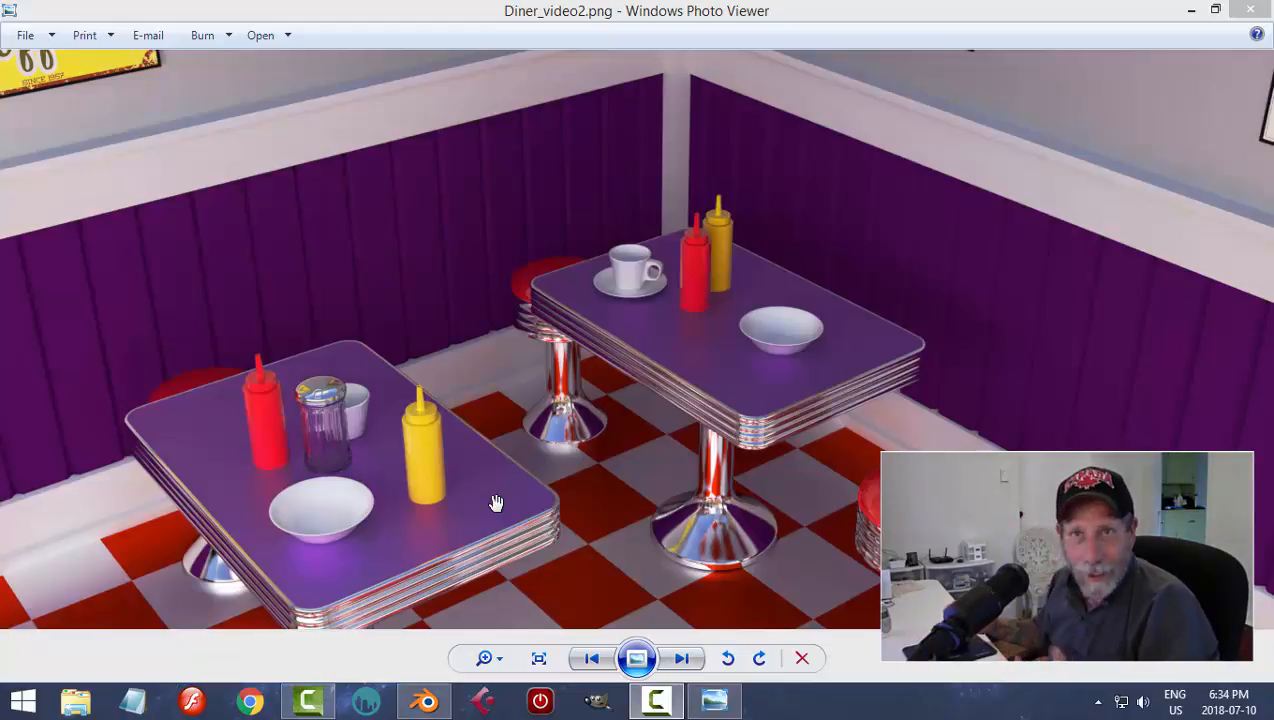
- Switch to Blender, show only the empty second layer, and look at it from the front
left_click(426, 700)
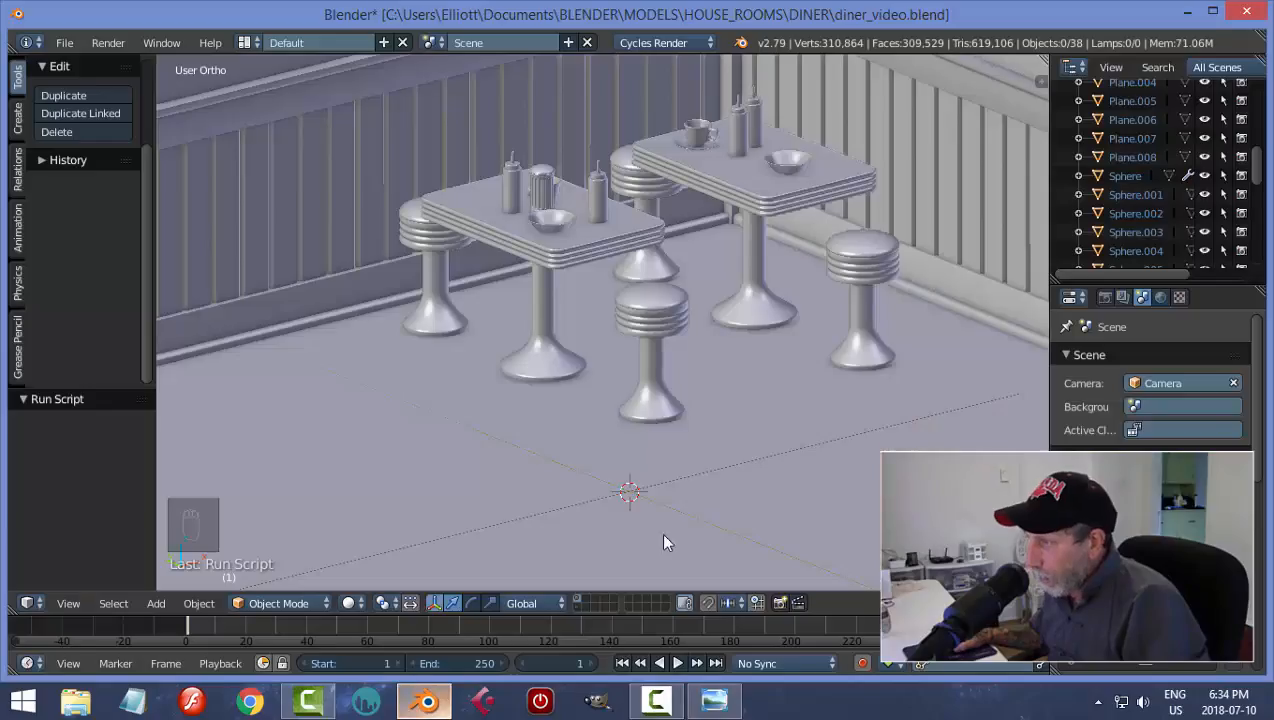
middle_click_drag(813, 277, 760, 363, "shift")
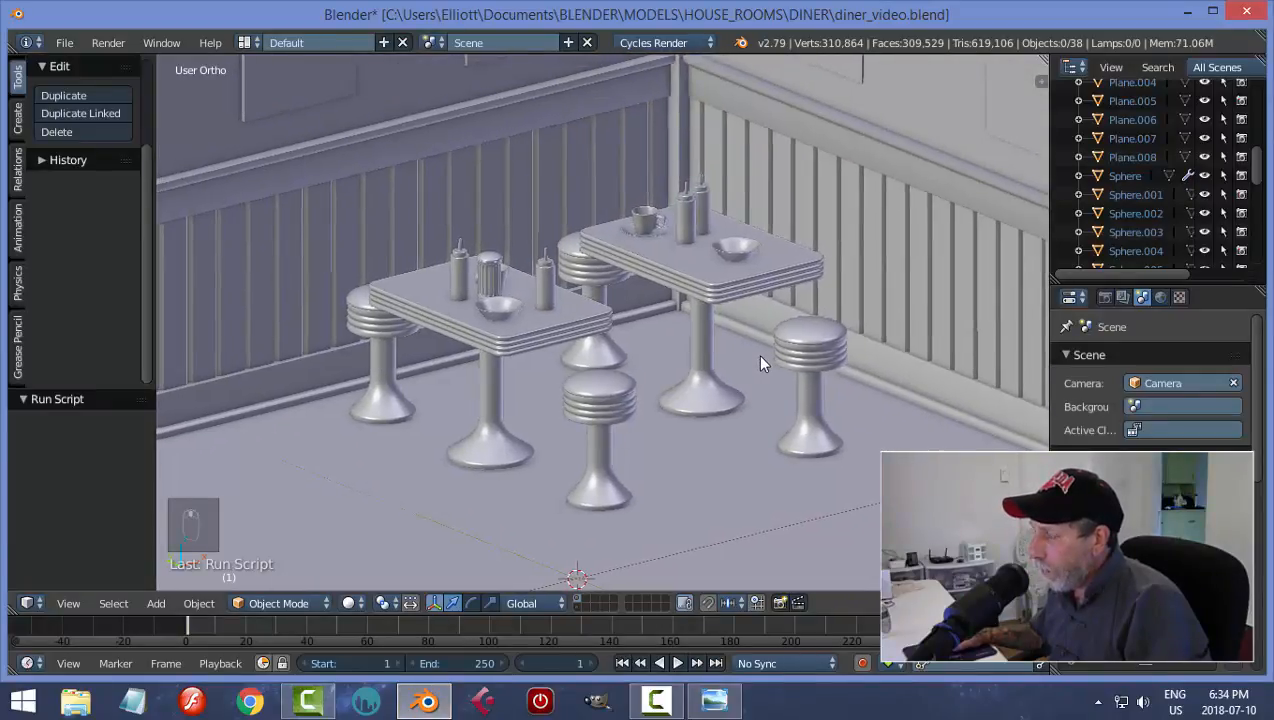
left_click(588, 597)
scroll(757, 408, "down", 2)
middle_click_drag(733, 428, 737, 308, "shift")
scroll(738, 416, "up", 3)
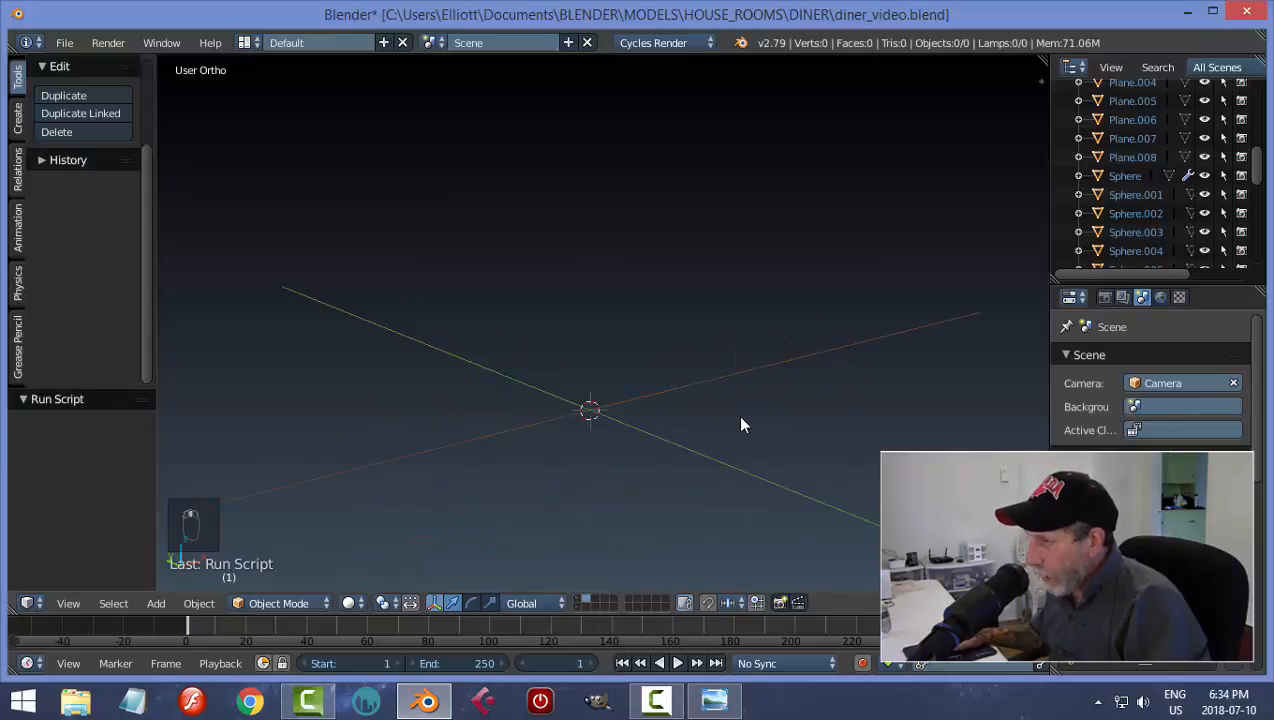
middle_click_drag(738, 431, 738, 325, "shift")
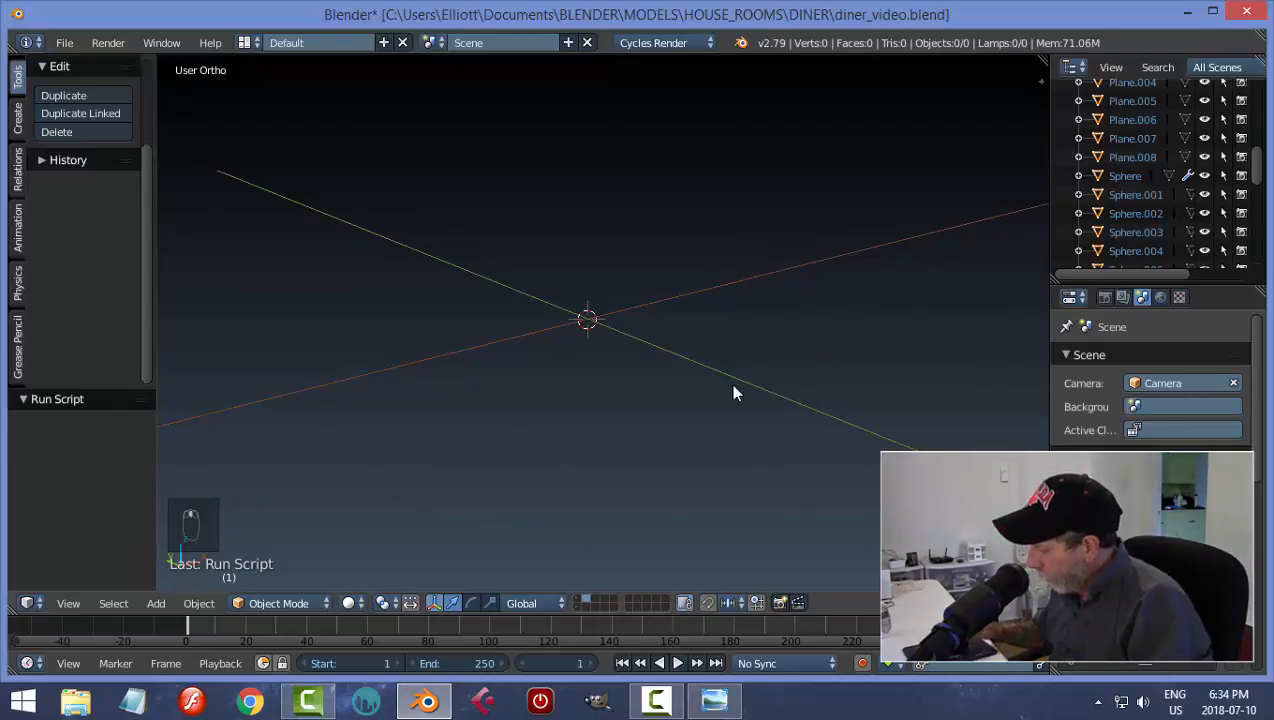
key("KP_1")
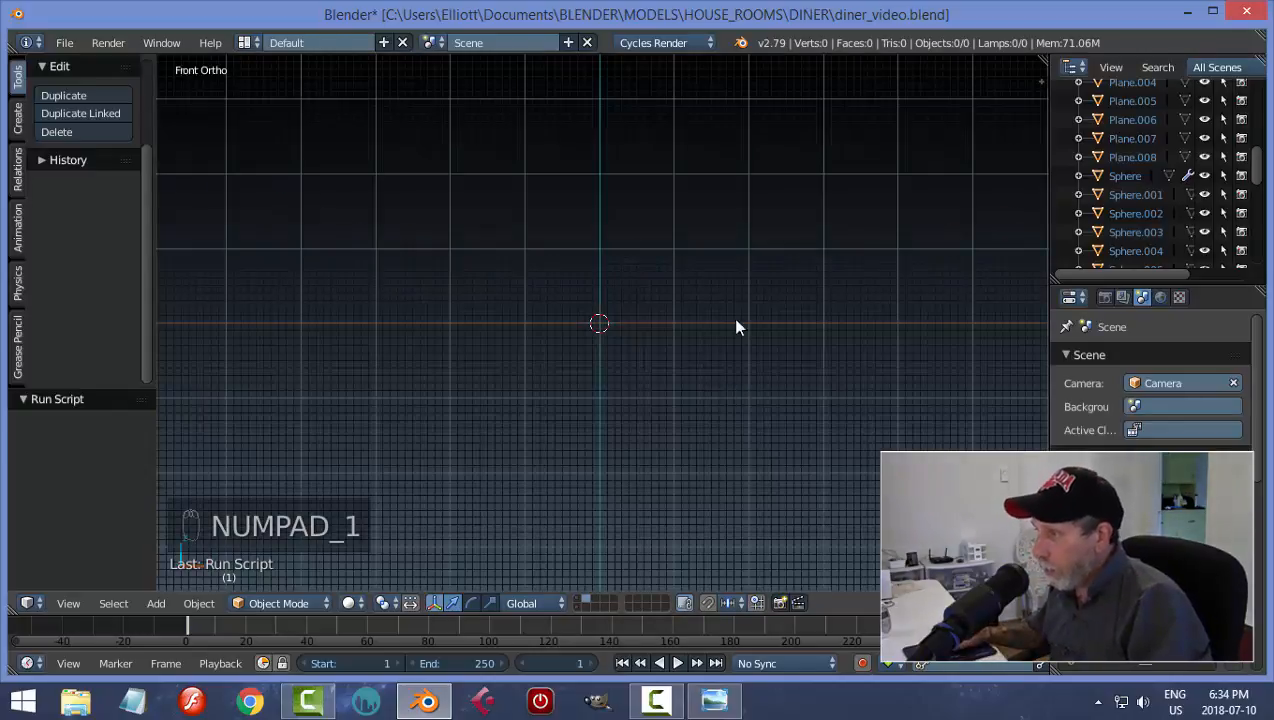
- Add a mesh cylinder with 8 vertices at the 3D cursor
key("shift+a")
mouse_move(726, 318)
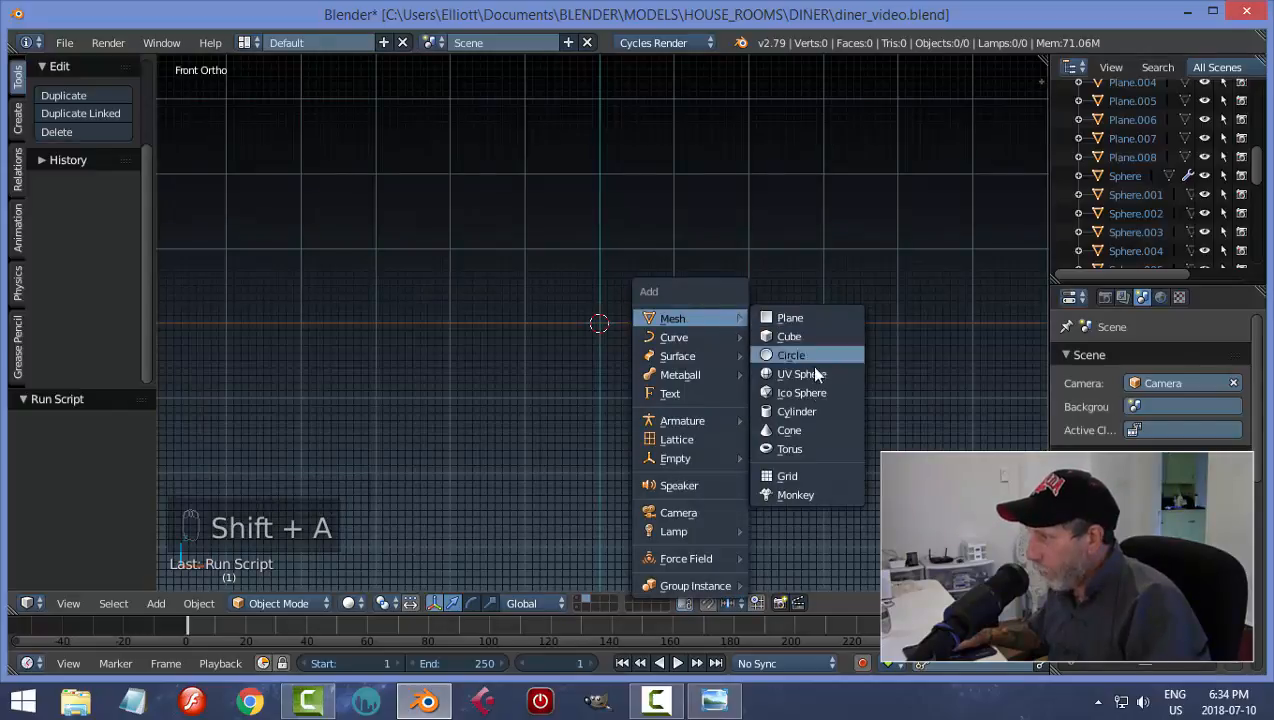
left_click(816, 412)
left_click(116, 442)
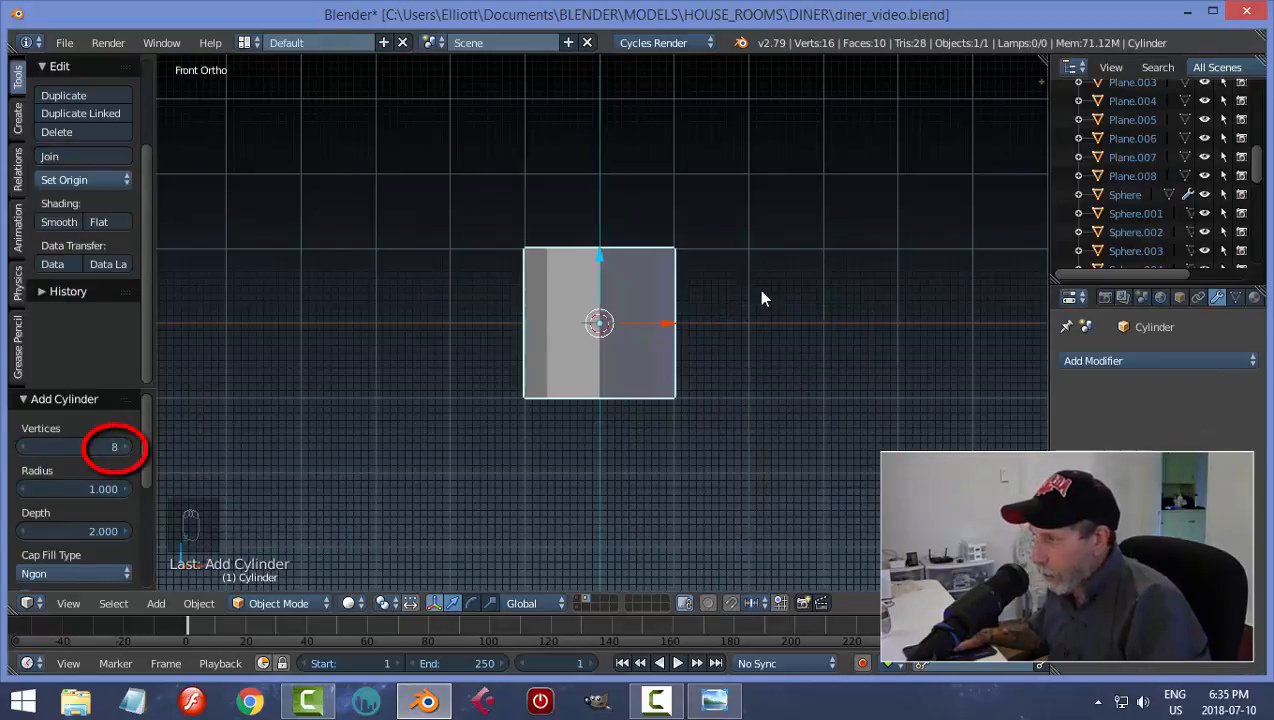
- In Edit Mode, scale the whole cylinder to about 0.206, then stretch it along Z by about 1.54
key("Tab")
left_click(860, 352)
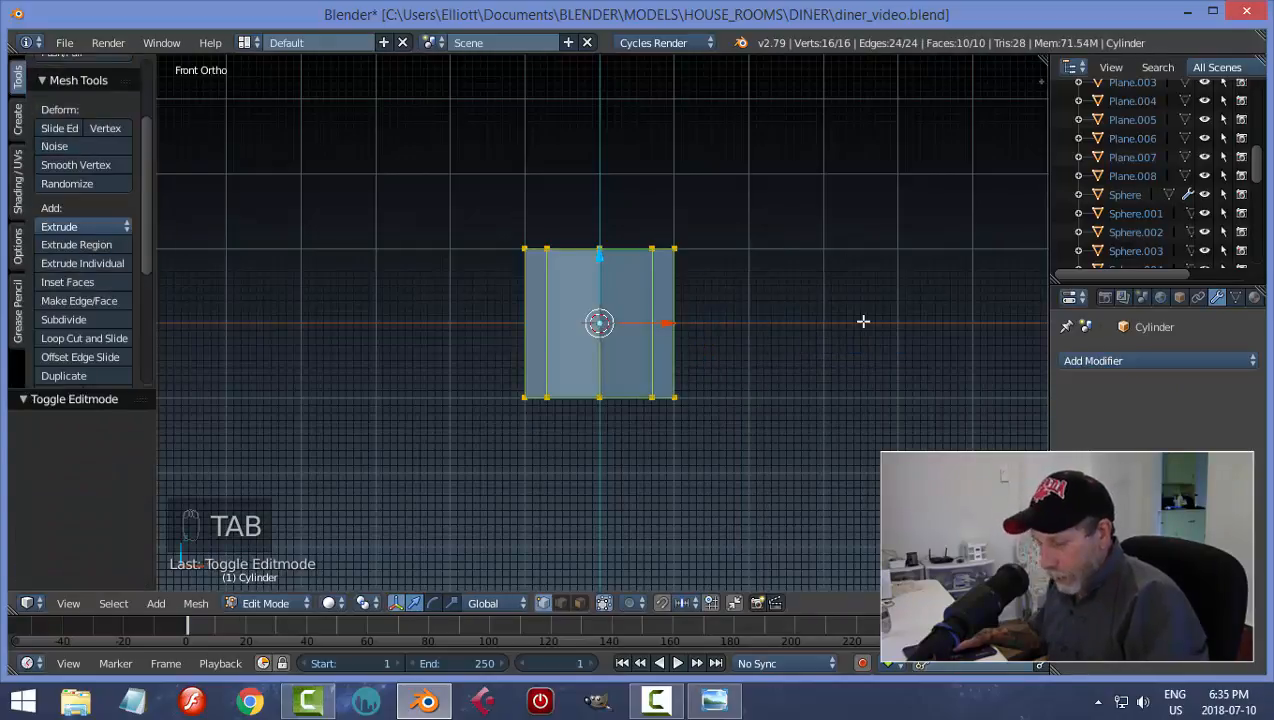
key("s")
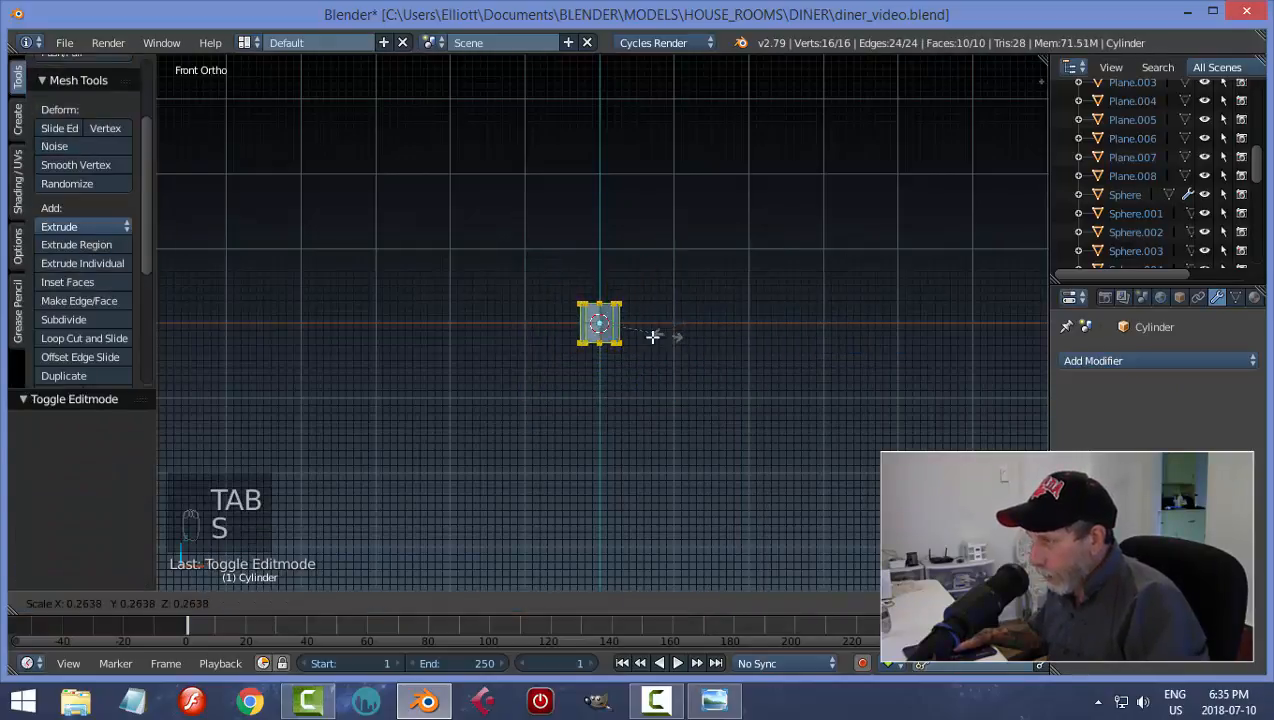
left_click(652, 337)
key("s")
key("z")
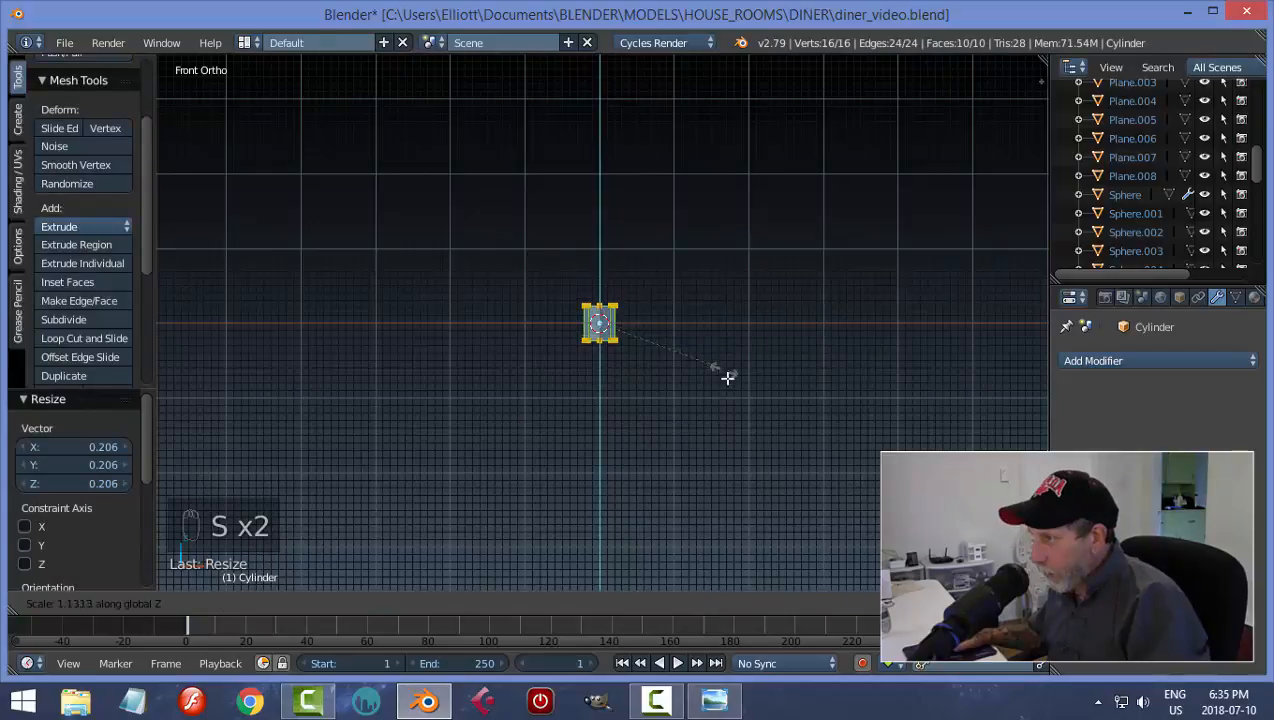
left_click(734, 407)
scroll(734, 407, "up", 8)
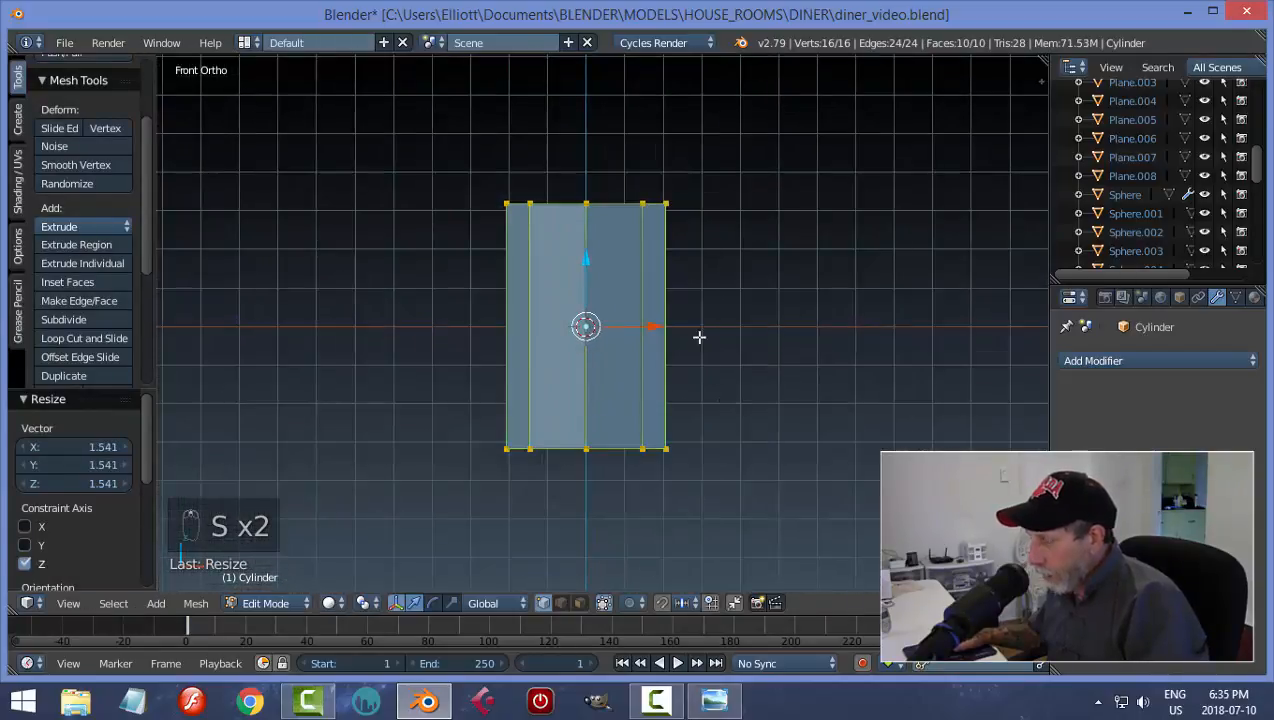
- Add two horizontal loop cuts to the cylinder and spread them along Z by about 2.6 toward its ends
key("ctrl+r")
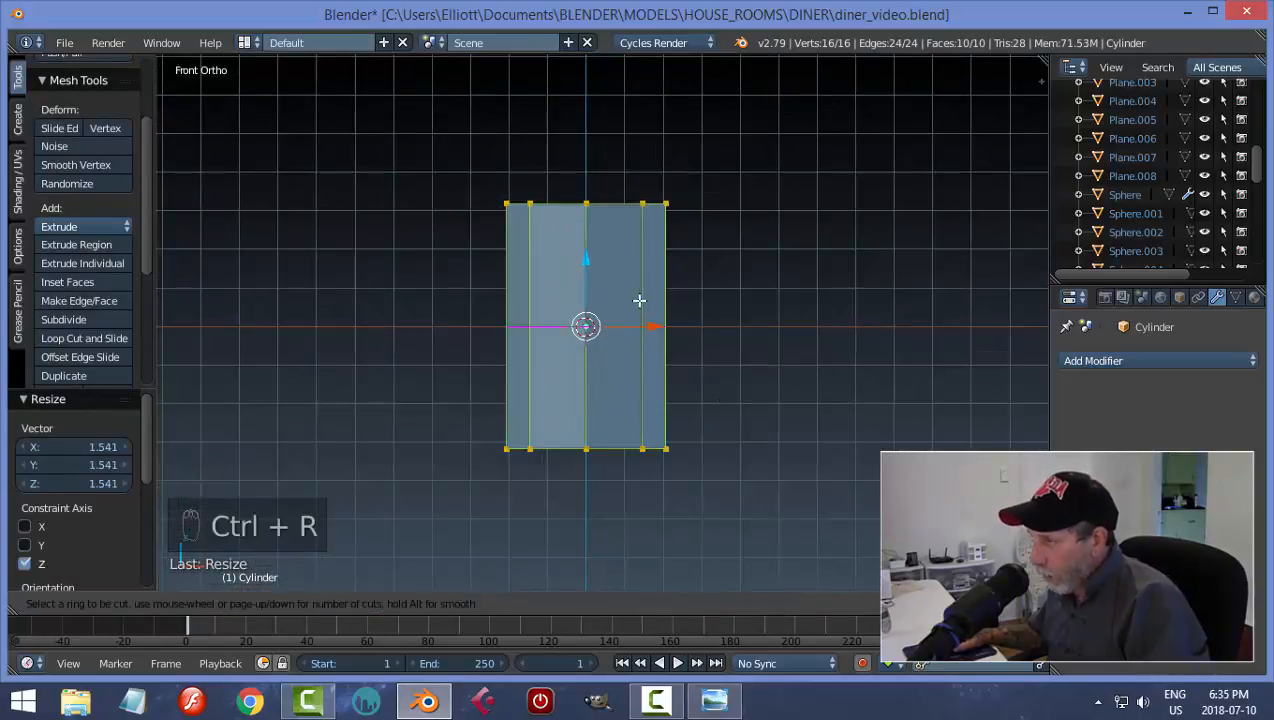
scroll(639, 300, "up", 1)
left_click(639, 300)
right_click(639, 300)
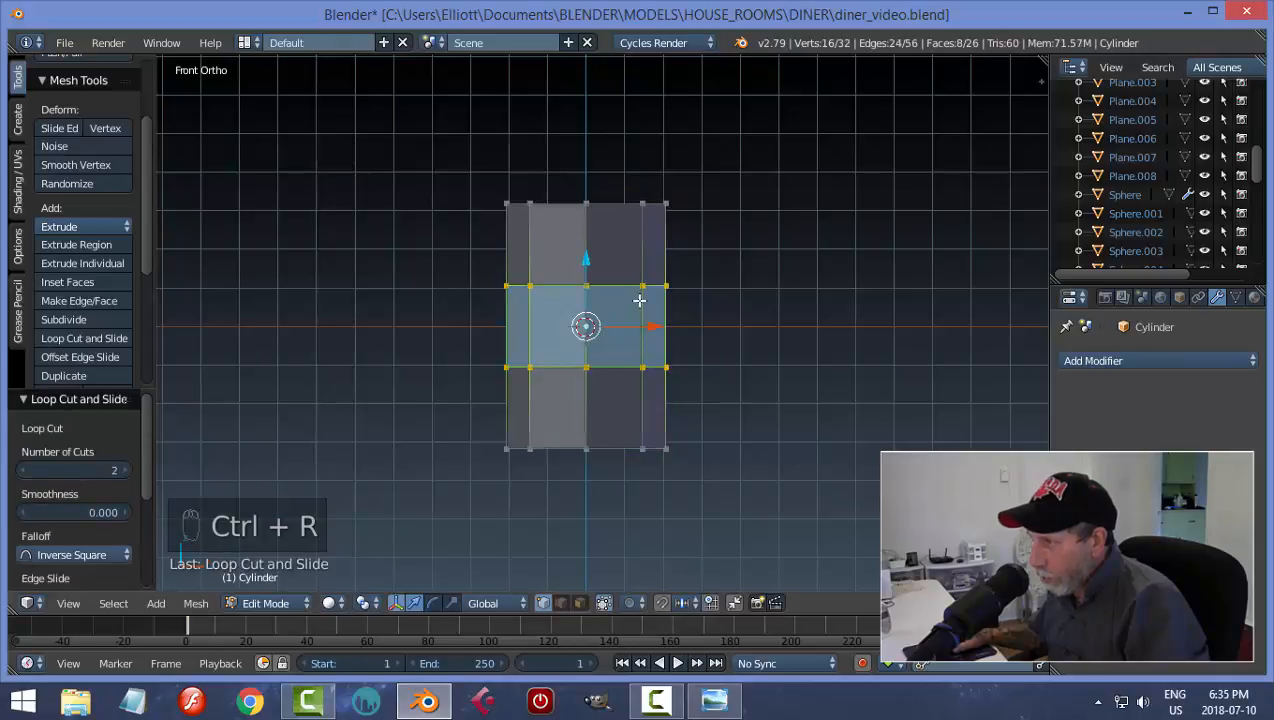
key("s")
key("z")
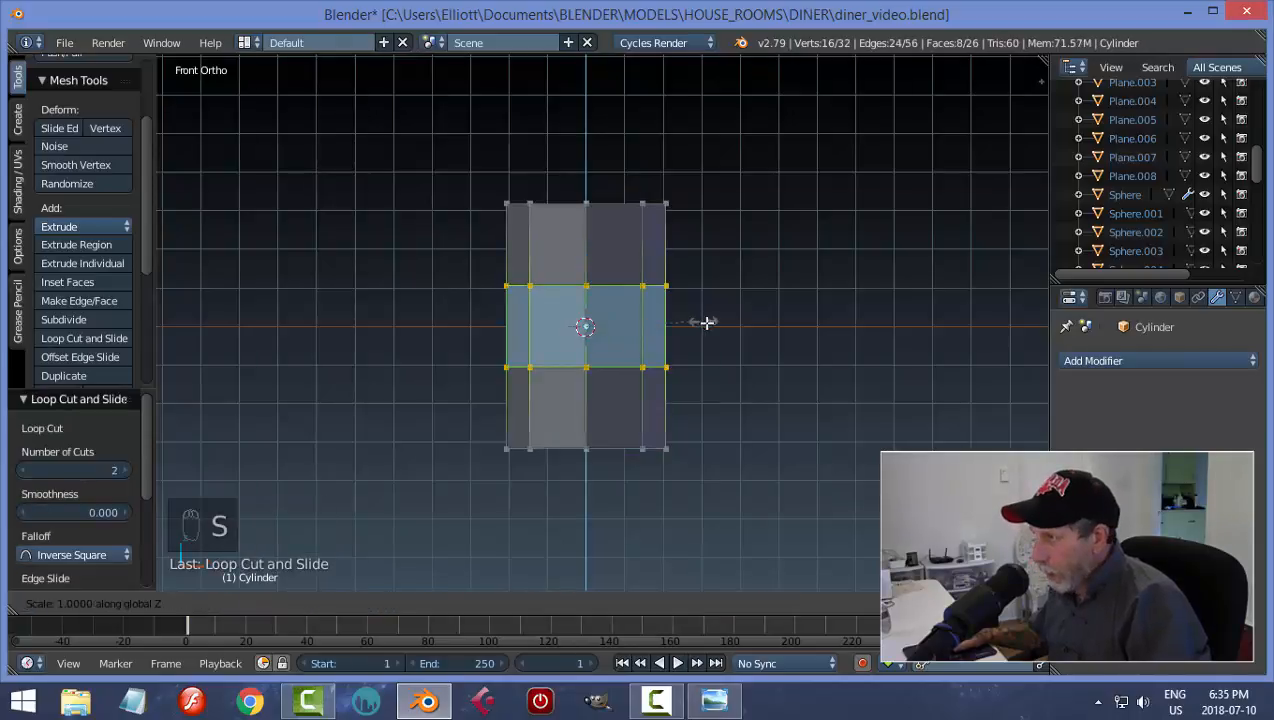
left_click(840, 495)
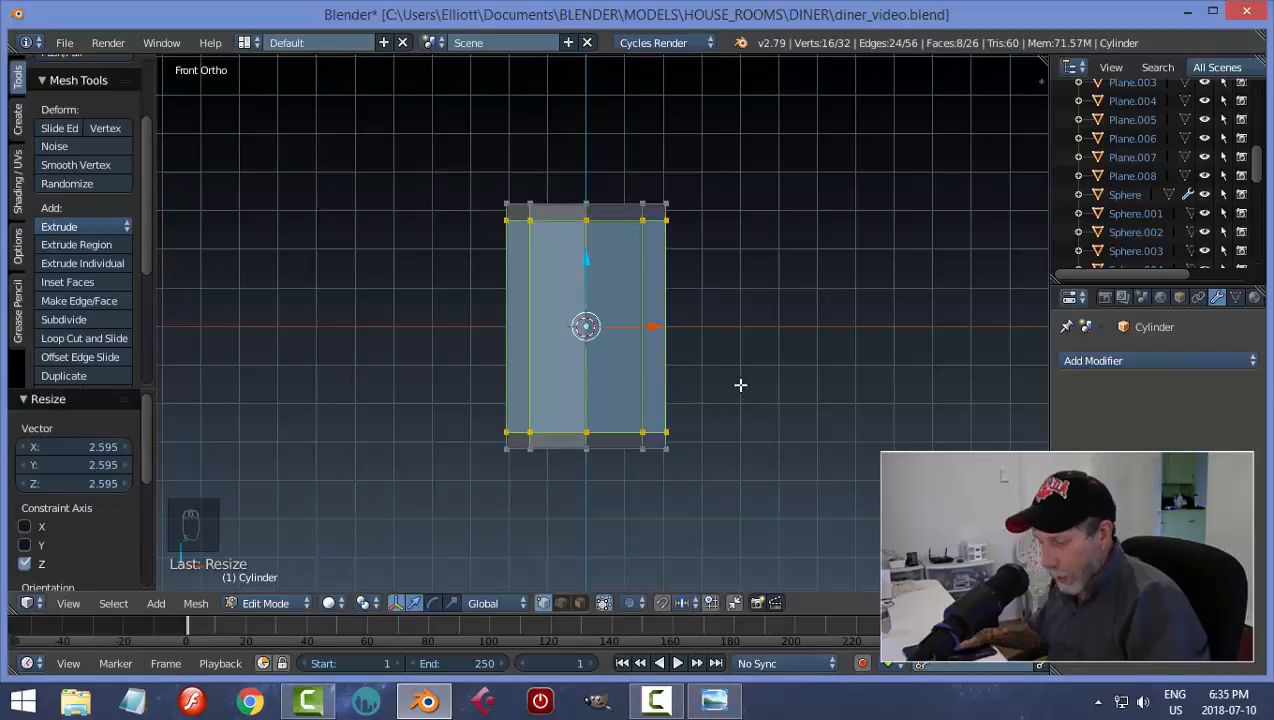
key("a")
key("ctrl+r")
left_click(622, 320)
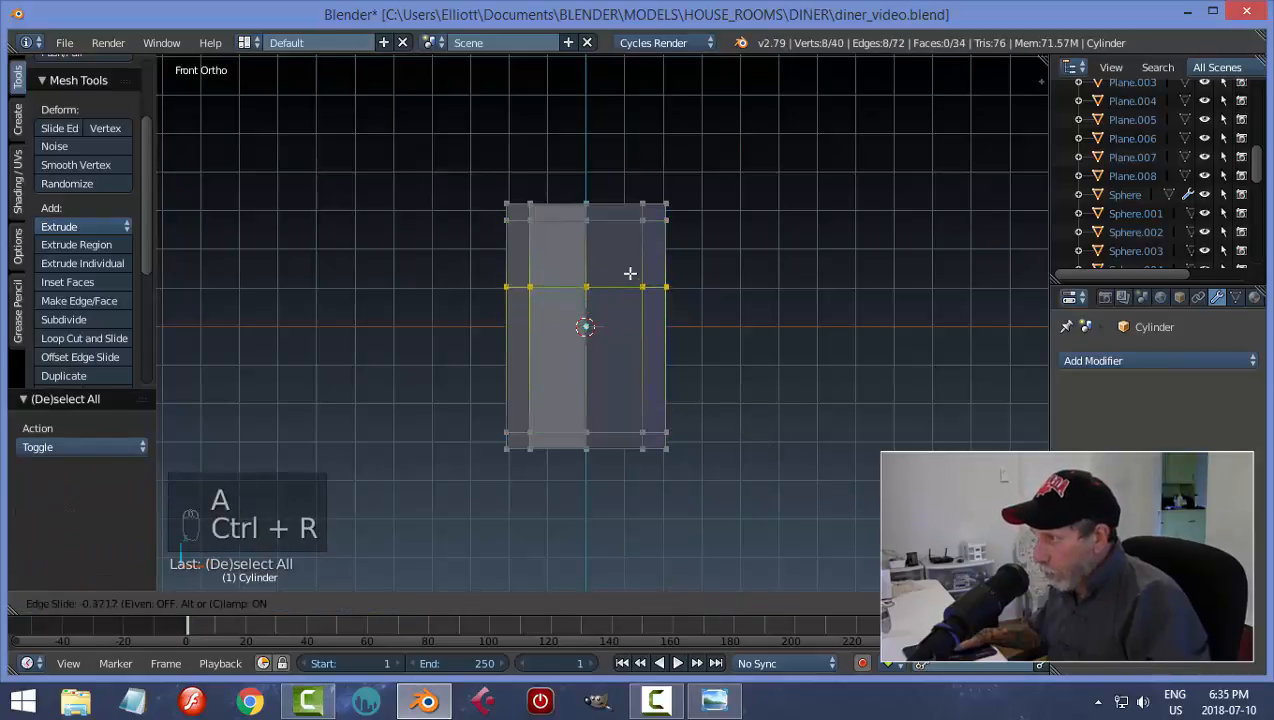
right_click(632, 265)
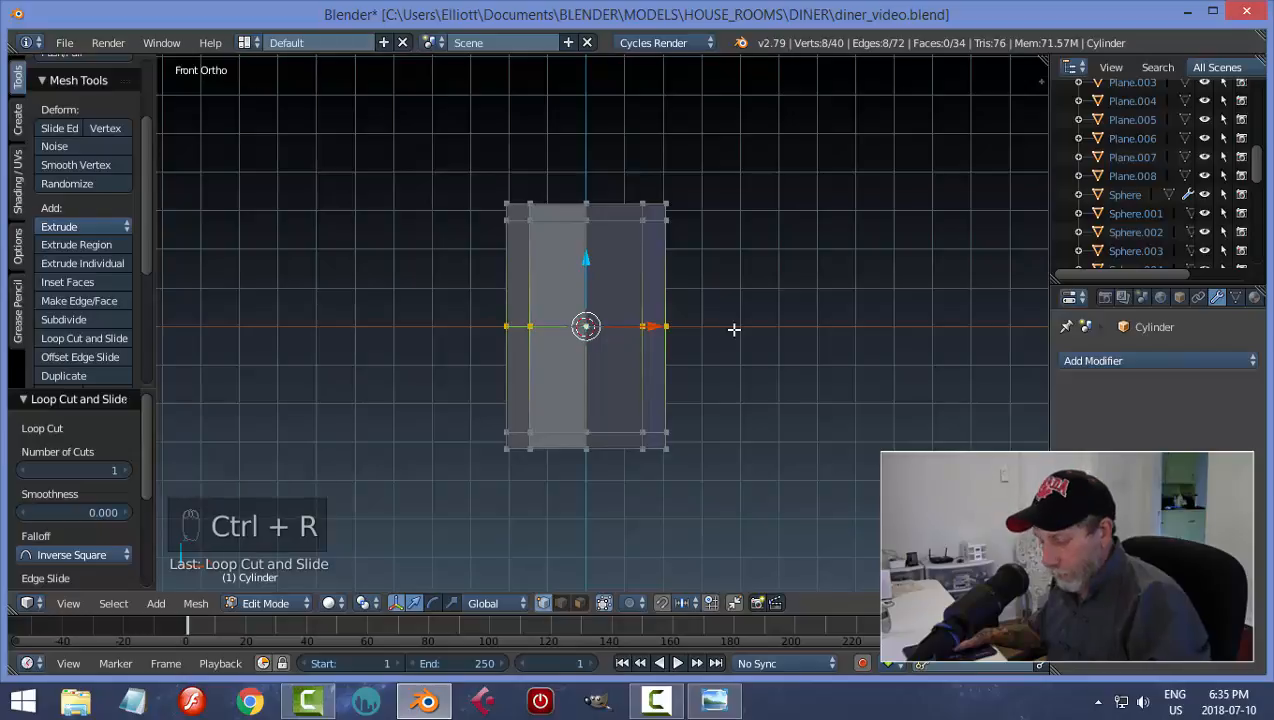
key("ctrl+z")
- Add one horizontal loop cut and slide it about 0.64 of the way toward the upper edge loop
key("ctrl+r")
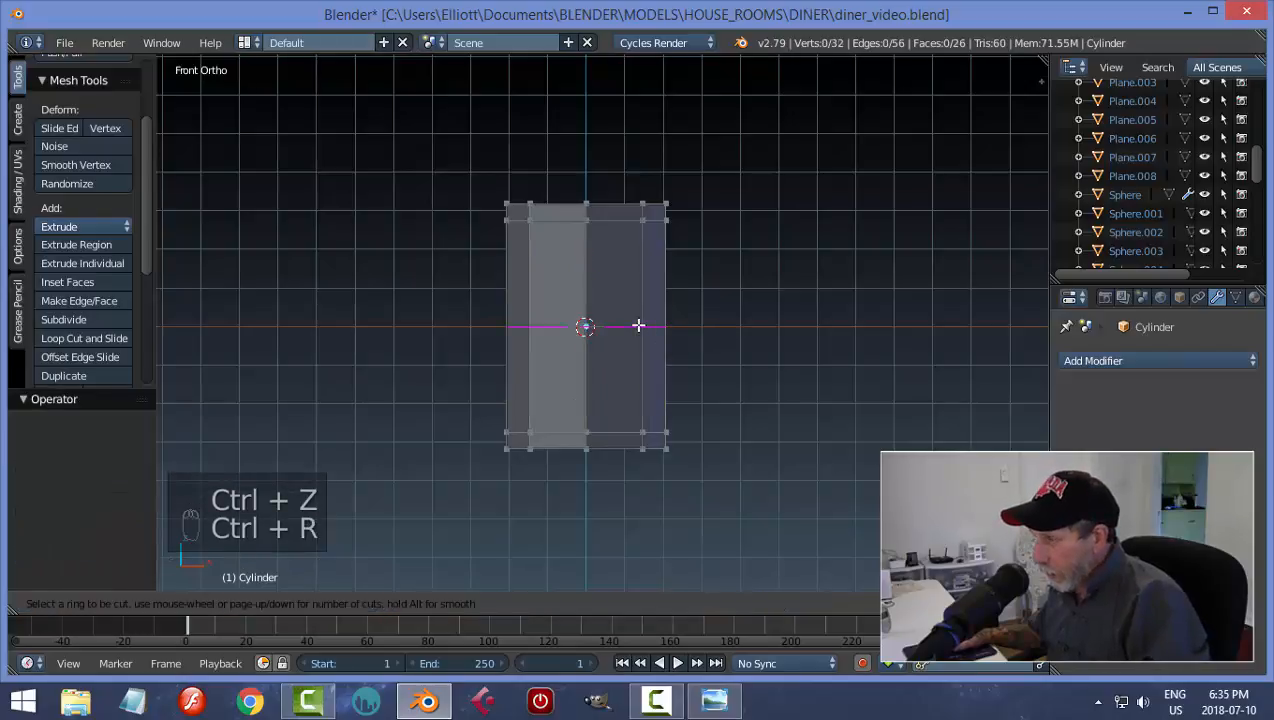
left_click(638, 325)
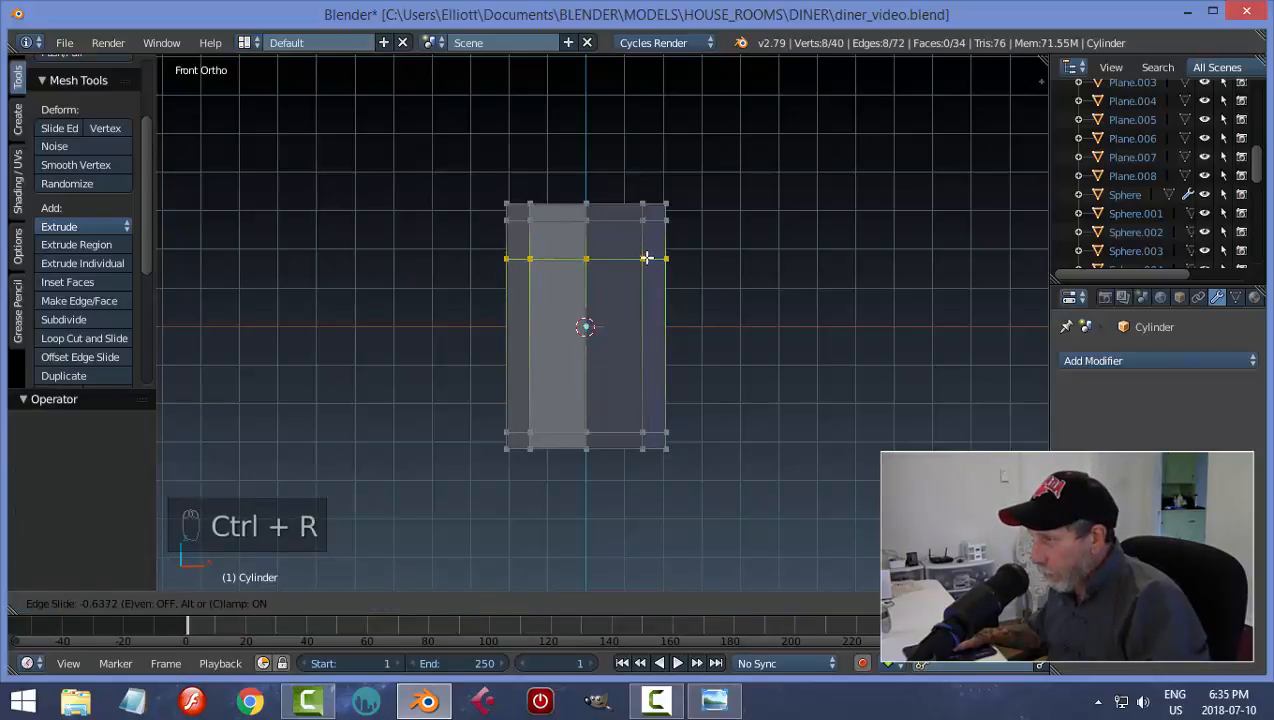
left_click(647, 258)
key("a")
- Select every other vertex of the new loop around the cylinder and lower these four by about 0.056 along Z
middle_click_drag(782, 293, 739, 315)
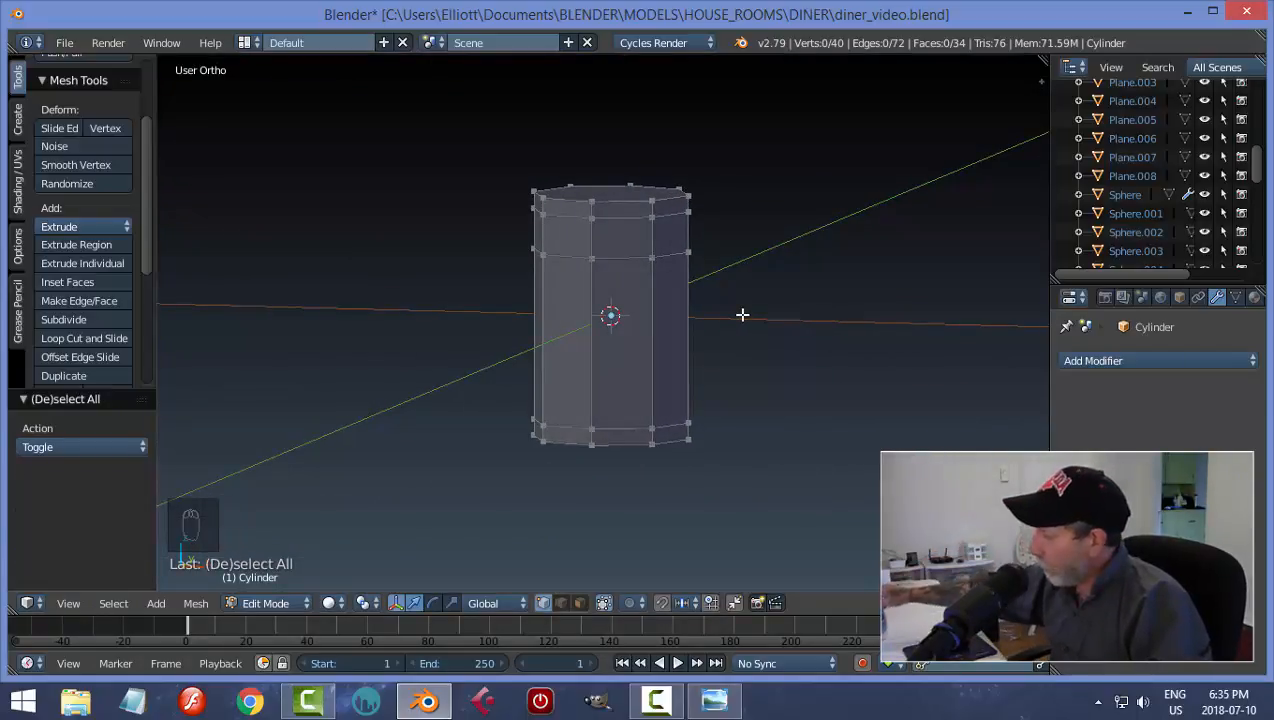
right_click(592, 259)
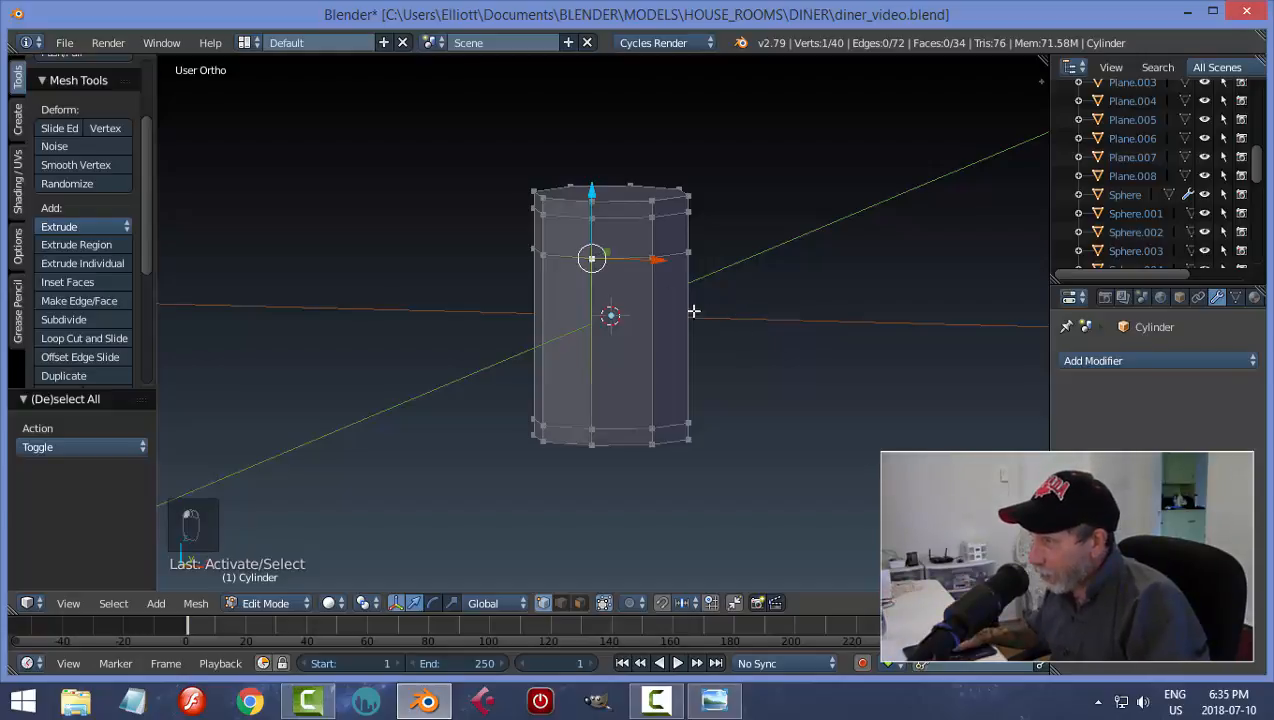
middle_click_drag(766, 319, 726, 256)
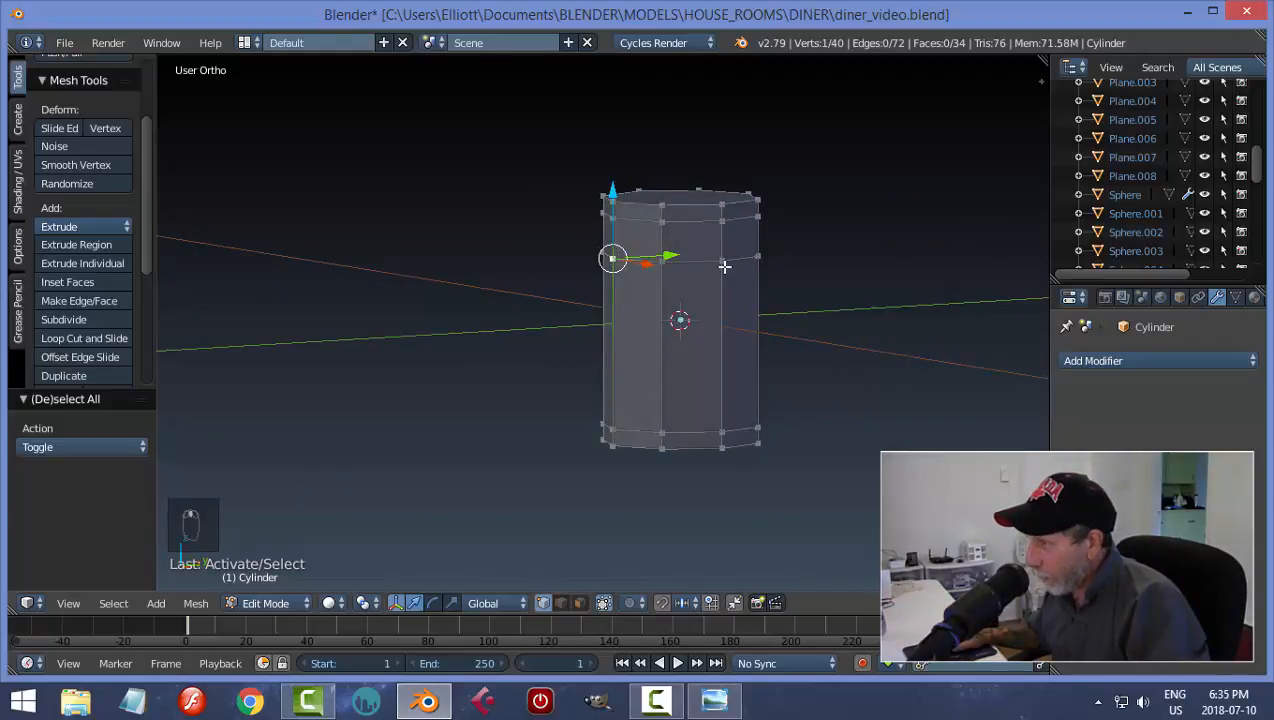
right_click(723, 263, "shift")
middle_click_drag(856, 321, 693, 282)
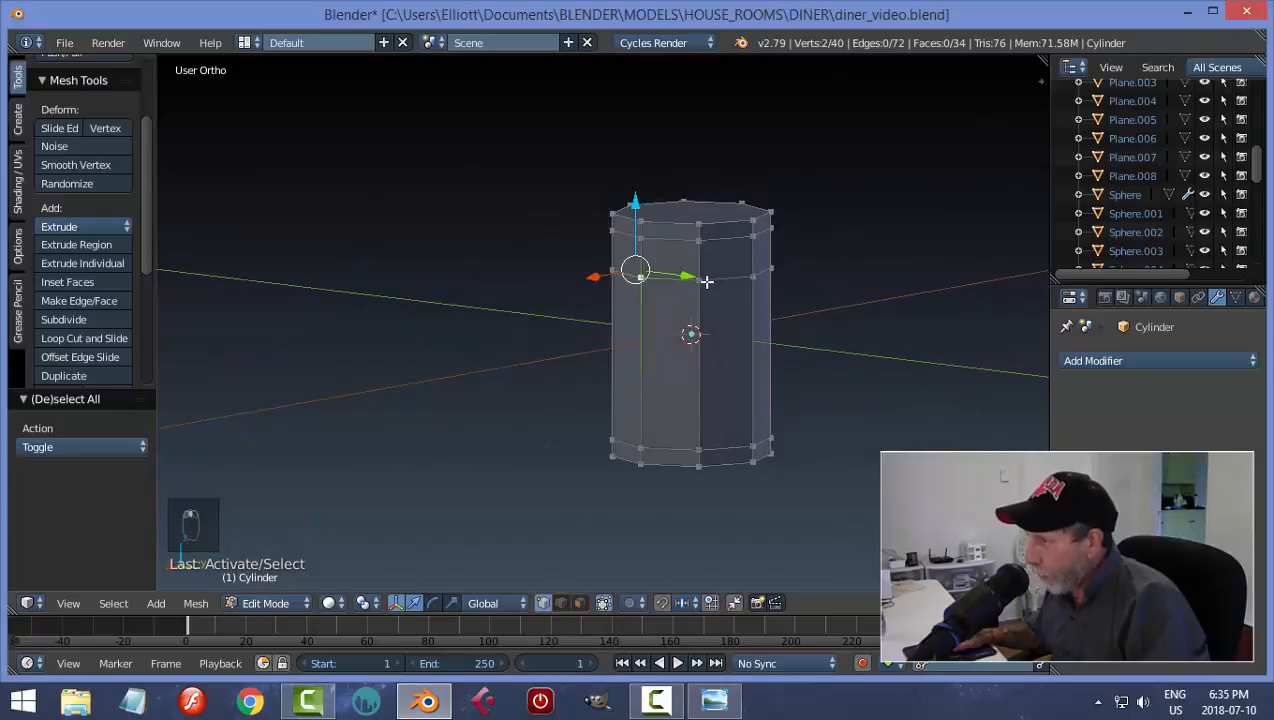
middle_click_drag(713, 327, 678, 343)
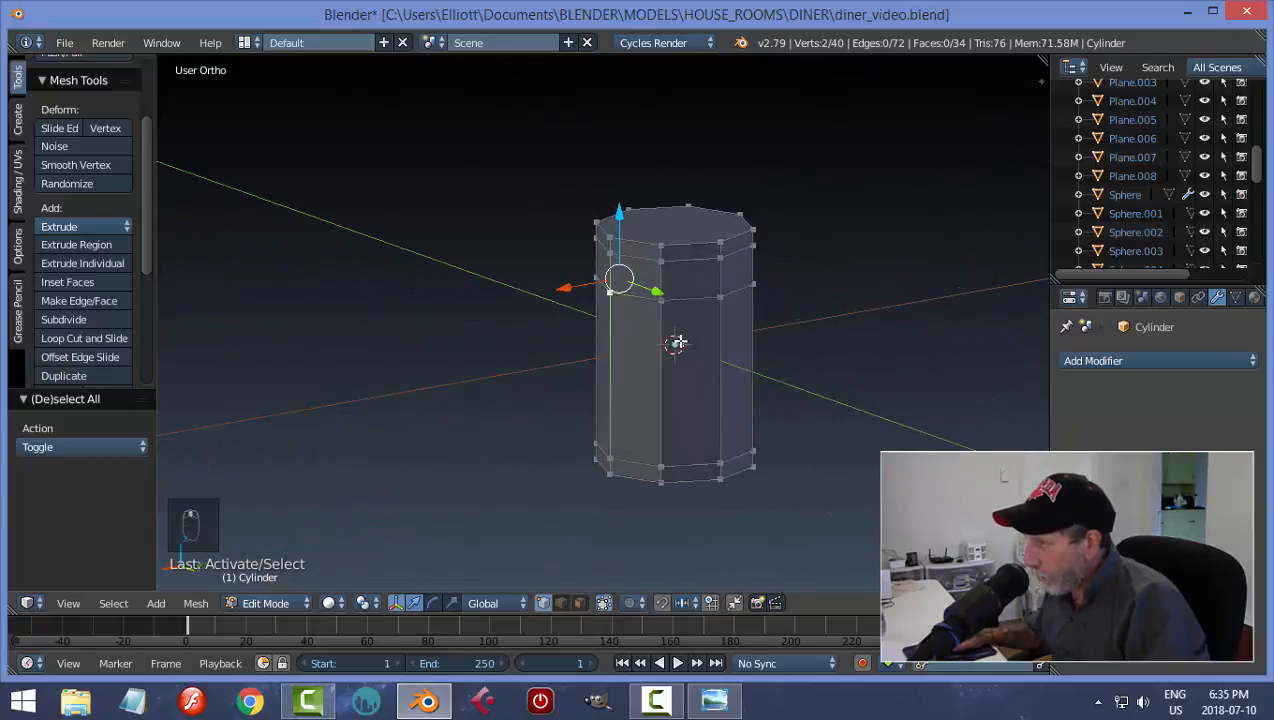
right_click(728, 290, "shift")
middle_click_drag(726, 292, 541, 270)
right_click(581, 290, "shift")
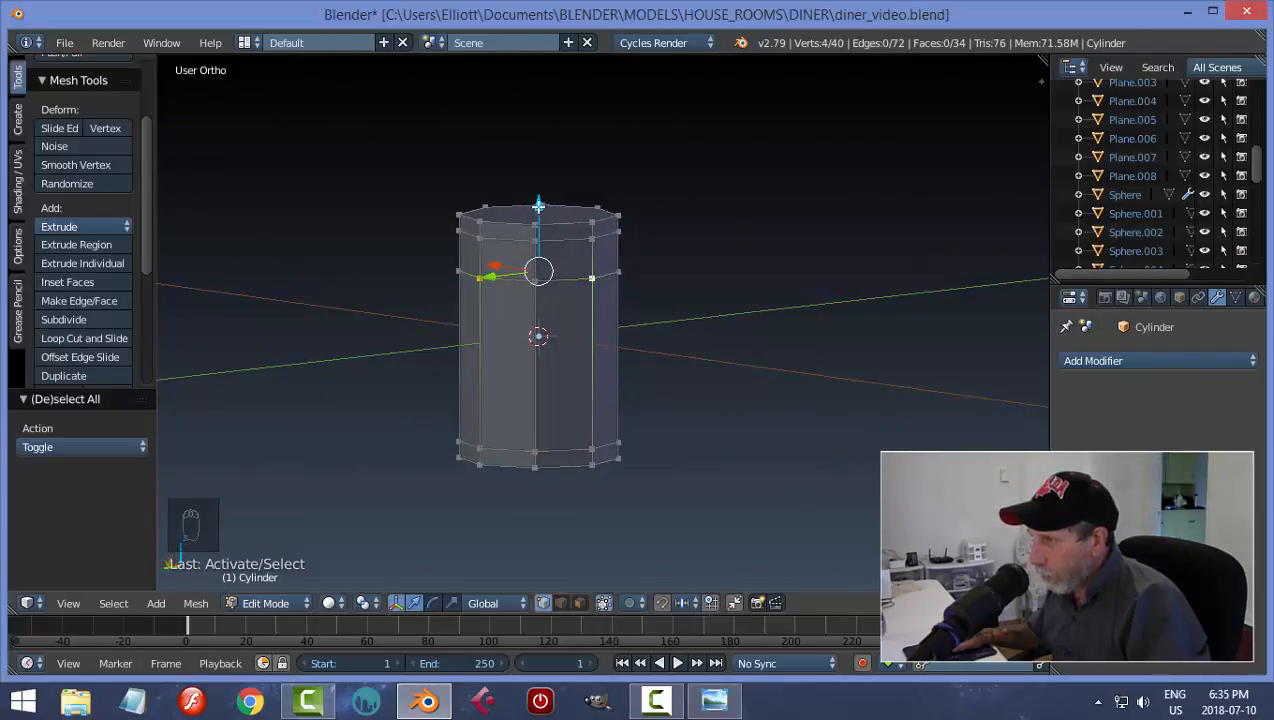
left_click_drag(538, 205, 541, 226)
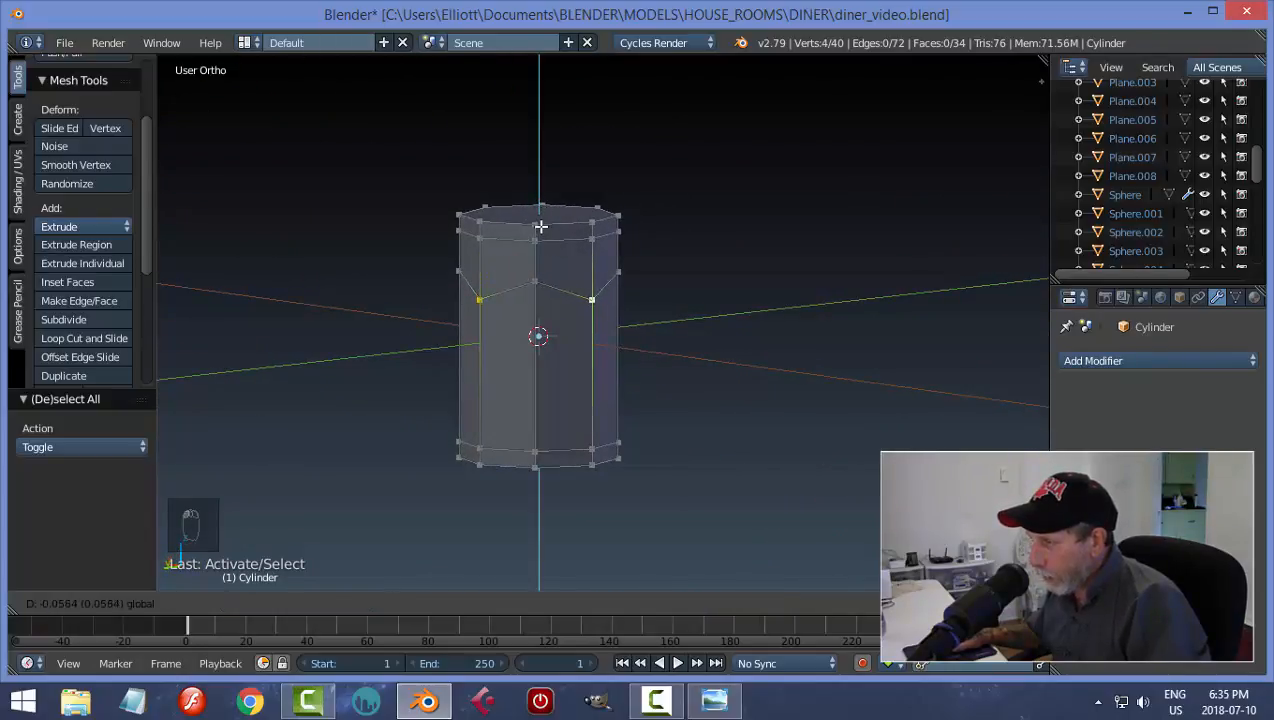
- Scale the four lowered vertices outward by about 1.144 in X and Y only, then deselect everything
middle_click_drag(819, 373, 763, 353)
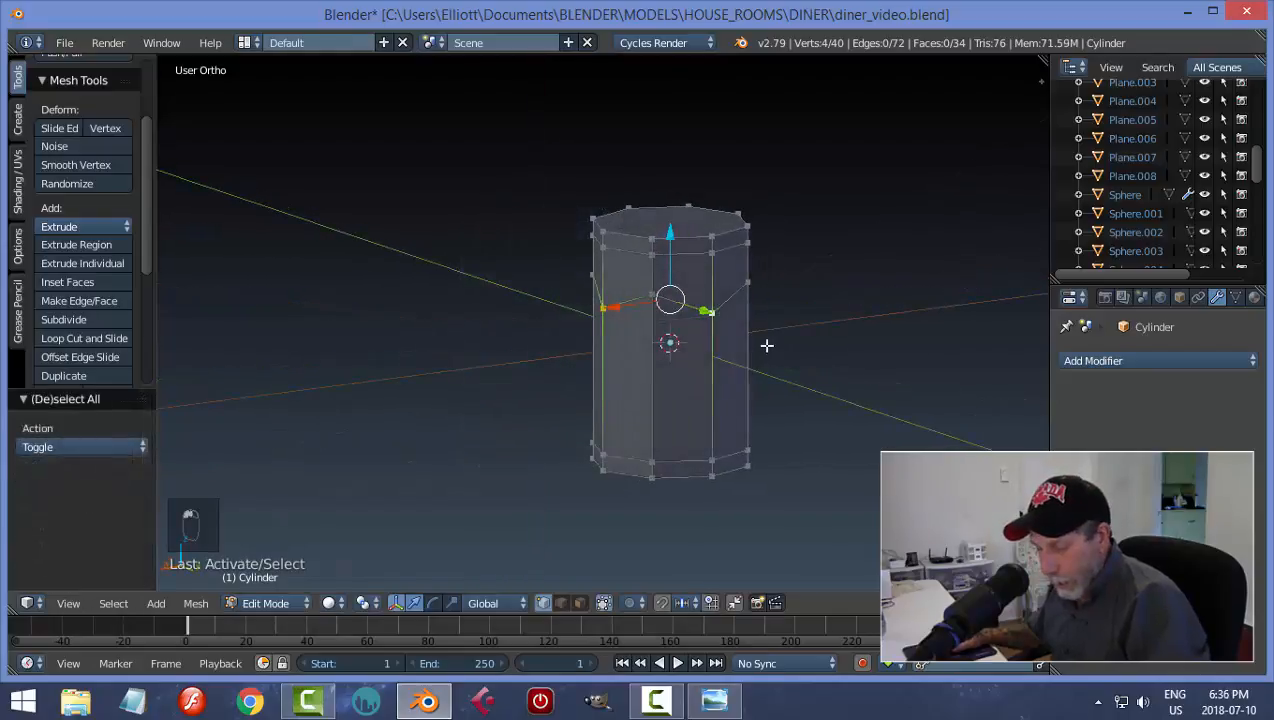
key("s")
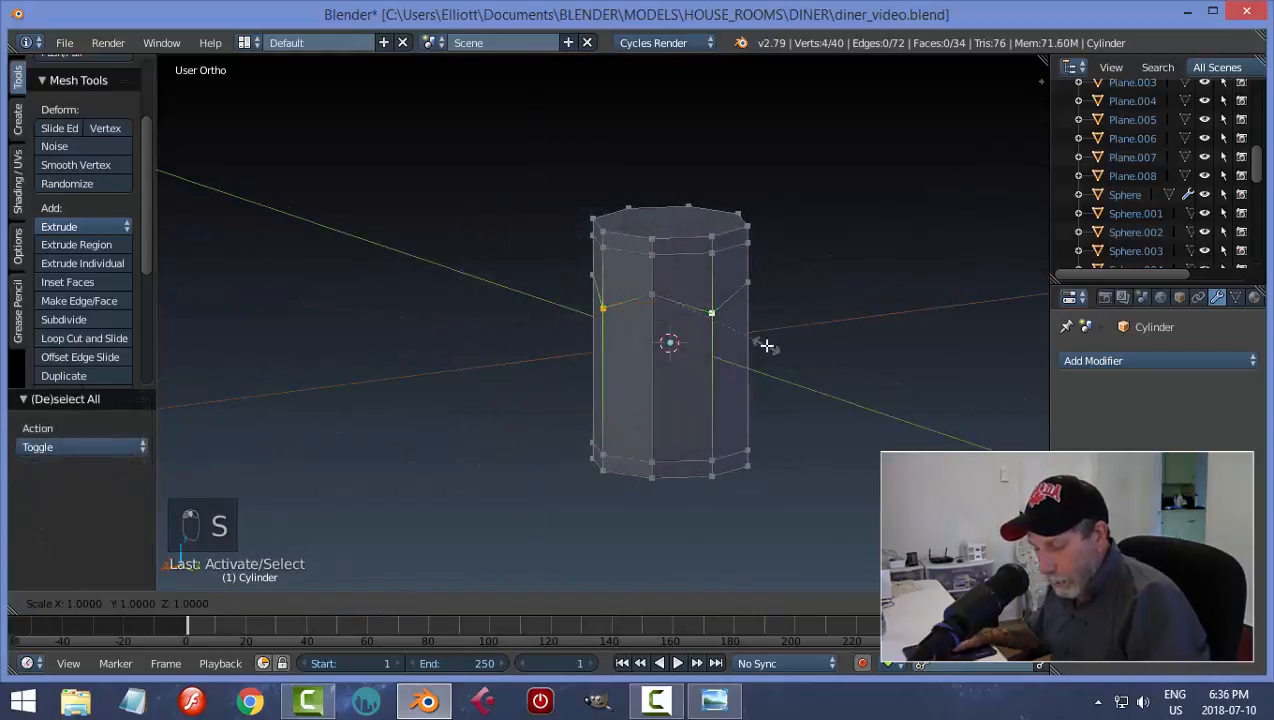
key("shift+z")
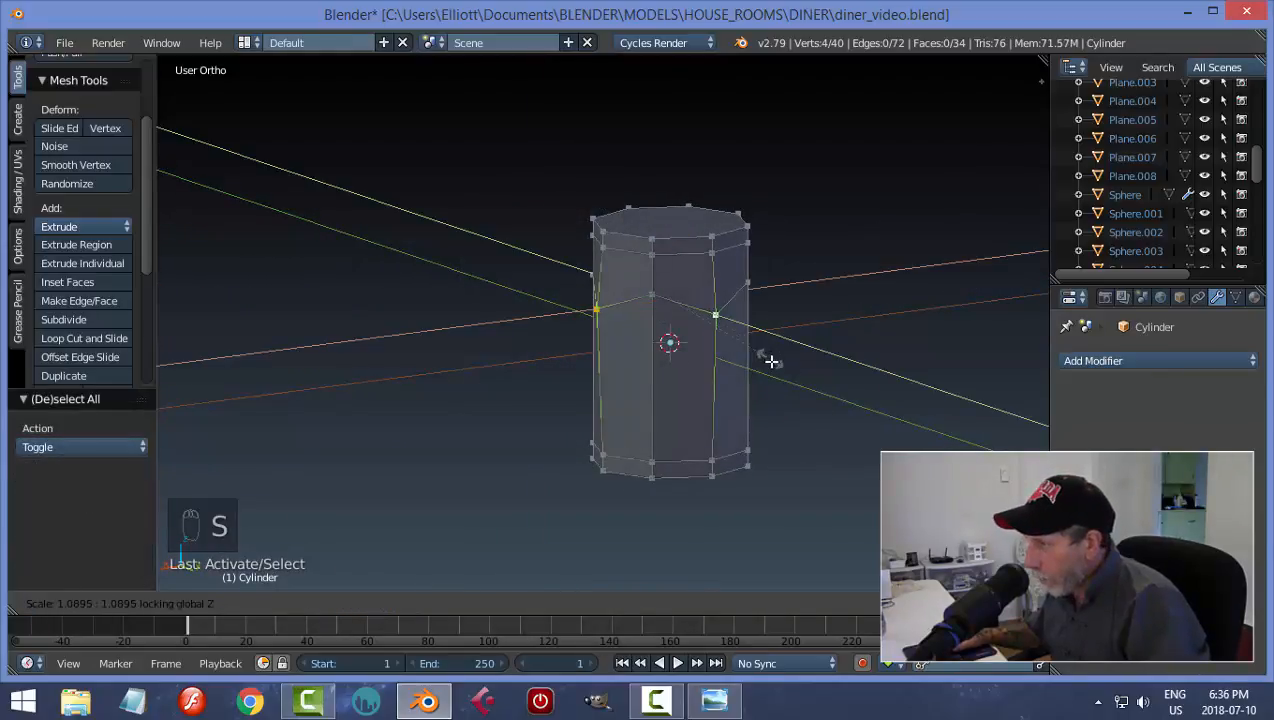
left_click(773, 365)
middle_click_drag(773, 365, 710, 352)
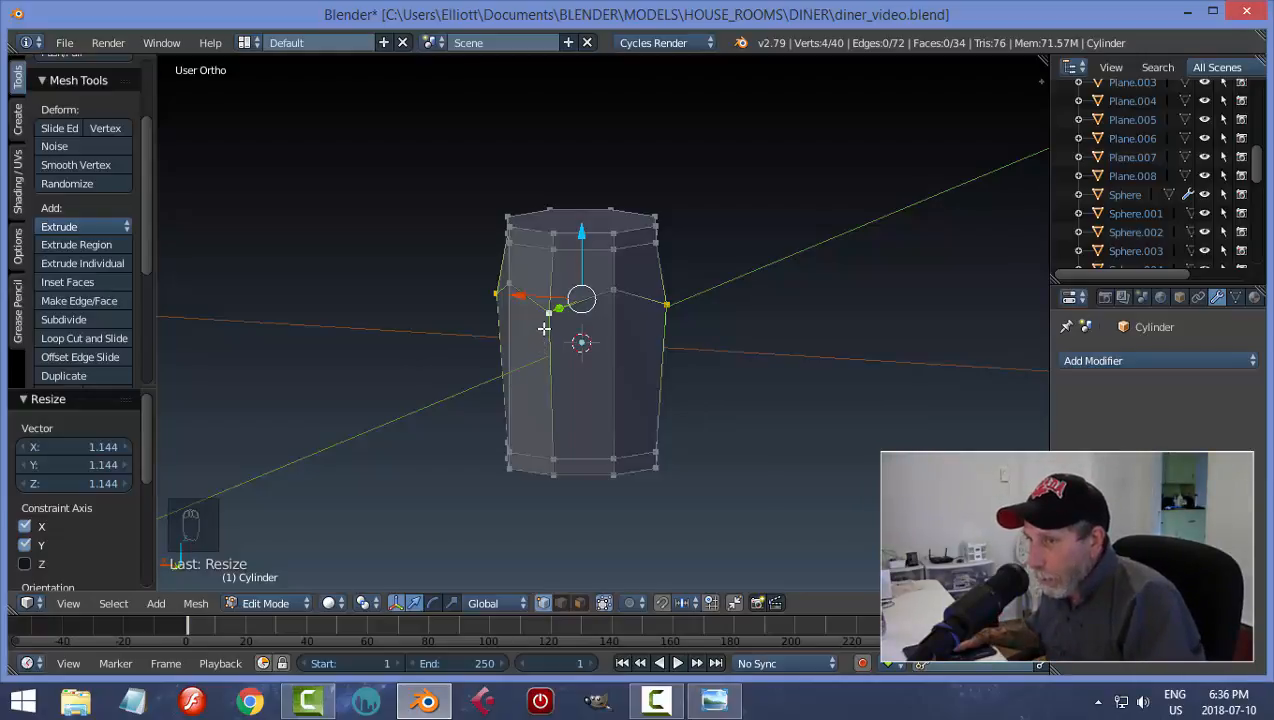
middle_click_drag(723, 316, 646, 295)
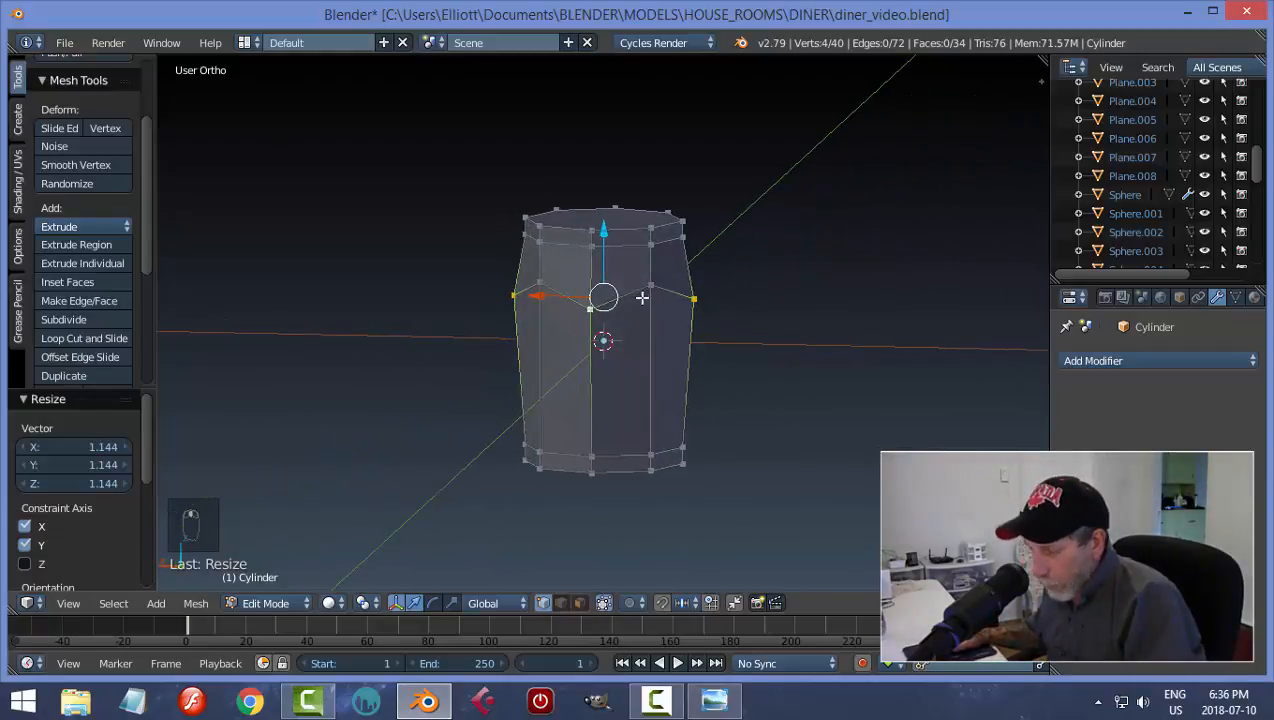
key("a")
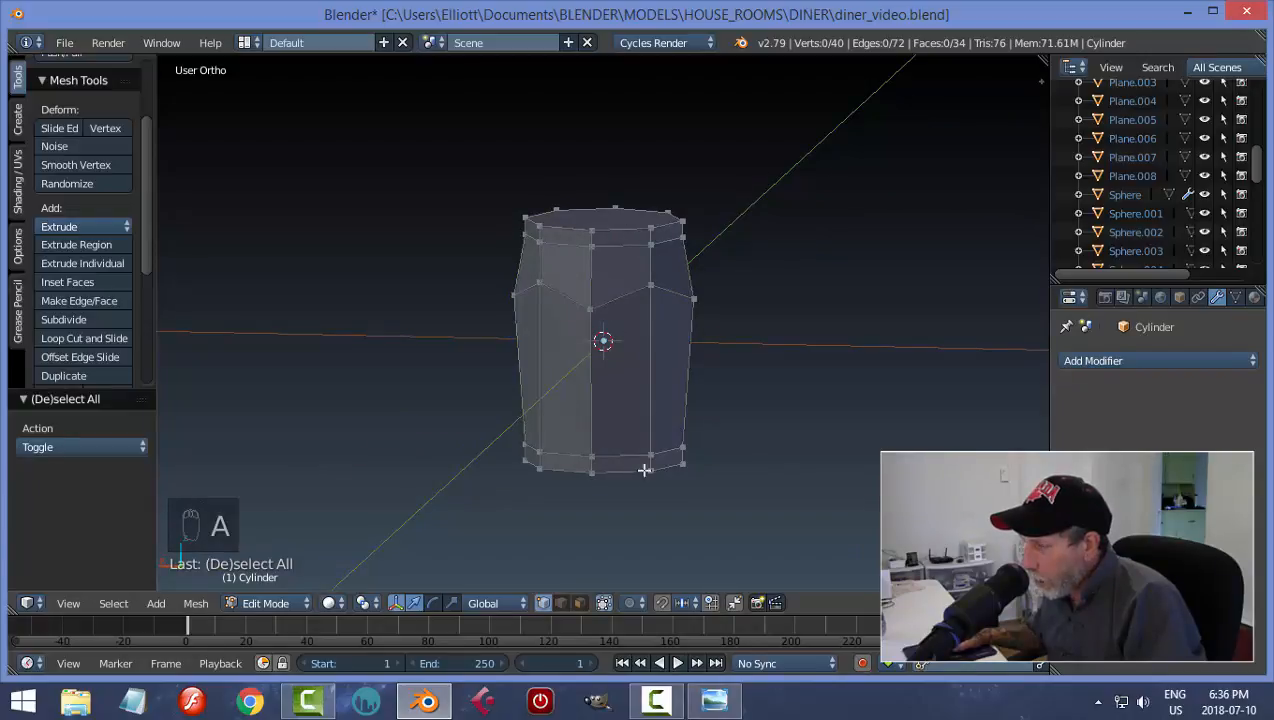
- Hide the cylinder's top cap with the rings down to the zigzag edge, and the bottom cap with its thin ring, leaving the main side faces
key("ctrl+Tab")
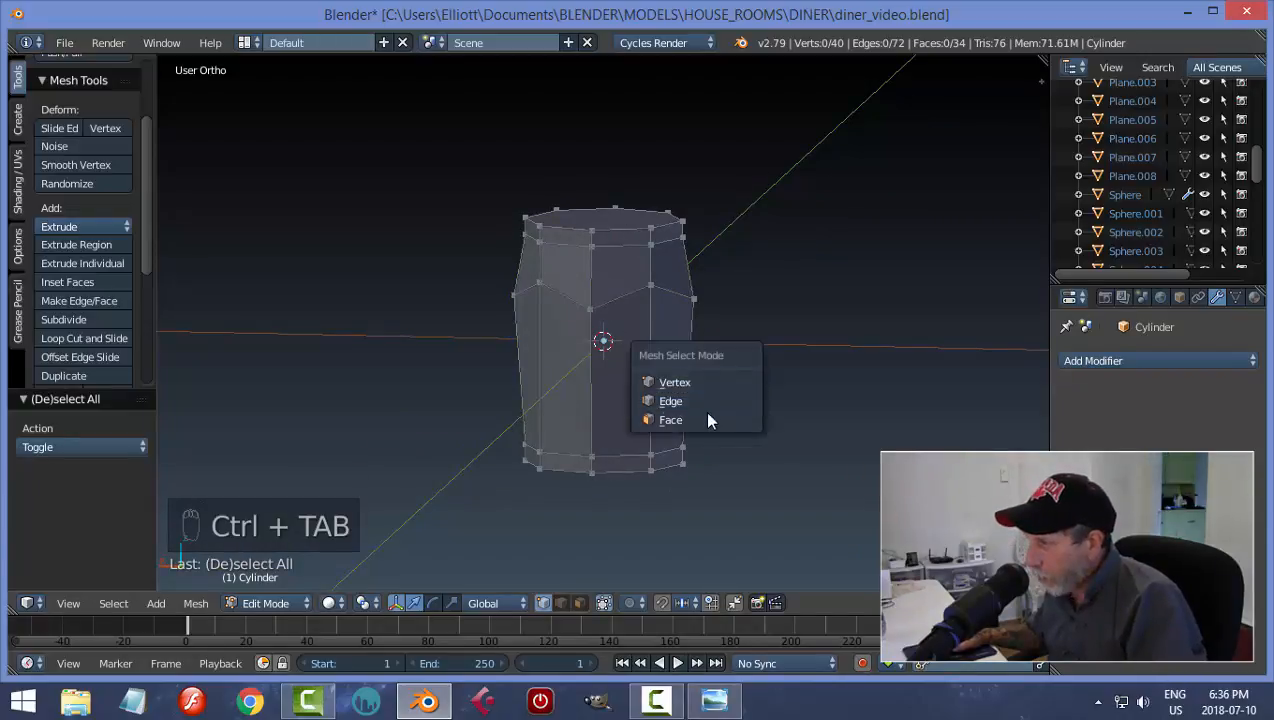
left_click(708, 418)
middle_click_drag(717, 316, 726, 322)
right_click(632, 245)
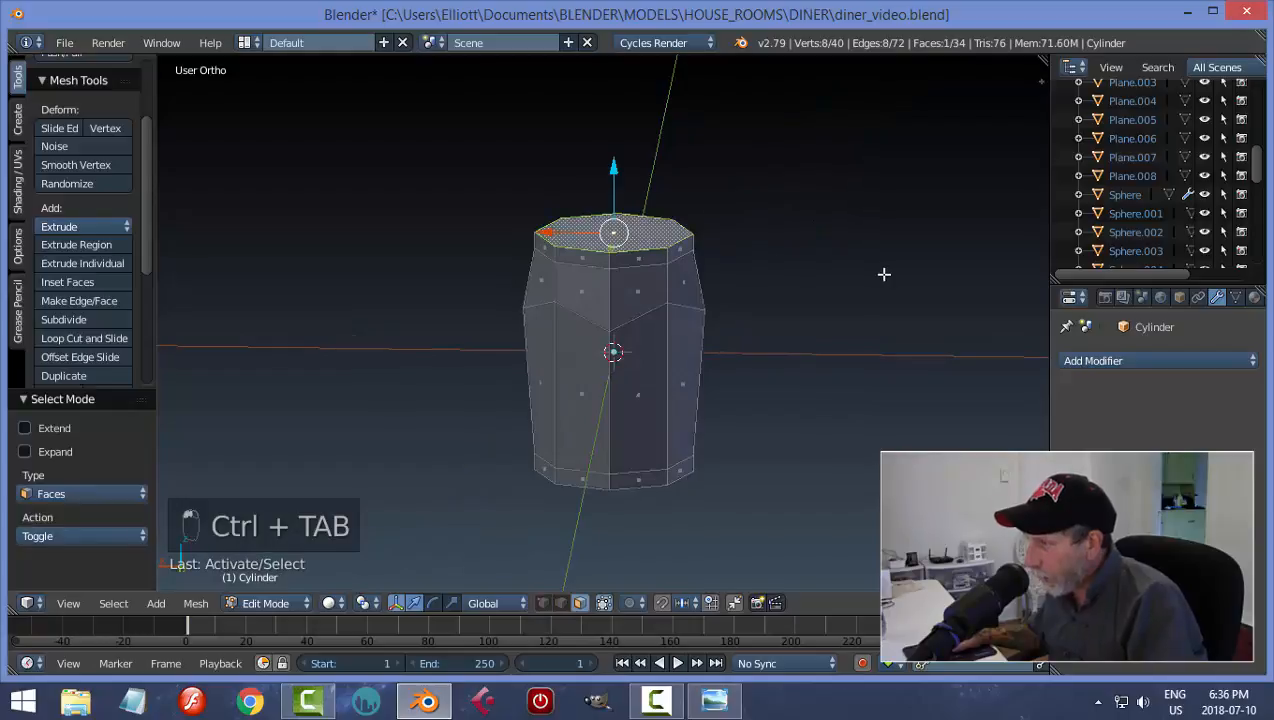
middle_click_drag(884, 273, 873, 270)
key("ctrl+KP_Add")
key("ctrl+KP_Add")
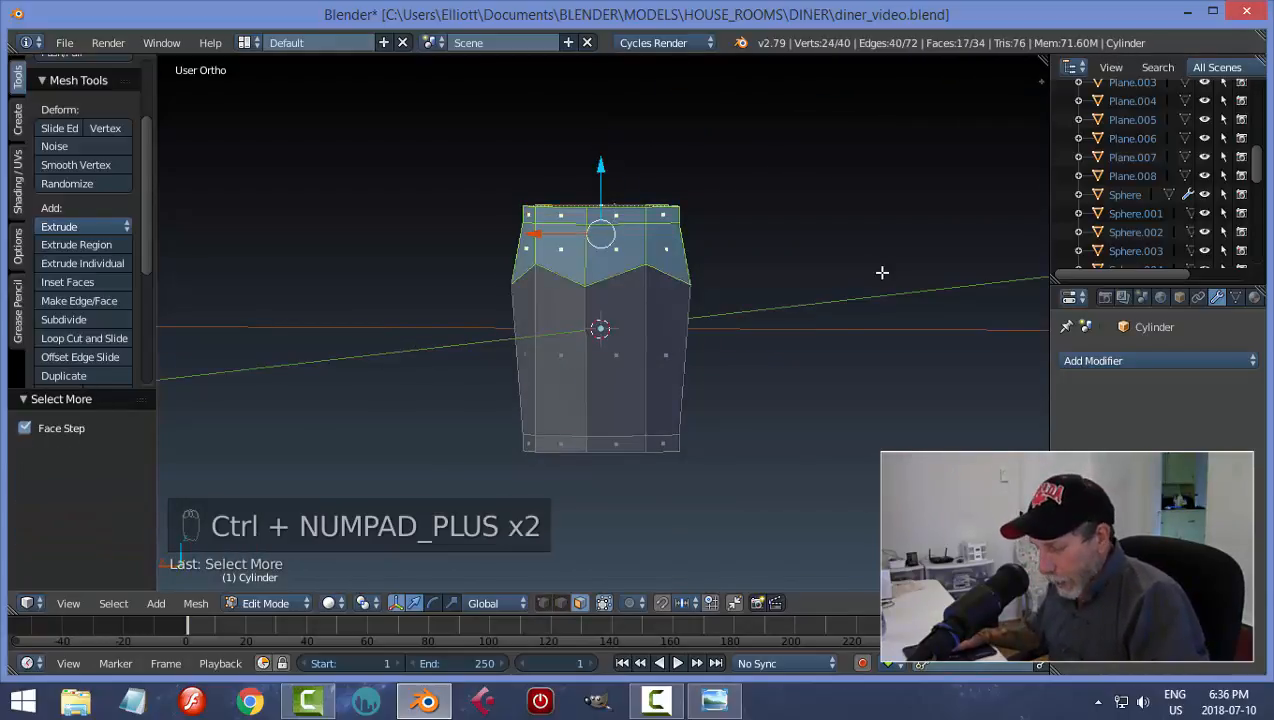
middle_click_drag(804, 375, 788, 307)
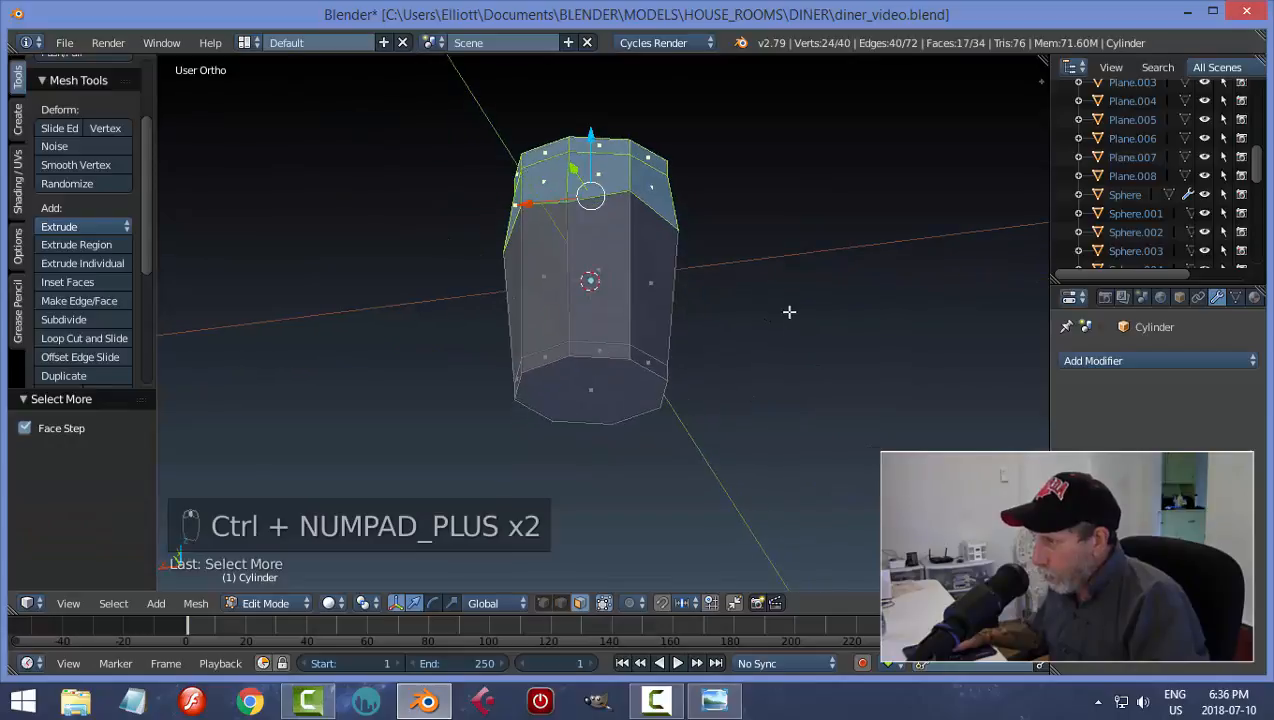
right_click(625, 395, "shift")
key("ctrl+KP_Add")
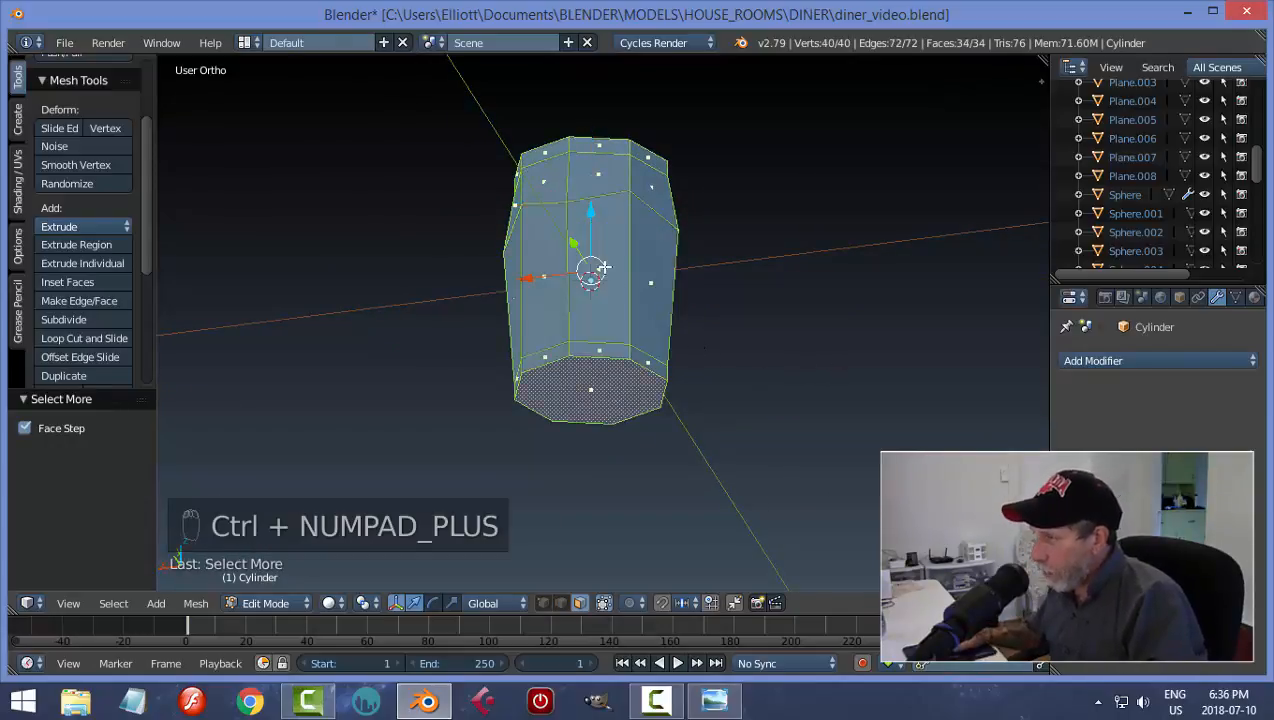
middle_click_drag(814, 305, 535, 348)
key("h")
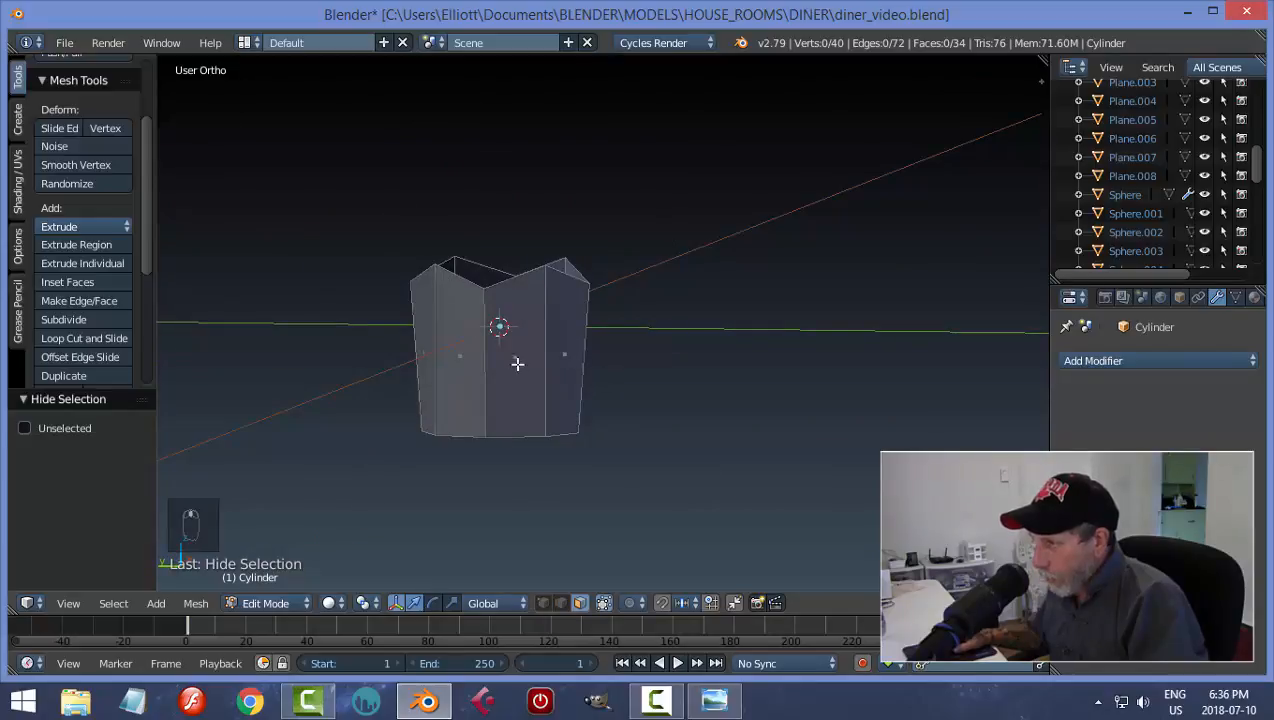
- In vertex select mode, add a vertical loop cut on each side of the first low zigzag corner, sliding both close to it
key("ctrl+Tab")
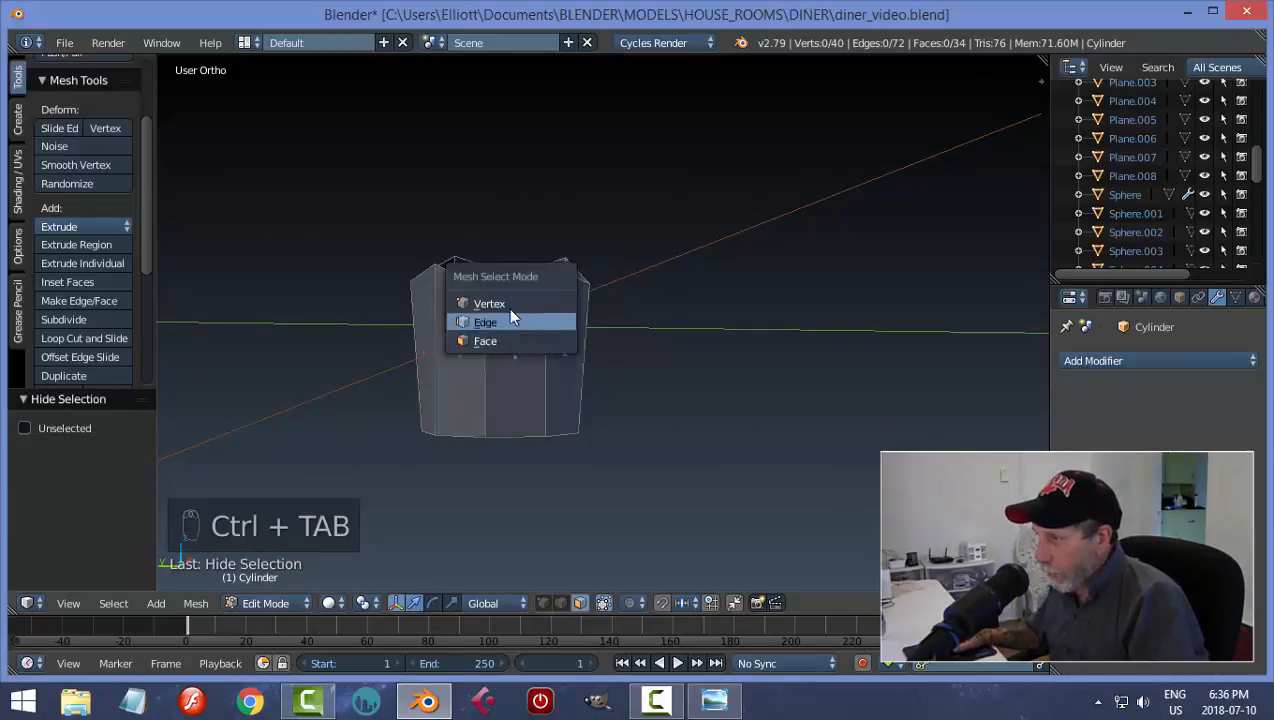
left_click(507, 303)
mouse_move(515, 344)
middle_mouse_down()
mouse_move(546, 355)
mouse_move(523, 327)
middle_mouse_up()
key("ctrl+r")
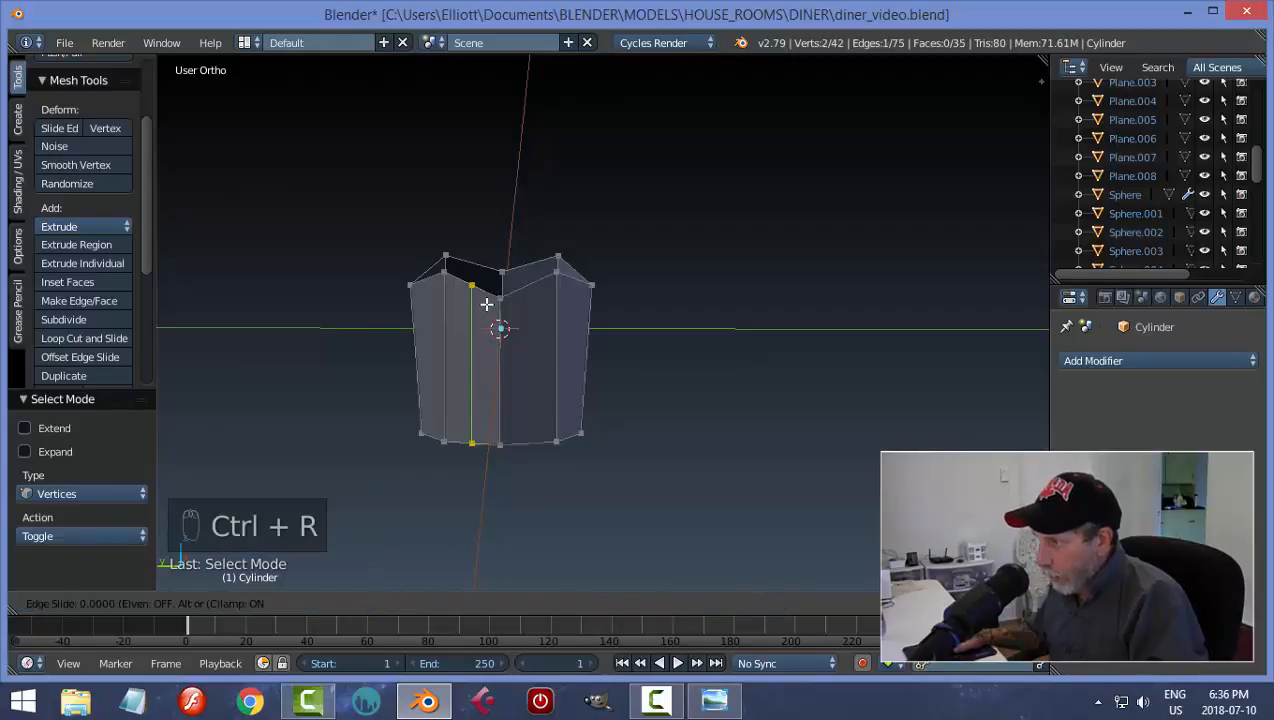
left_click(497, 320)
left_click(505, 322)
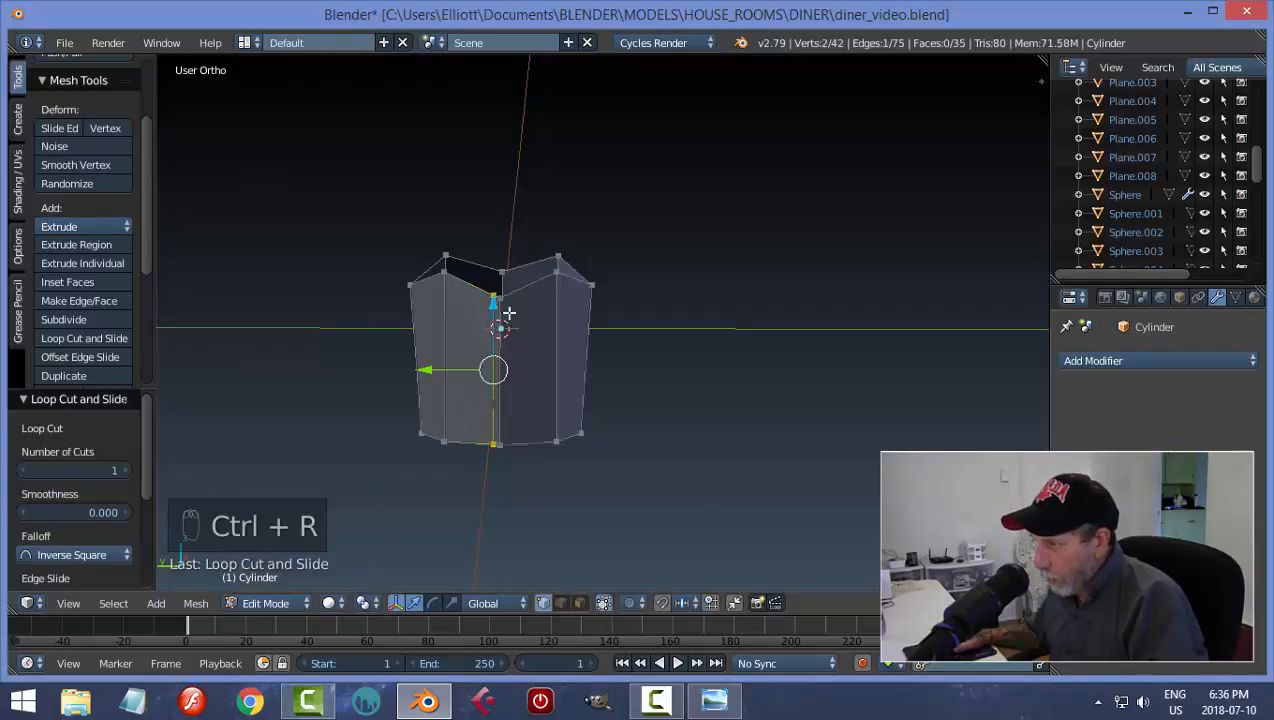
key("ctrl+r")
left_click(535, 297)
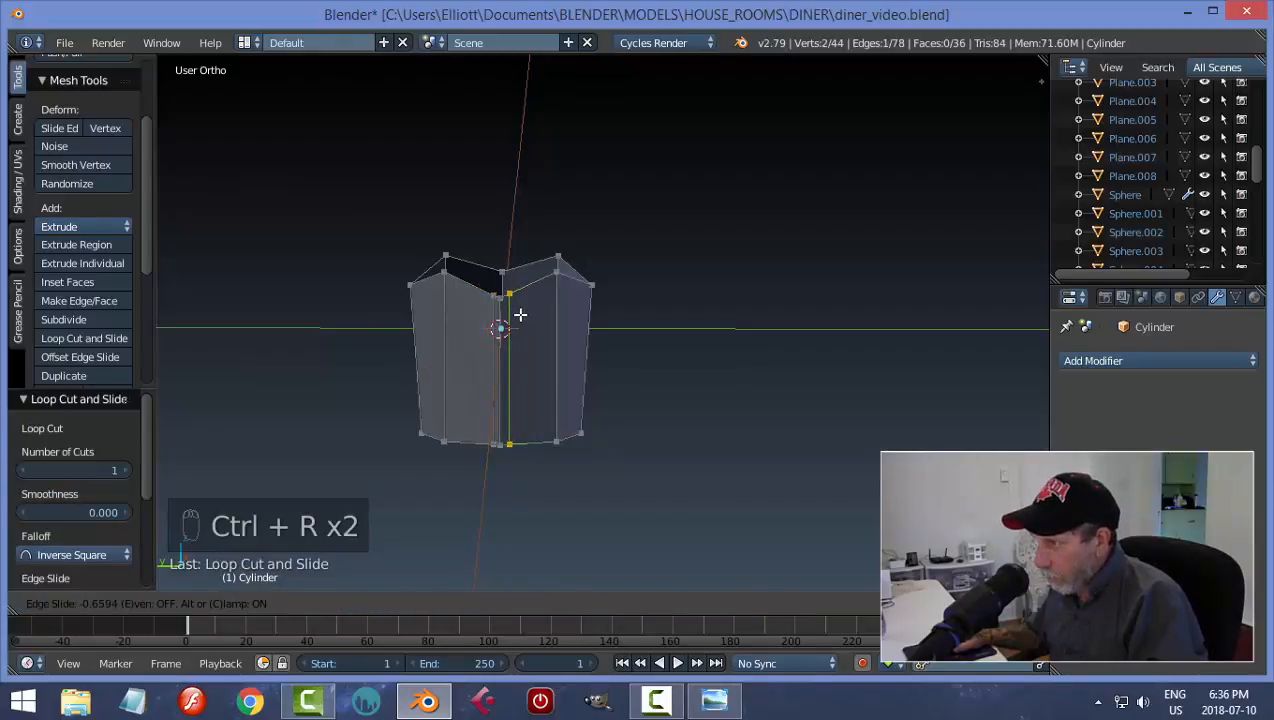
left_click(521, 313)
- Add a vertical loop cut on each side of the second low zigzag corner, sliding both close to its edge
middle_click_drag(711, 357, 577, 283)
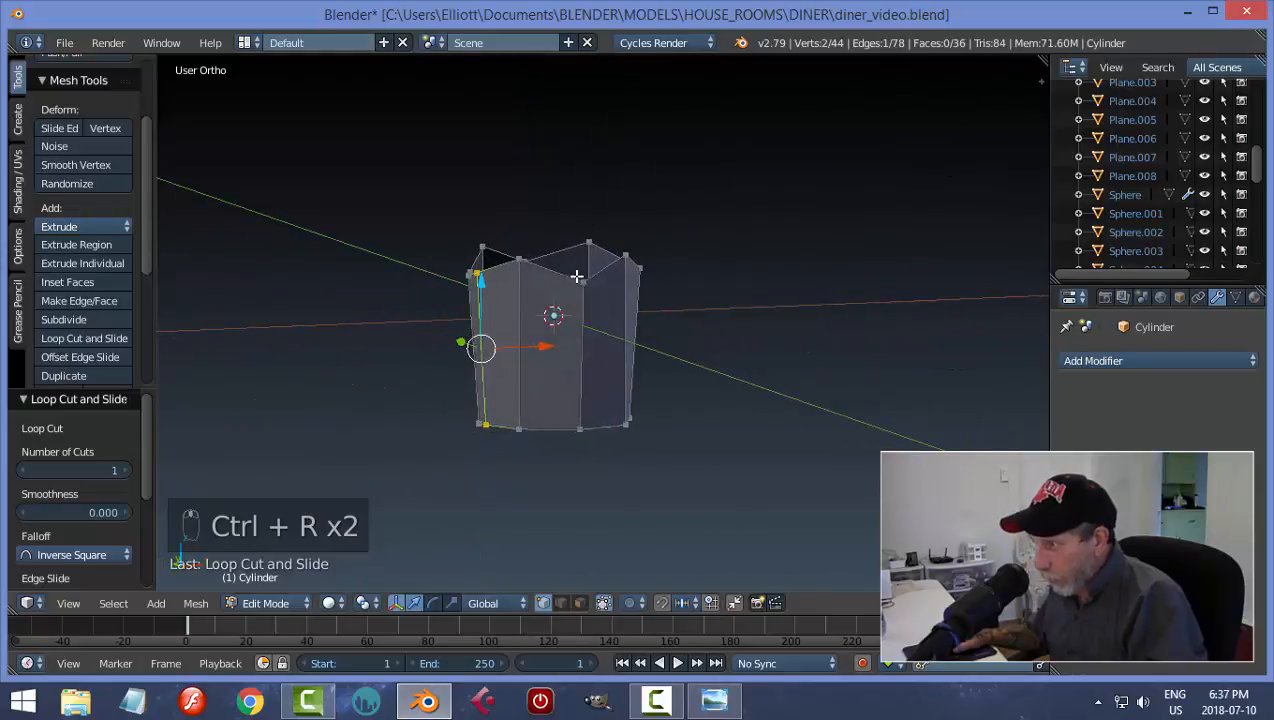
key("ctrl+r")
left_click(582, 286)
left_click(591, 305)
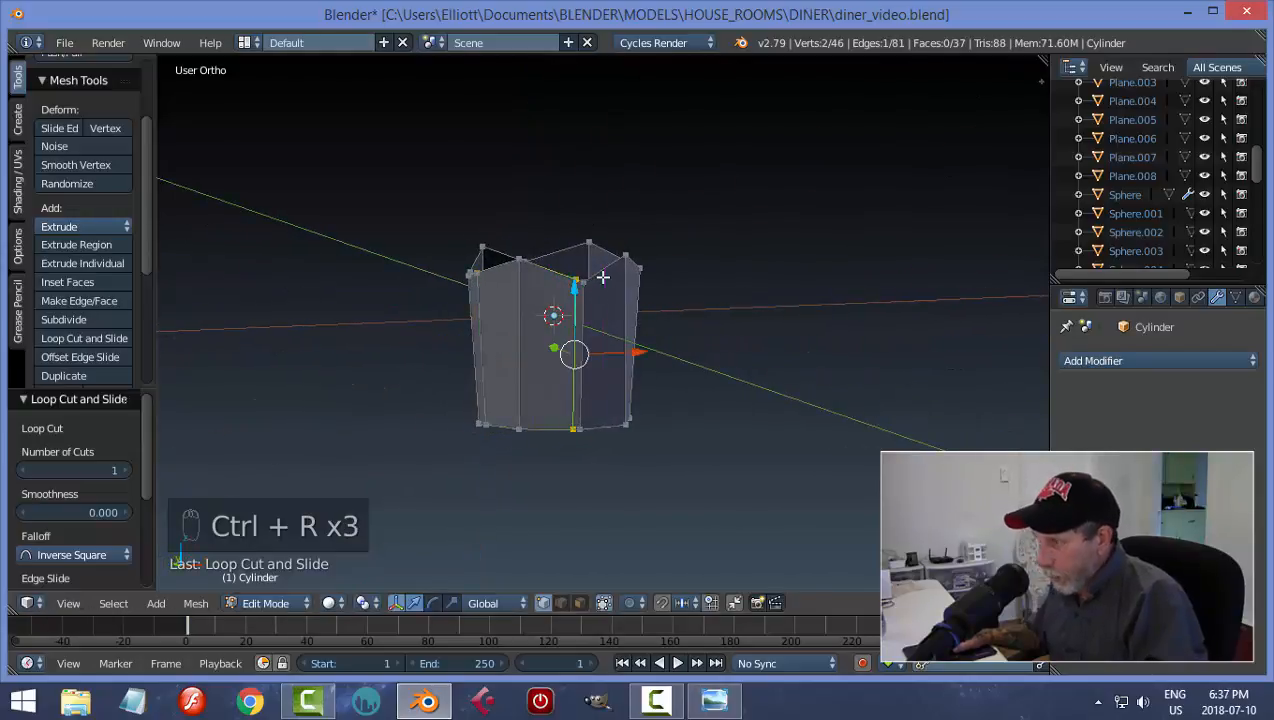
key("ctrl+r")
left_click(594, 292)
left_click(596, 297)
- Add a vertical loop cut on each side of the third low zigzag corner, sliding both close to its edge
middle_click_drag(600, 298, 472, 259)
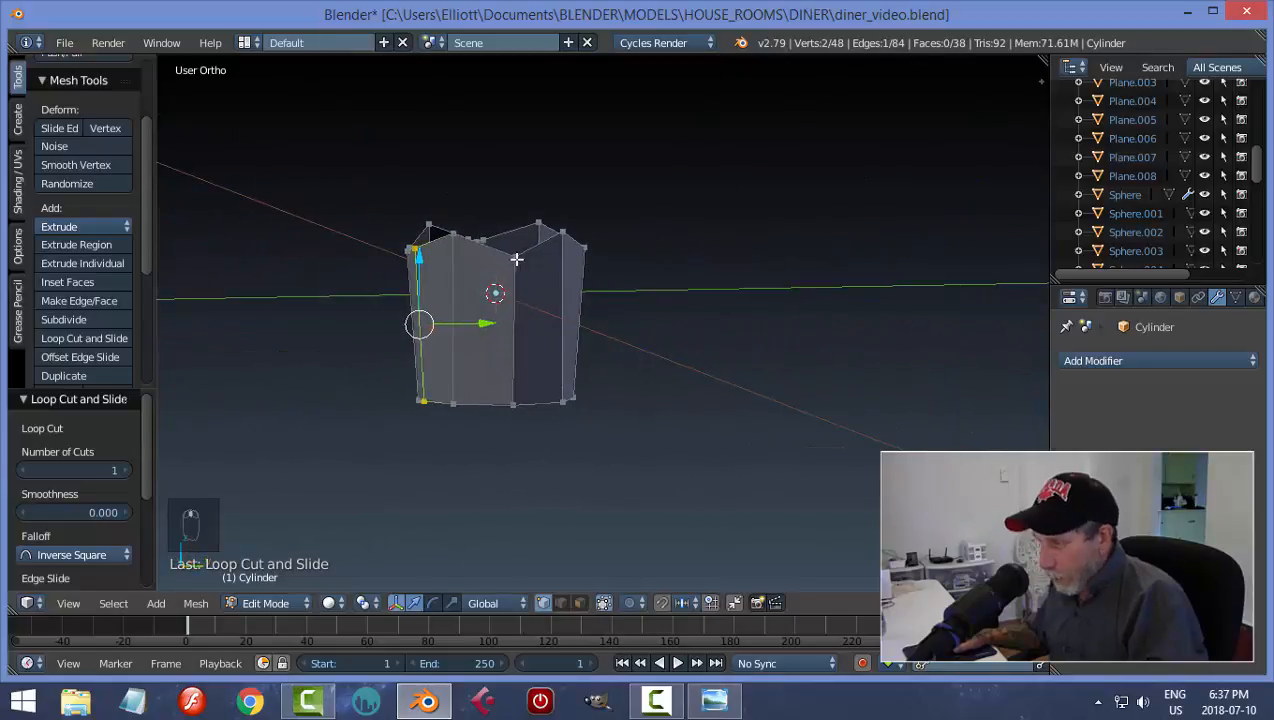
key("ctrl+r")
left_click(510, 248)
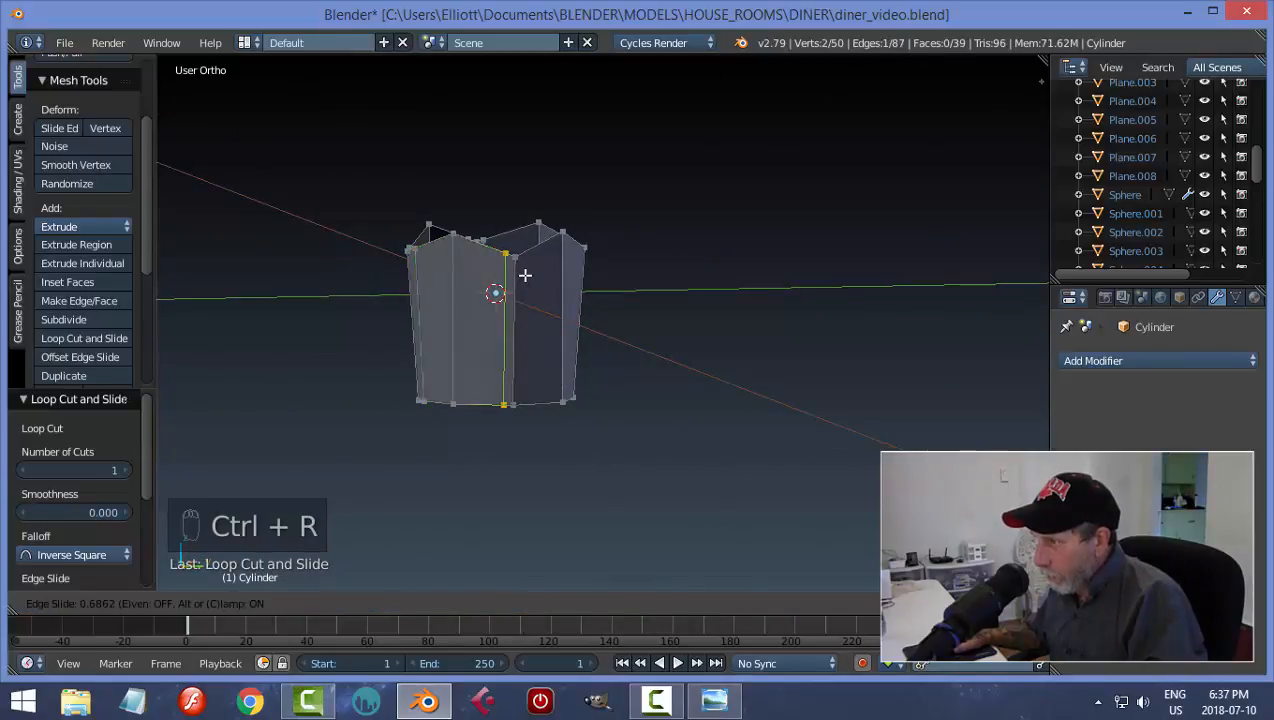
left_click(527, 278)
key("ctrl+r")
left_click(530, 257)
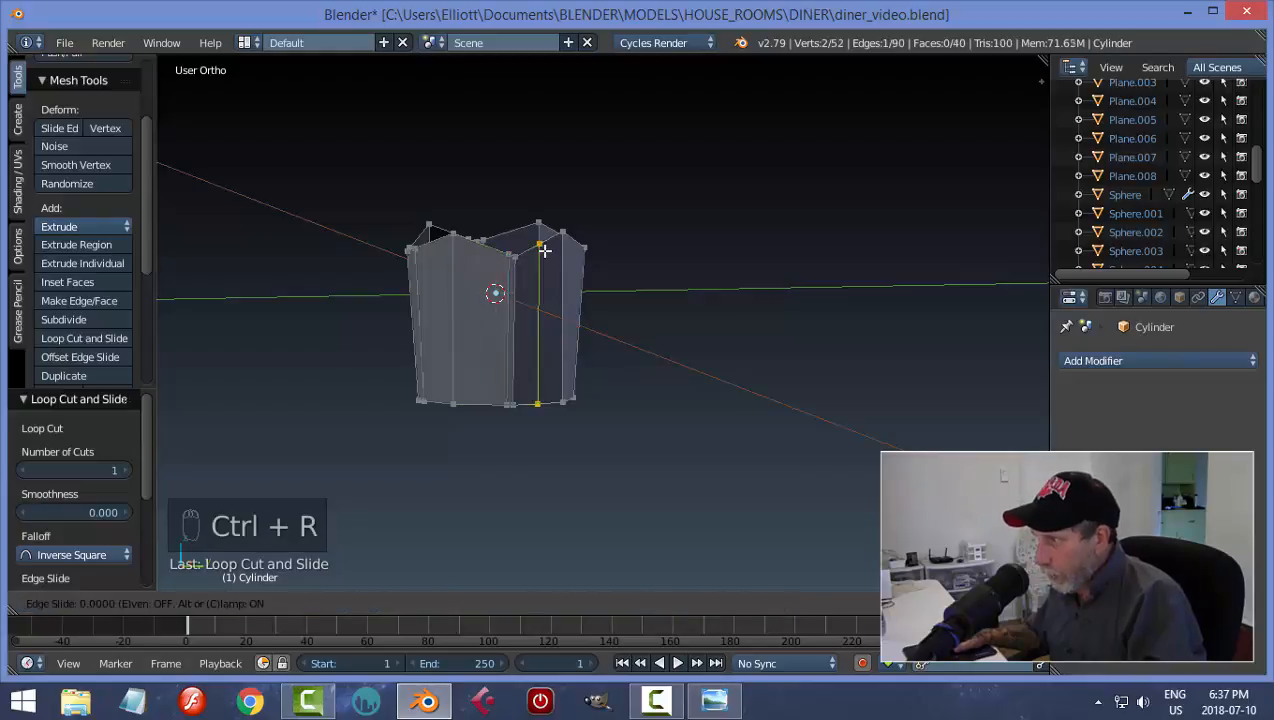
left_click(530, 263)
- Add a vertical loop cut on each side of the fourth low zigzag corner, sliding both close to its edge
middle_click_drag(634, 270, 525, 278)
key("ctrl+r")
left_click(641, 250)
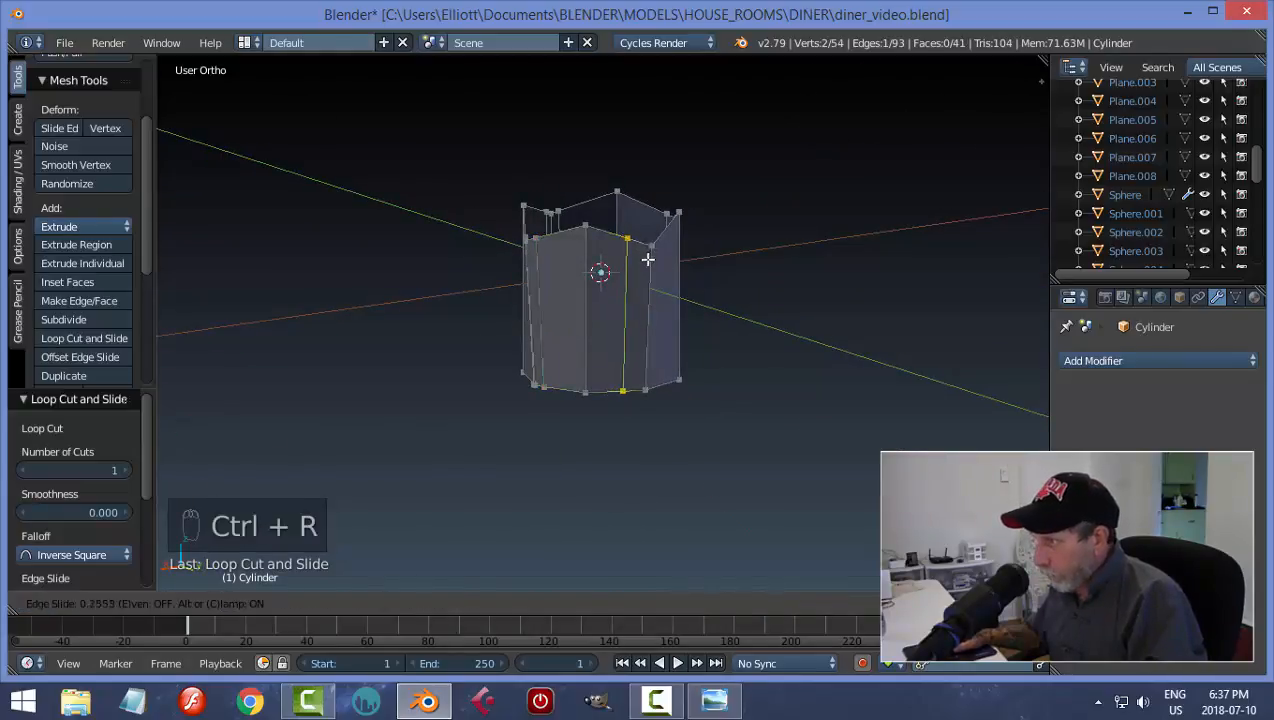
left_click(657, 270)
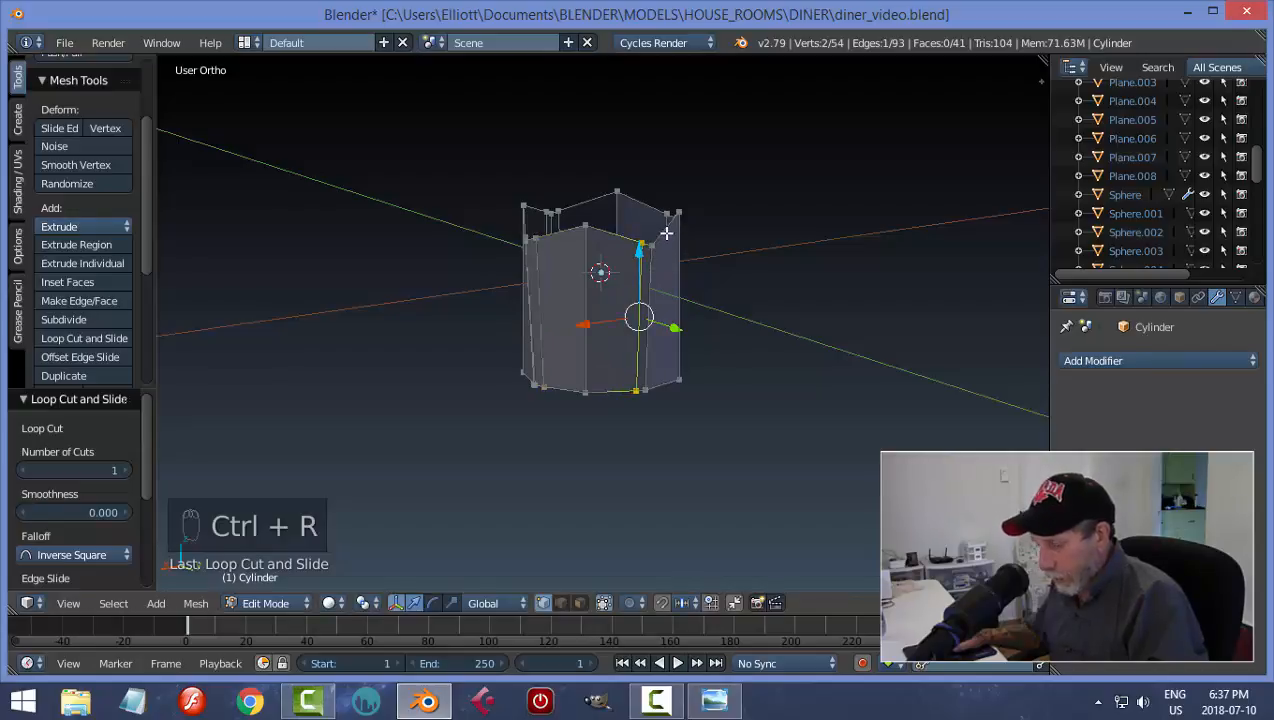
key("ctrl+r")
left_click(664, 246)
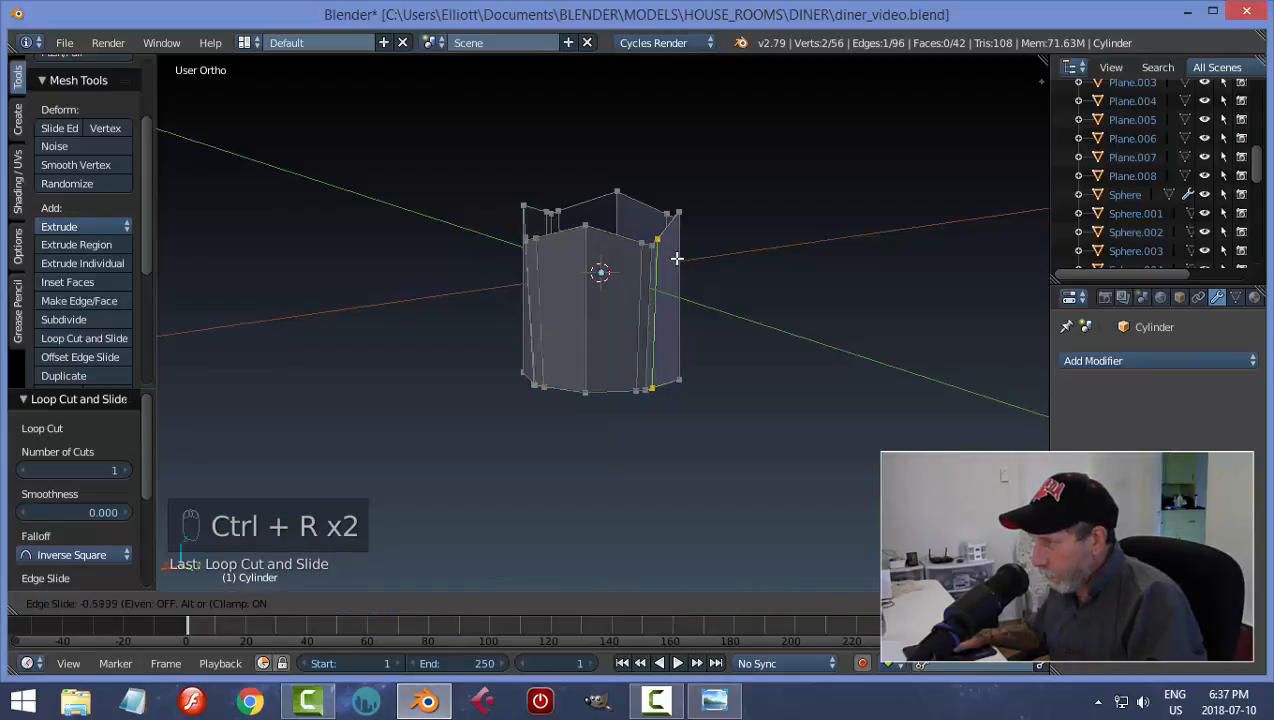
left_click(678, 258)
- Reveal the hidden faces with nothing left selected and return to Object Mode
middle_click_drag(788, 262, 626, 264)
key("a")
middle_click_drag(705, 261, 559, 251, "shift")
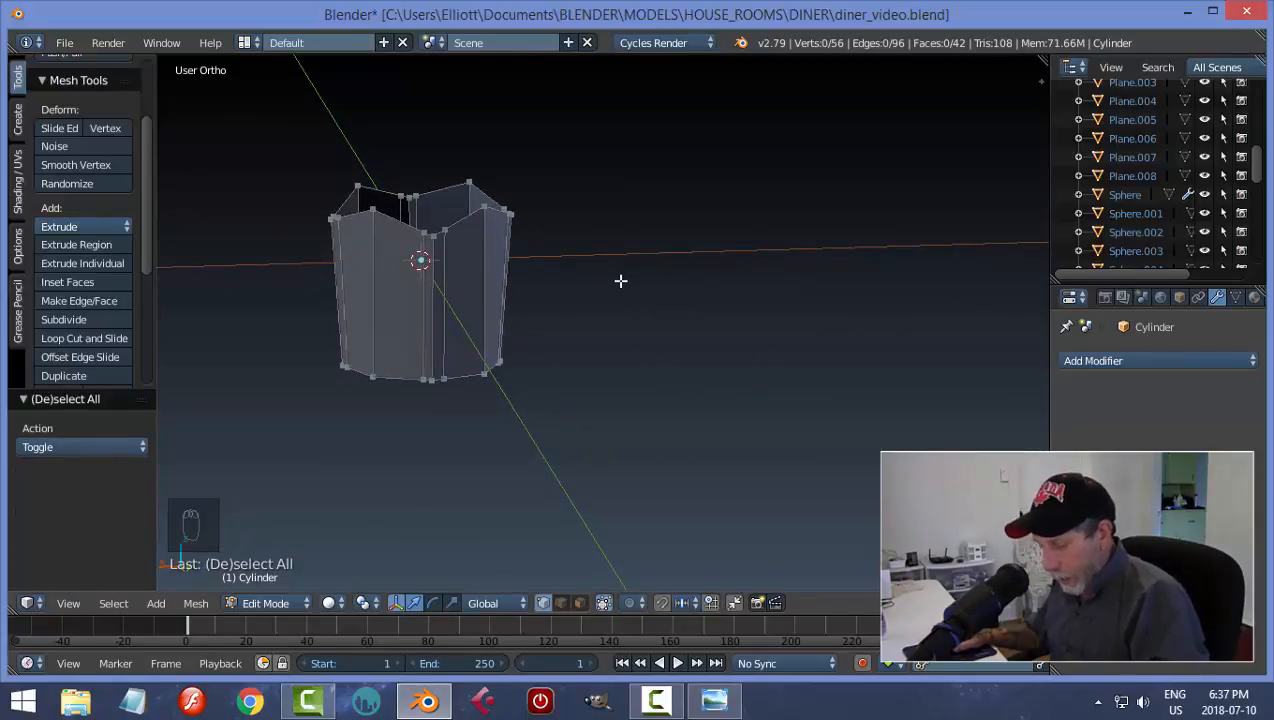
key("alt+h")
key("a")
key("Tab")
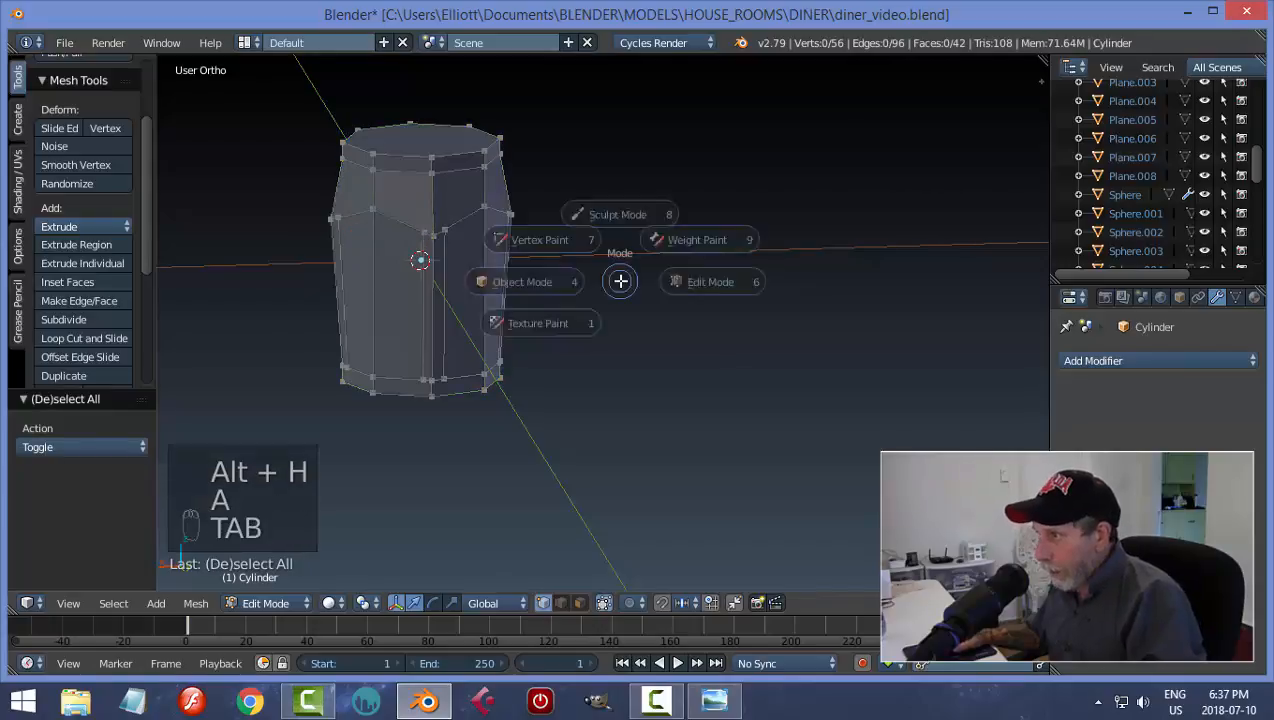
- Add a Subdivision Surface modifier with a raised subdivision level to the cylinder and shade it smooth
left_click(1118, 361)
left_click(907, 297)
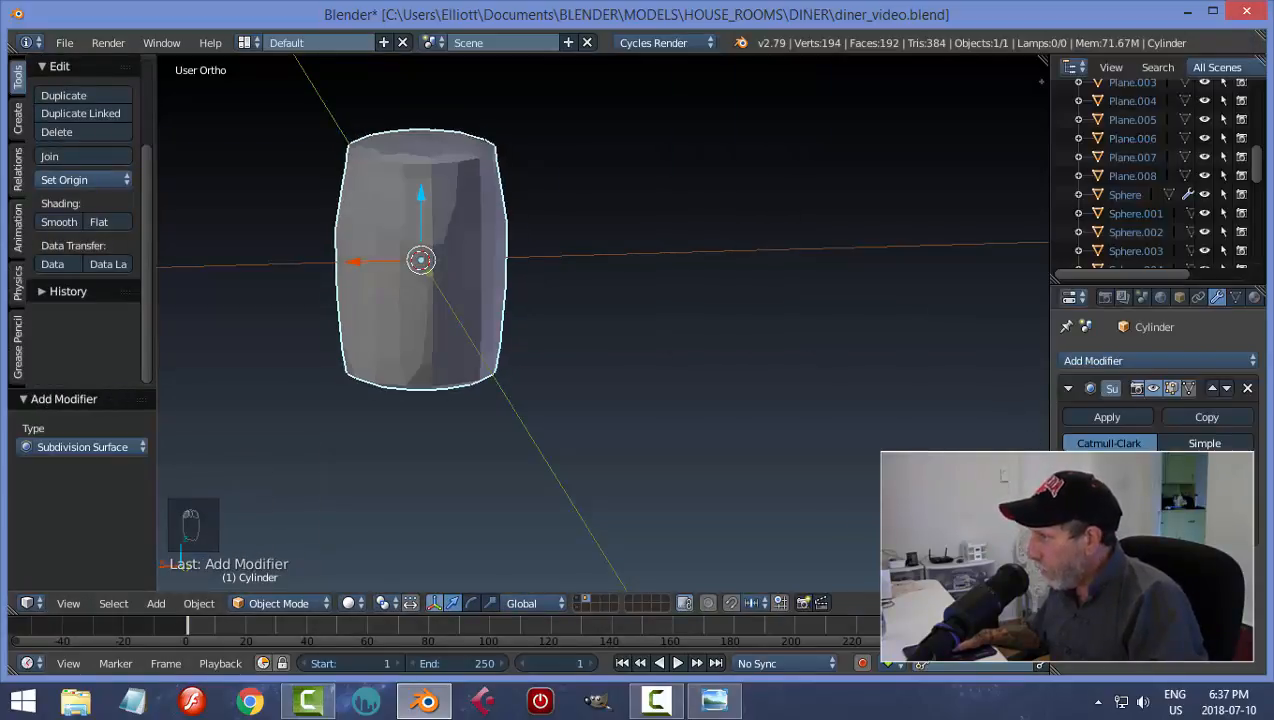
left_click(60, 222)
middle_click_drag(627, 312, 577, 281)
middle_click_drag(490, 250, 590, 268)
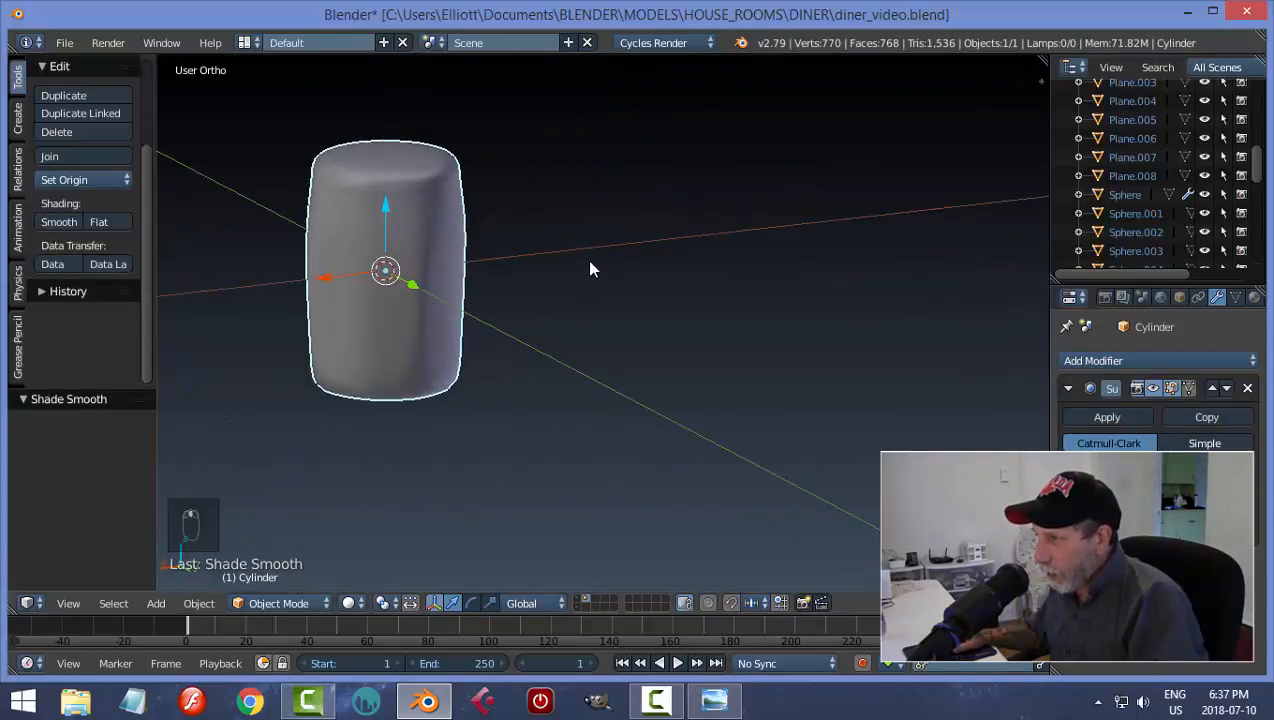
middle_click_drag(443, 255, 403, 258)
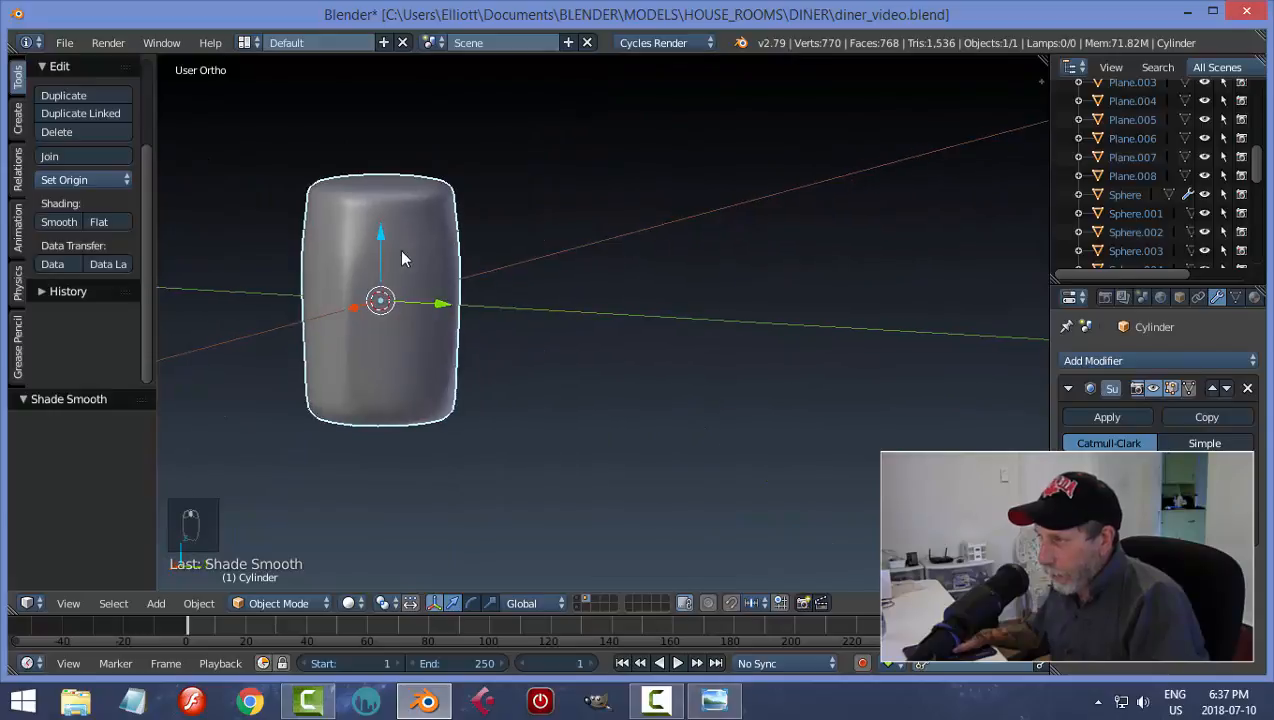
mouse_move(518, 293)
middle_mouse_down()
mouse_move(463, 302)
mouse_move(540, 299)
mouse_move(528, 308)
middle_mouse_up()
- Add a loop cut around the body below the zigzag edge, slide it about 0.88 toward that edge, and return to Object Mode
key("Tab")
left_click(657, 288)
key("ctrl+r")
left_click(510, 292)
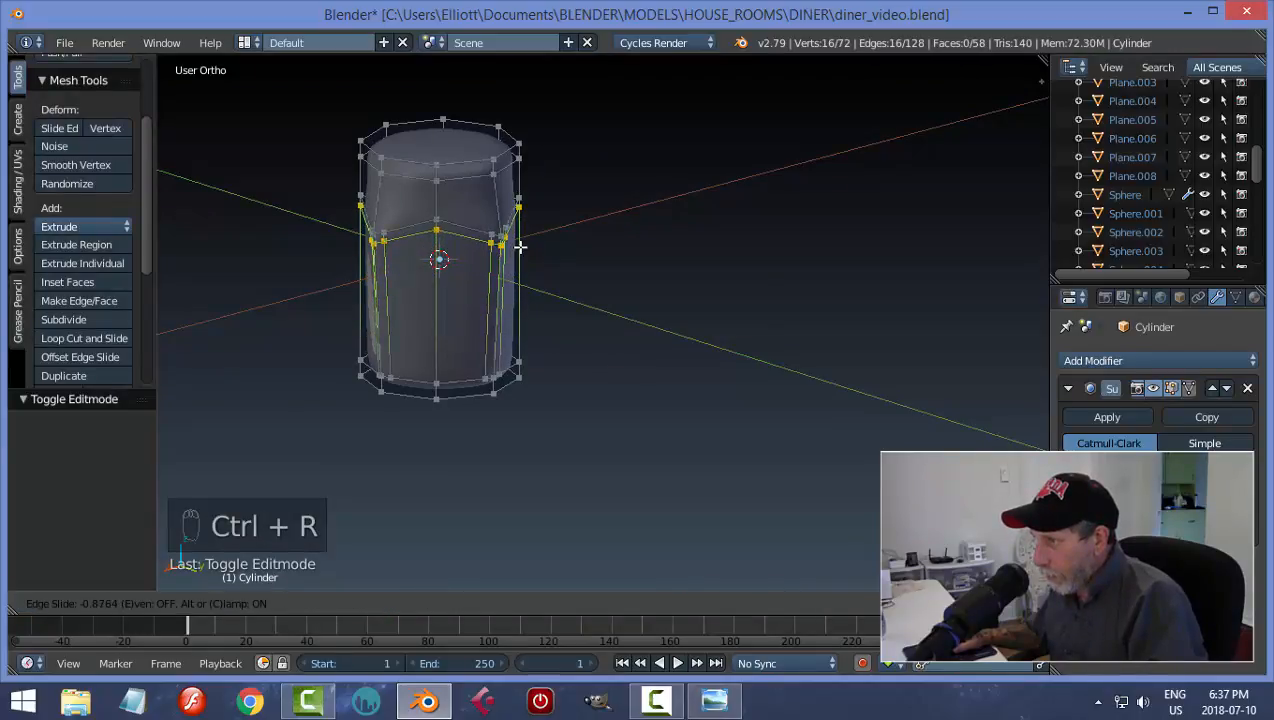
left_click(520, 246)
key("Tab")
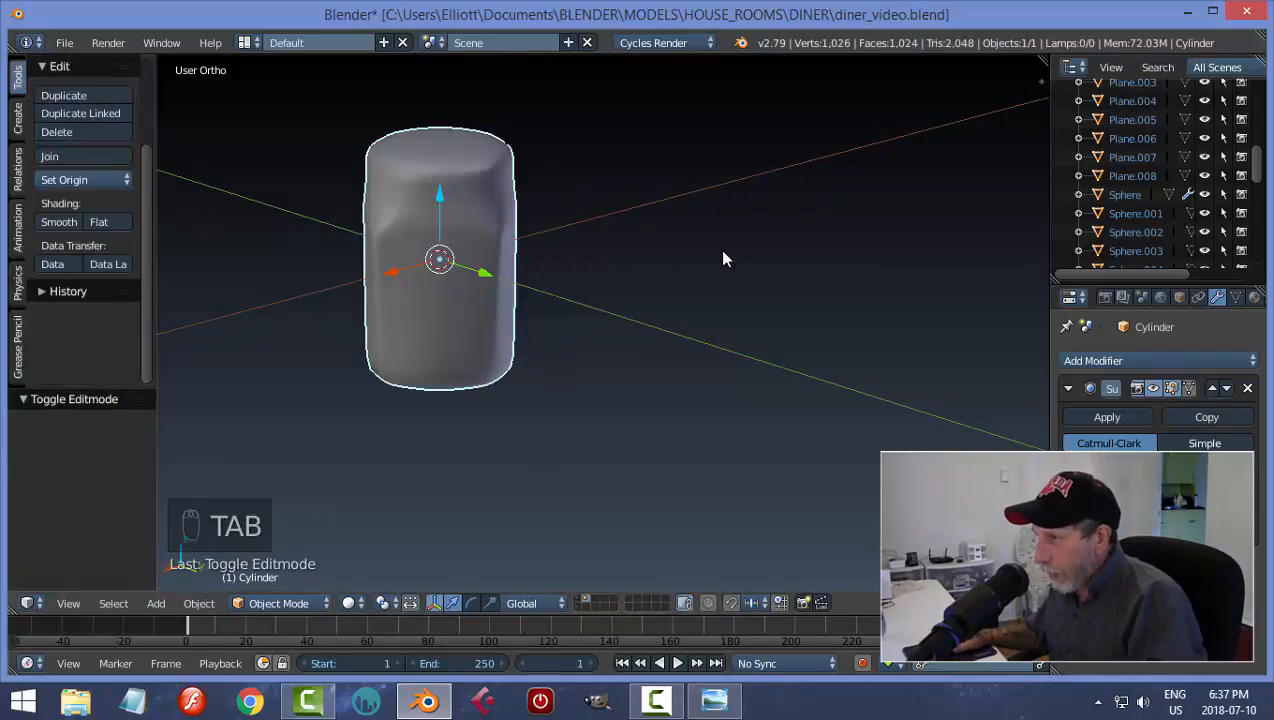
middle_click_drag(725, 259, 555, 226)
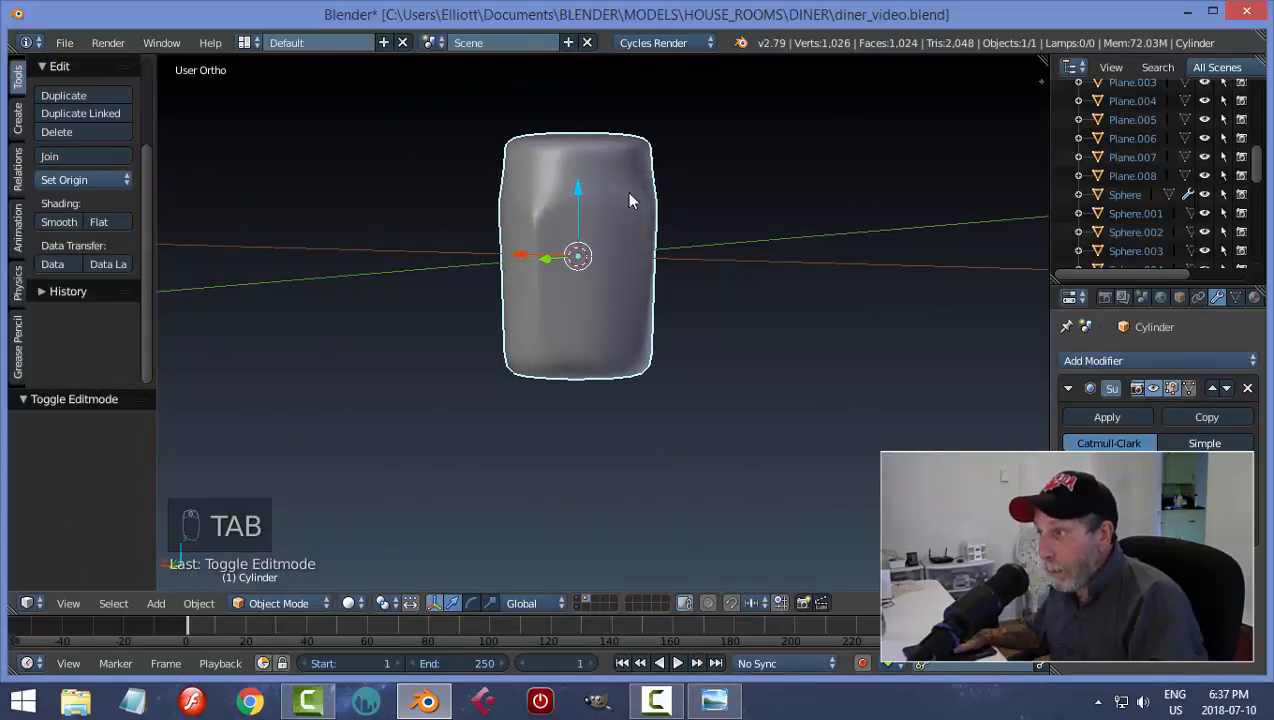
middle_click_drag(608, 270, 674, 287)
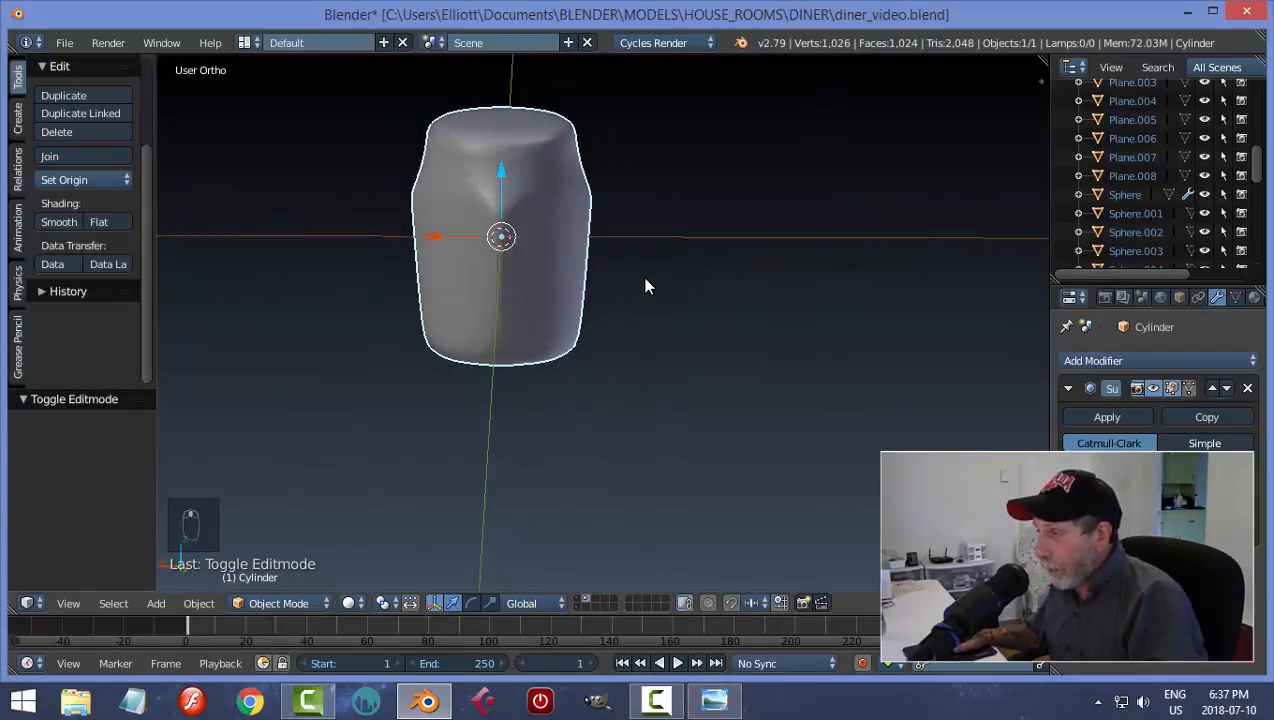
- Box-select the vertex clusters at the four low zigzag corners and scale them outward horizontally by about 1.07, excluding Z, then return to Object Mode
key("Tab")
left_click(778, 281)
scroll(620, 287, "up", 3)
key("a")
key("a")
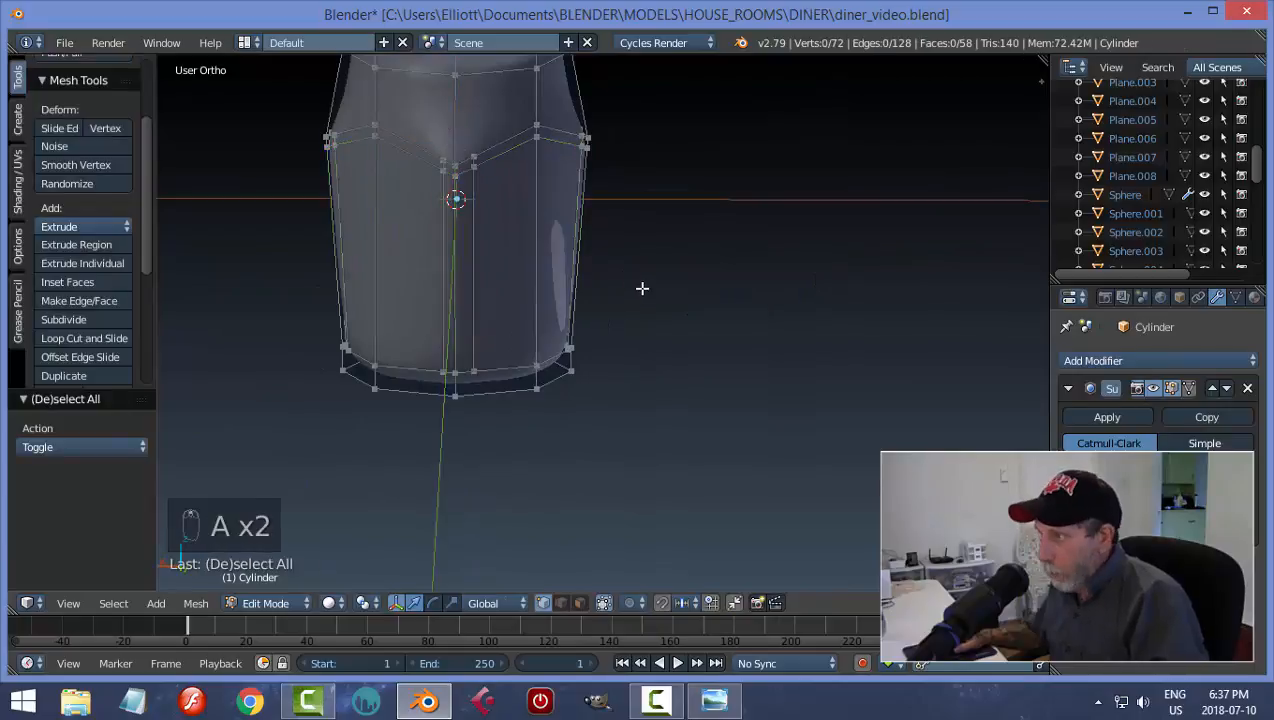
key("b")
left_click_drag(404, 127, 472, 176)
middle_click_drag(748, 230, 572, 222)
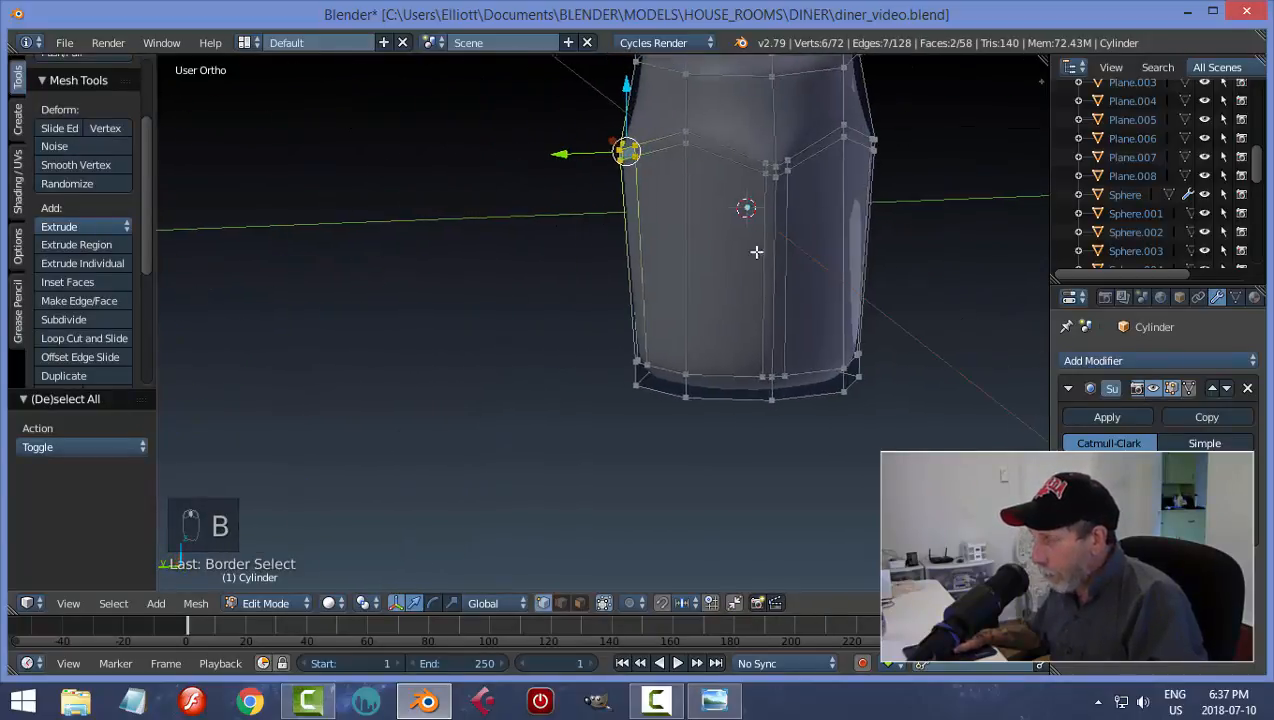
middle_click_drag(756, 250, 517, 178)
key("b")
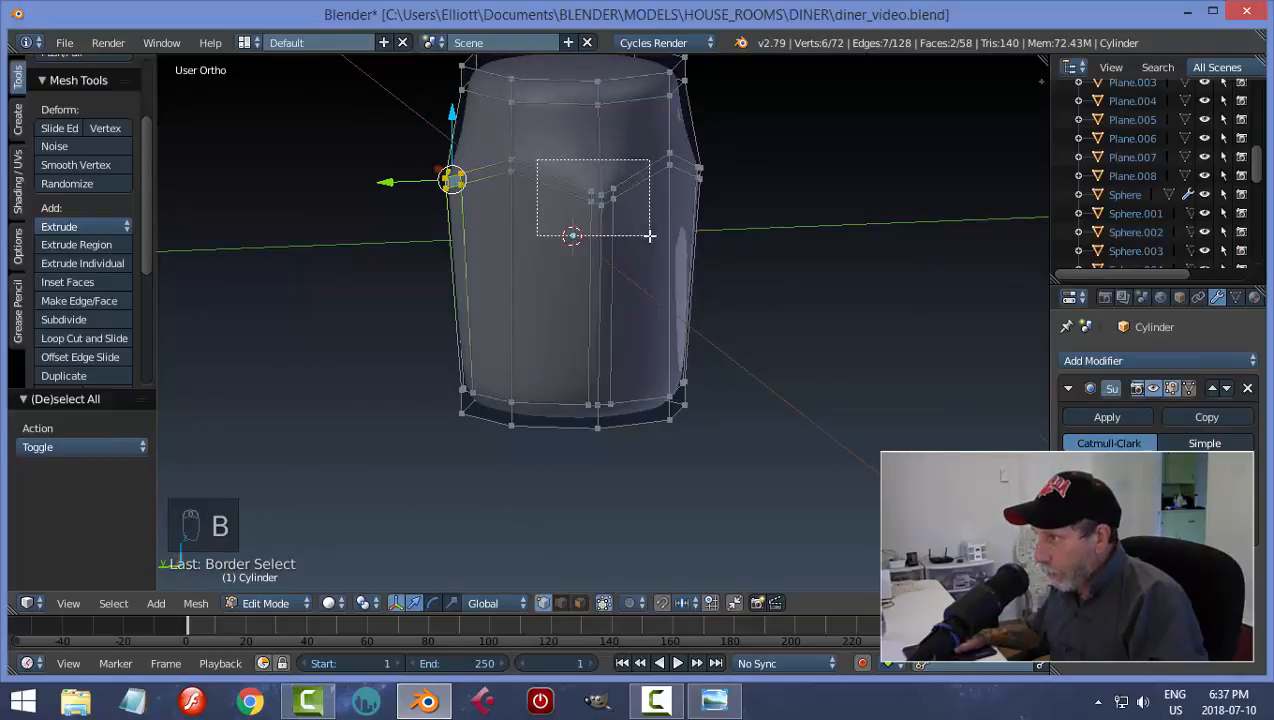
left_click_drag(650, 236, 650, 236)
middle_click_drag(808, 250, 572, 239)
key("b")
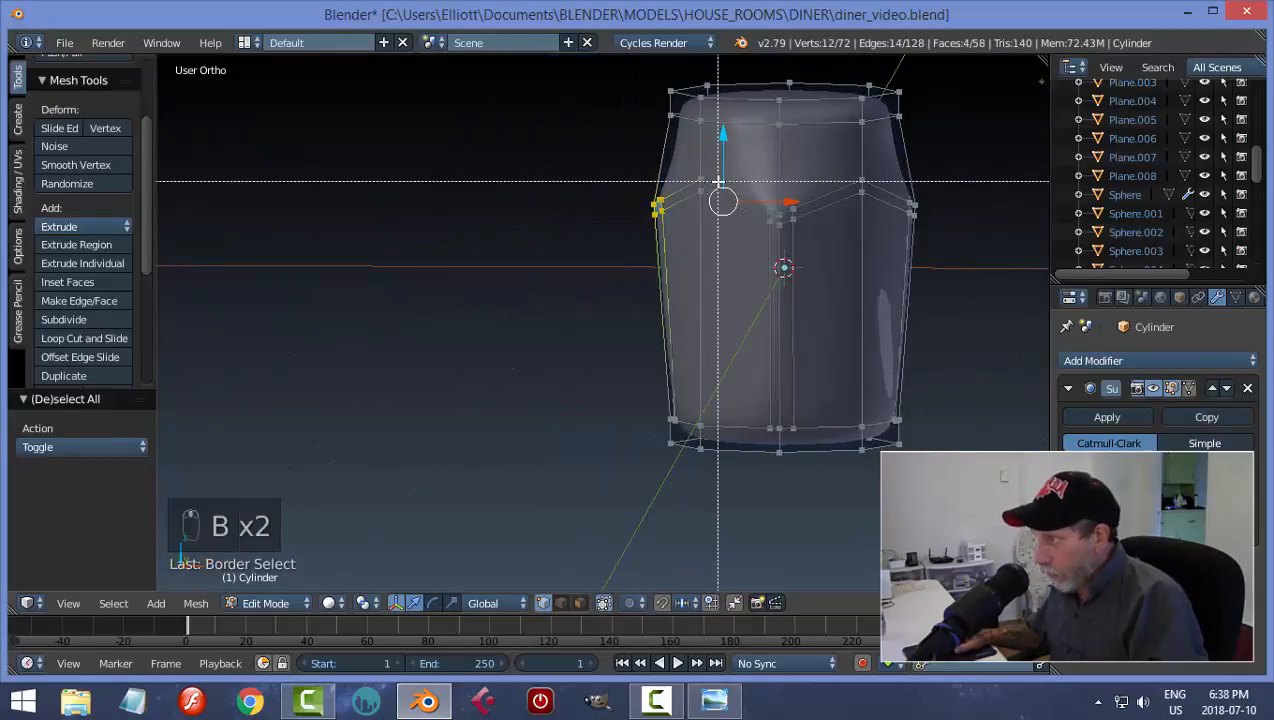
left_click_drag(745, 181, 830, 256)
mouse_move(940, 252)
middle_mouse_down()
mouse_move(736, 251)
mouse_move(788, 267)
mouse_move(702, 267)
middle_mouse_up()
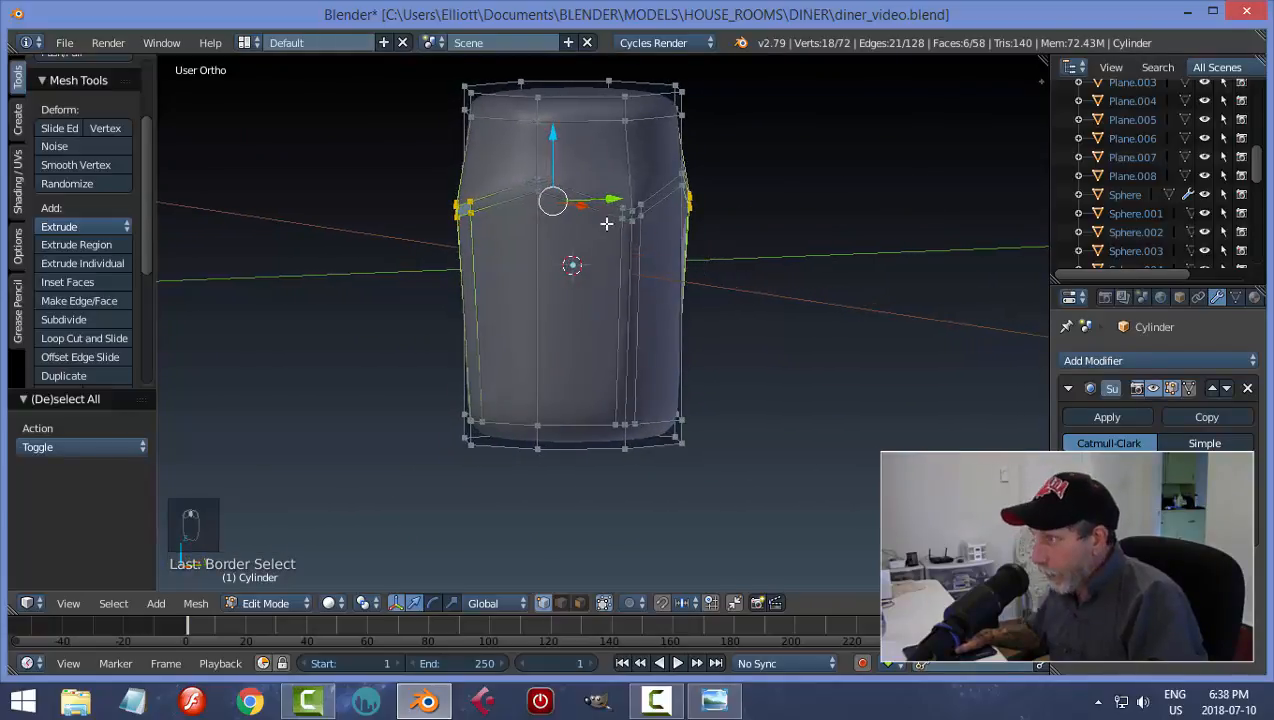
key("b")
left_click_drag(603, 188, 662, 252)
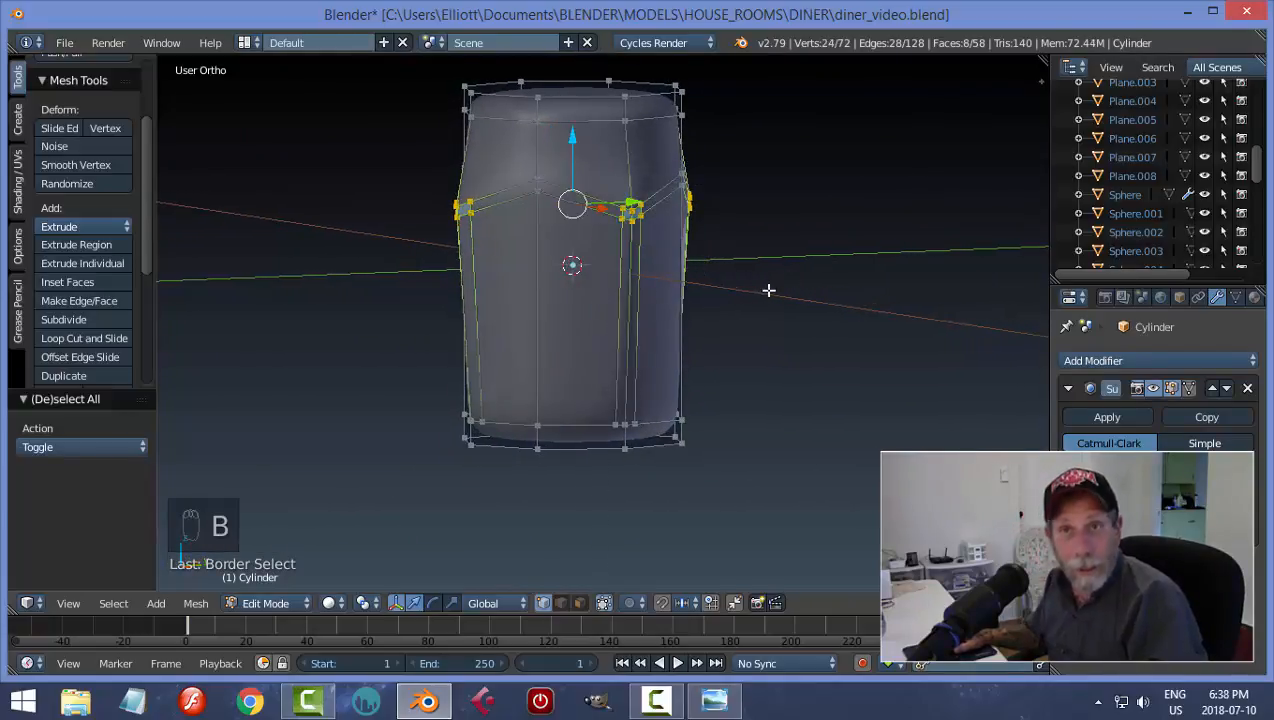
middle_click_drag(773, 291, 757, 296)
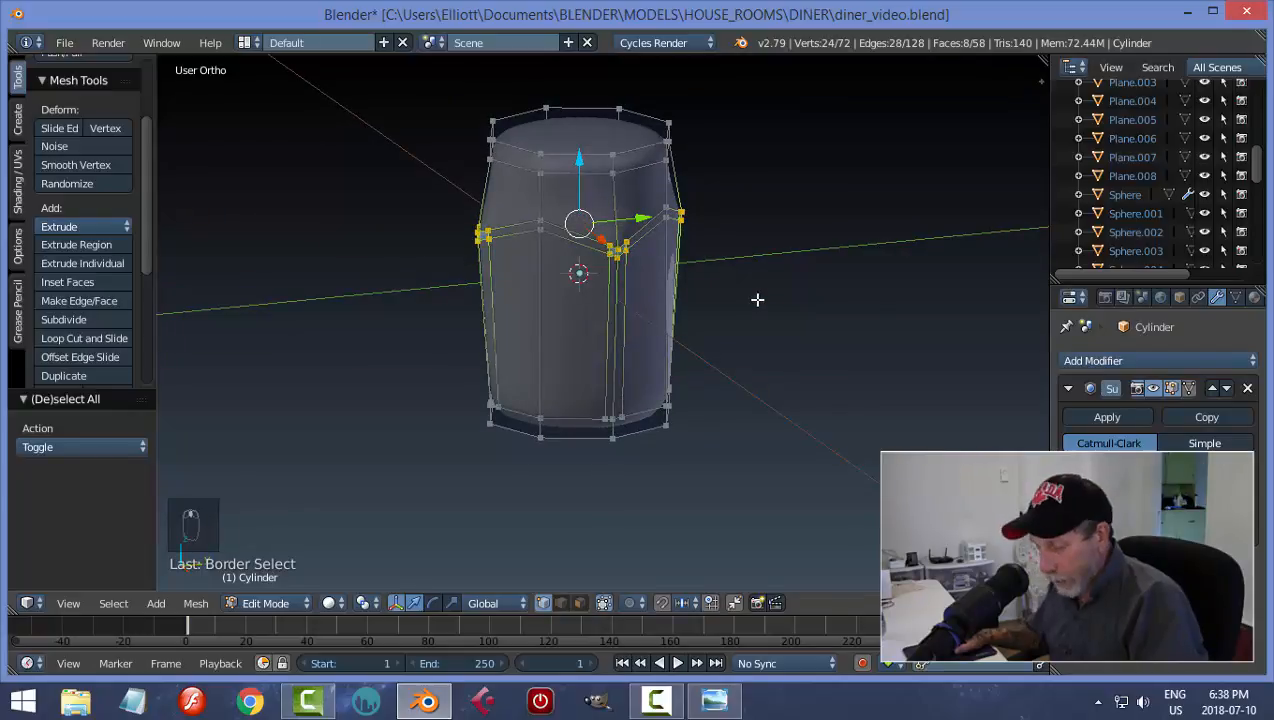
key("s")
key("shift+z")
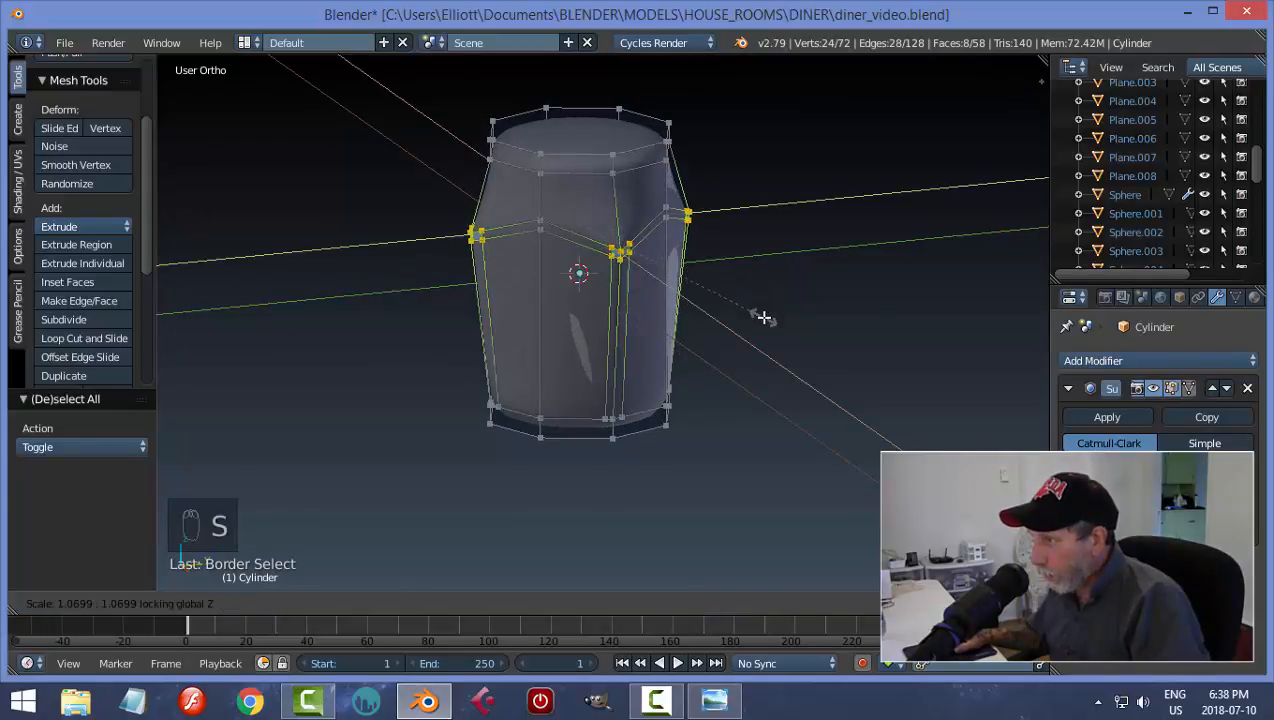
left_click(765, 320)
key("Tab")
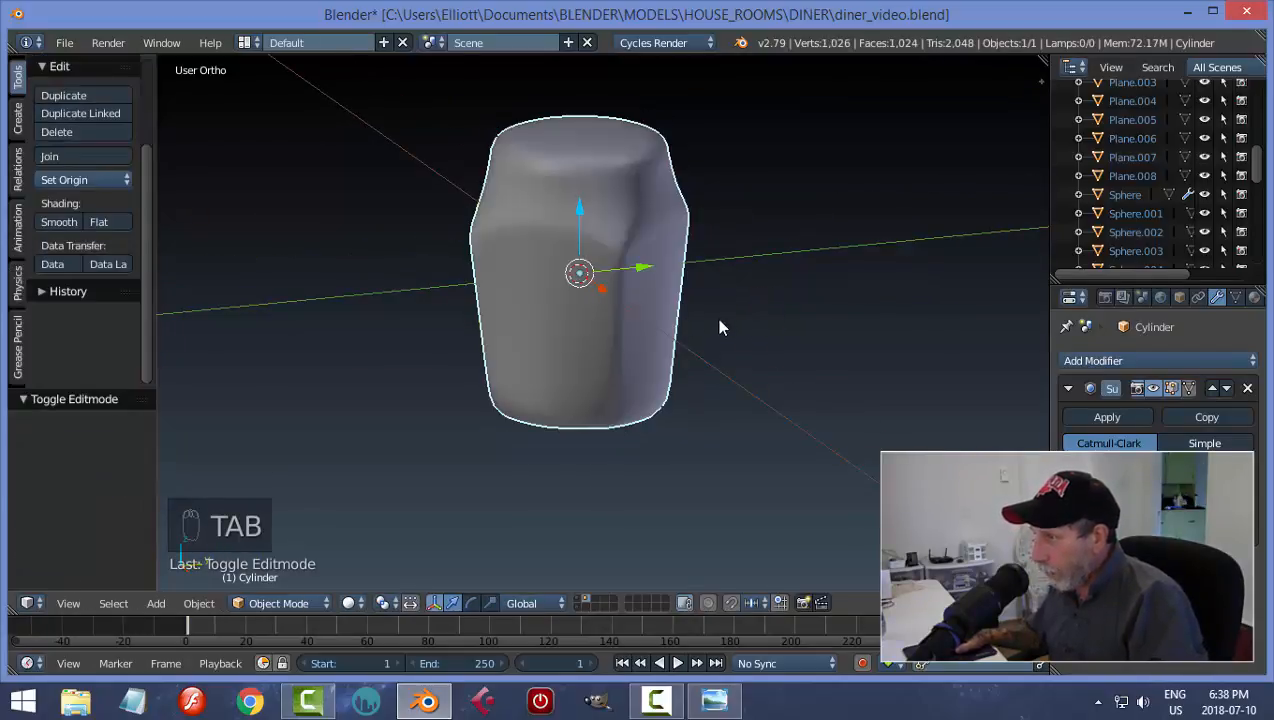
middle_click_drag(707, 294, 722, 335)
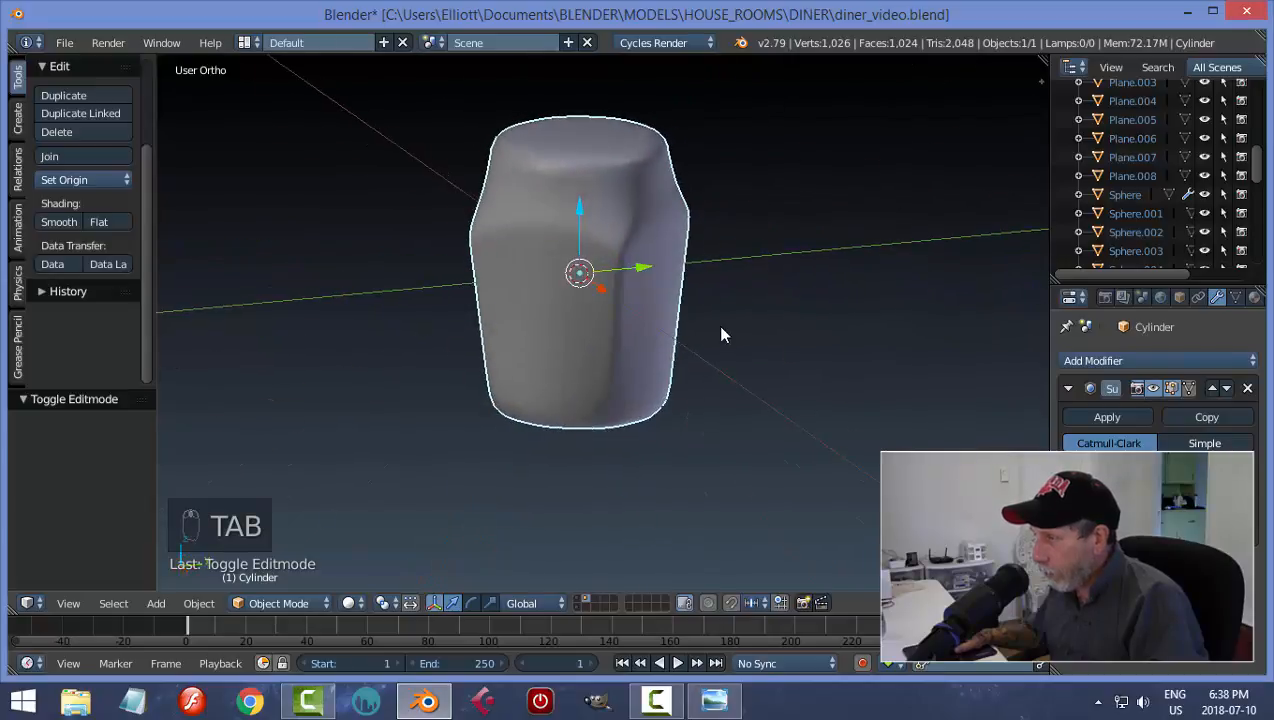
- Scale the entire cylinder mesh horizontally to about 0.85, excluding Z, and clear the selection
key("Tab")
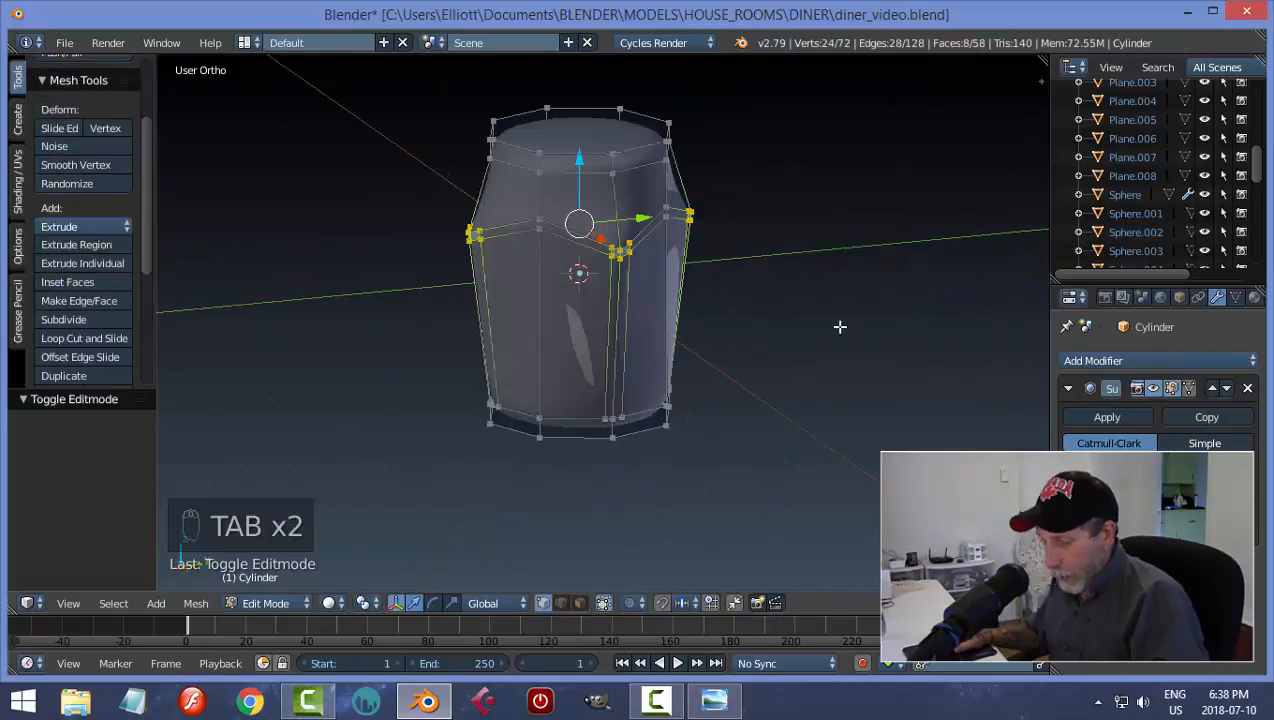
key("a")
key("a")
key("a")
key("a")
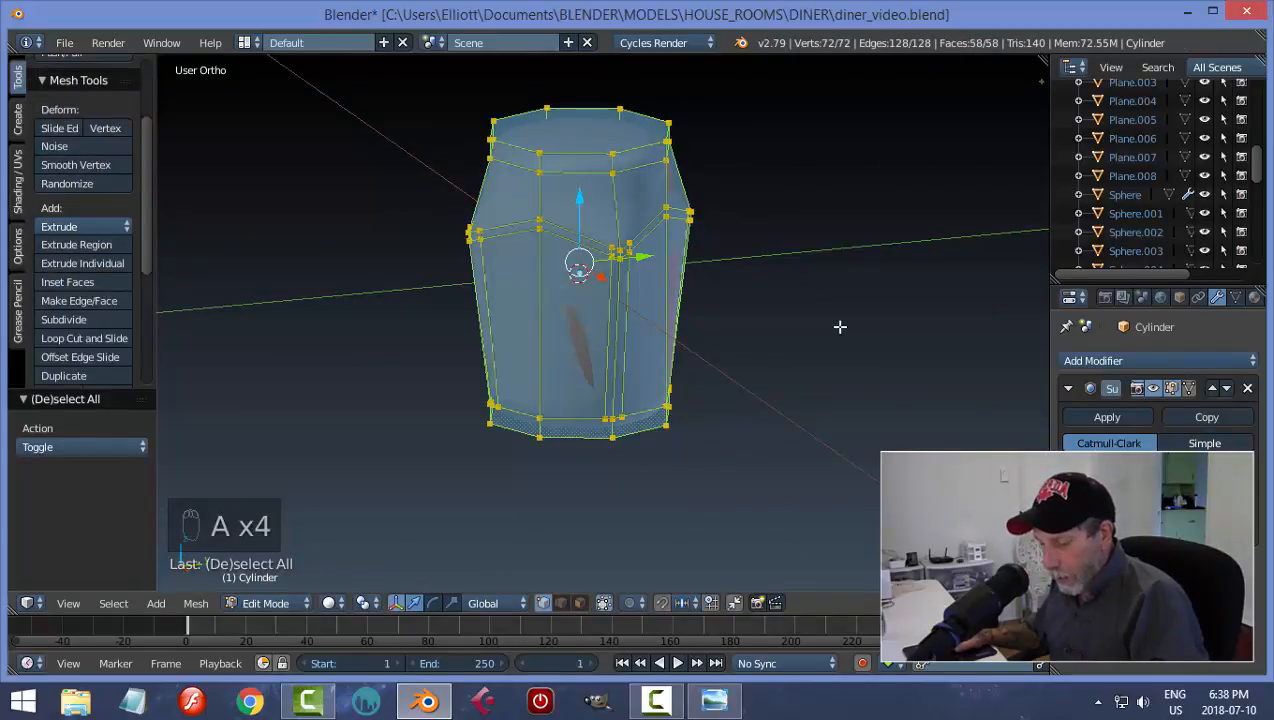
key("s")
key("shift+z")
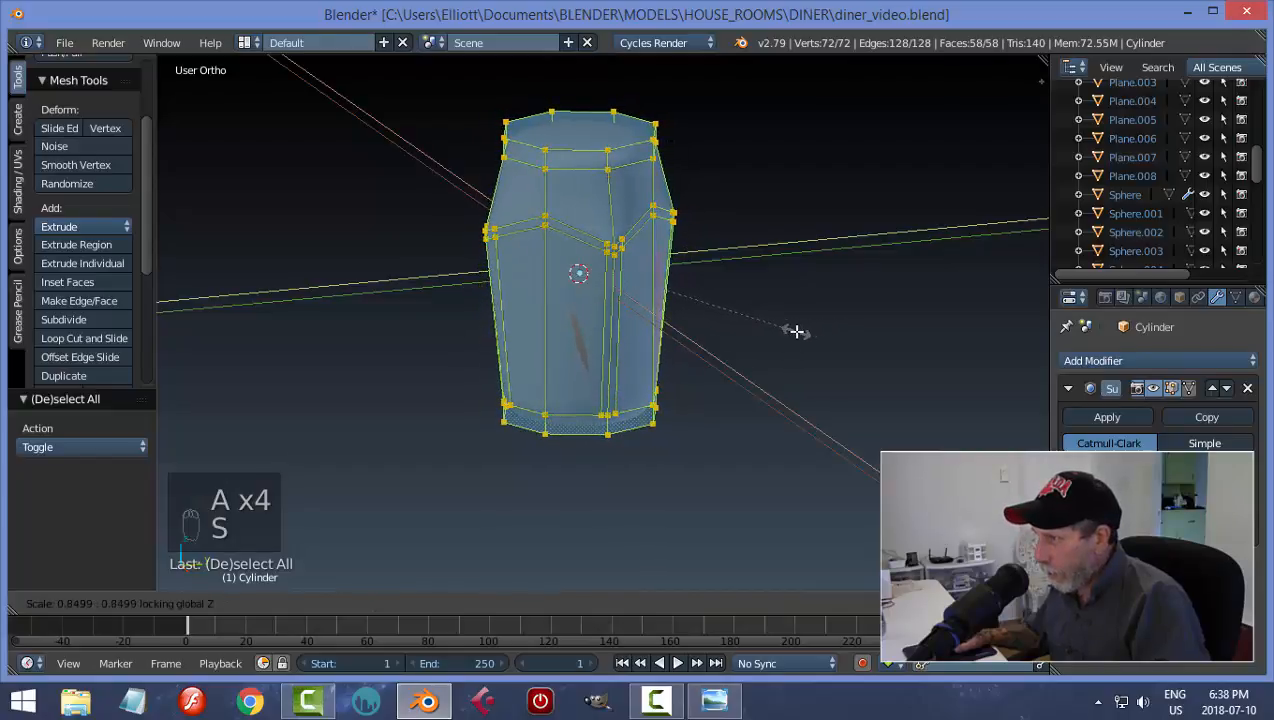
left_click(797, 331)
key("a")
- Select the top face together with its surrounding rim faces and lower them along Z by about 0.062
middle_click_drag(788, 321, 597, 194)
key("ctrl+Tab")
left_click(731, 373)
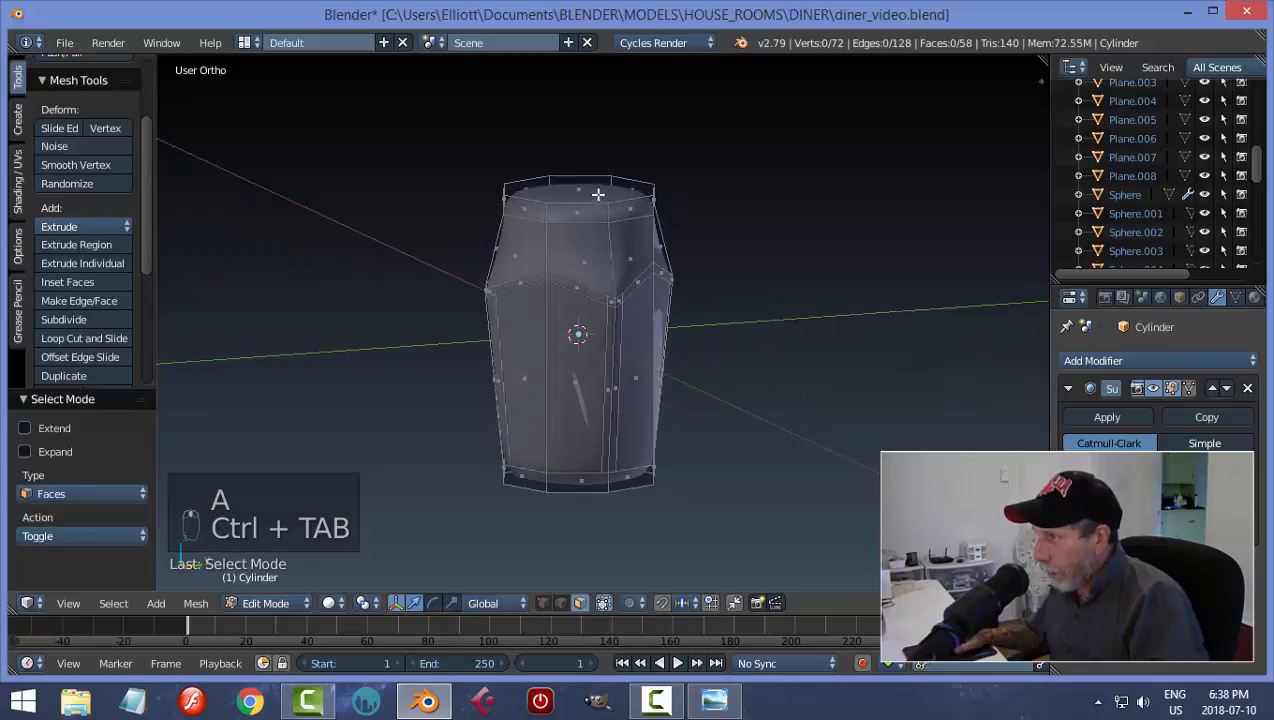
right_click(597, 194)
key("ctrl+KP_Add")
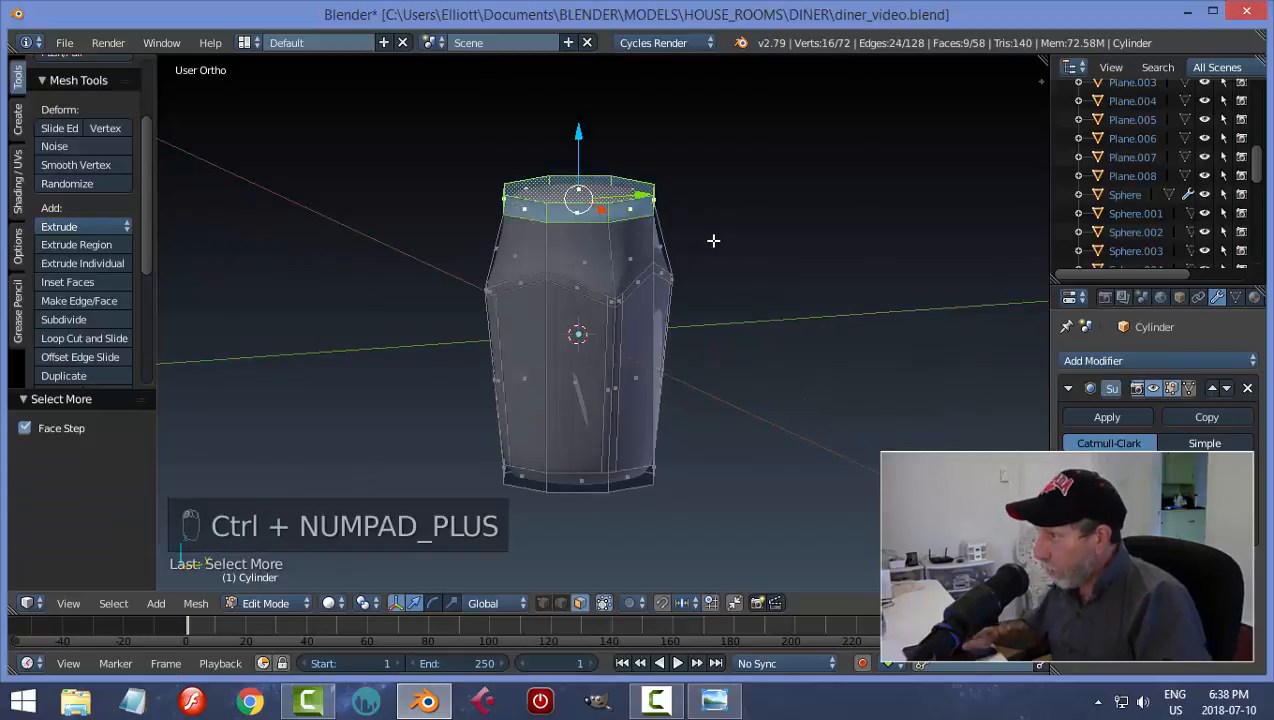
left_click_drag(579, 137, 579, 170)
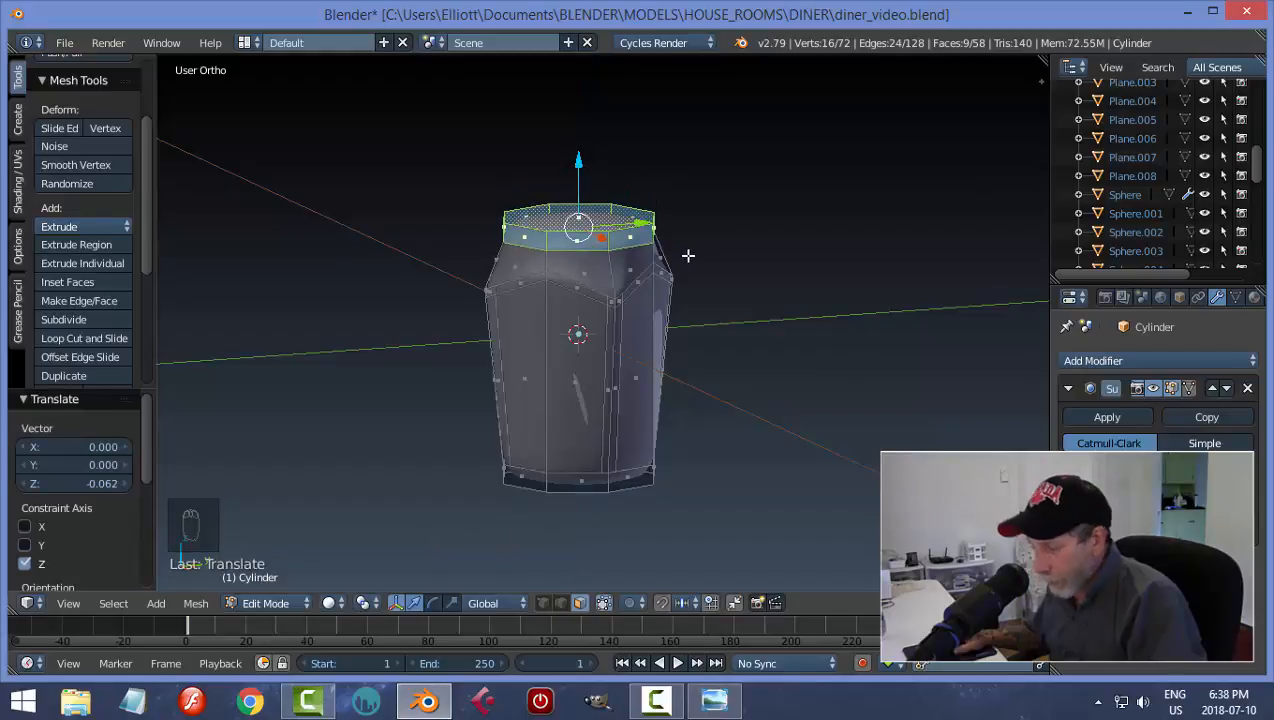
- Inset the top face of the cylinder with a thickness of about 0.044
key("a")
right_click(597, 222)
middle_click_drag(774, 245, 800, 234)
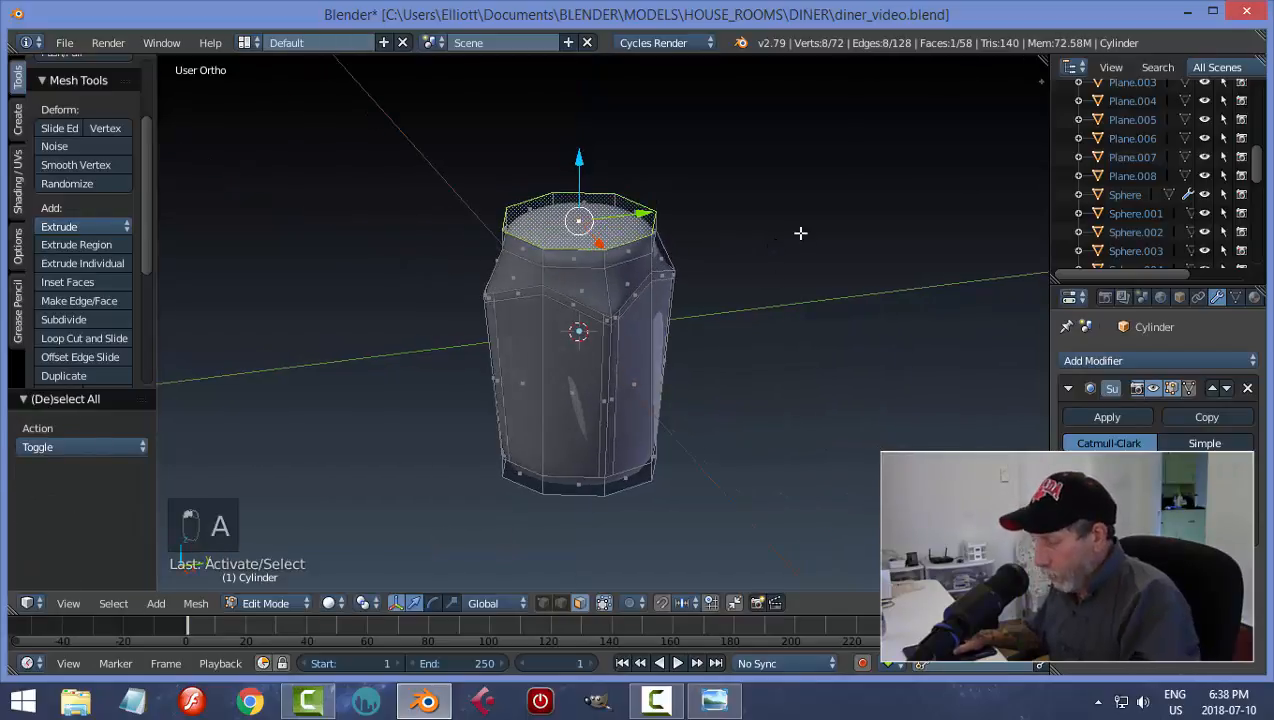
key("i")
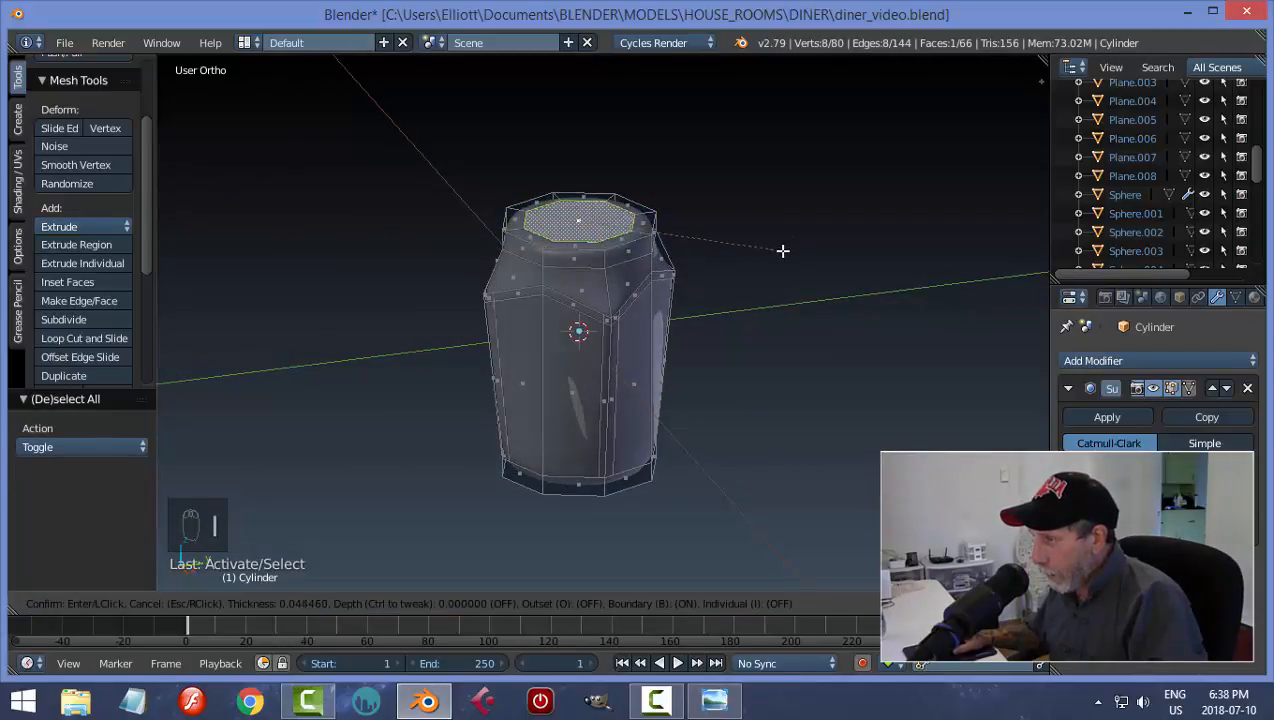
left_click(781, 251)
- Undo the edits made after the inset and scale the inset top face up by about 1.158
key("ctrl+z")
key("ctrl+z")
key("ctrl+z")
key("ctrl+z")
key("ctrl+z")
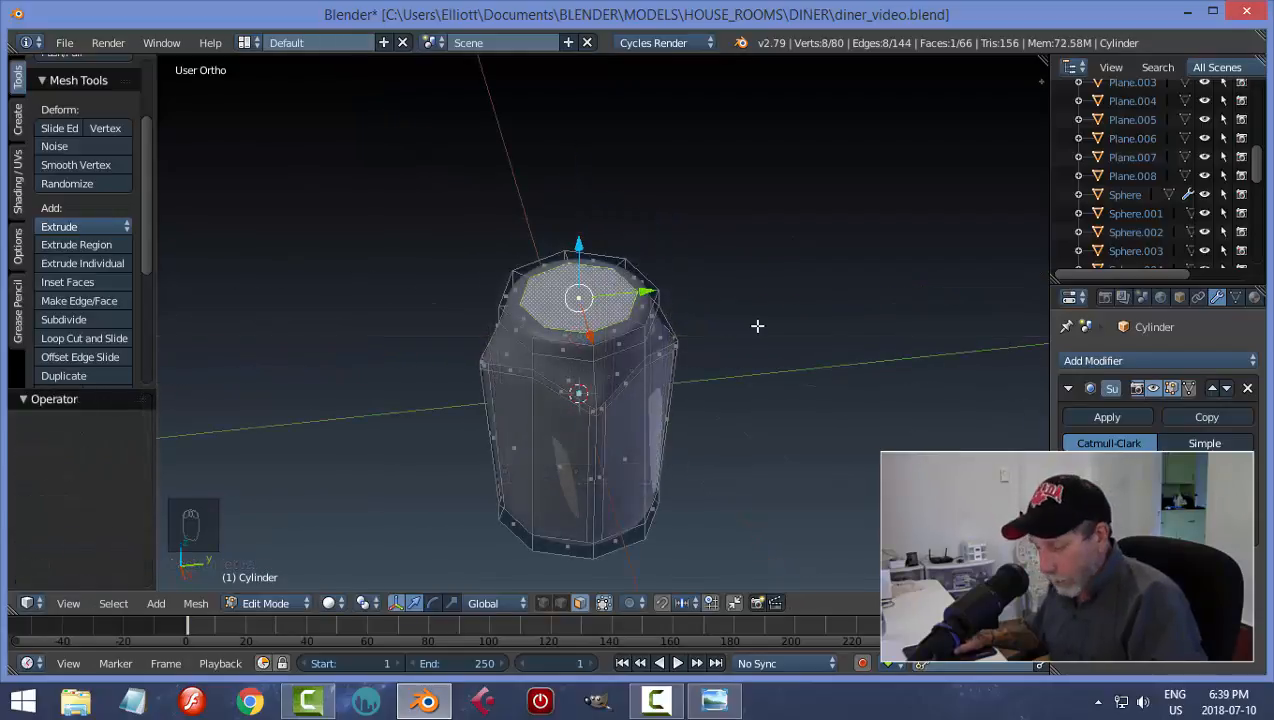
key("s")
left_click(780, 337)
middle_click_drag(782, 341, 768, 302)
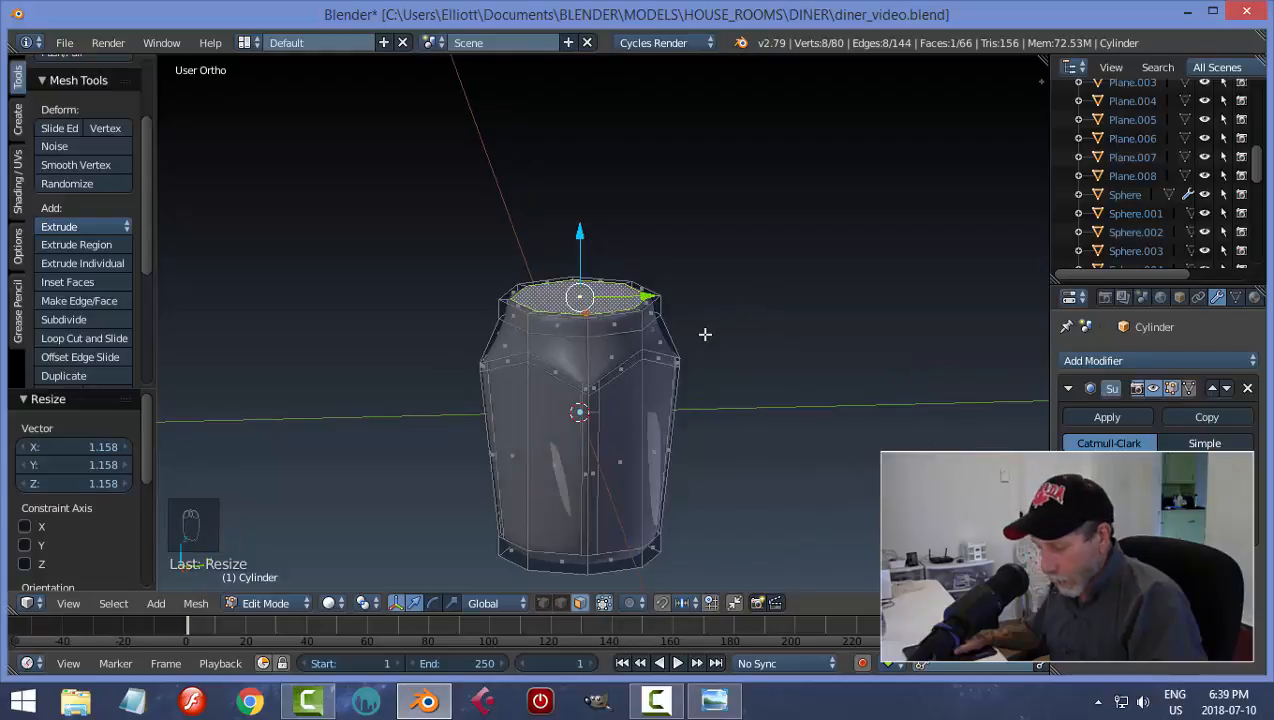
- Extrude the inset top face upward about 0.199 as a neck and add a loop cut close to the neck's top edge
key("e")
left_click_drag(585, 237, 592, 150)
key("ctrl+r")
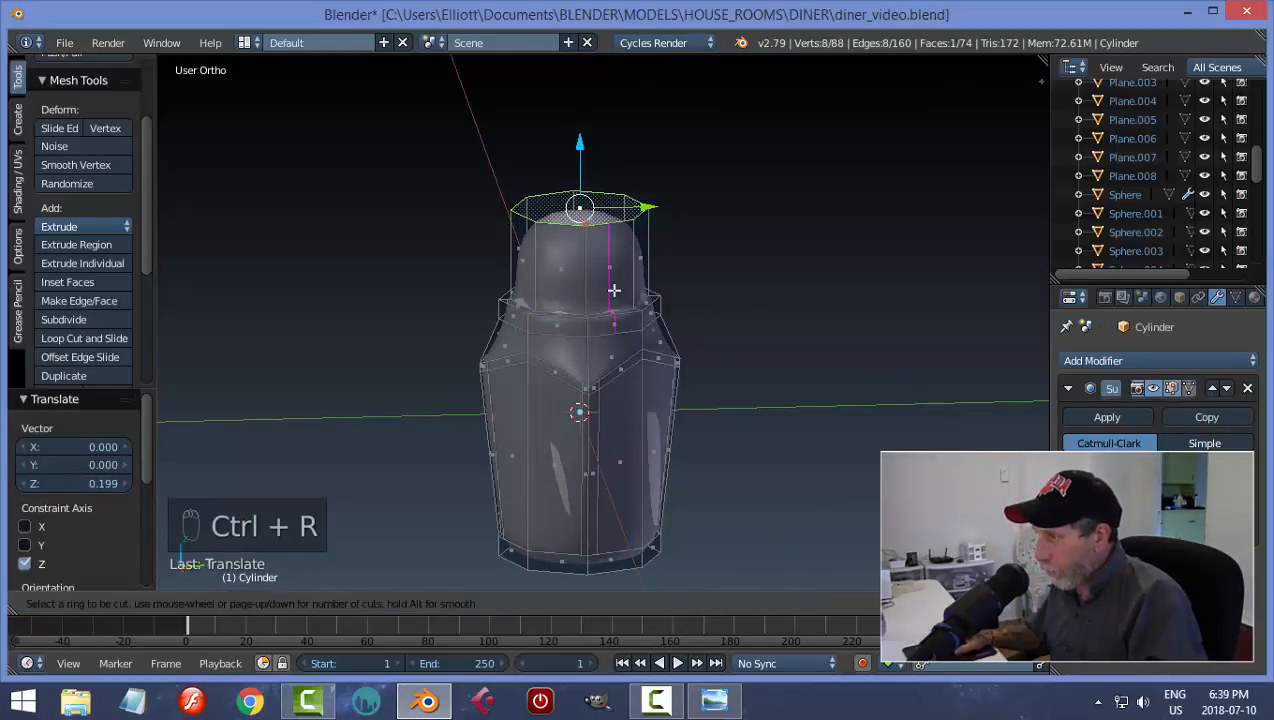
left_click(622, 276)
left_click(628, 236)
key("a")
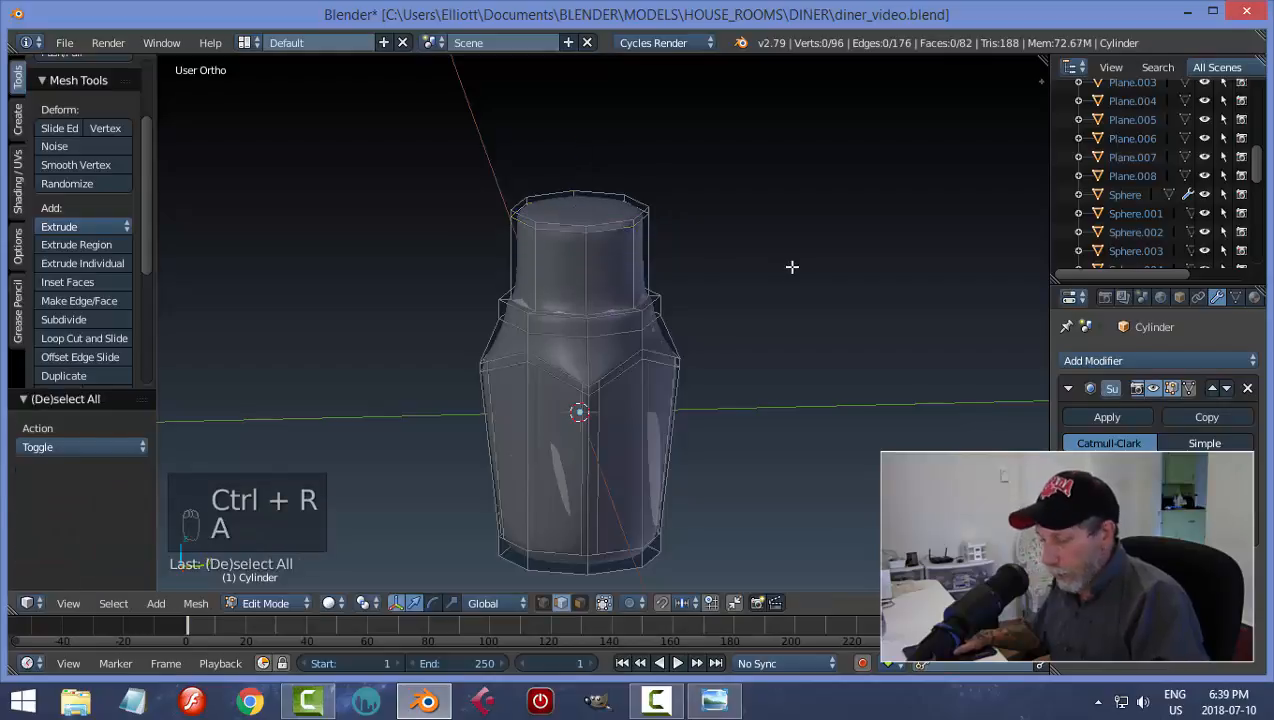
- Delete the neck's top face and the body's bottom face
key("ctrl+Tab")
left_click(761, 267)
left_click(555, 201)
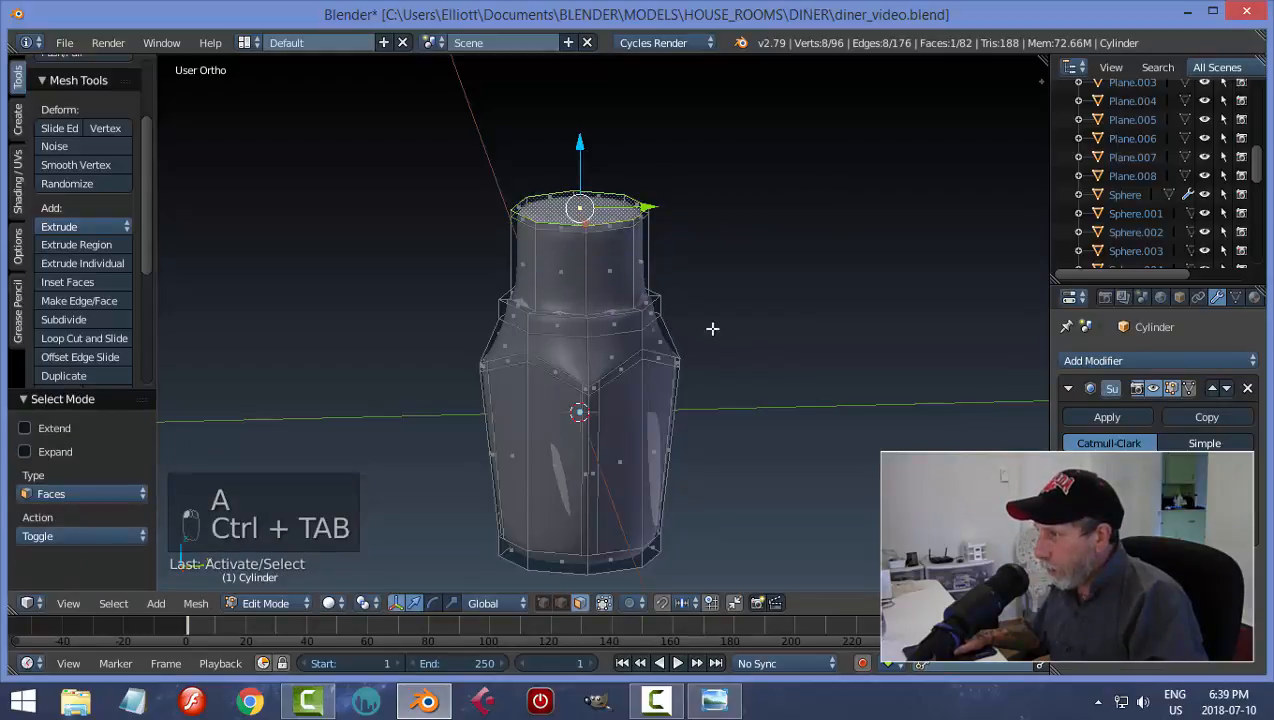
middle_click_drag(631, 327, 731, 220)
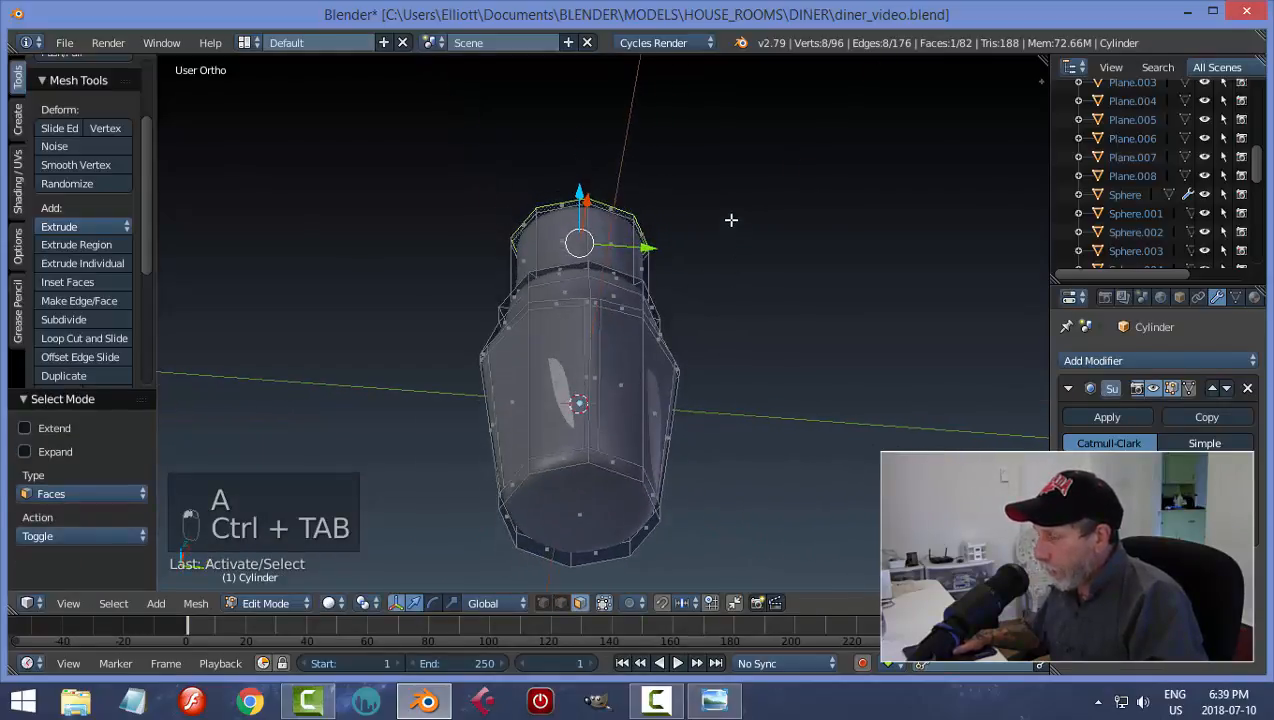
left_click(603, 506, "shift")
key("x")
left_click(676, 474)
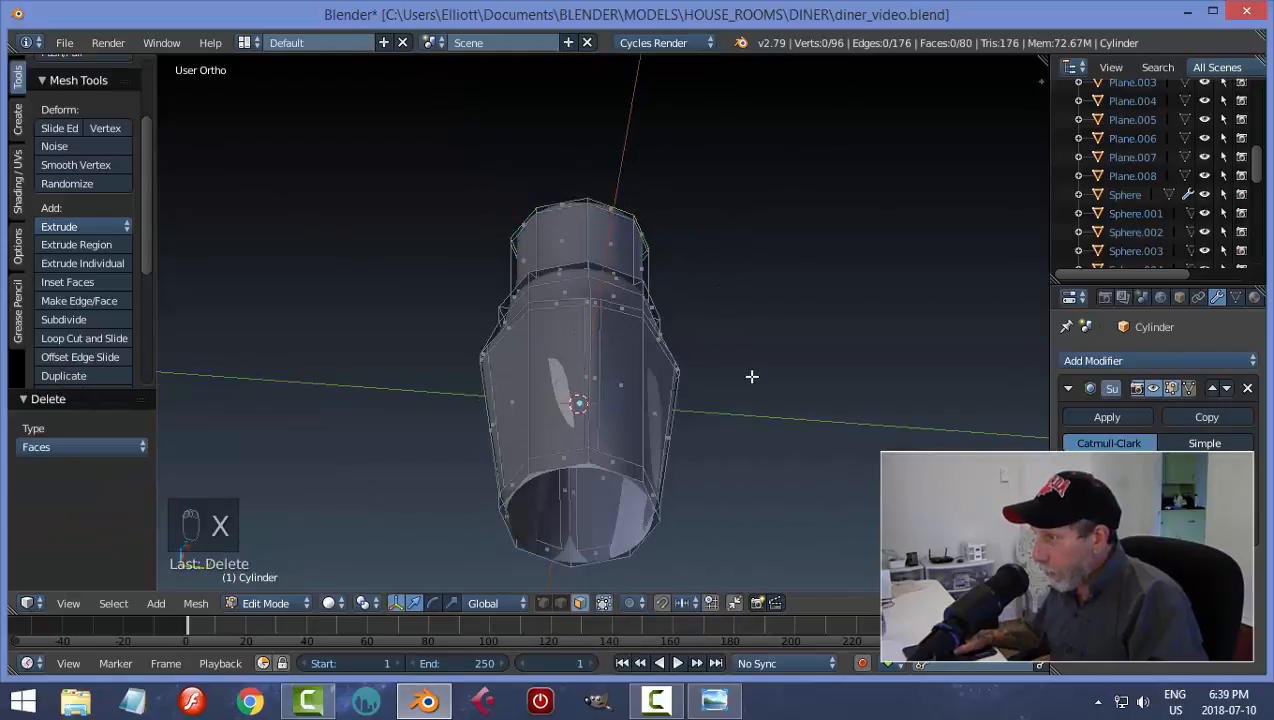
- Extrude the edge loop around the bottom opening and scale it inward to about 0.771
middle_click_drag(751, 373, 702, 372)
key("ctrl+Tab")
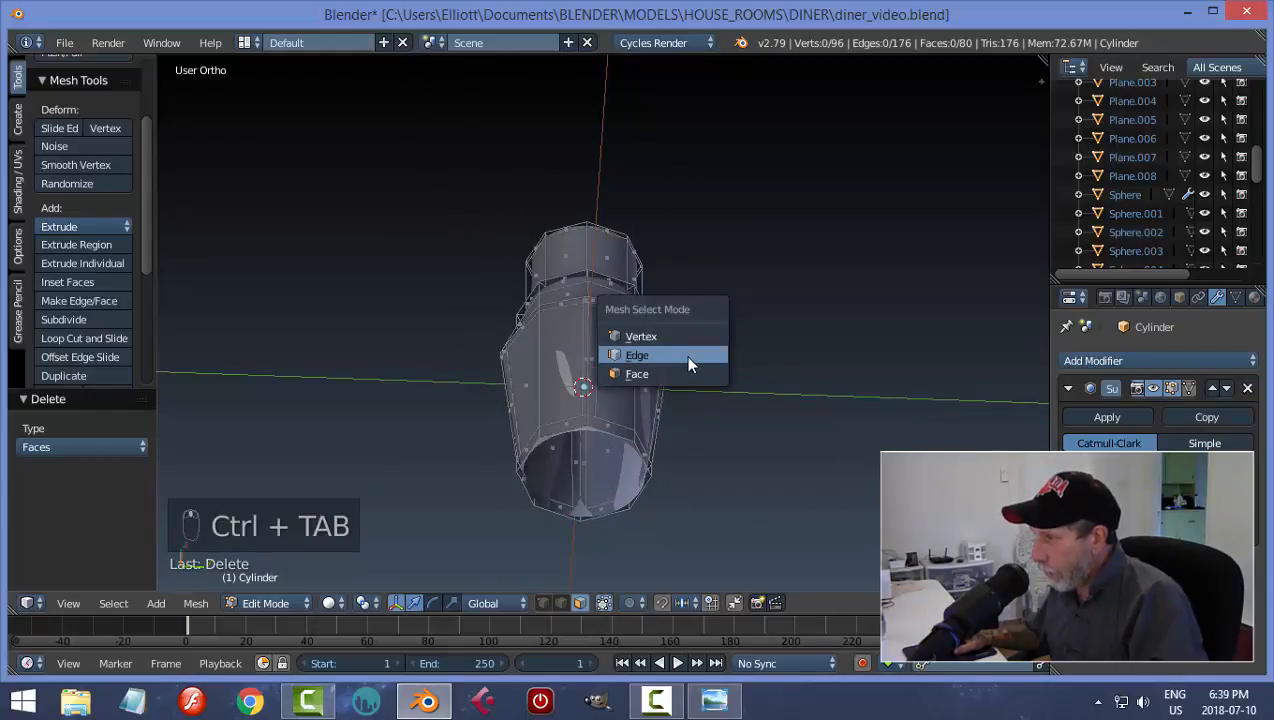
left_click(686, 356)
scroll(723, 481, "up", 2)
middle_click_drag(723, 481, 611, 296)
key("e")
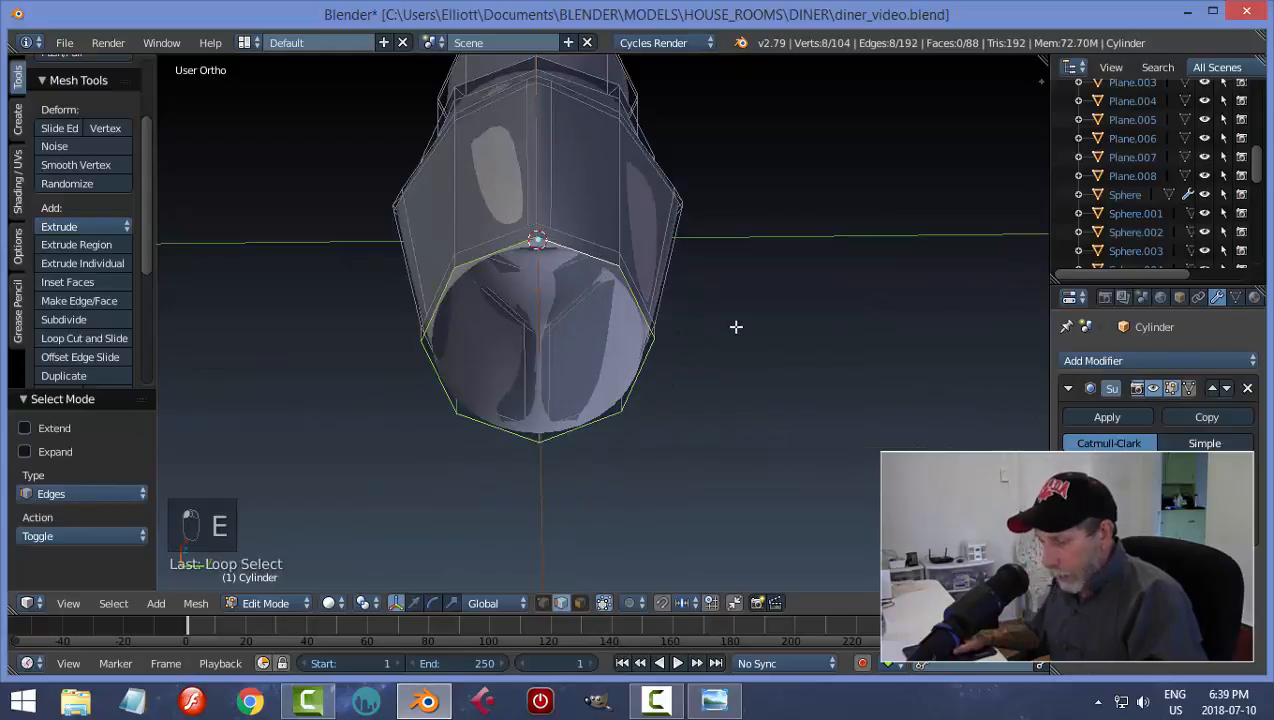
right_click(737, 324)
key("s")
left_click(690, 341)
- Extrude a second, smaller ring inside the bottom opening and close the remaining hole by extruding its edge loop and merging it at center
key("e")
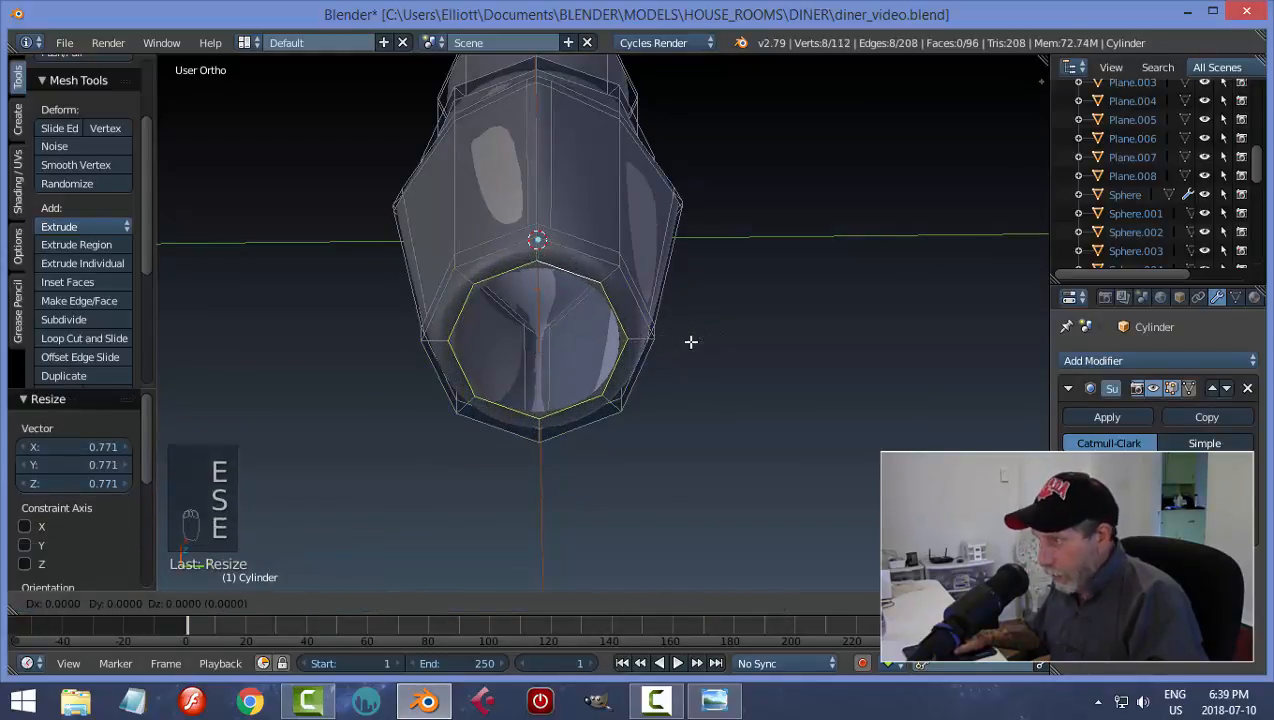
right_click(680, 344)
key("s")
left_click(606, 366)
key("e")
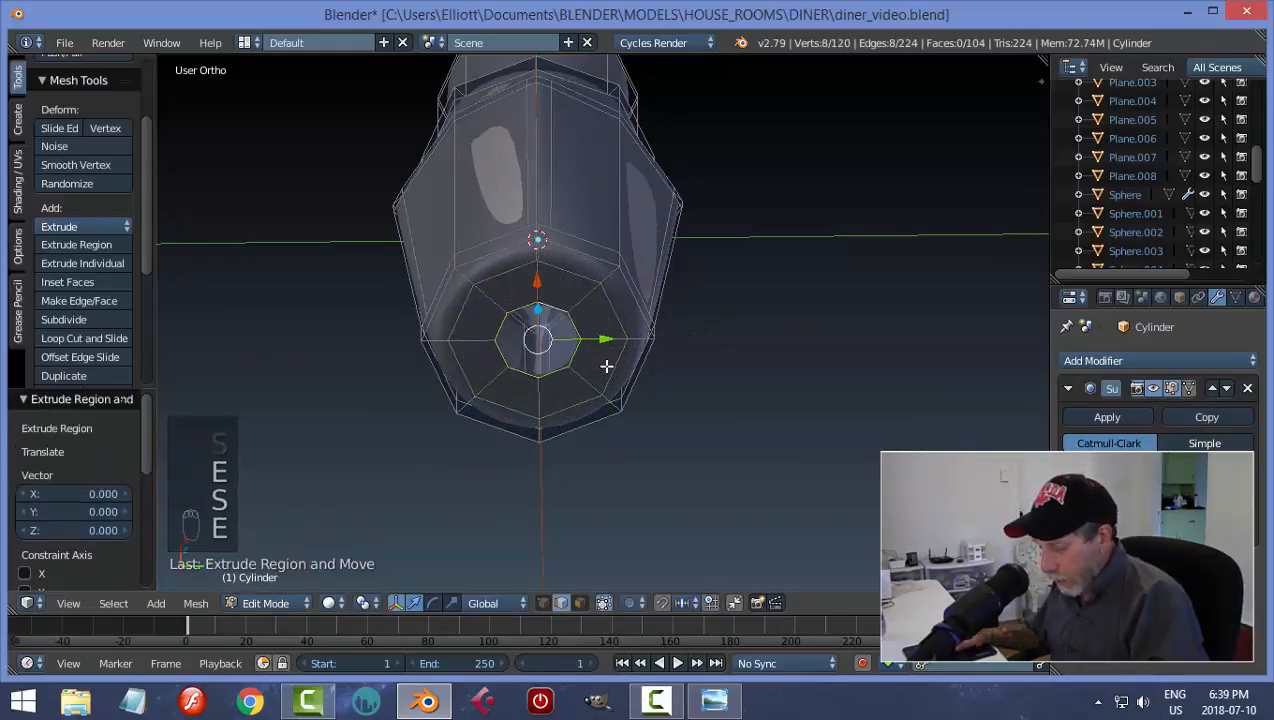
right_click(606, 366)
key("alt+m")
left_click(606, 366)
- Select all faces of the bottom cap in face select mode, raise them slightly along Z, and clear the selection
key("Tab")
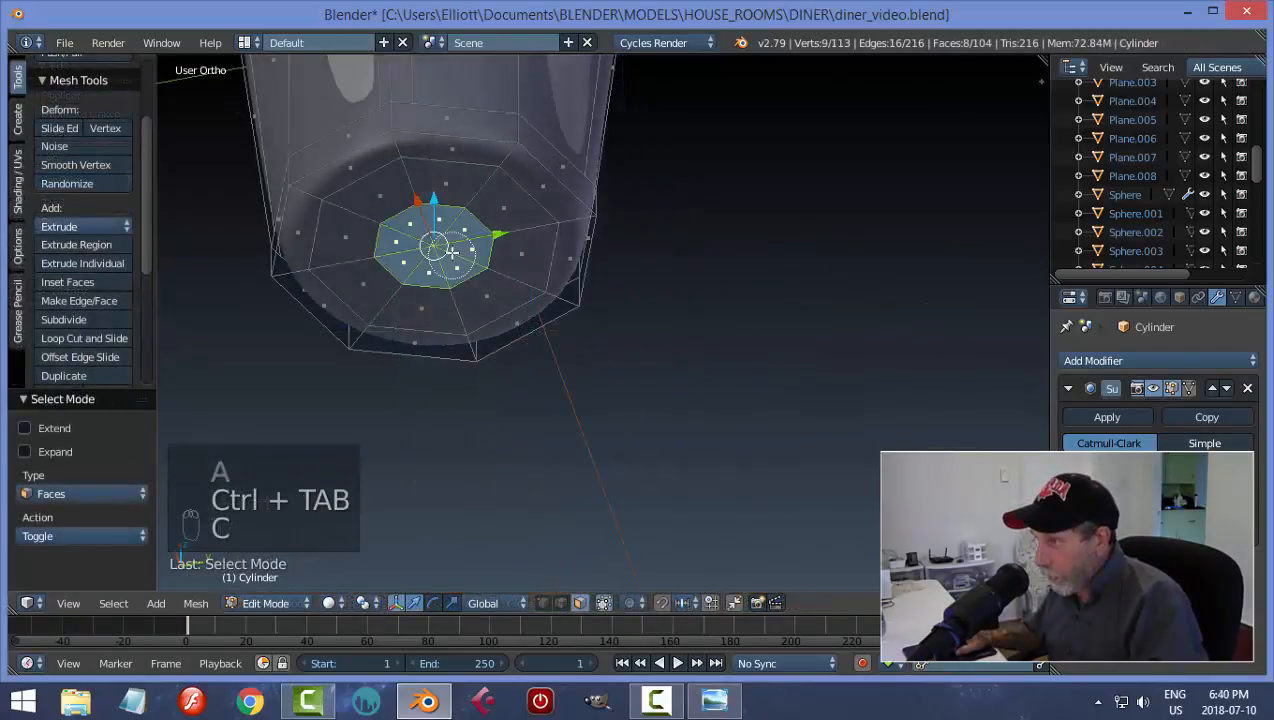
right_click(671, 281)
middle_click_drag(671, 281, 697, 344)
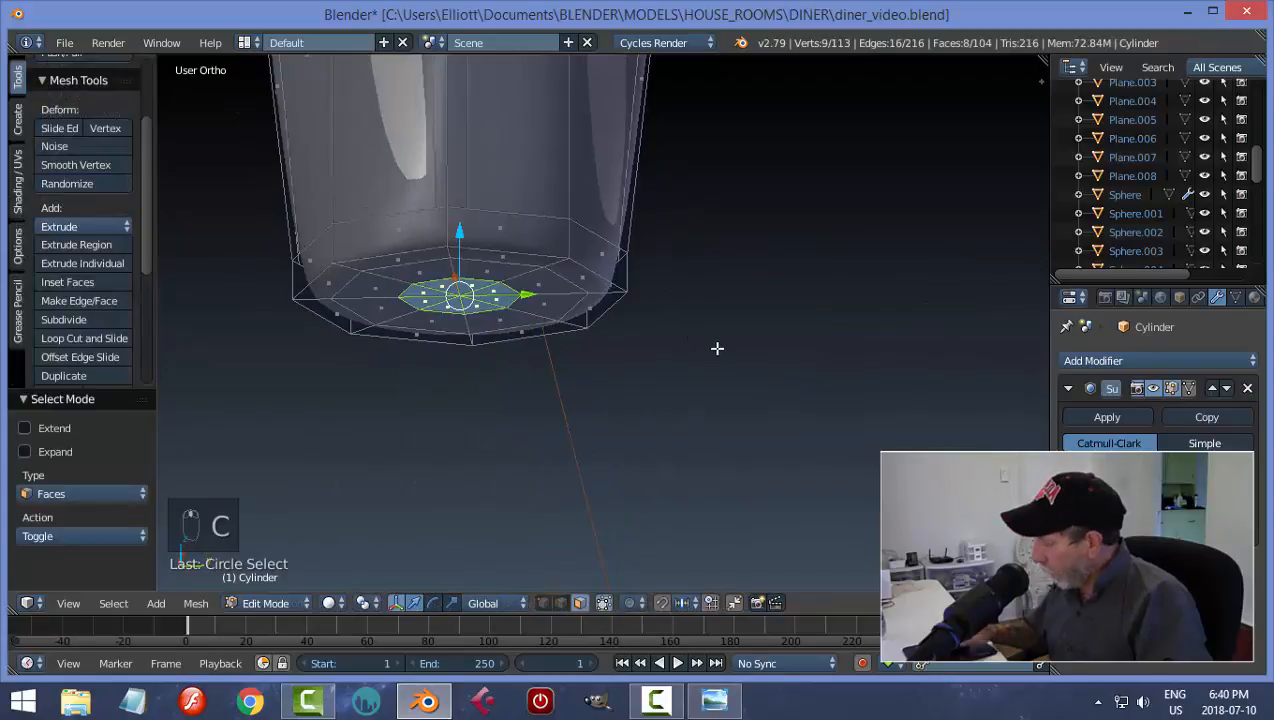
key("ctrl+KP_Add")
key("ctrl+KP_Add")
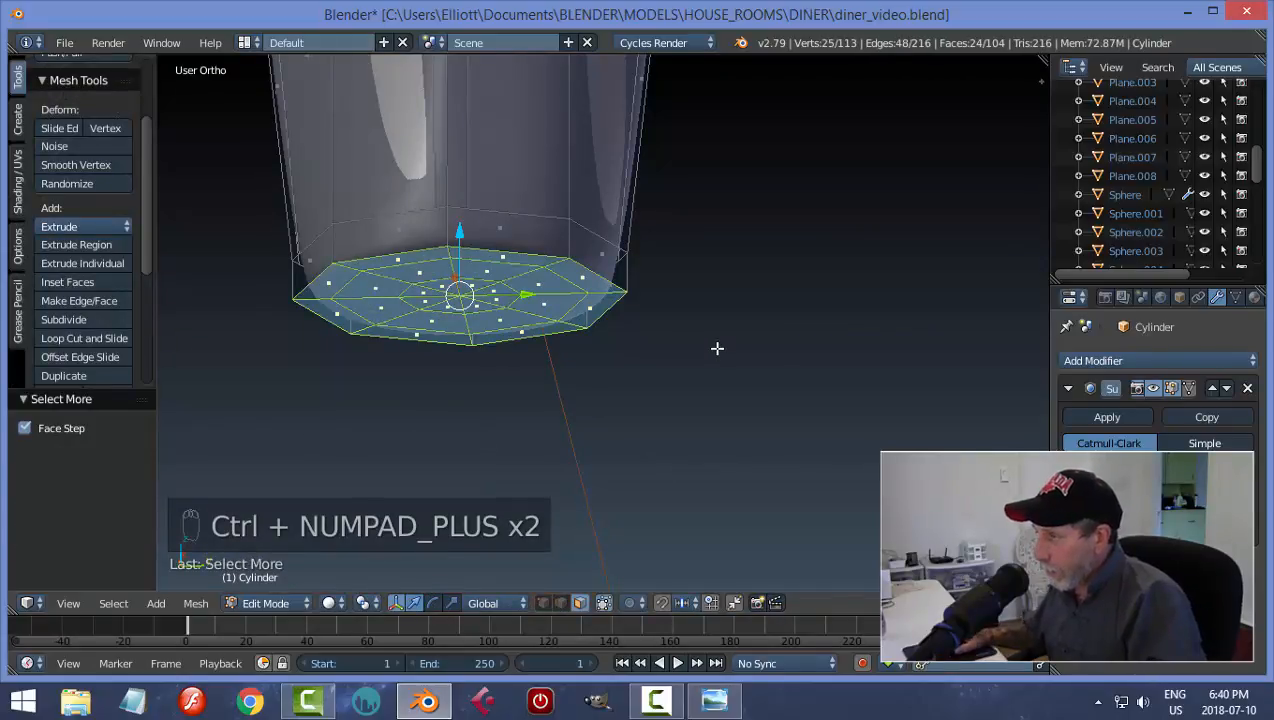
middle_click_drag(717, 348, 659, 411)
left_click_drag(461, 297, 460, 277)
key("a")
scroll(663, 358, "down", 4)
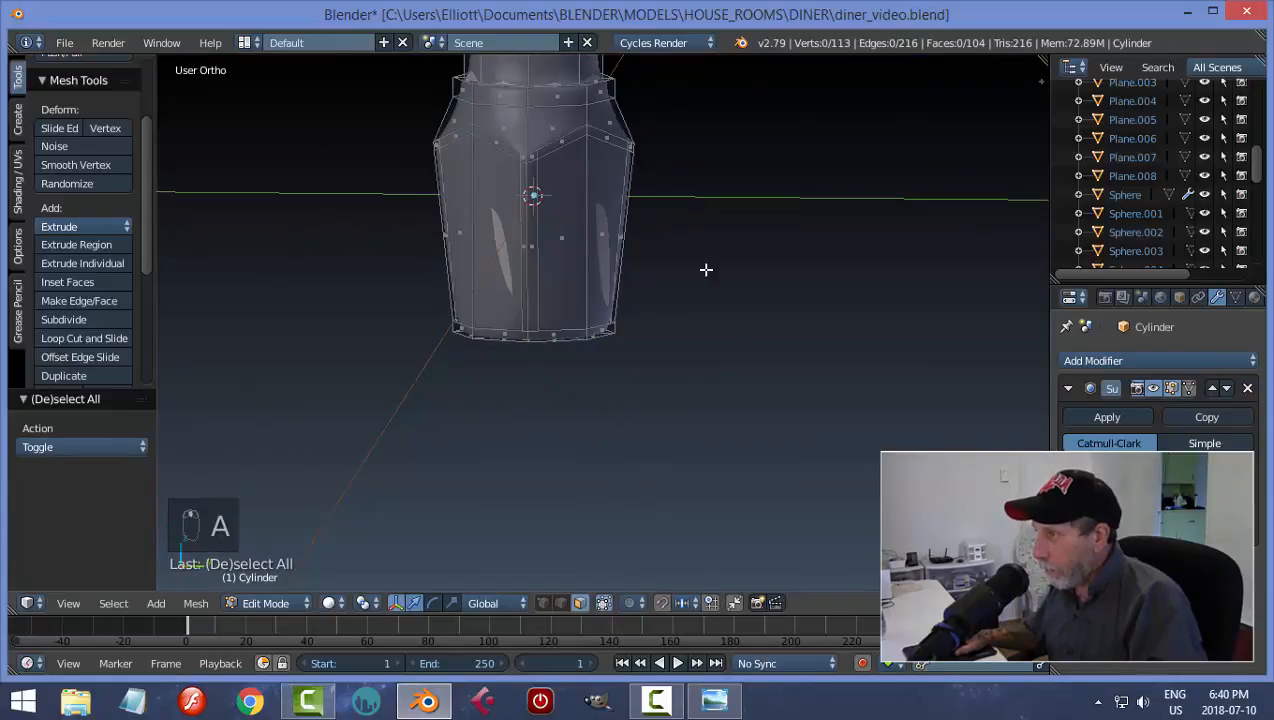
middle_click_drag(705, 270, 740, 396, "shift")
scroll(740, 395, "up", 1)
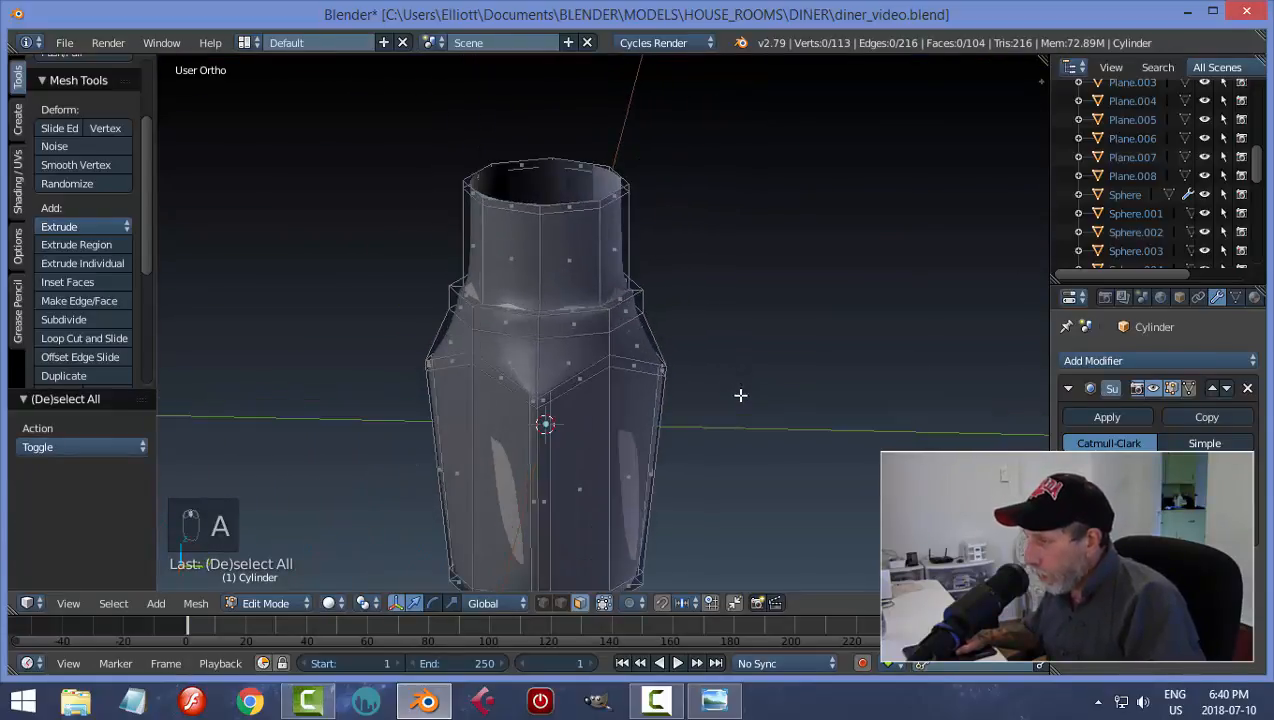
scroll(739, 390, "down", 1)
middle_click_drag(722, 335, 721, 351, "shift")
scroll(719, 378, "up", 5)
scroll(742, 375, "down", 6)
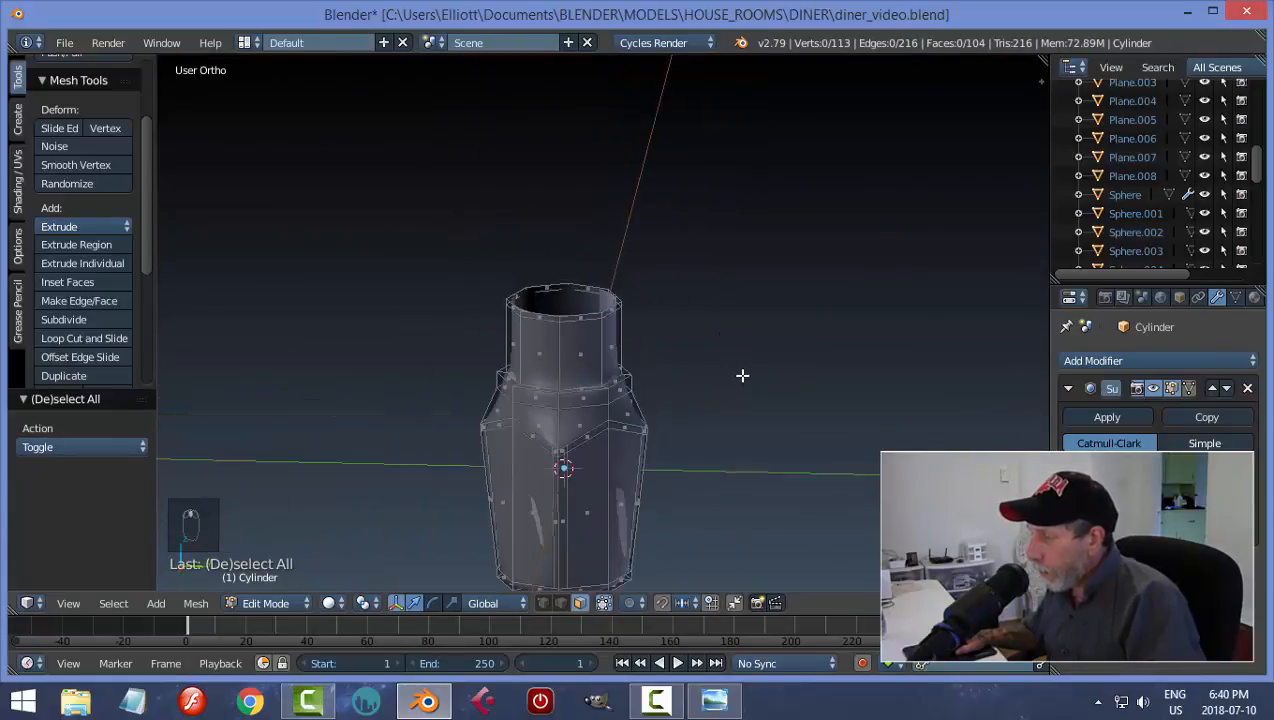
- Select all the faces of the neck together with the narrow collar ring beneath it in edit mode
key("Tab")
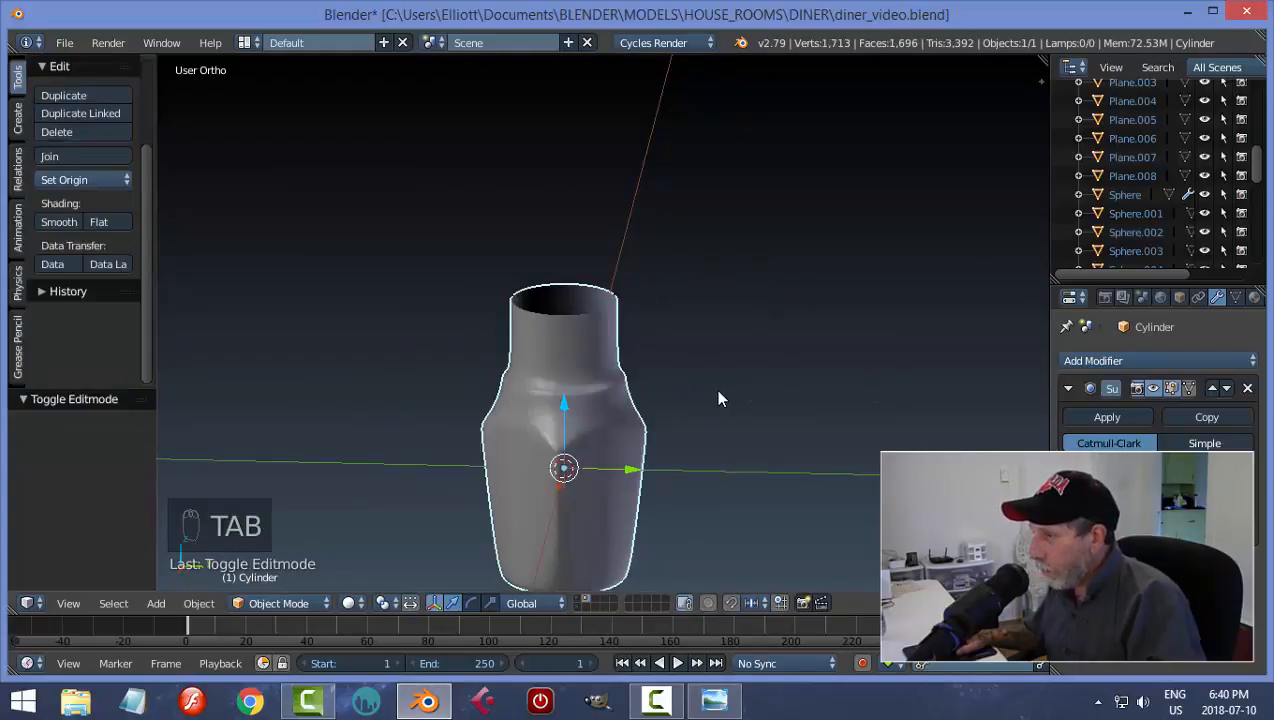
mouse_move(715, 388)
middle_mouse_down()
mouse_move(730, 413)
mouse_move(727, 382)
mouse_move(731, 398)
mouse_move(688, 367)
mouse_move(695, 386)
middle_mouse_up()
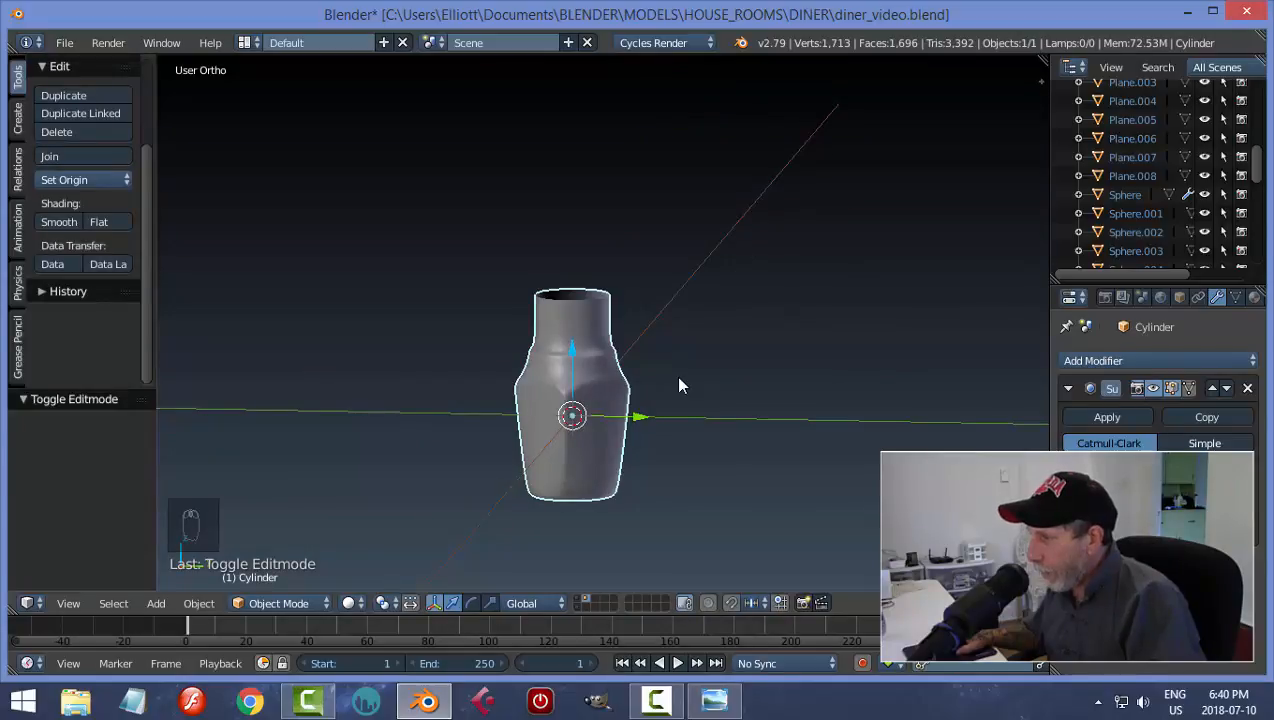
key("Tab")
scroll(697, 378, "up", 3)
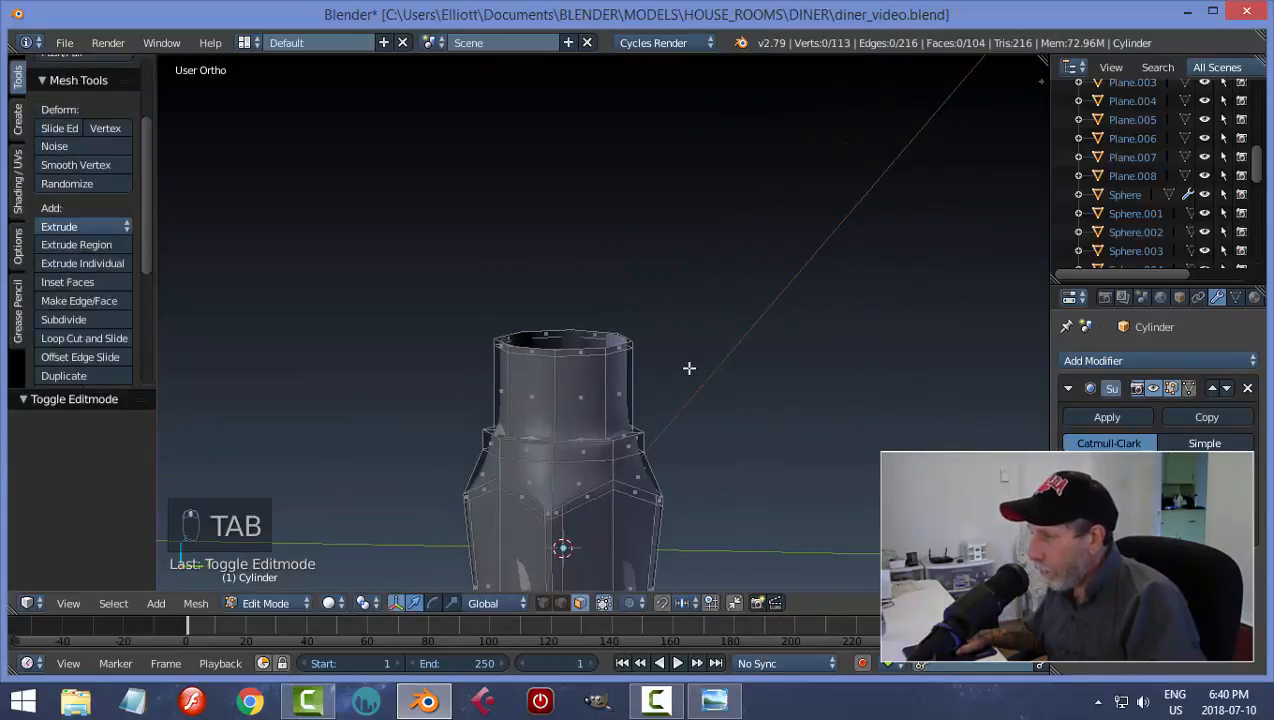
key("ctrl+Tab")
left_click(647, 360)
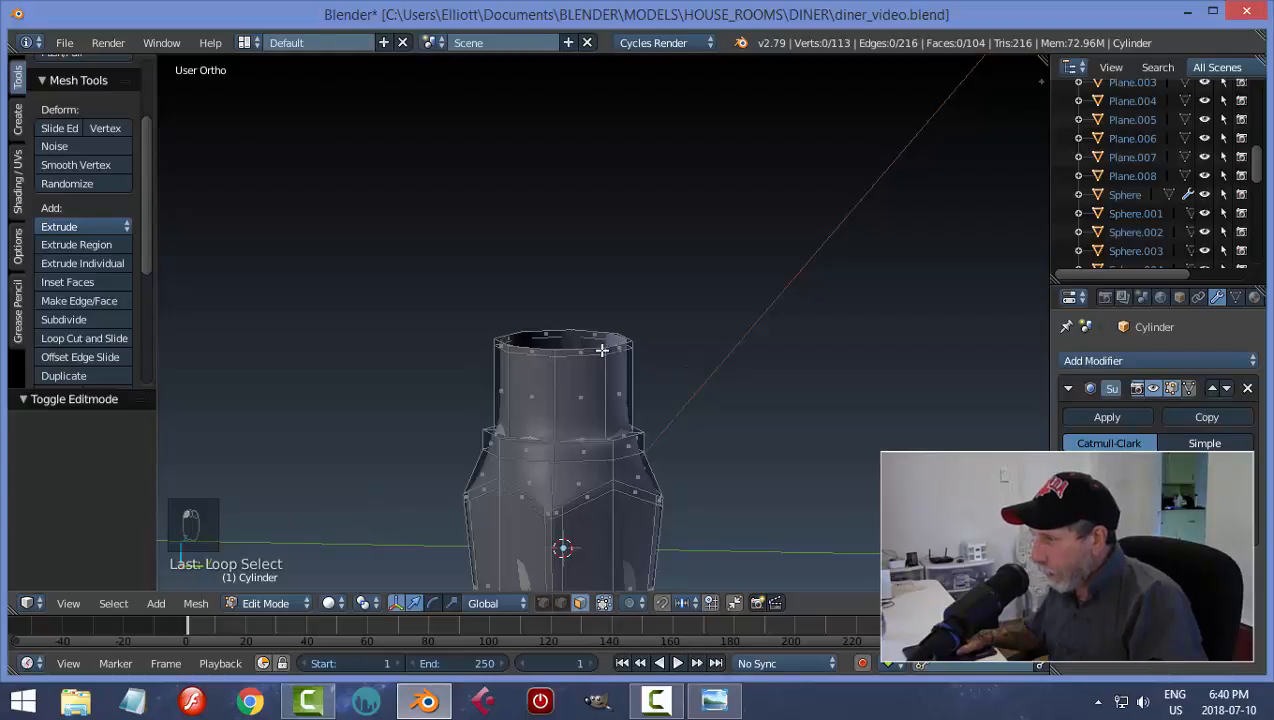
left_click(604, 349, "alt")
key("ctrl+KP_Add")
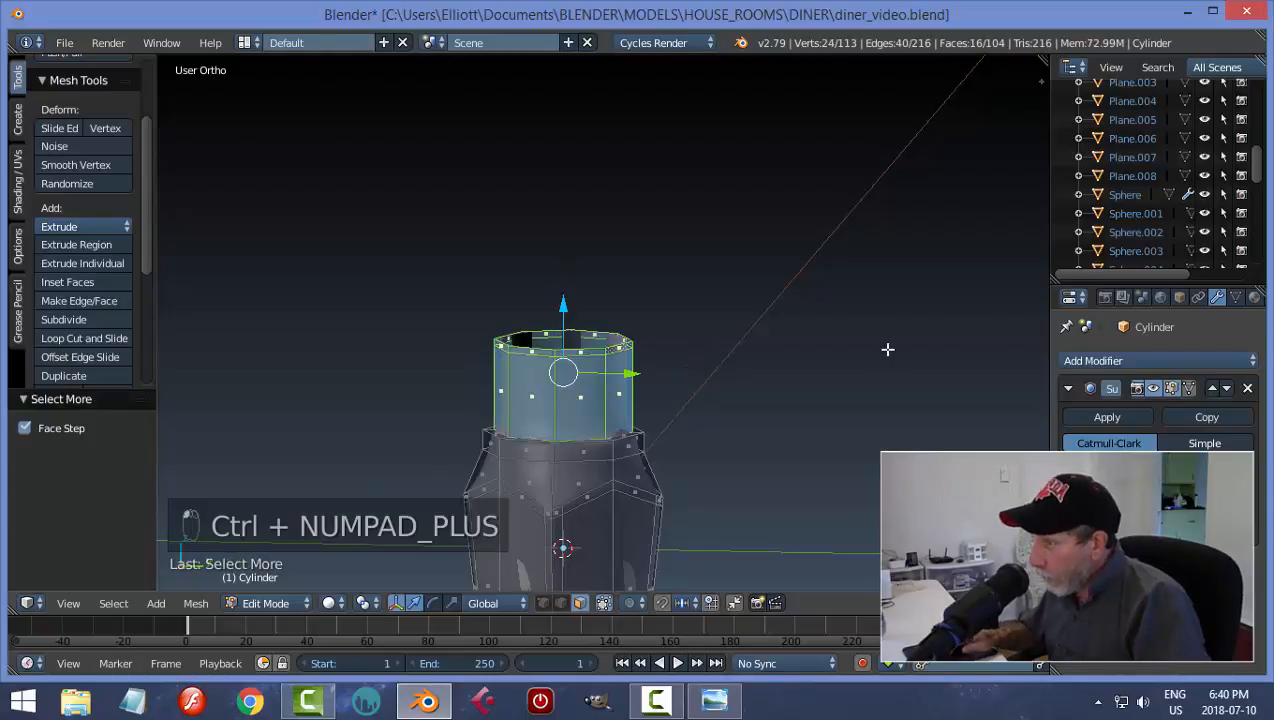
key("ctrl+KP_Add")
key("ctrl+KP_Add")
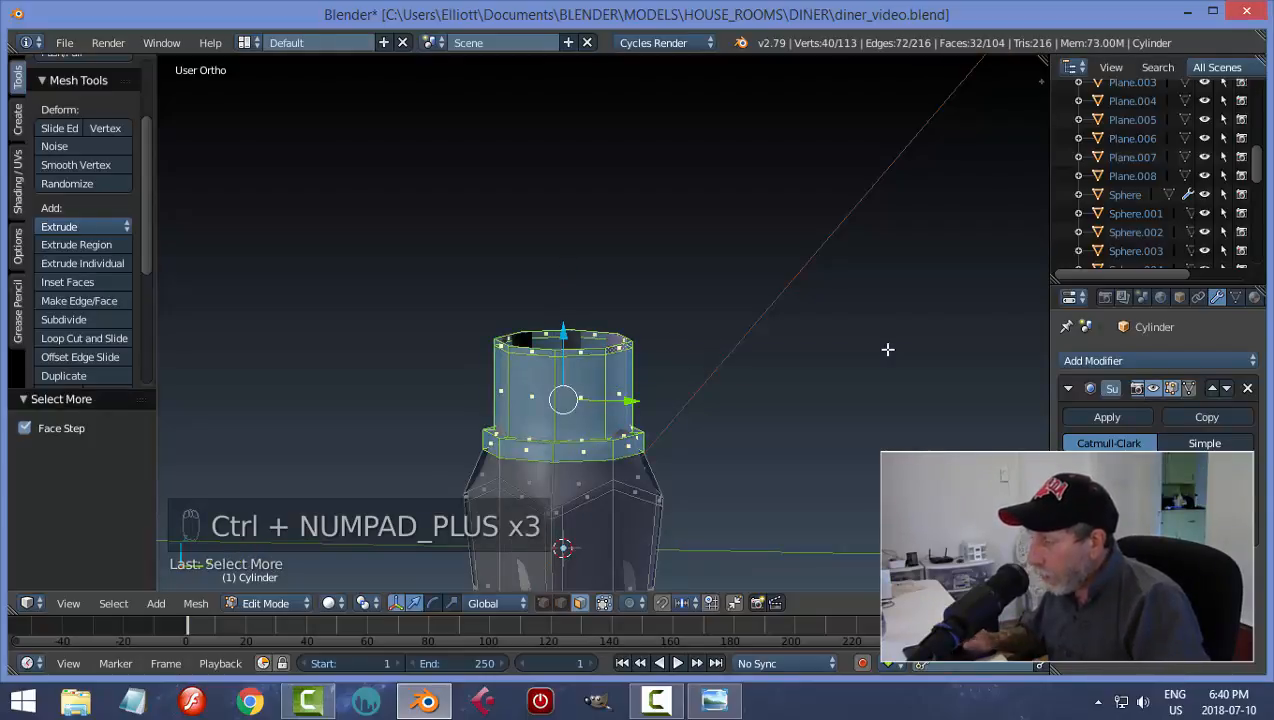
- Scale the selected neck and collar inward with Z locked, clear the selection, and return to object mode
middle_click_drag(765, 431, 765, 358, "shift")
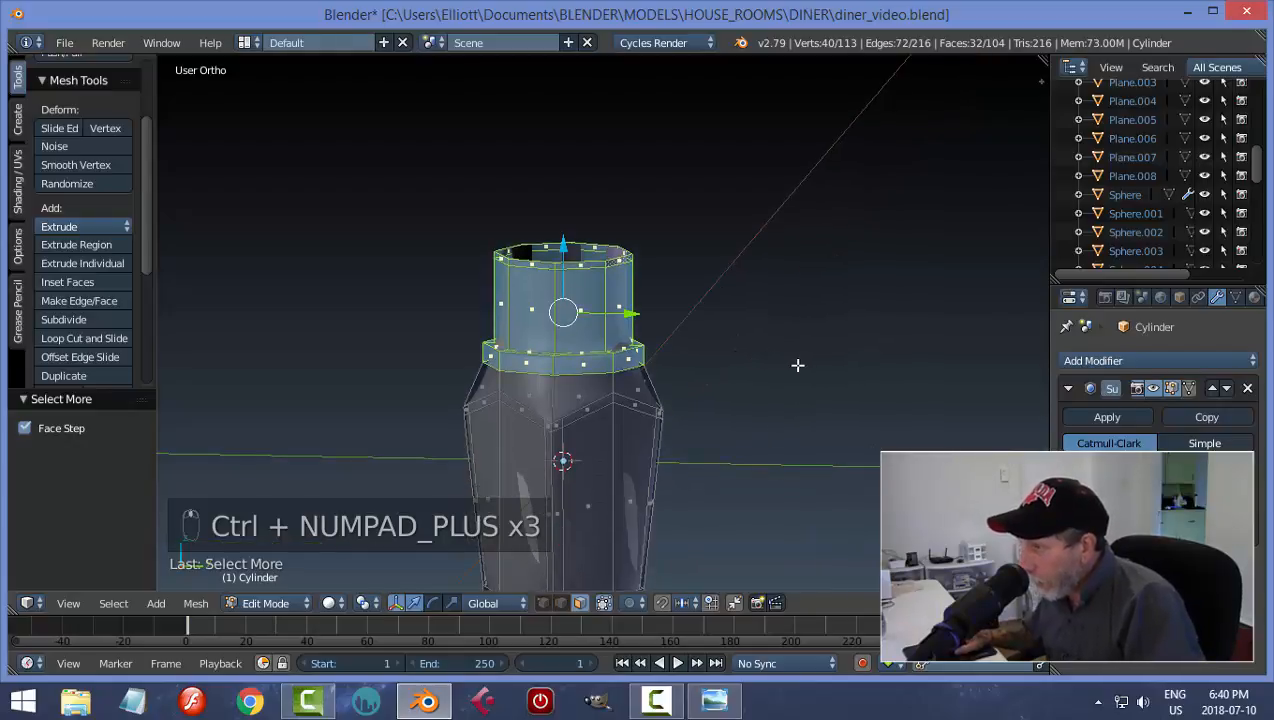
key("s")
key("shift+z")
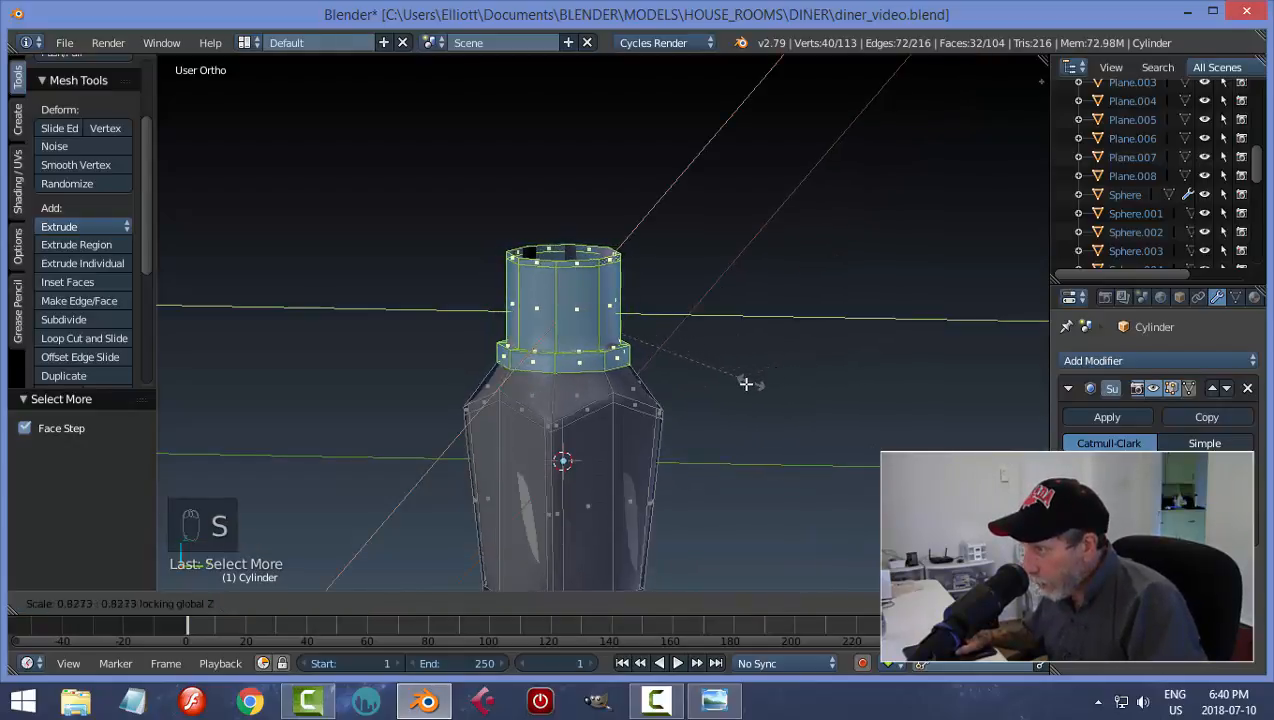
left_click(680, 381)
key("a")
key("Tab")
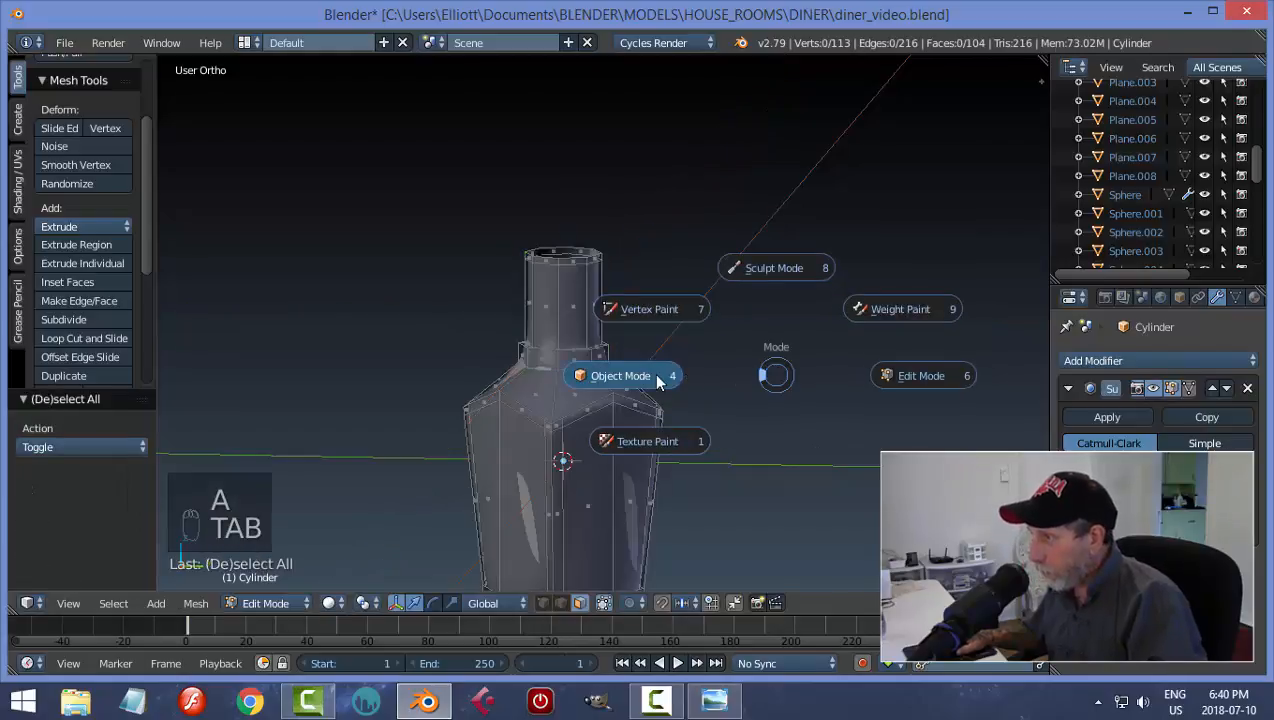
- Save the scene over the existing diner_video.blend file
mouse_move(755, 372)
middle_mouse_down()
mouse_move(675, 424)
mouse_move(702, 358)
mouse_move(755, 352)
middle_mouse_up()
key("ctrl+s")
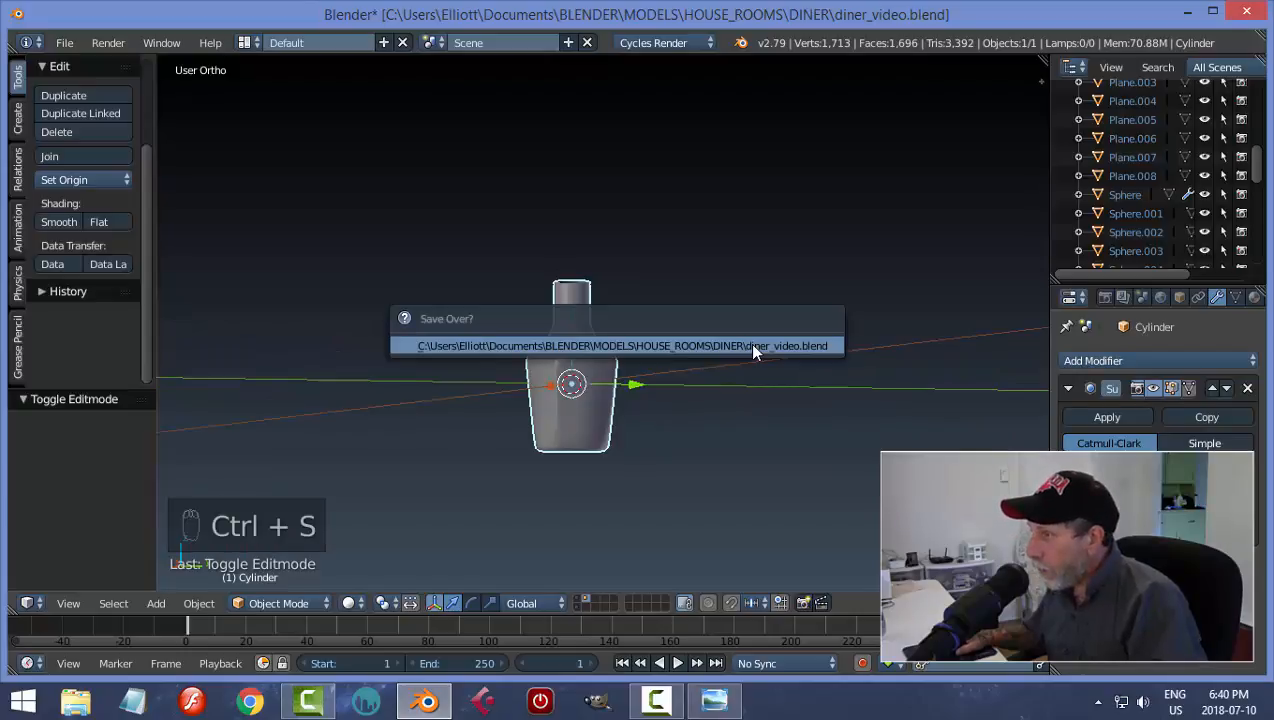
left_click(752, 344)
- Add a Solidify modifier above the subdivision modifier and set its thickness to 0.03
left_click(1095, 362)
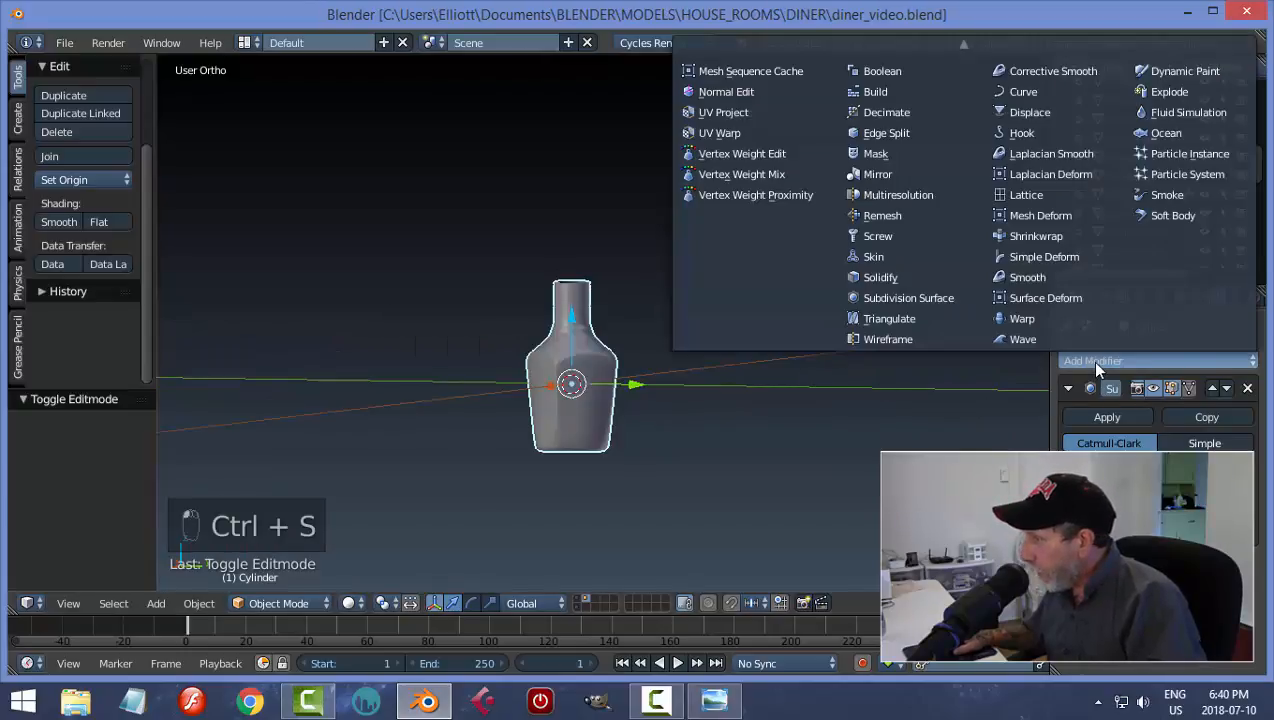
left_click(938, 274)
left_click(1200, 564)
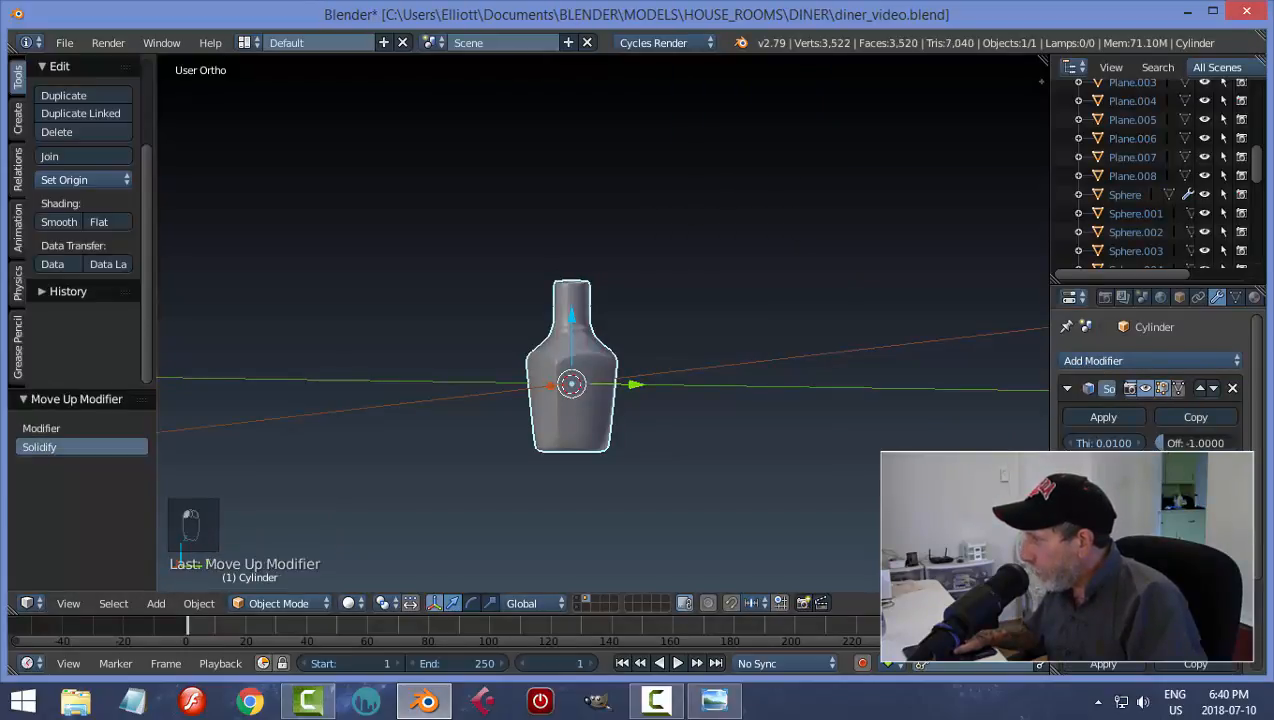
type("0.0")
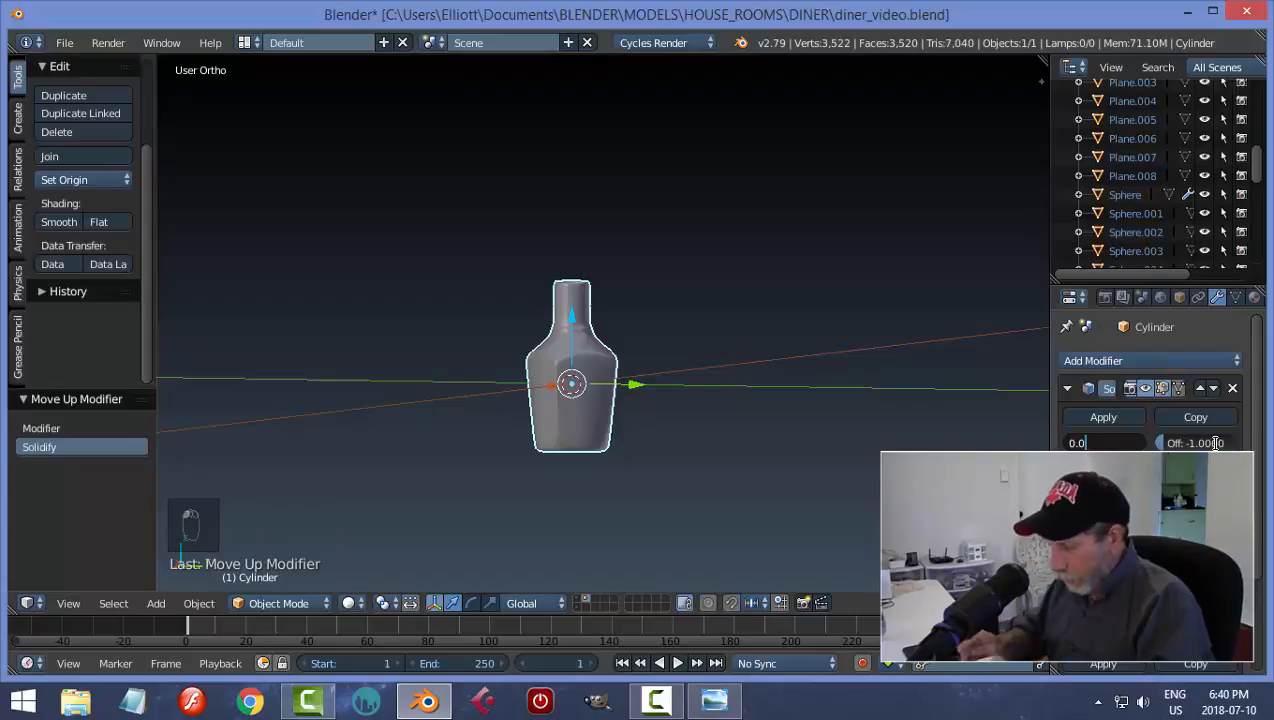
type("3")
key("Return")
- Check the wall thickness at the neck opening and apply the Solidify modifier
middle_click_drag(768, 475, 796, 418)
scroll(719, 442, "up", 4)
scroll(719, 442, "down", 2)
left_click(1080, 418)
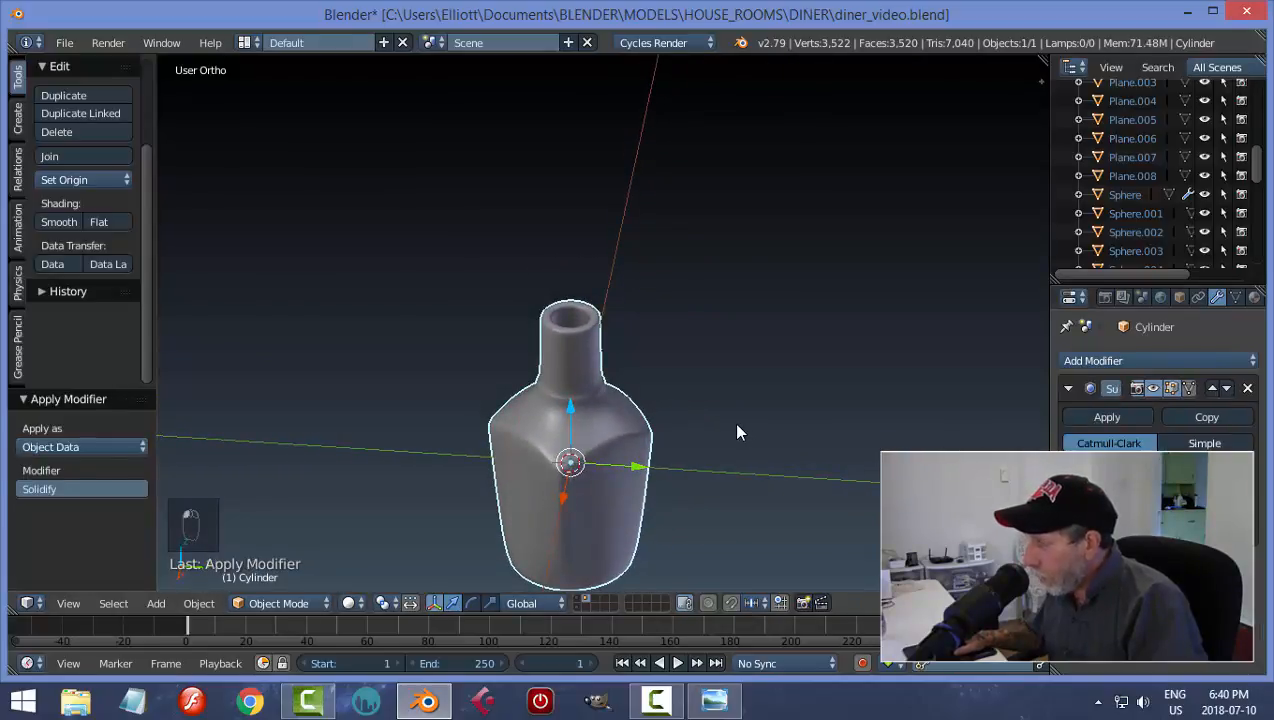
- Add an edge loop around the flat top rim of the neck opening in edit mode, then clear the selection
scroll(736, 432, "up", 2)
key("Tab")
left_click(790, 369)
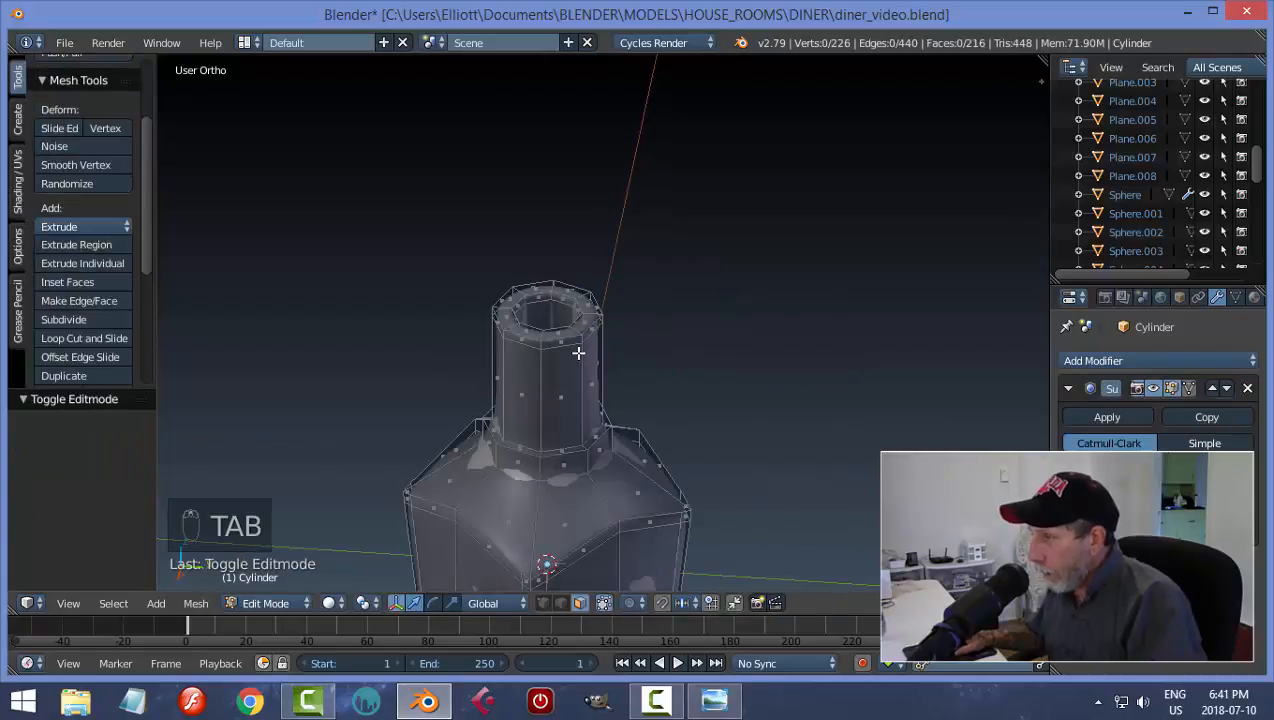
middle_click_drag(578, 353, 606, 364)
scroll(601, 322, "up", 2)
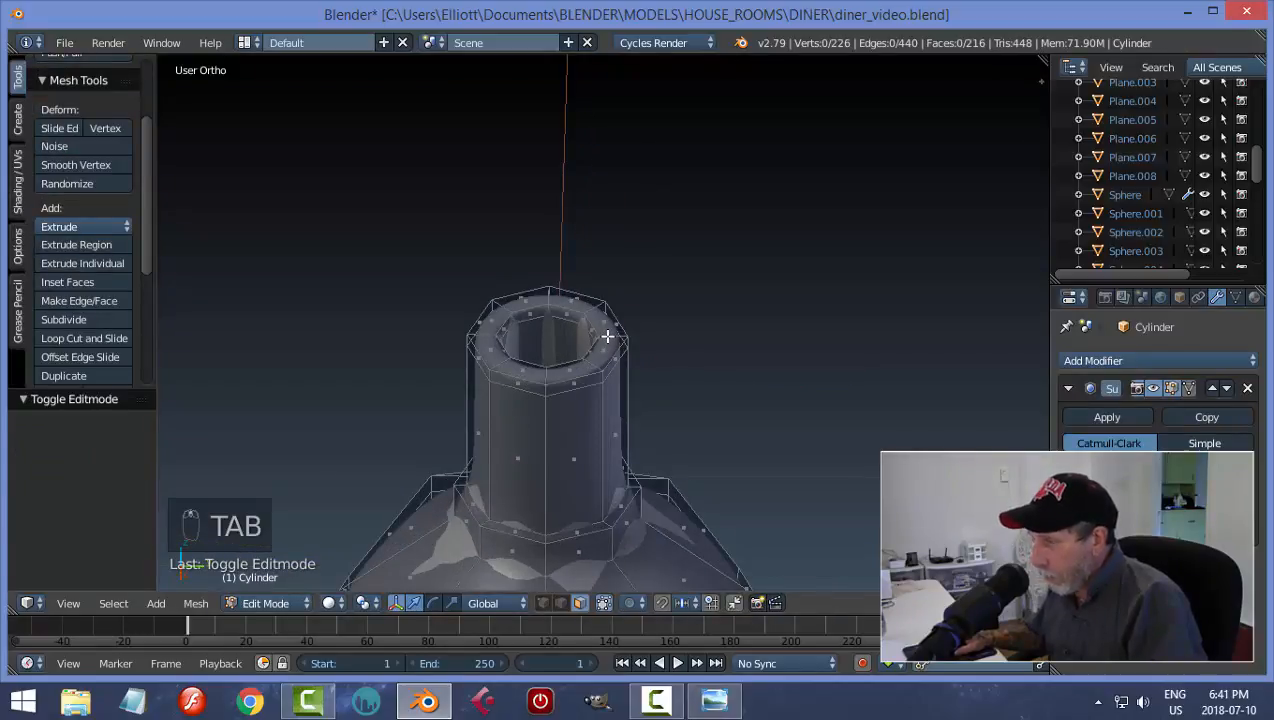
key("ctrl+r")
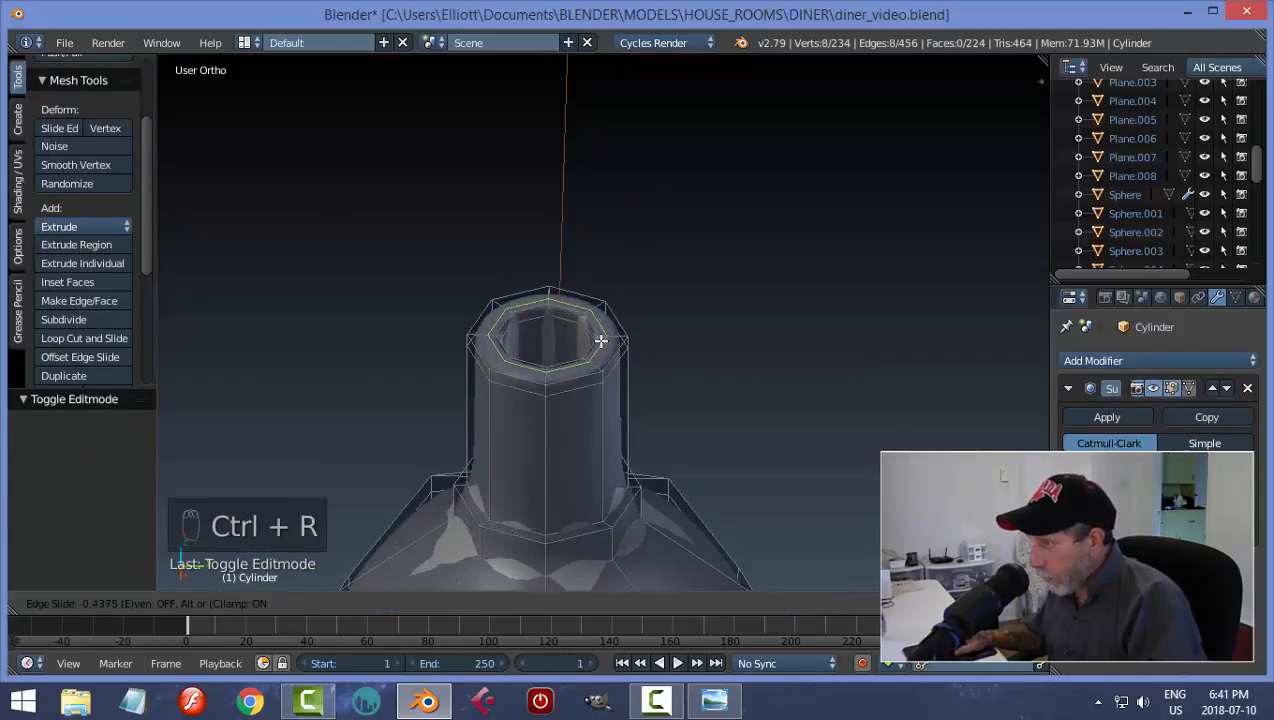
left_click(600, 341)
key("a")
- Select the edge loop just below the neck's top rim and bevel it into a narrow band, offset about 0.006
middle_click_drag(677, 384, 671, 304)
scroll(669, 301, "down", 2)
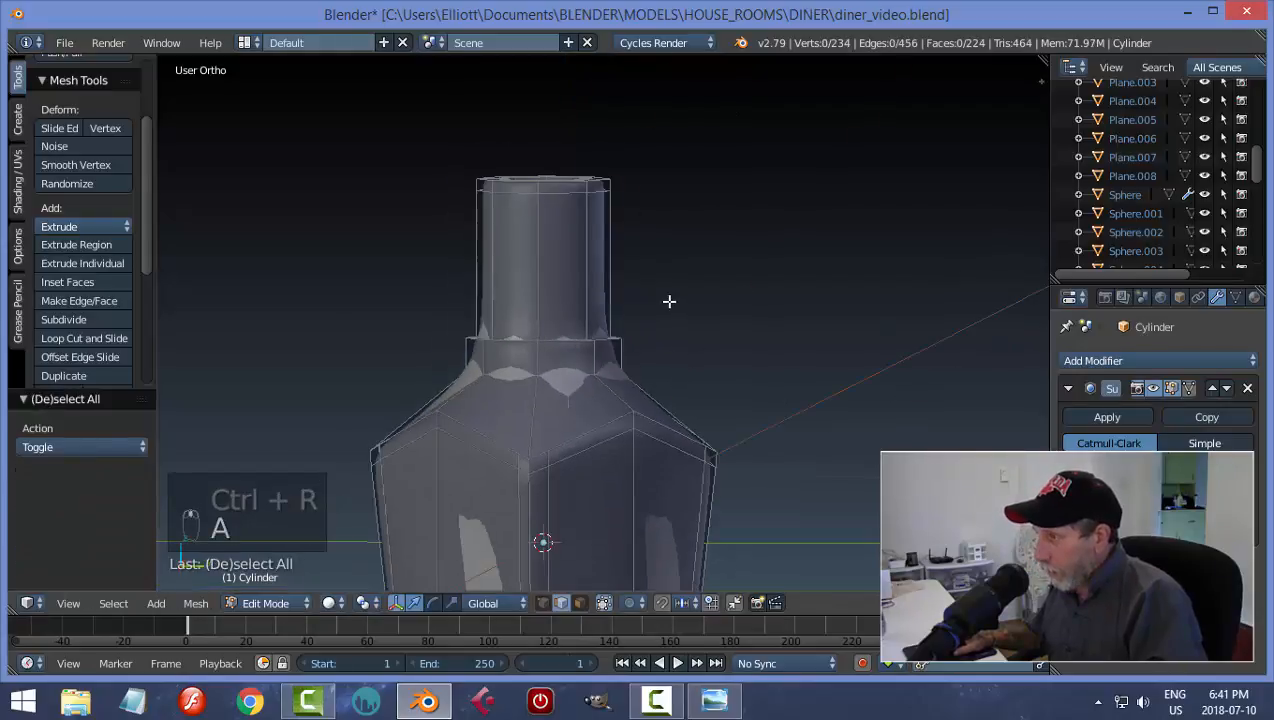
scroll(669, 301, "up", 3)
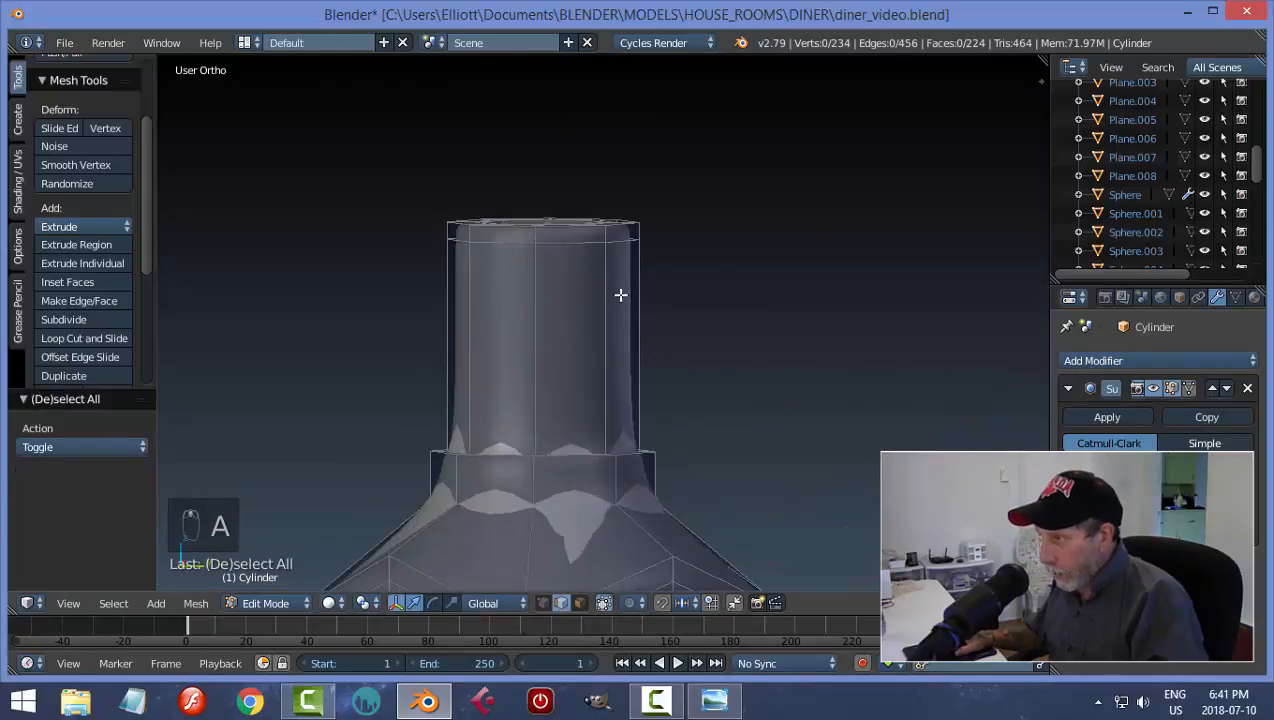
scroll(620, 283, "up", 1)
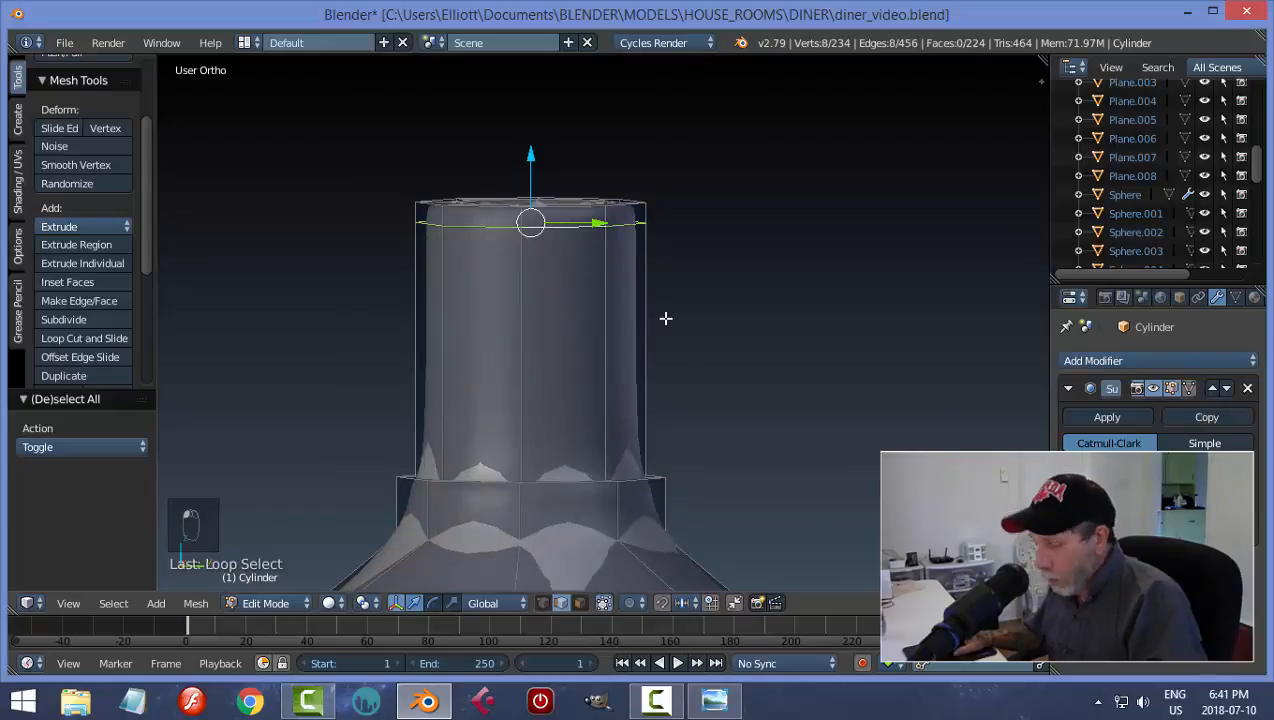
key("ctrl+b")
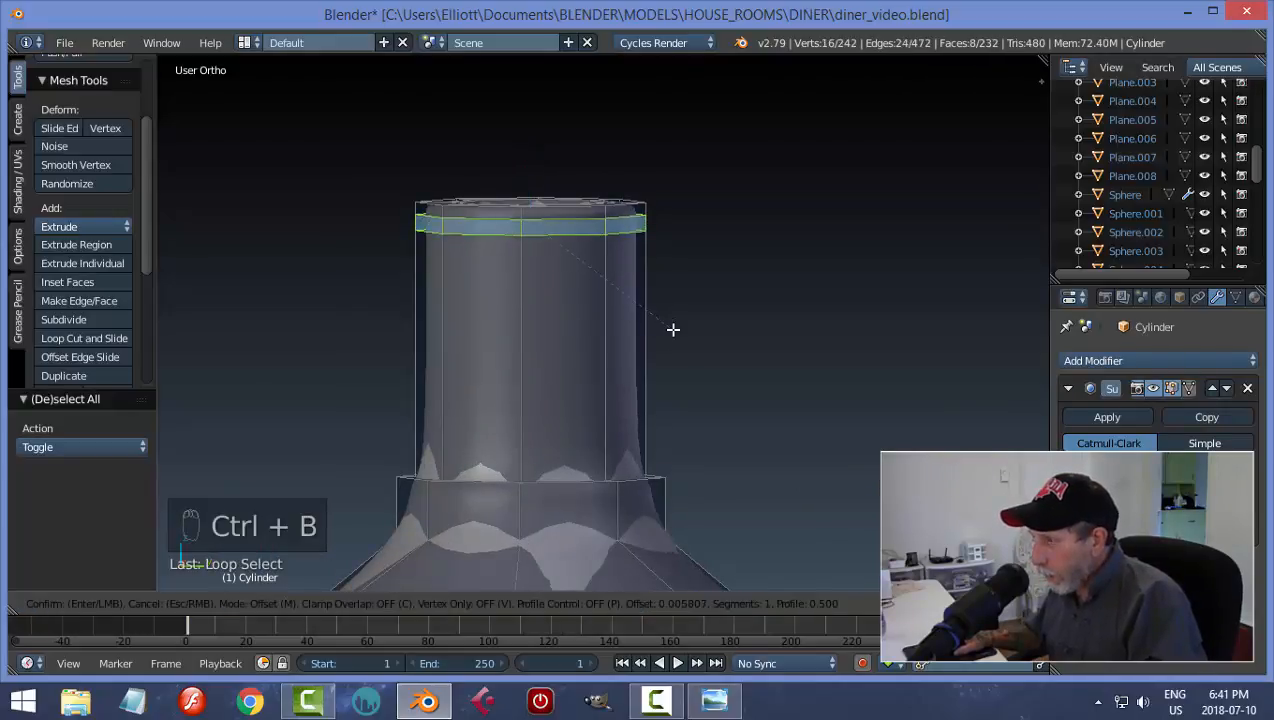
left_click(673, 329)
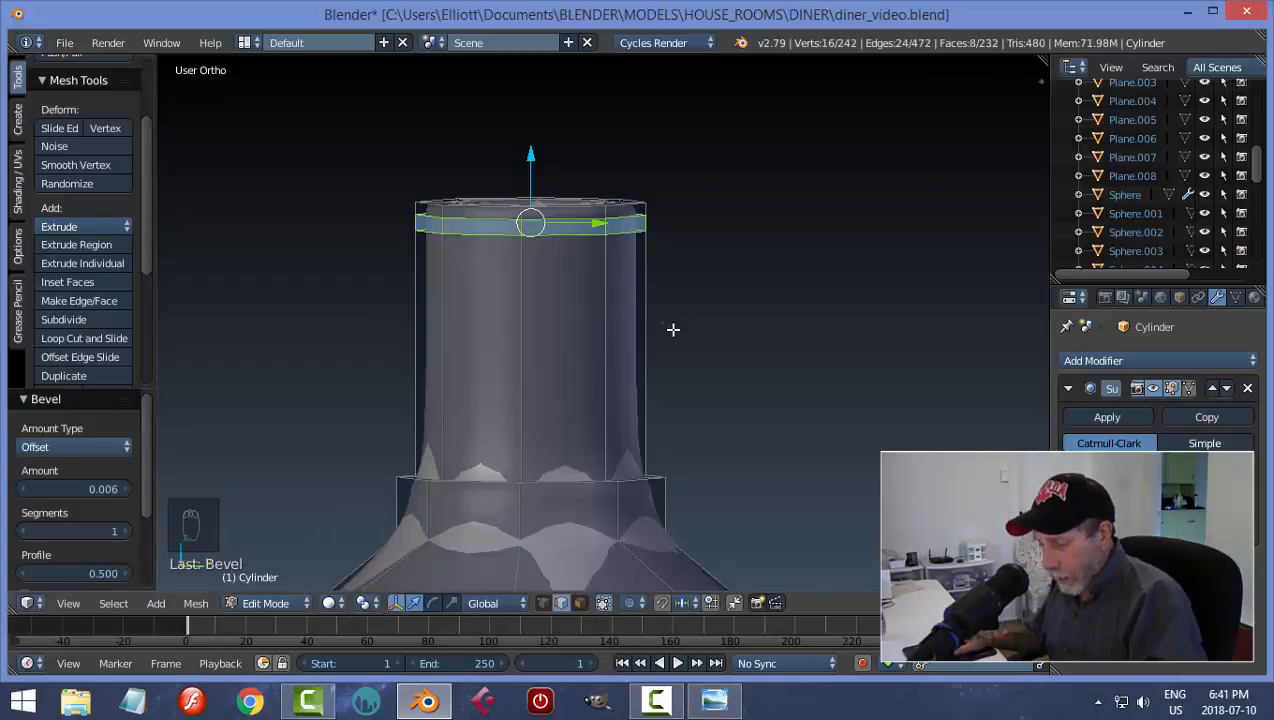
- Extrude the narrow band in place, scale it slightly outward with Z locked to form a lip, and return to object mode
key("e")
right_click(673, 329)
key("s")
key("shift+z")
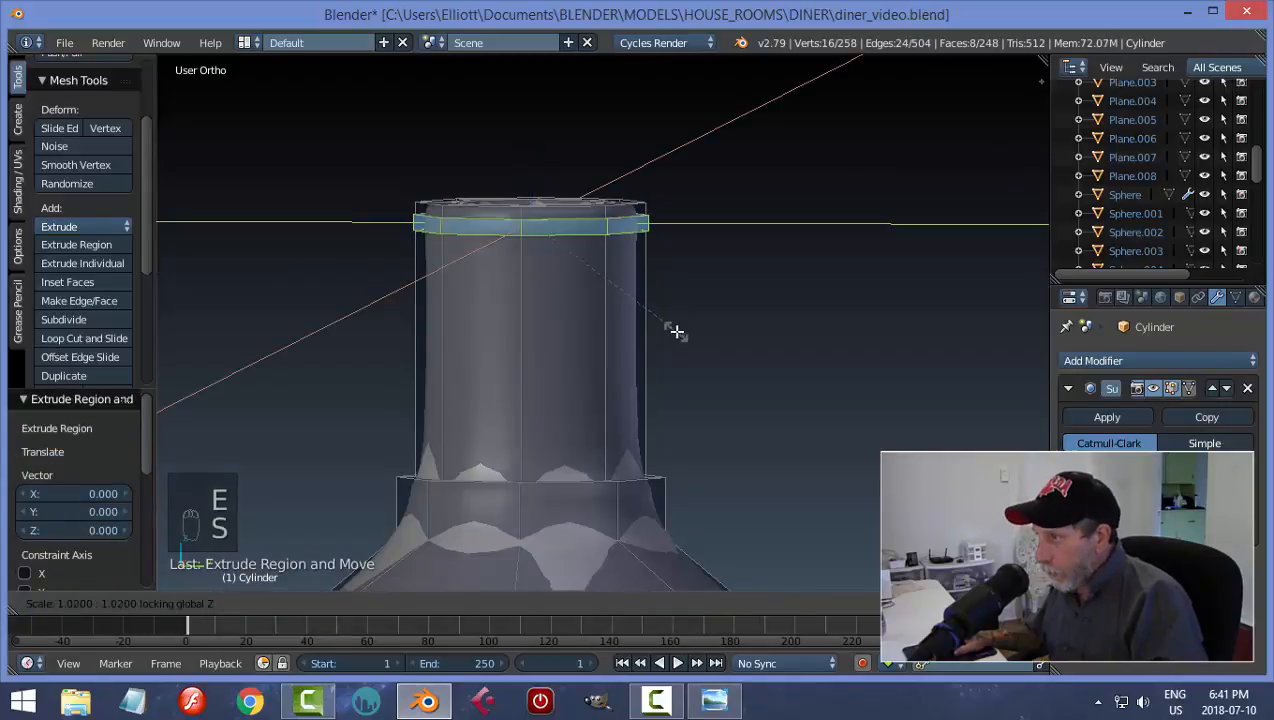
left_click(679, 334)
key("a")
key("Tab")
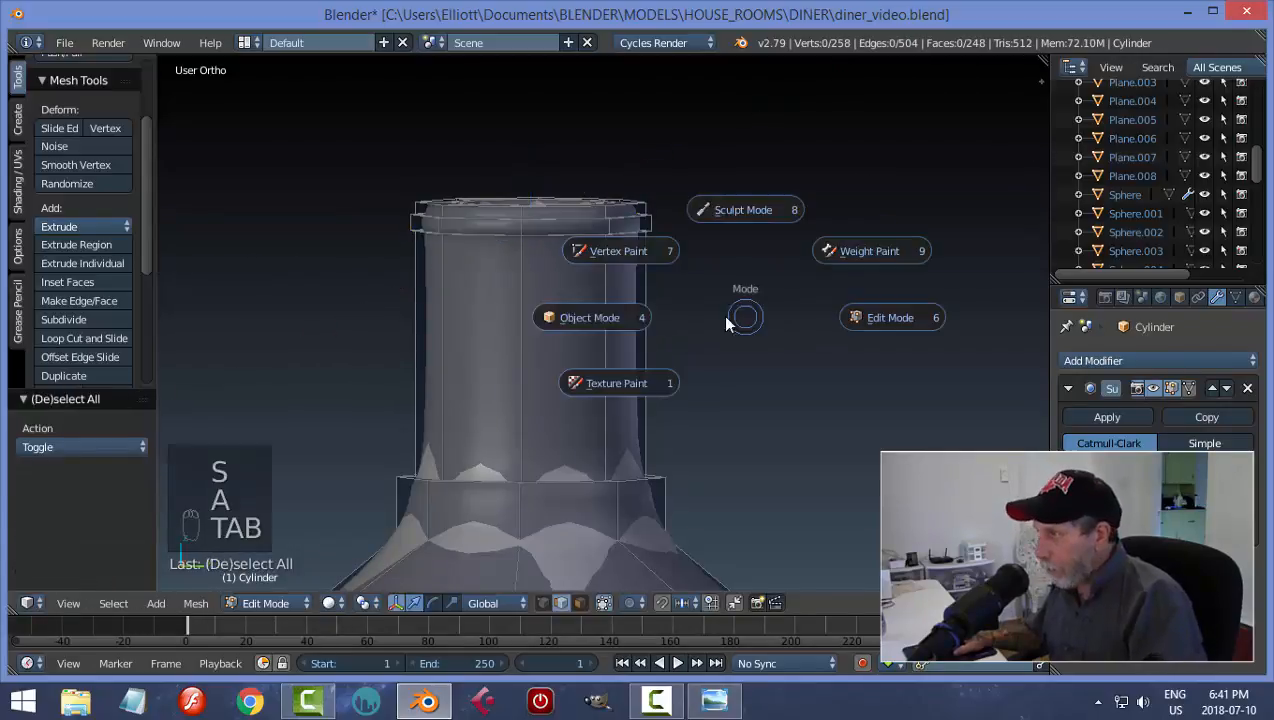
- Add two edge loops around the neck, one directly below the lip and one just above the collar
scroll(678, 320, "up", 2)
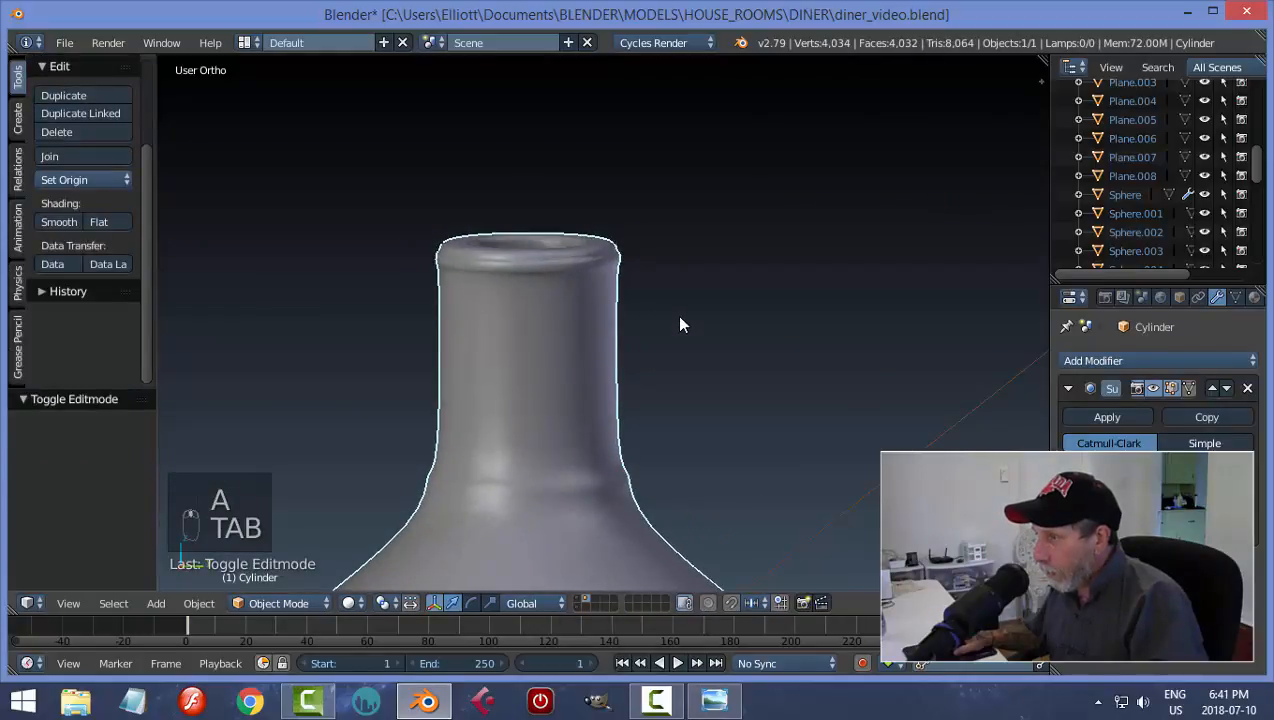
key("Tab")
left_click(780, 330)
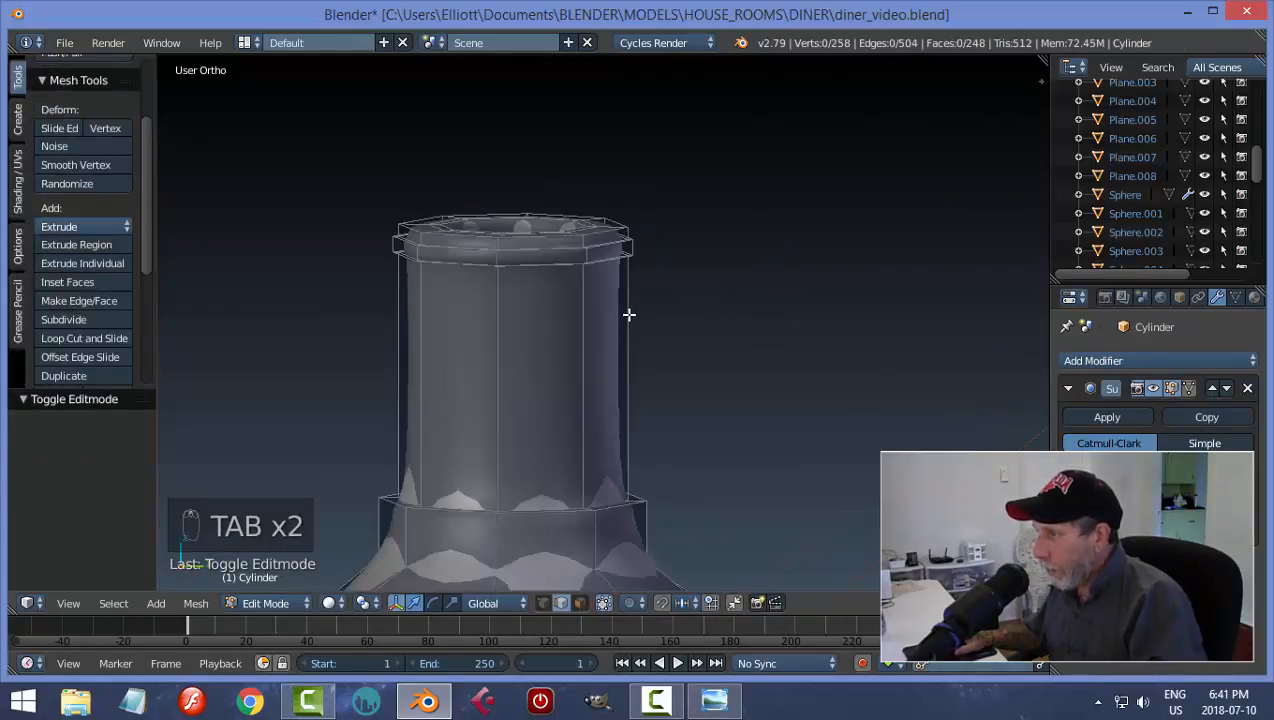
key("ctrl+r")
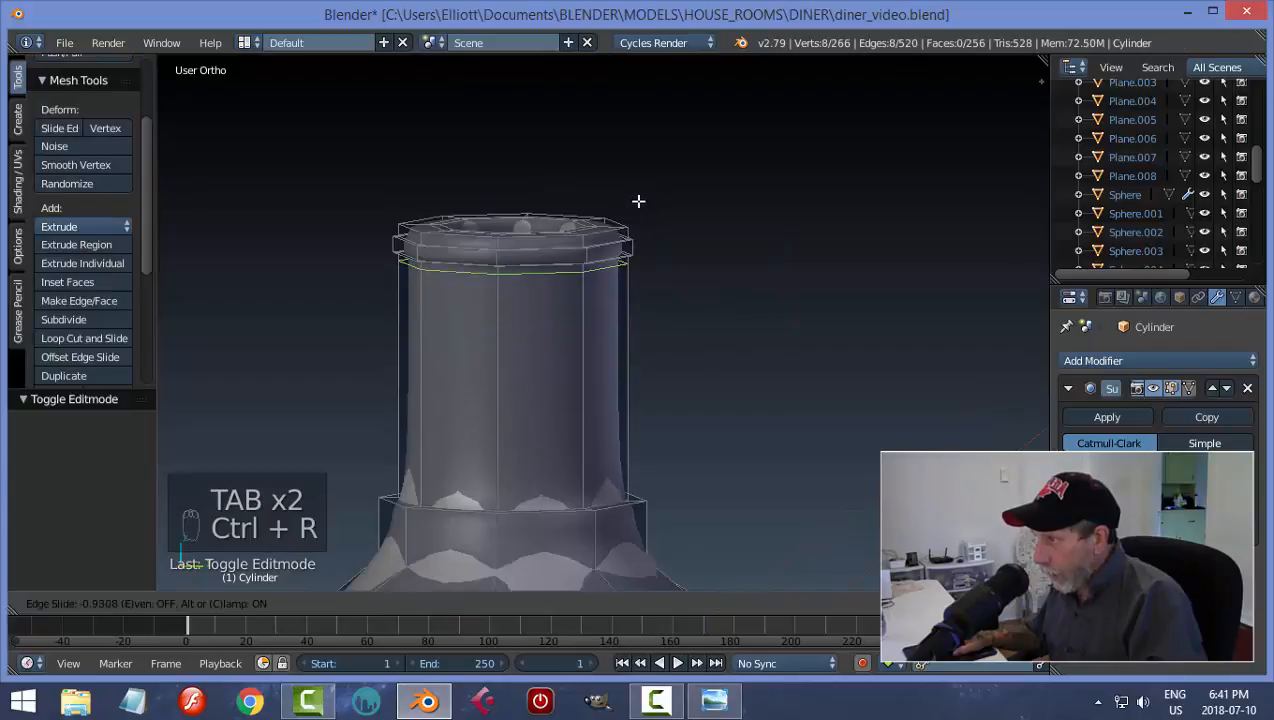
left_click(638, 201)
key("ctrl+r")
left_click(628, 393)
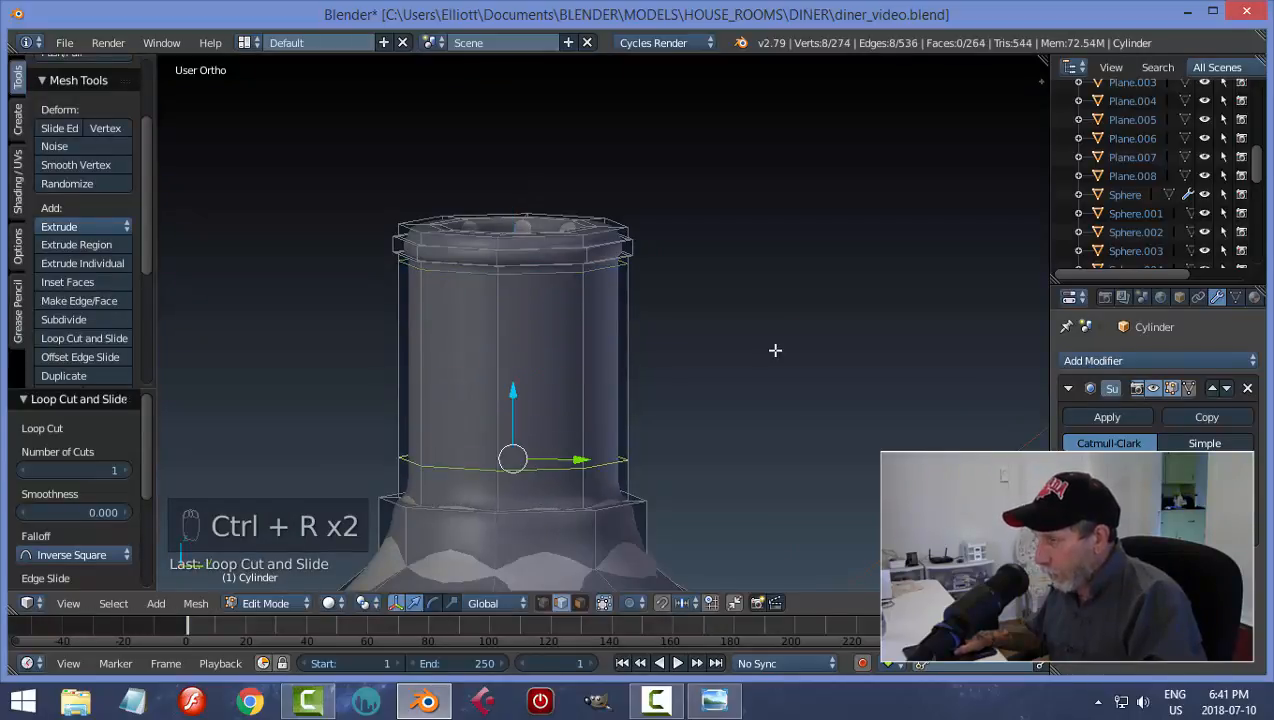
- Return to object mode and save the scene over diner_video.blend again
key("Tab")
left_click(728, 341)
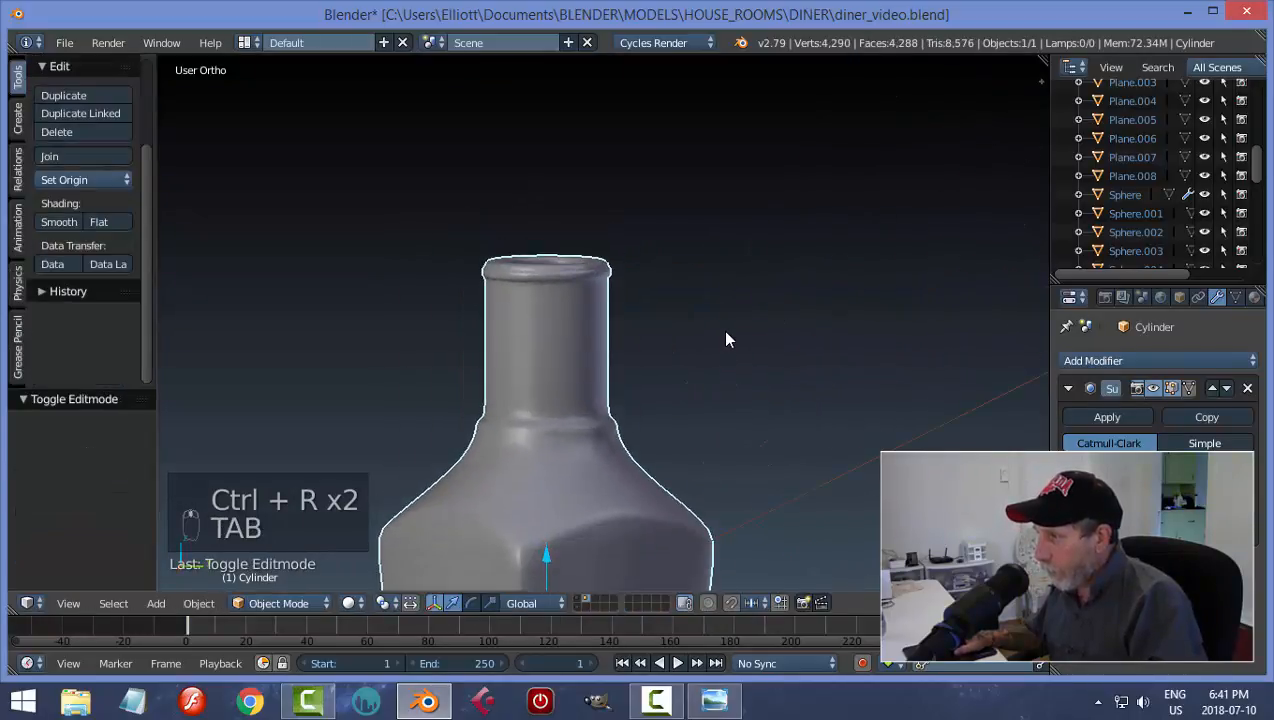
key("ctrl+s")
left_click(713, 333)
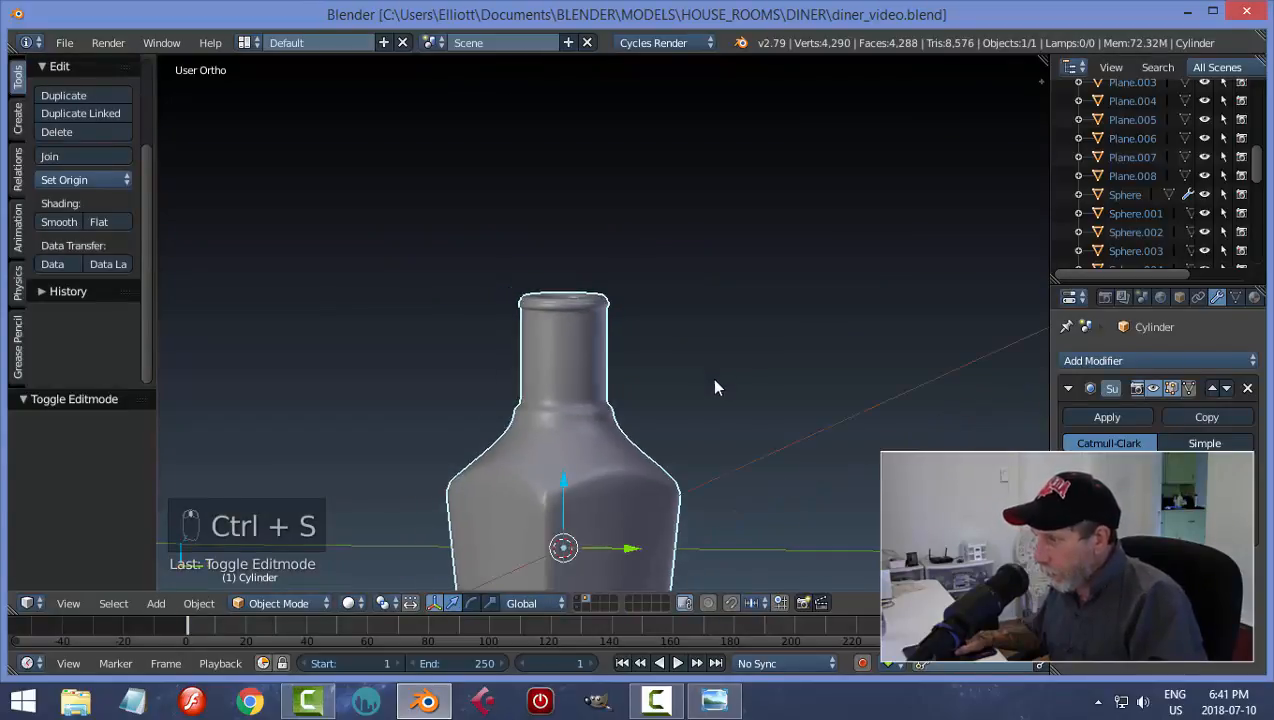
- Duplicate the outer edge loop on top of the neck's lip in place, separate it into its own object, and return to object mode
middle_click_drag(711, 377, 690, 275, "shift")
middle_click_drag(805, 371, 443, 470)
middle_click_drag(572, 447, 744, 356)
scroll(646, 435, "up", 3)
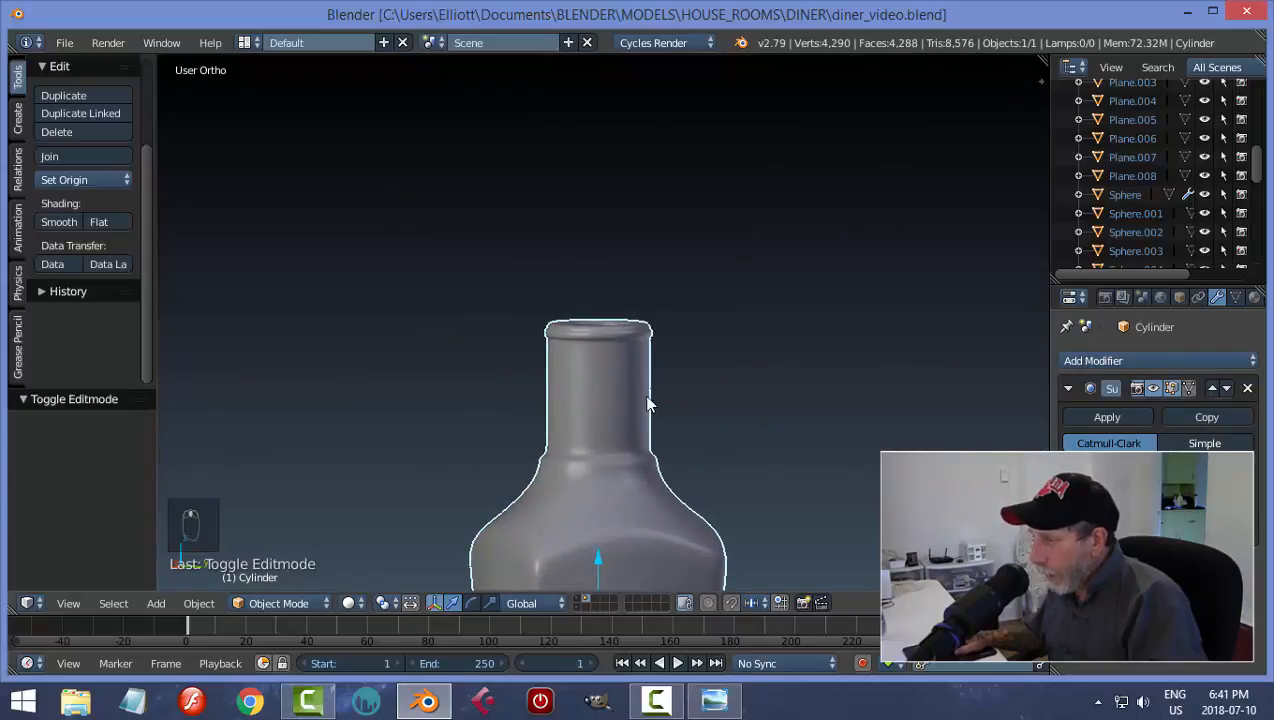
mouse_move(648, 400)
middle_mouse_down()
mouse_move(649, 430)
mouse_move(647, 380)
middle_mouse_up()
scroll(646, 395, "up", 2)
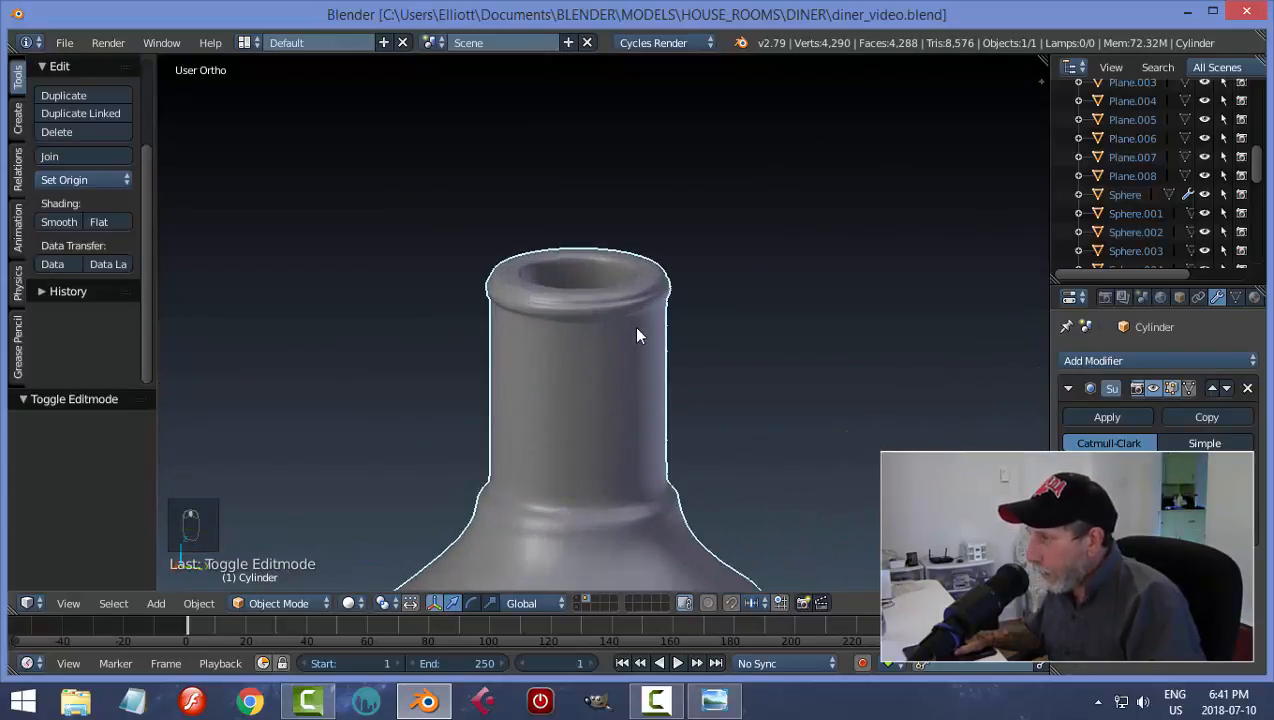
key("Tab")
left_click(740, 333)
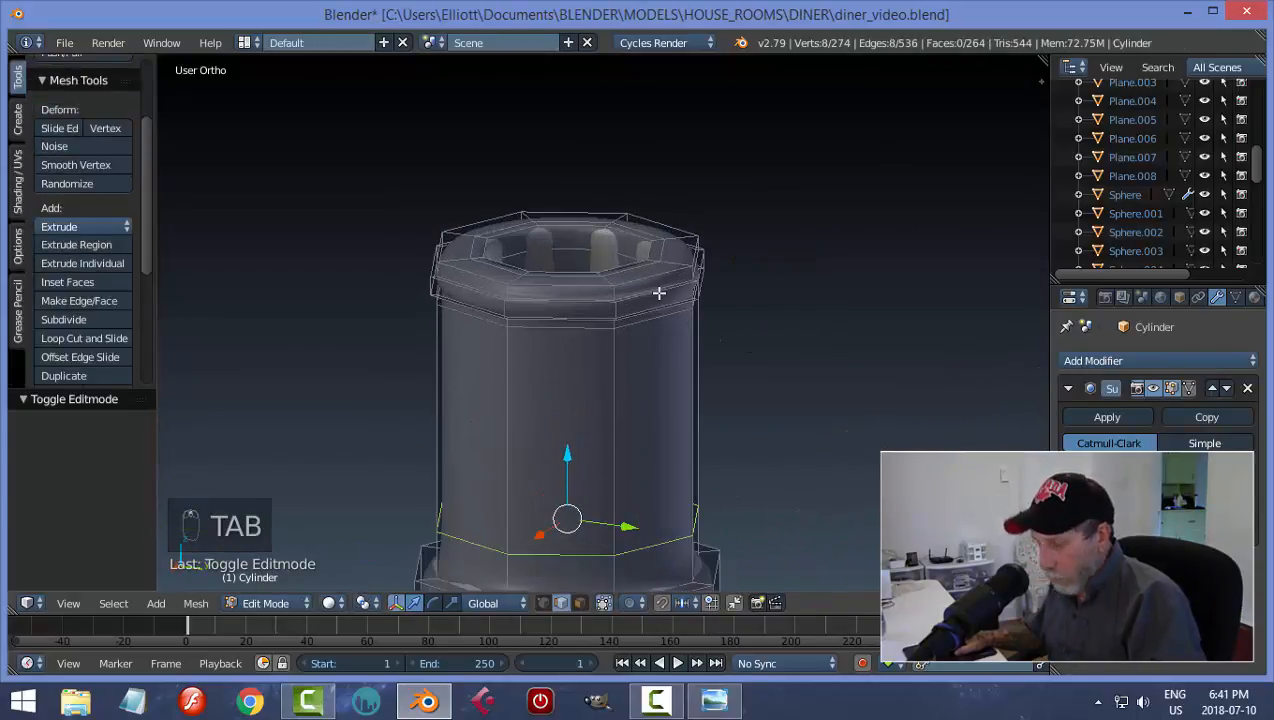
key("a")
key("a")
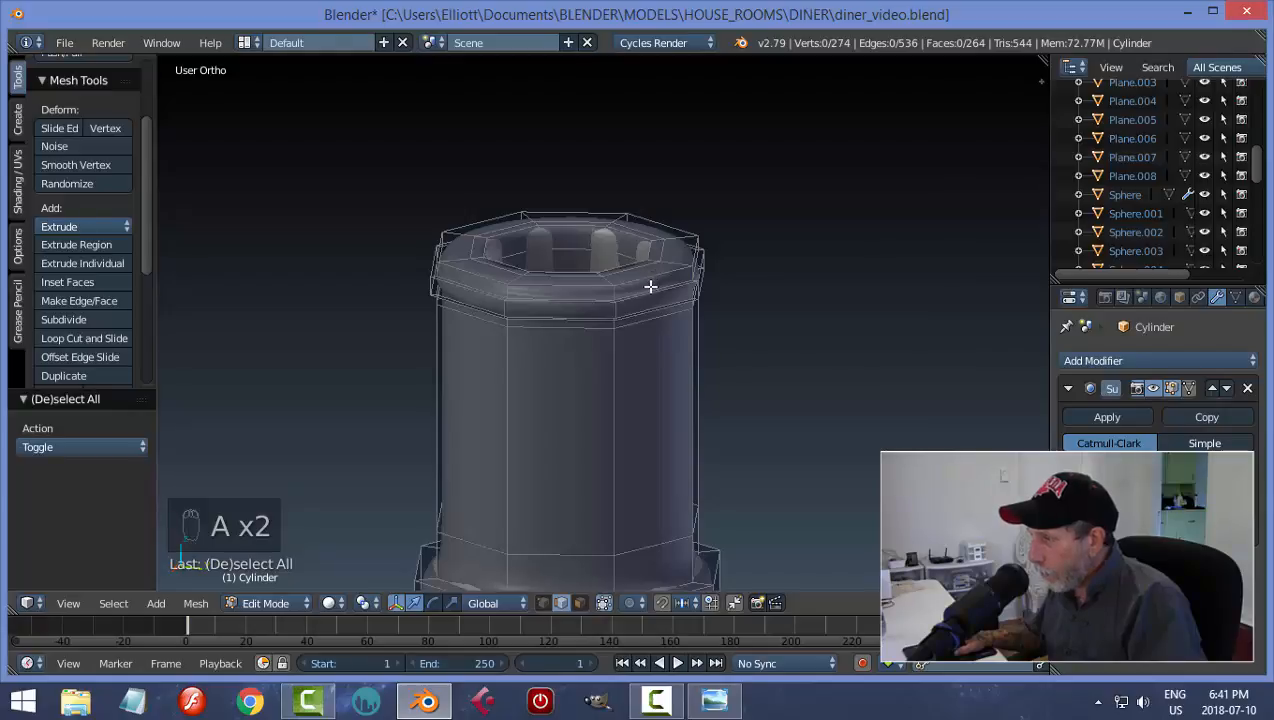
right_click(643, 274, "alt")
mouse_move(691, 296)
middle_mouse_down()
mouse_move(697, 316)
mouse_move(691, 303)
middle_mouse_up()
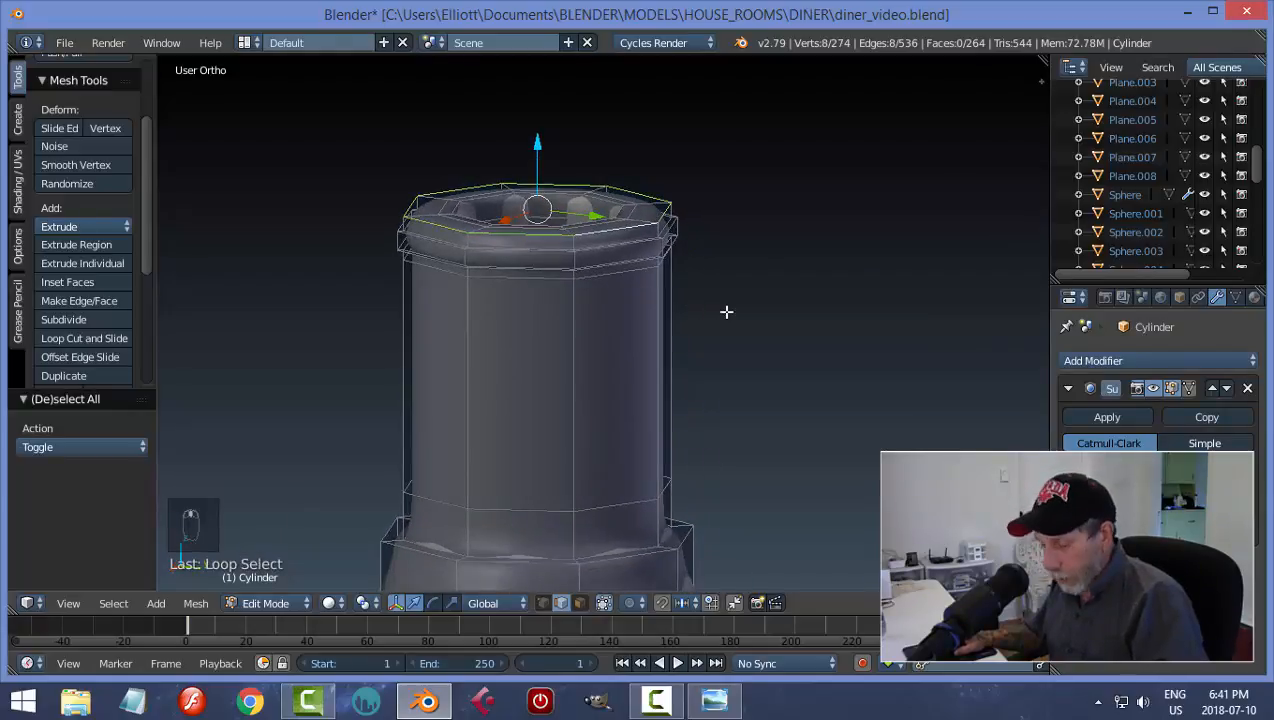
key("shift+d")
right_click(726, 312)
key("p")
left_click(725, 308)
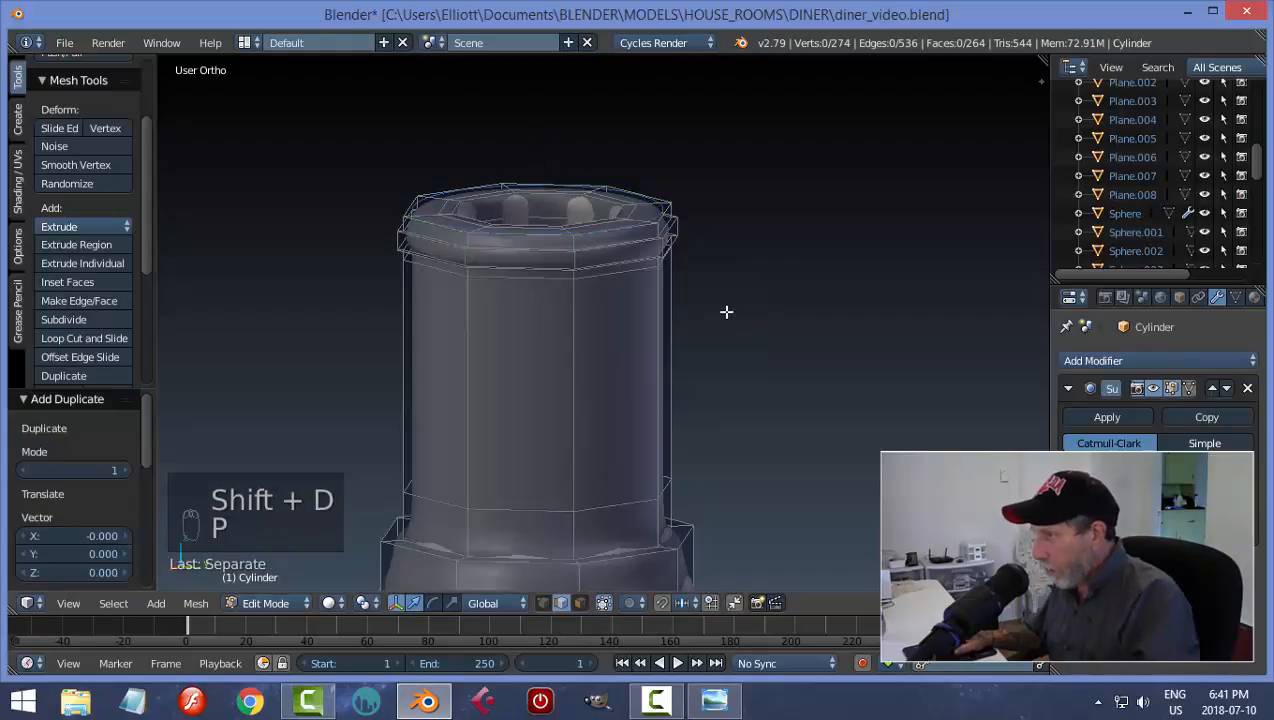
key("Tab")
left_click(614, 316)
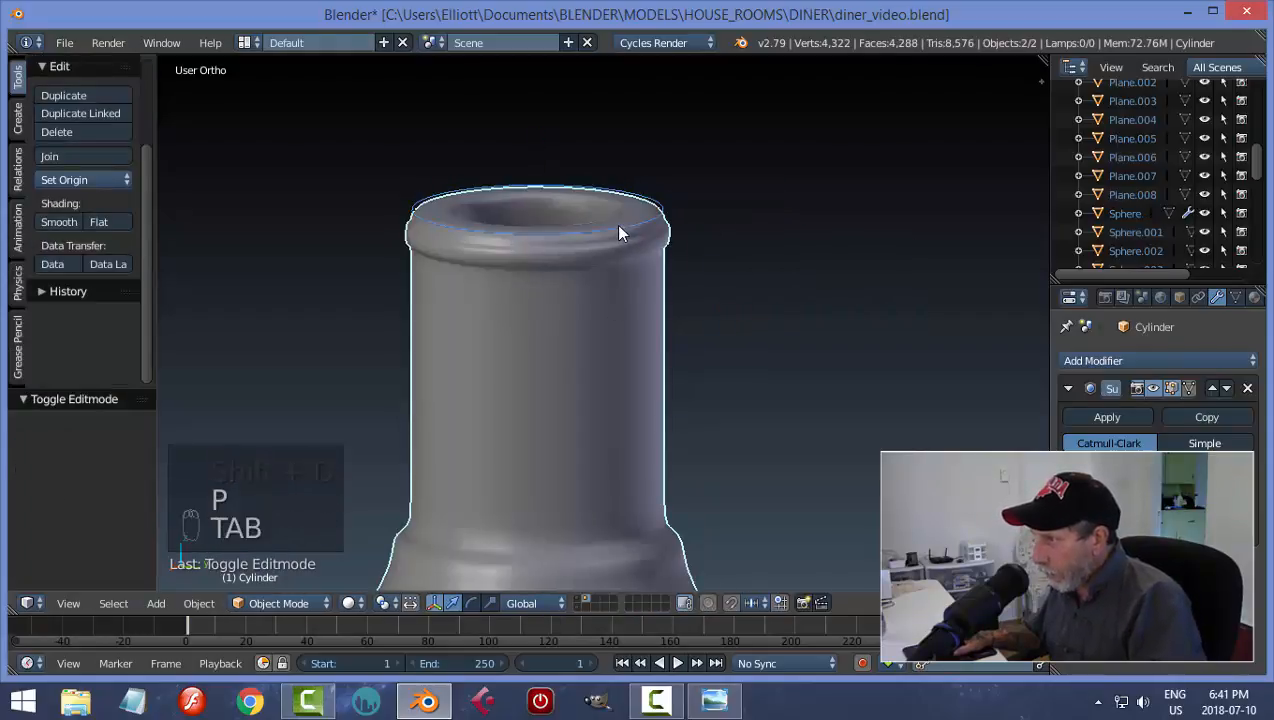
- Select the separated ring object and set its origin to its geometry
right_click(619, 231)
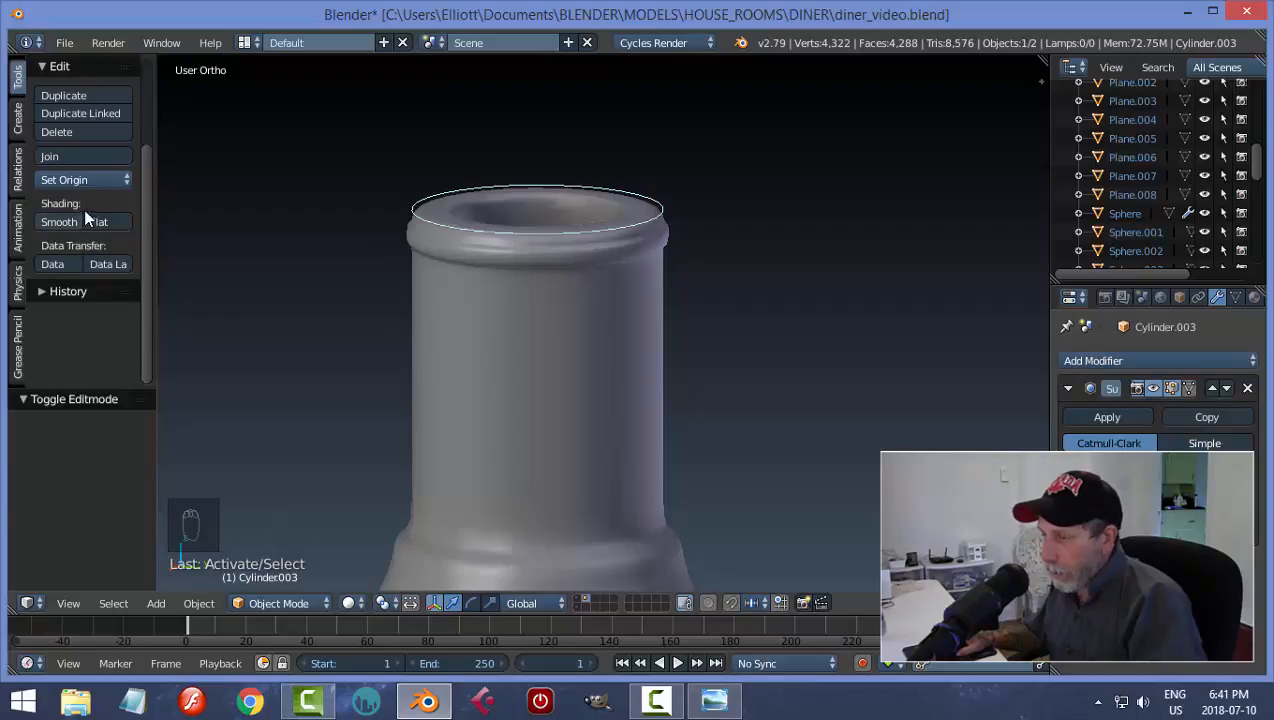
left_click(89, 179)
left_click(105, 222)
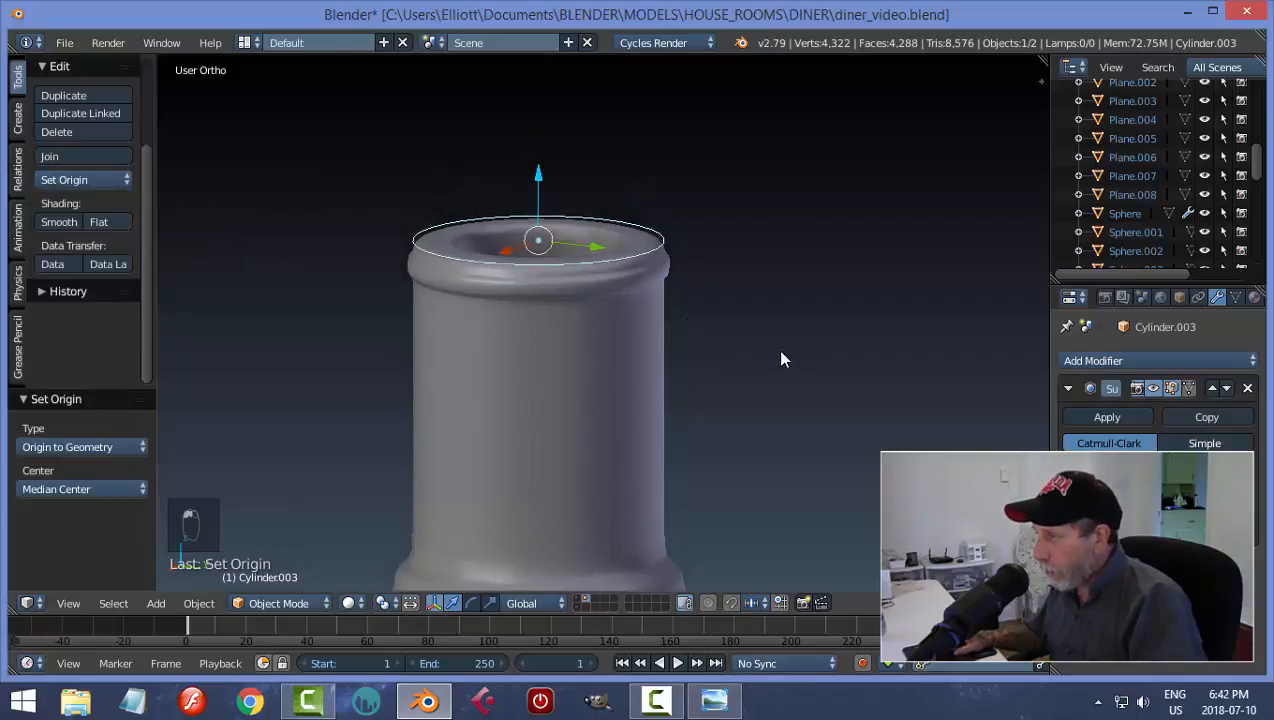
- Extrude the ring in edit mode and raise the new edge loop along Z to form a cap wall above the lip
key("Tab")
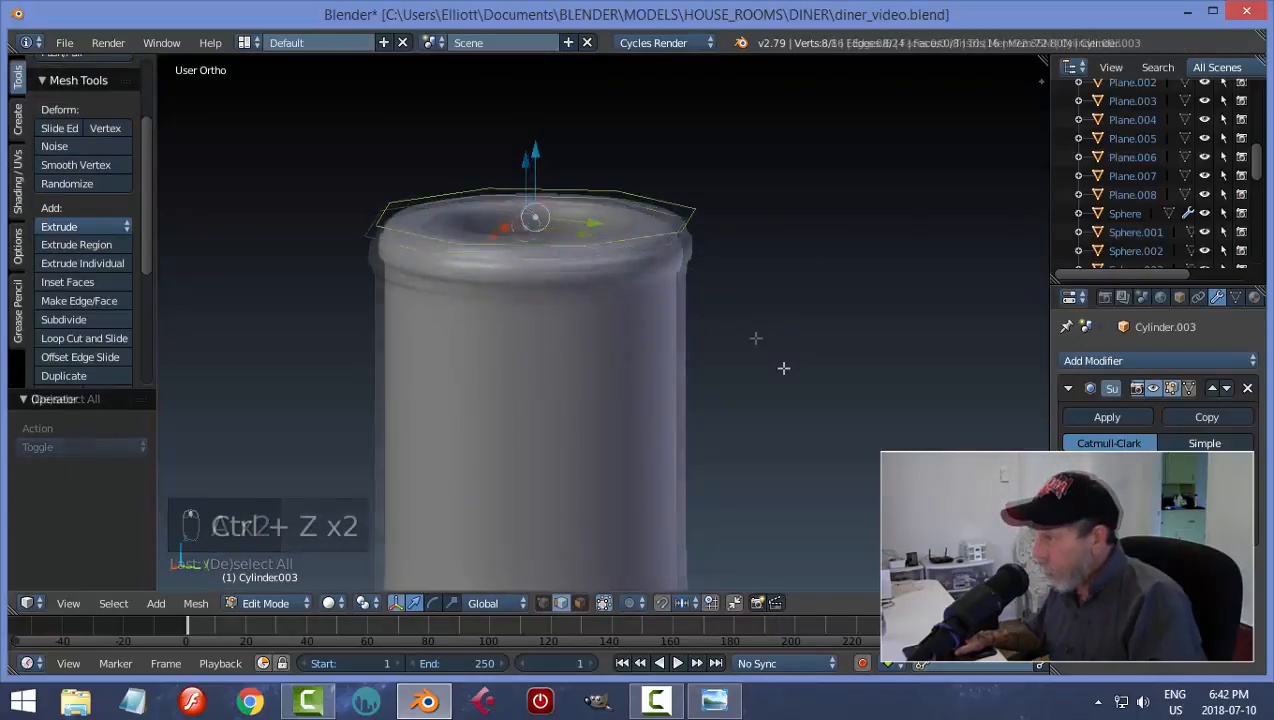
key("e")
left_click(782, 347)
middle_click_drag(782, 347, 799, 455, "shift")
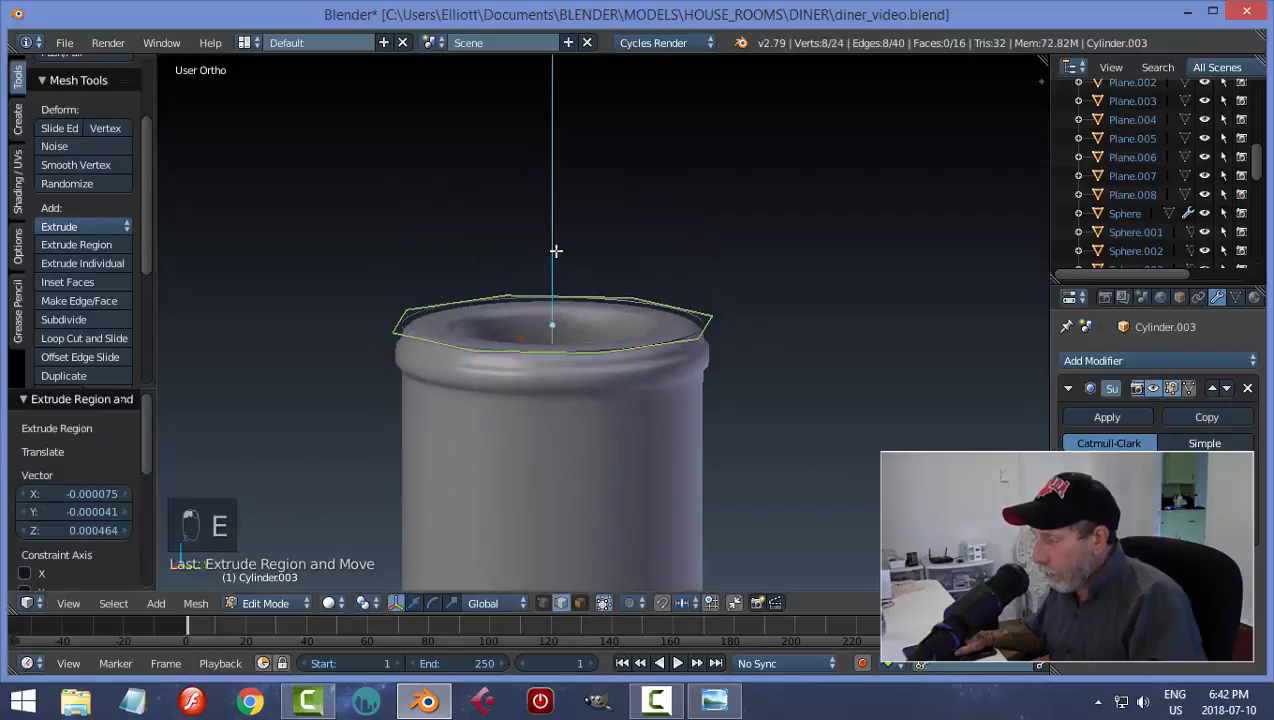
left_click(566, 134)
- Recalculate the normals of the whole cap wall to face outward, then clear the selection
key("a")
key("a")
key("a")
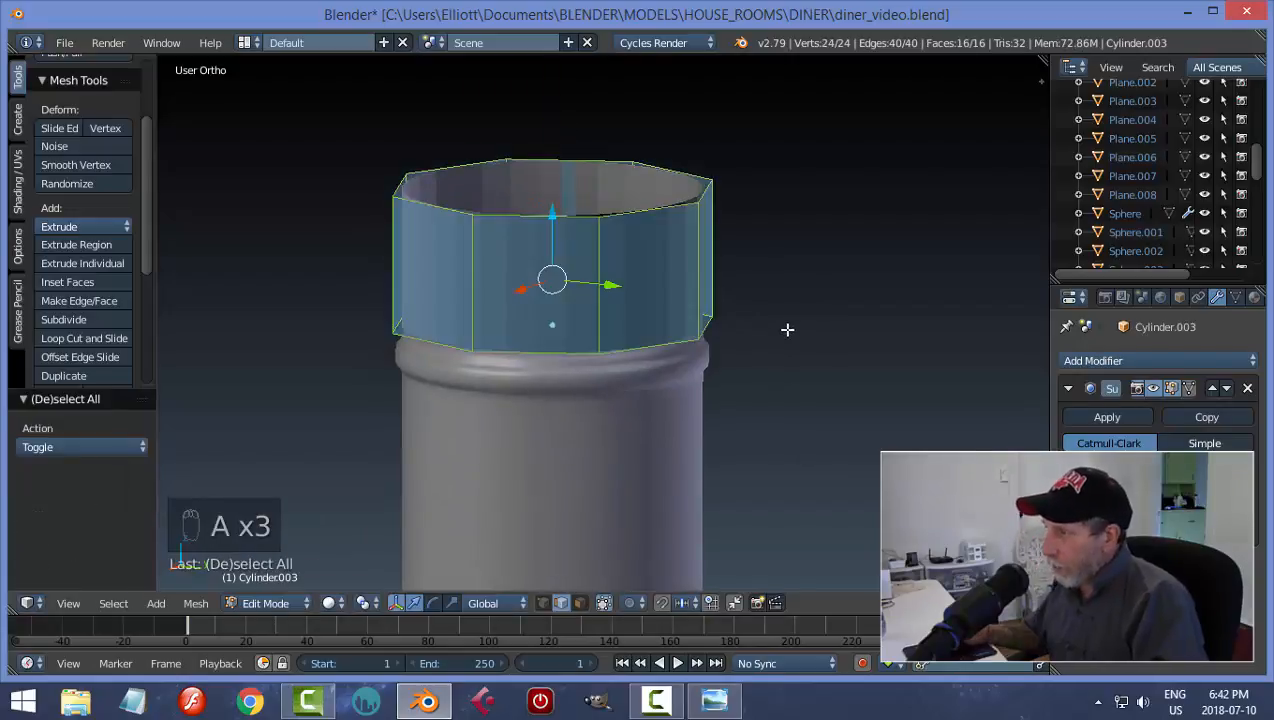
key("ctrl+n")
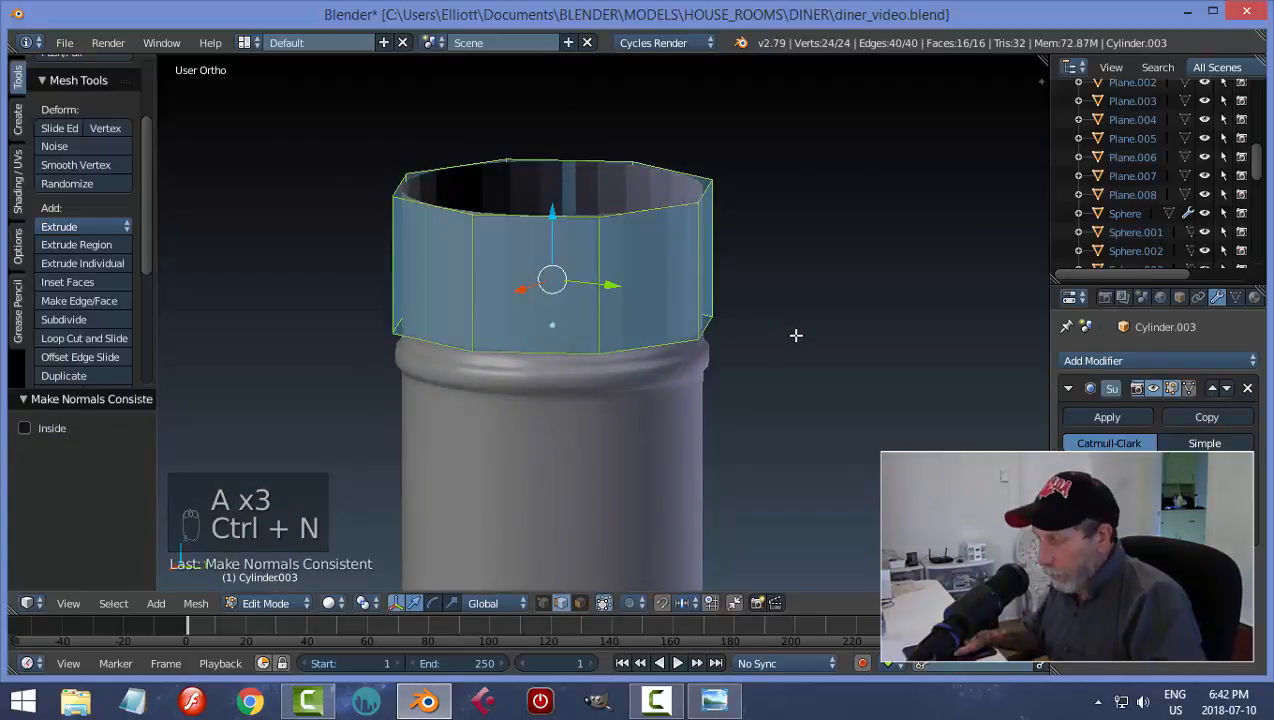
key("a")
- Raise the cap wall's top edge loop slightly, then extrude it in place and scale it inward to about 0.434
scroll(787, 320, "down", 2)
right_click(648, 289, "alt")
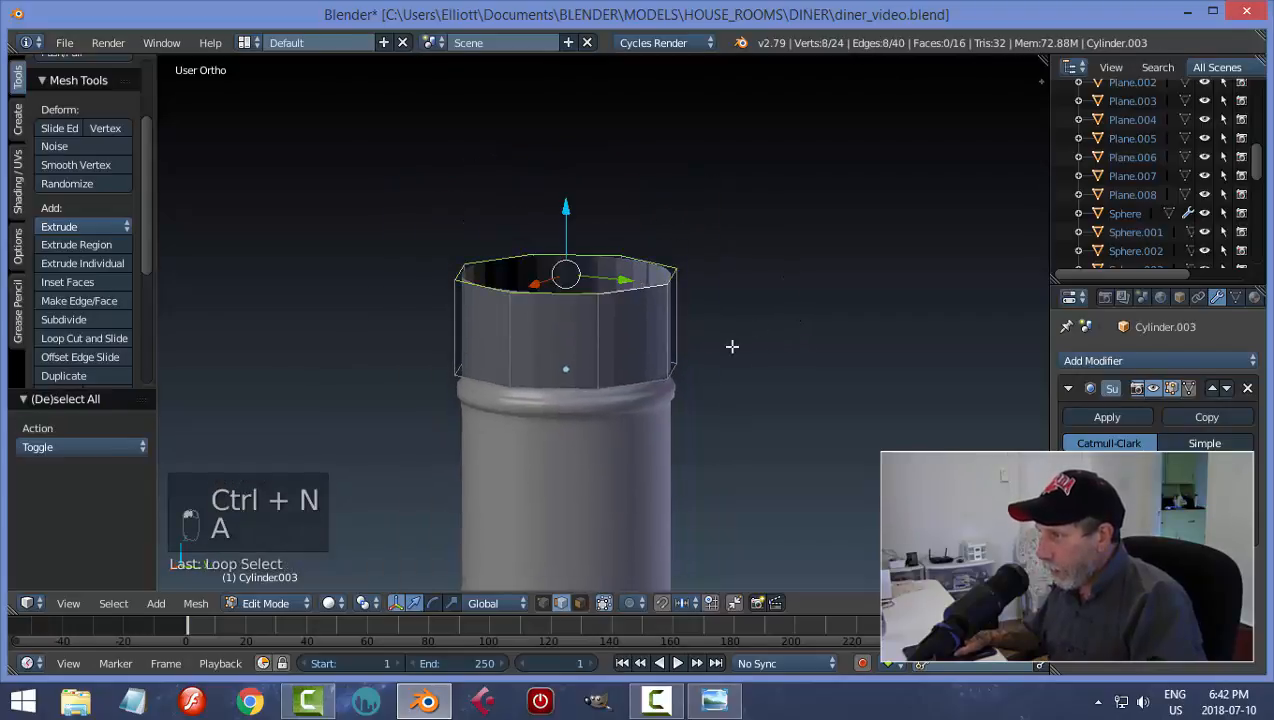
scroll(645, 328, "down", 1)
left_click_drag(569, 224, 575, 185)
key("e")
right_click(839, 311)
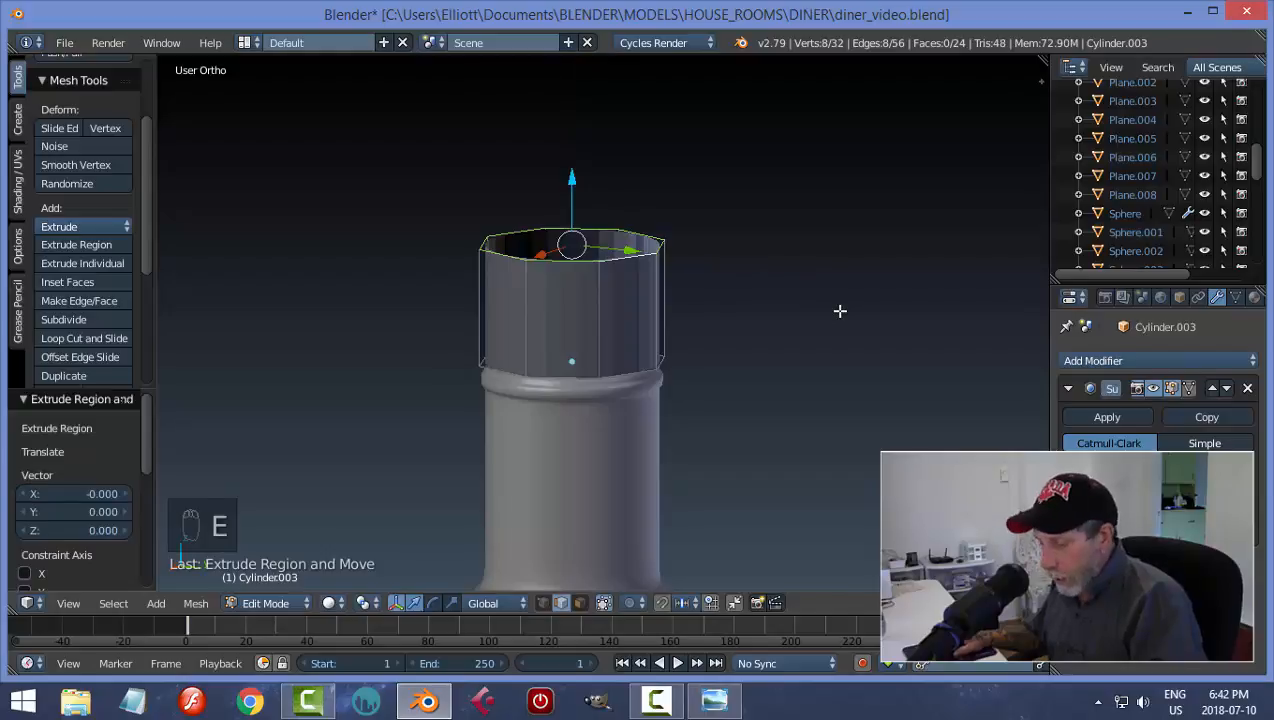
key("s")
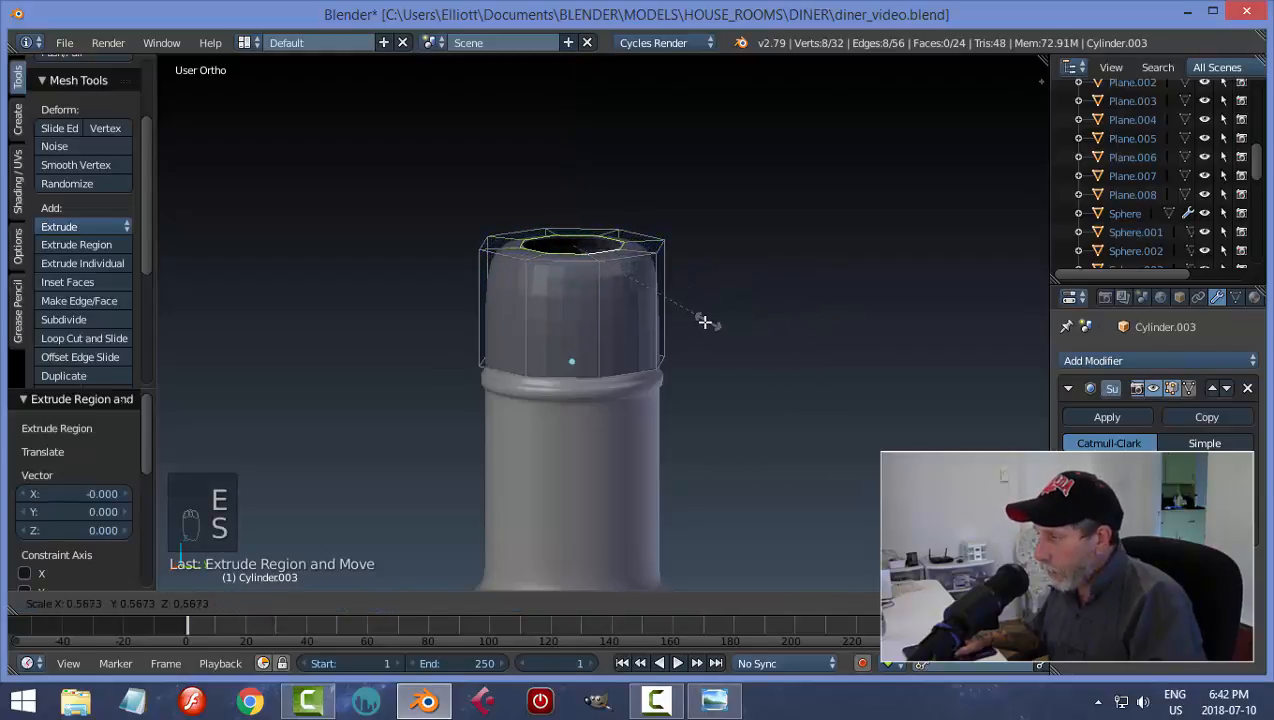
left_click(665, 325)
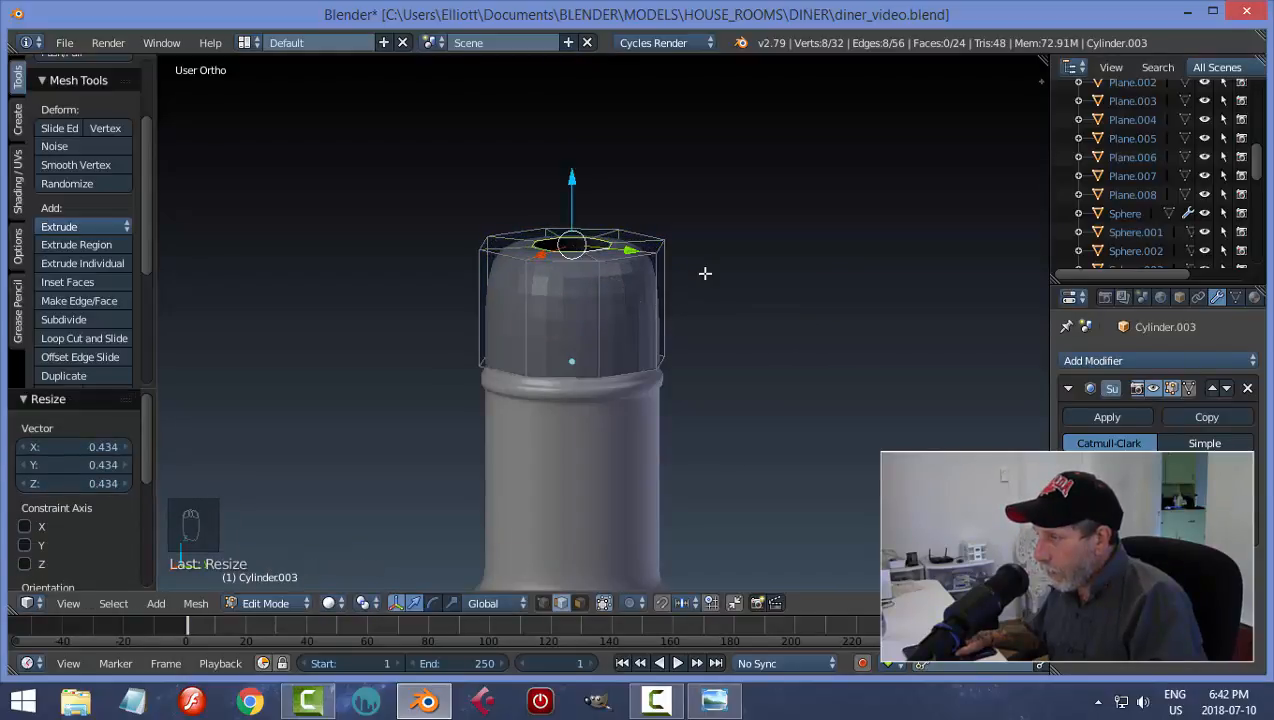
- Extrude the cap's inner loop, raise it about 0.14 on Z, and scale it to about 0.412 to form a tapered nozzle
middle_click_drag(714, 306, 739, 390)
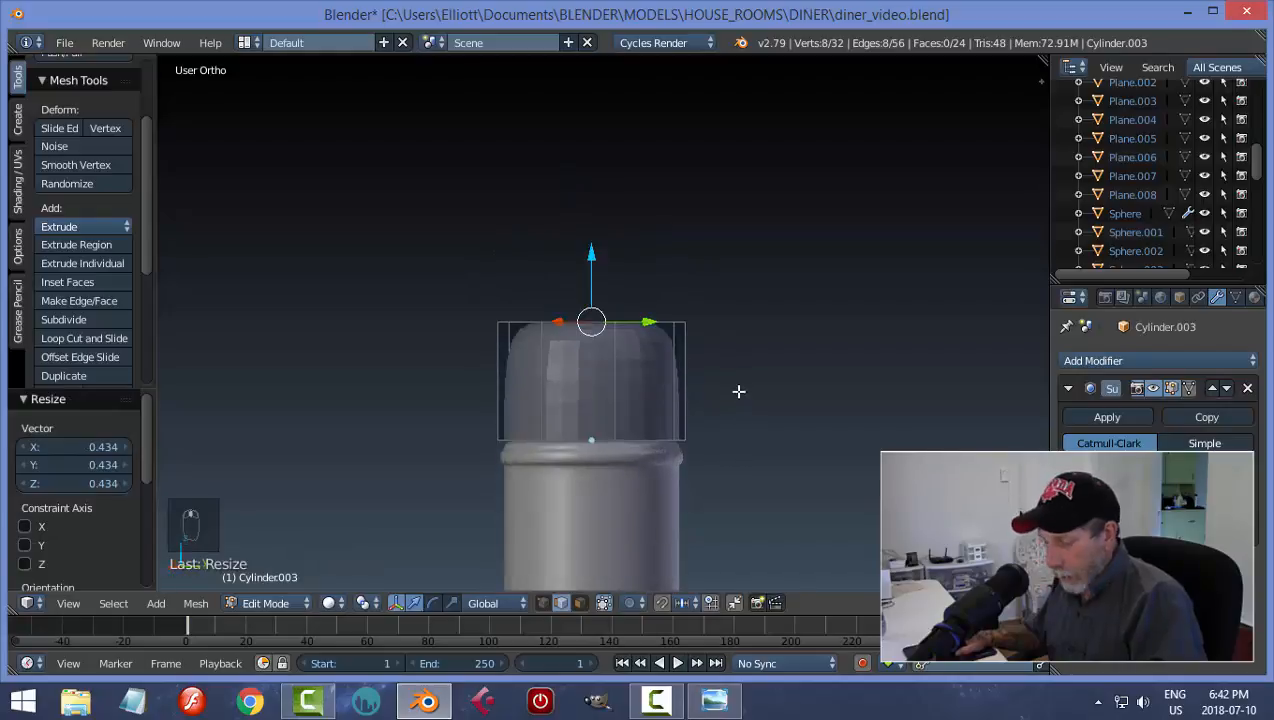
key("e")
right_click(648, 264)
left_click_drag(589, 257, 589, 64)
scroll(714, 202, "down", 2)
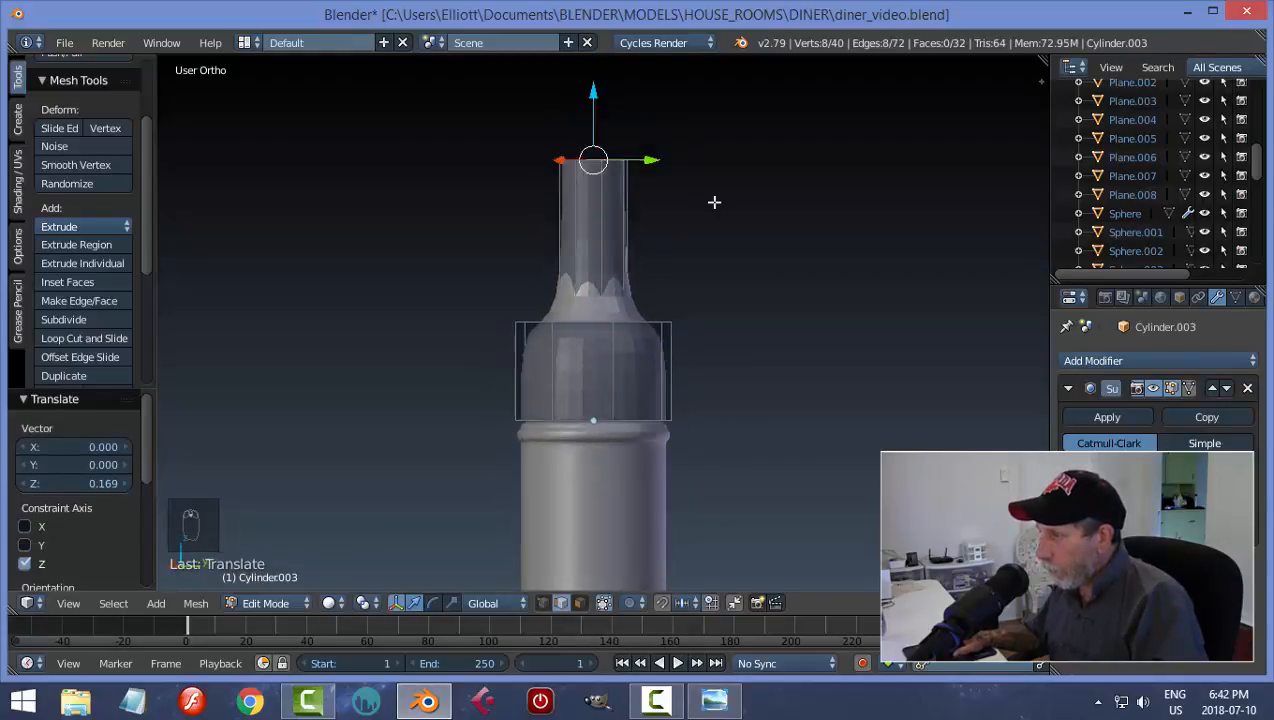
left_click_drag(601, 121, 603, 146)
key("s")
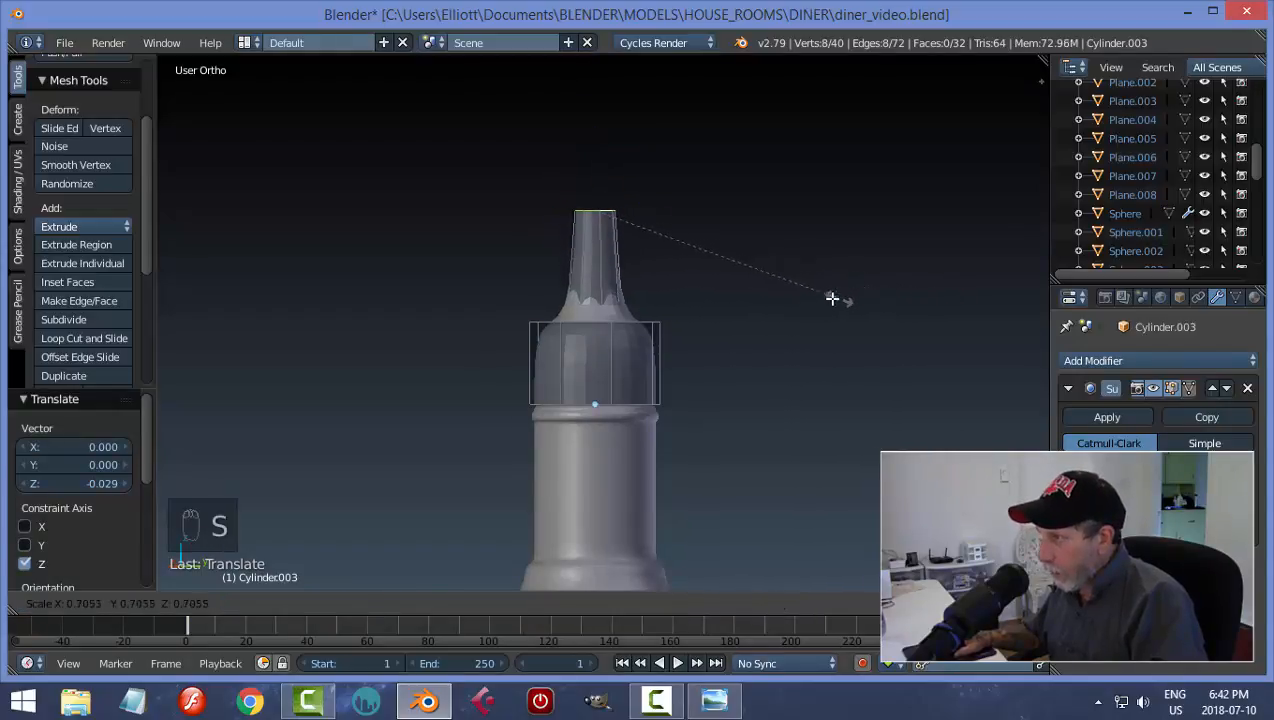
left_click(731, 339)
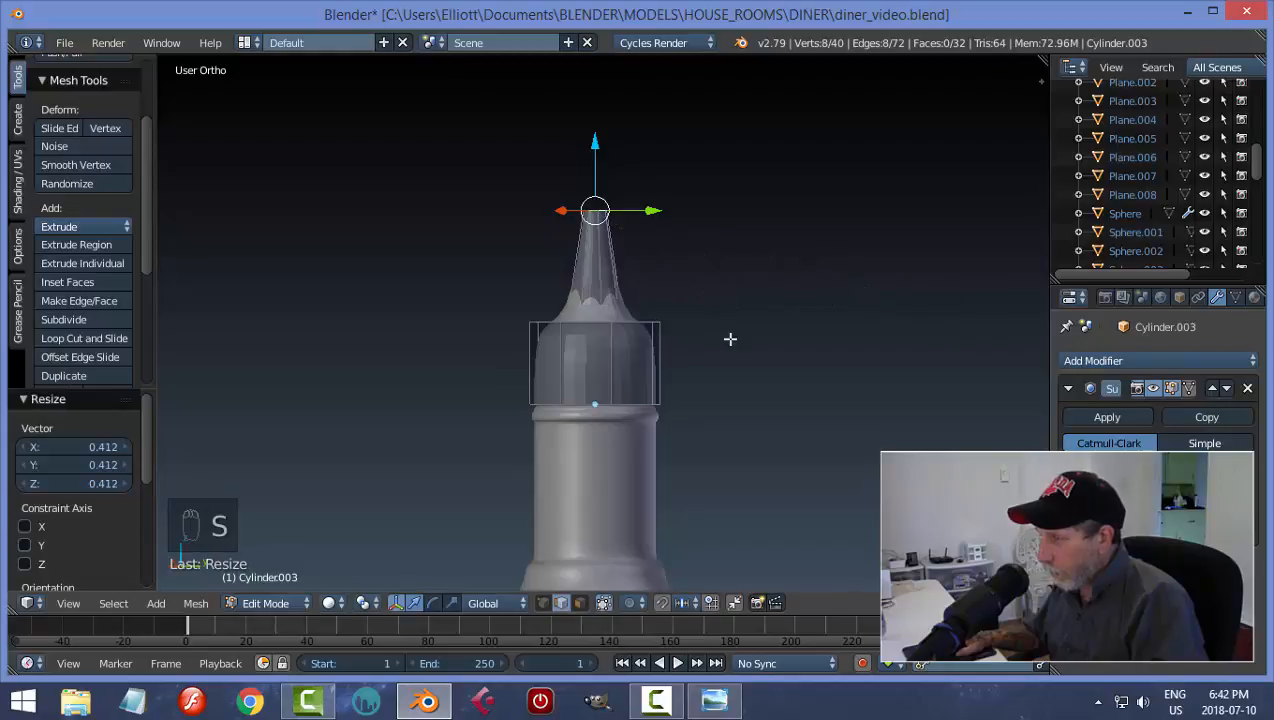
key("a")
- Add edge loops on both sides of the nozzle's base, one low on the nozzle and one on the cap's flat top
scroll(745, 324, "up", 2)
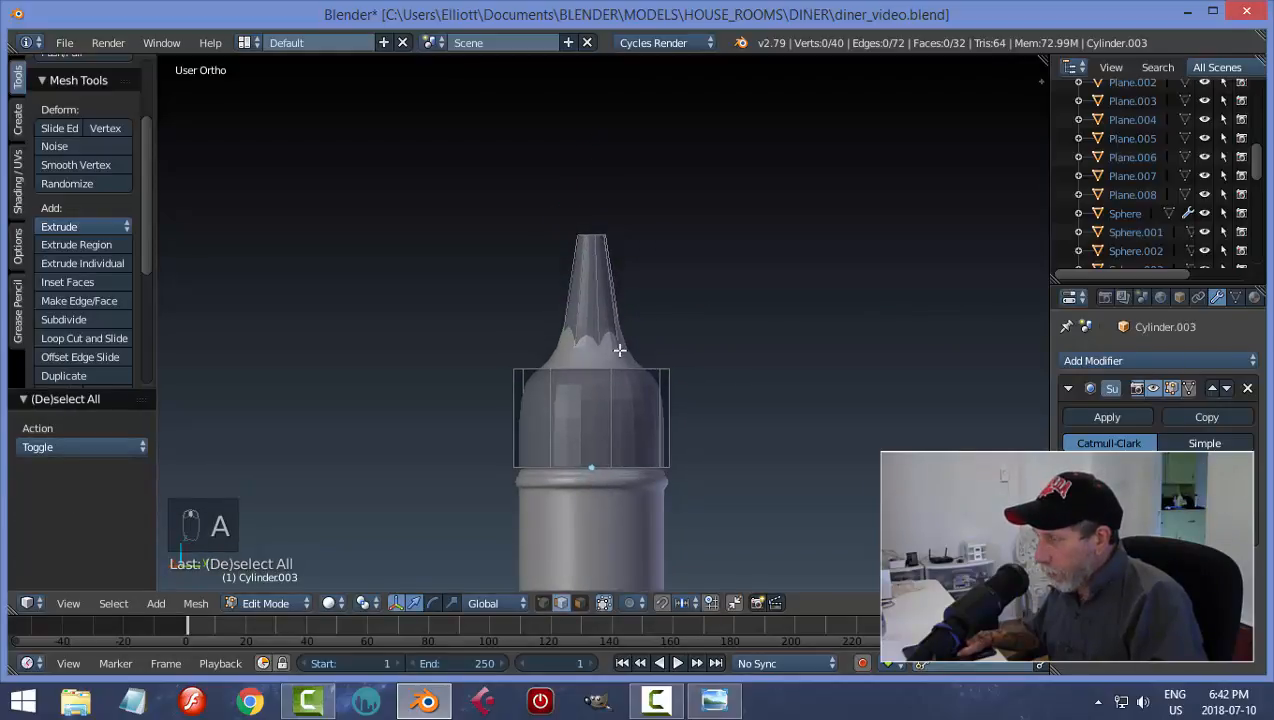
key("ctrl+r")
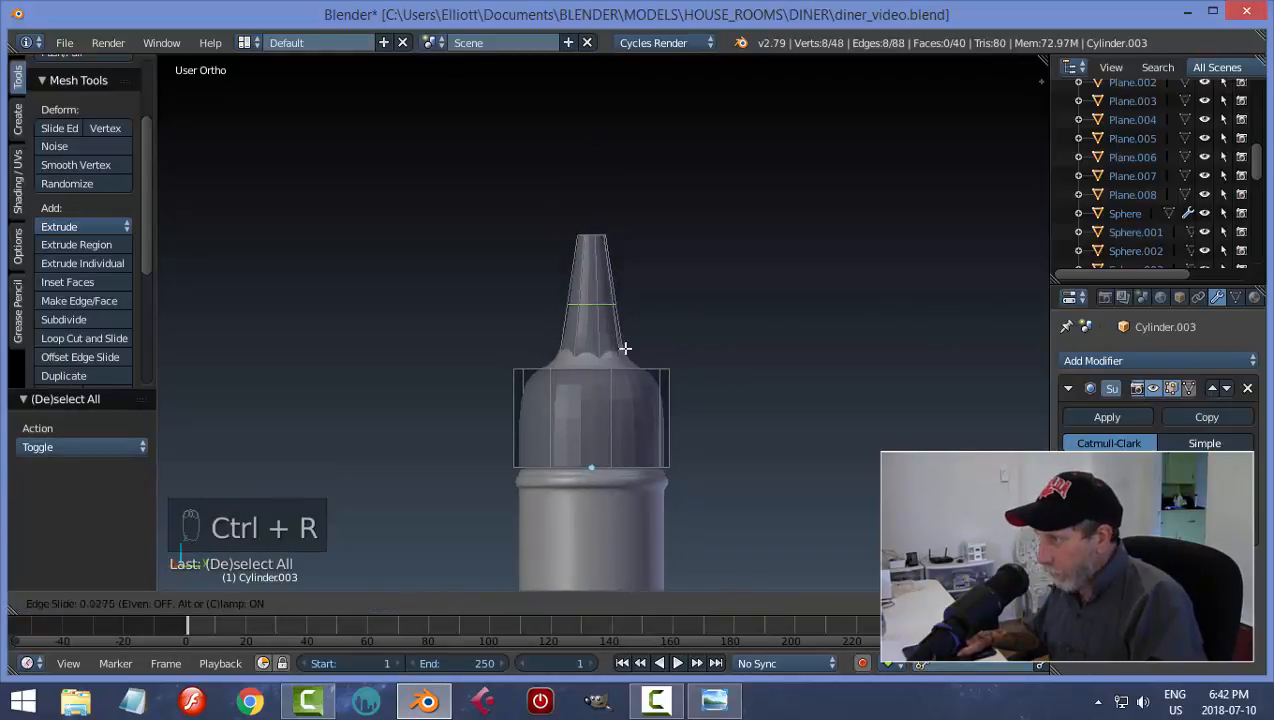
left_click(624, 346)
left_click(633, 400)
middle_click_drag(633, 400, 698, 409)
key("ctrl+r")
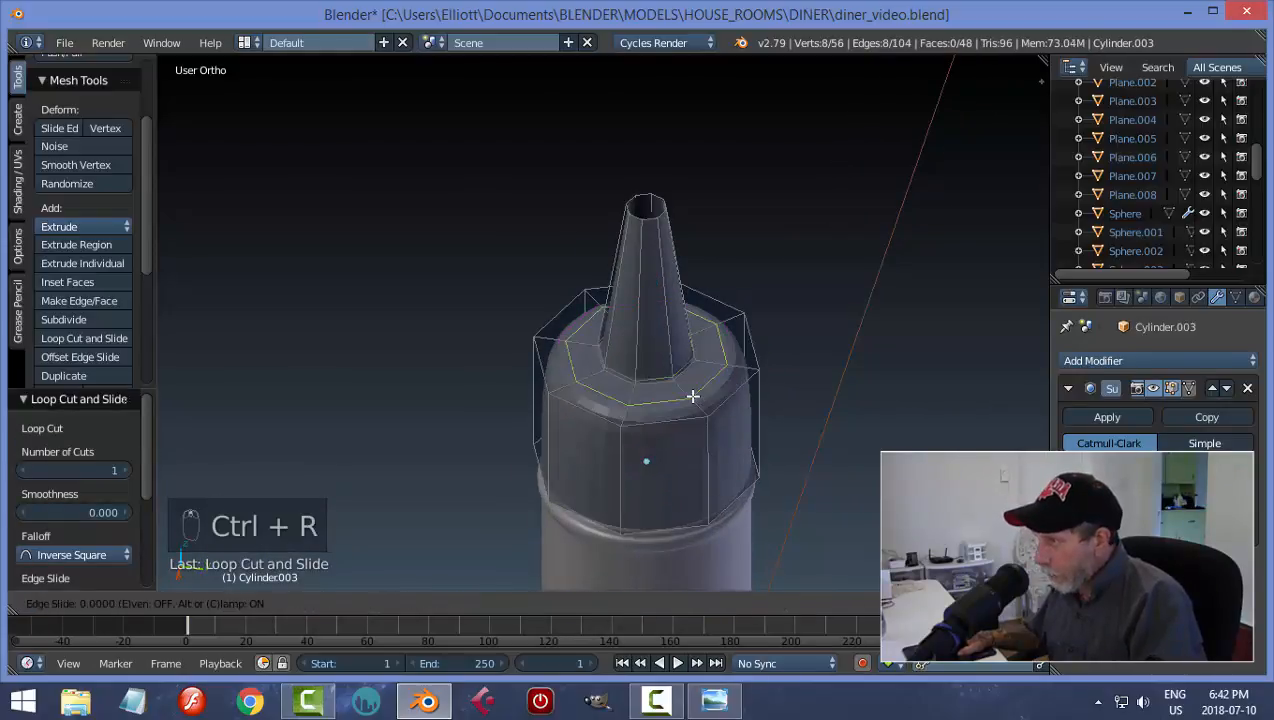
left_click(690, 393)
left_click(680, 381)
middle_click_drag(719, 407, 716, 352)
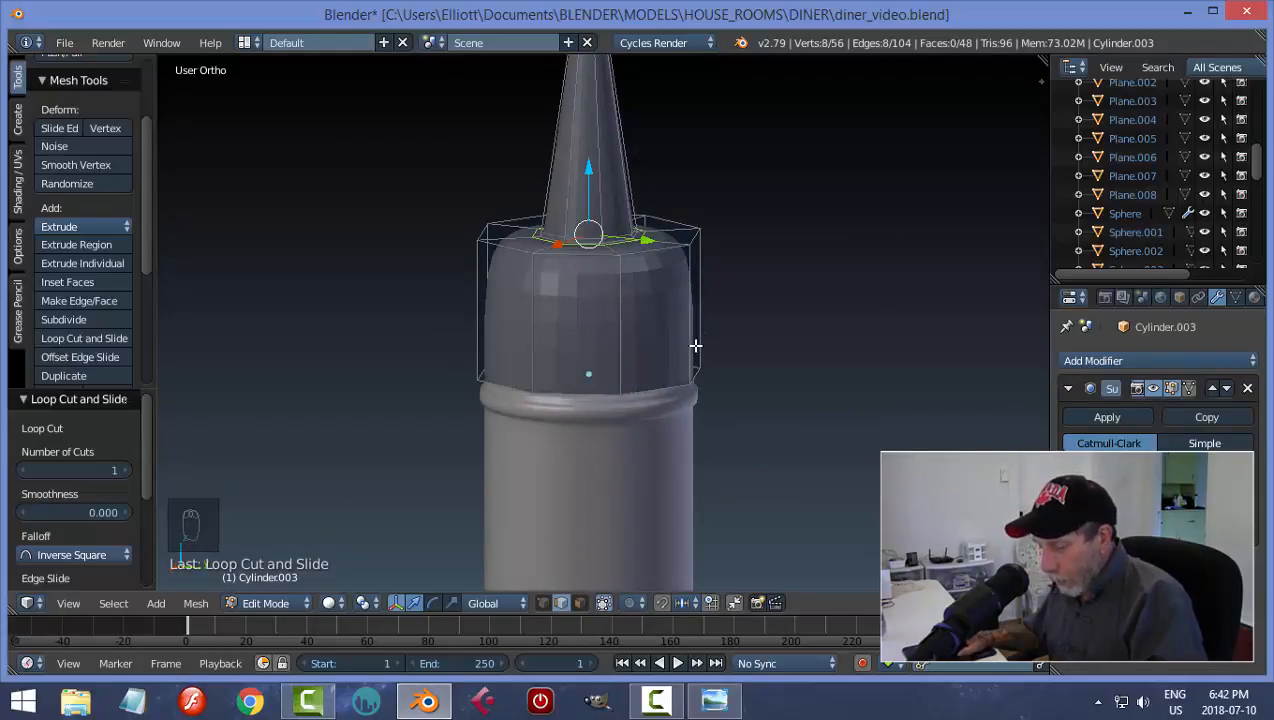
- Add two edge loops around the cap wall, one just below its top edge and one about a third of the way down
key("ctrl+r")
left_click(690, 322)
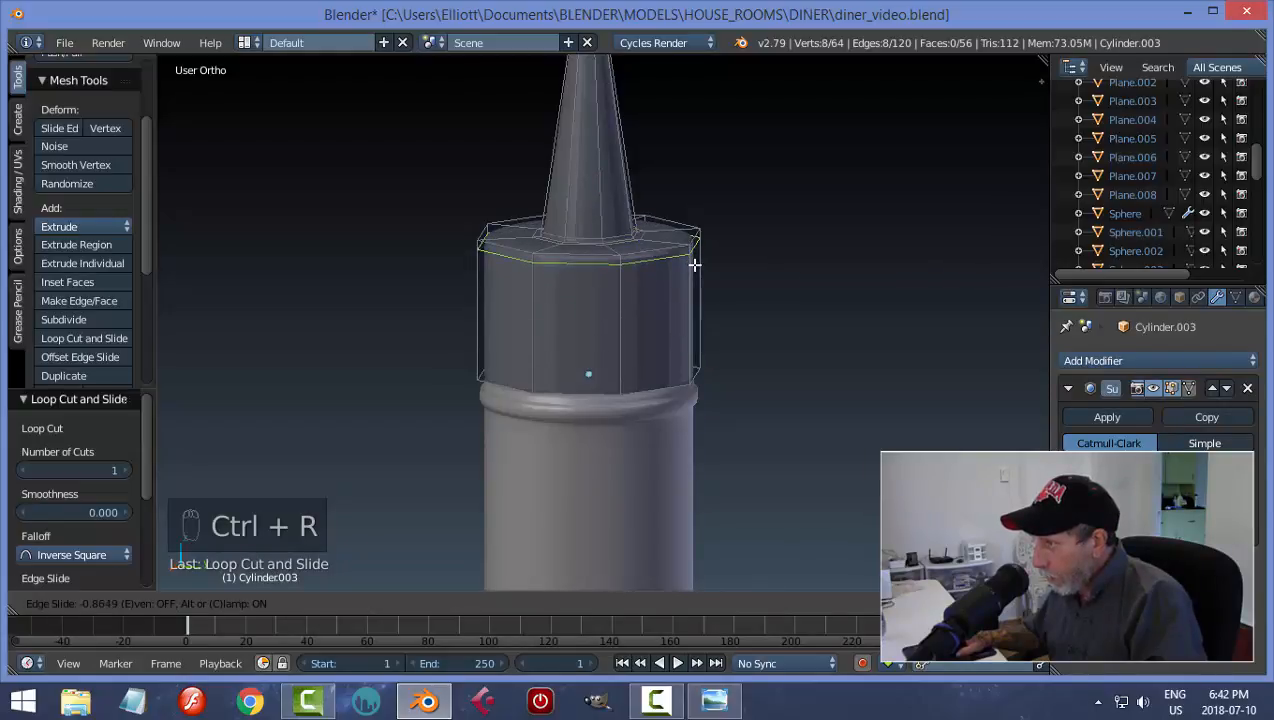
left_click(694, 263)
key("ctrl+r")
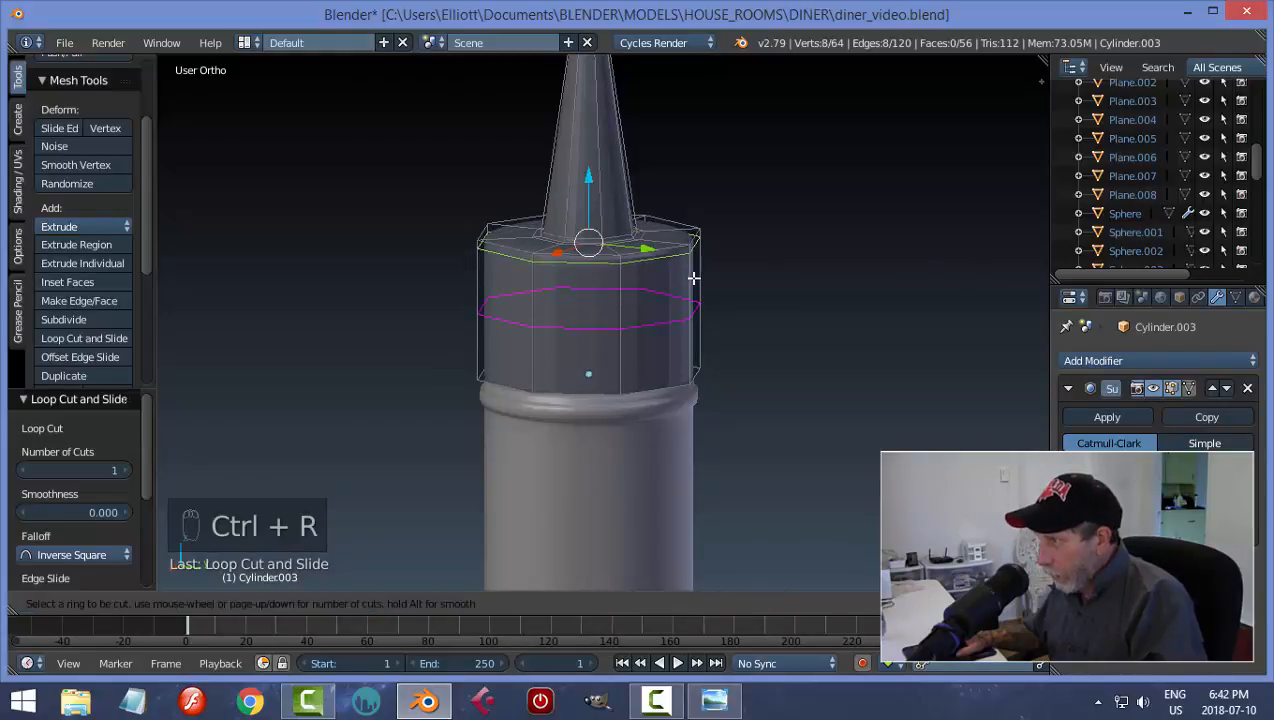
left_click(694, 271)
left_click(694, 251)
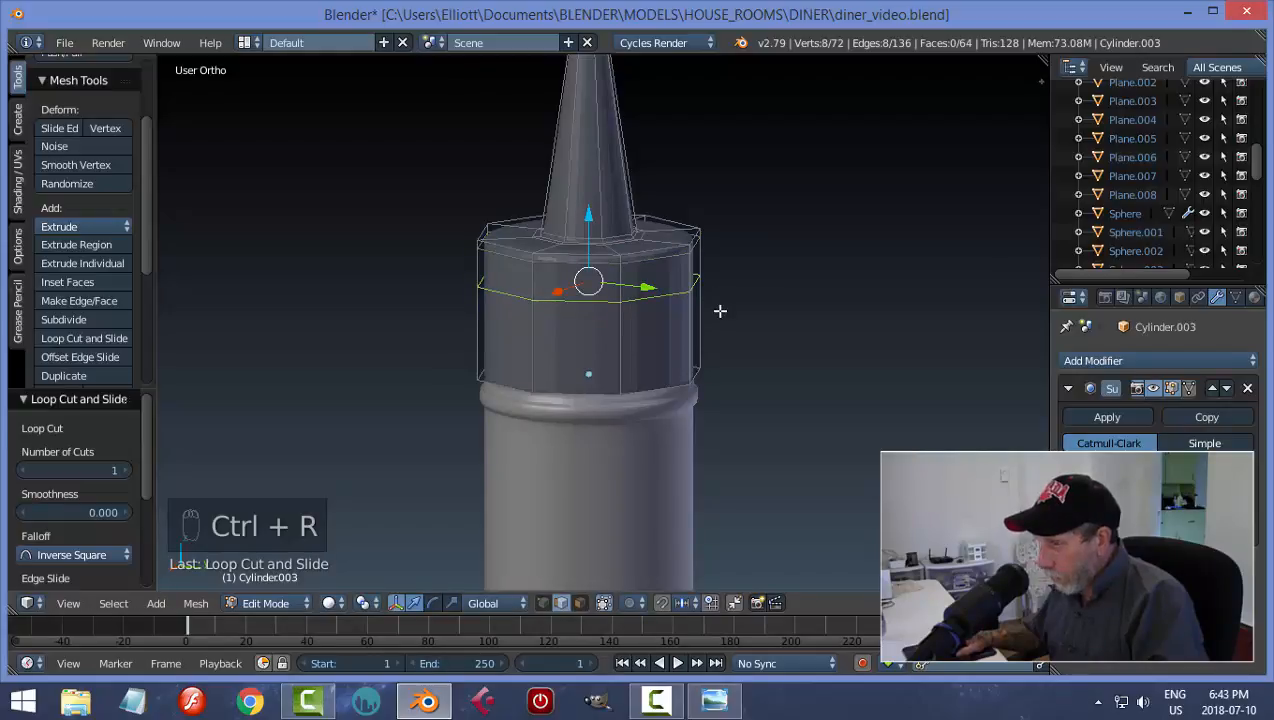
key("a")
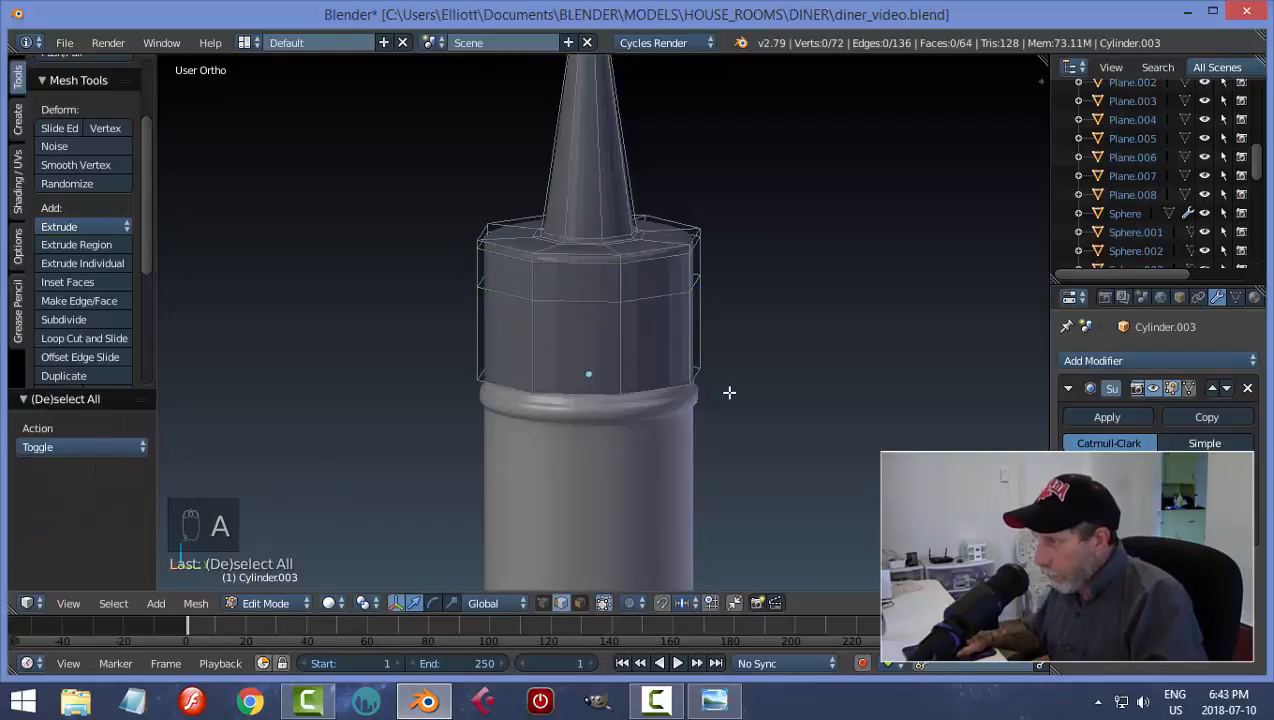
- Add a centred edge loop in the cap wall's lower section and move the loop above it down 0.012 on Z
scroll(702, 336, "up", 3)
key("ctrl+r")
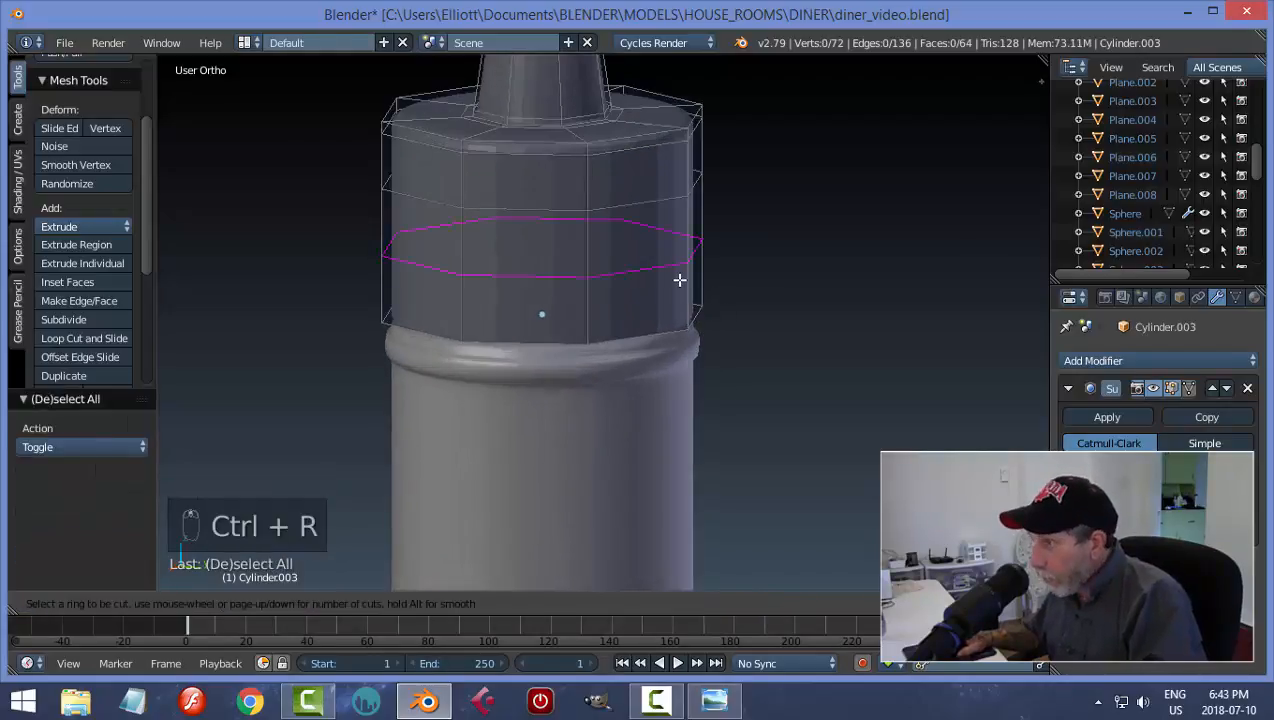
left_click(679, 280)
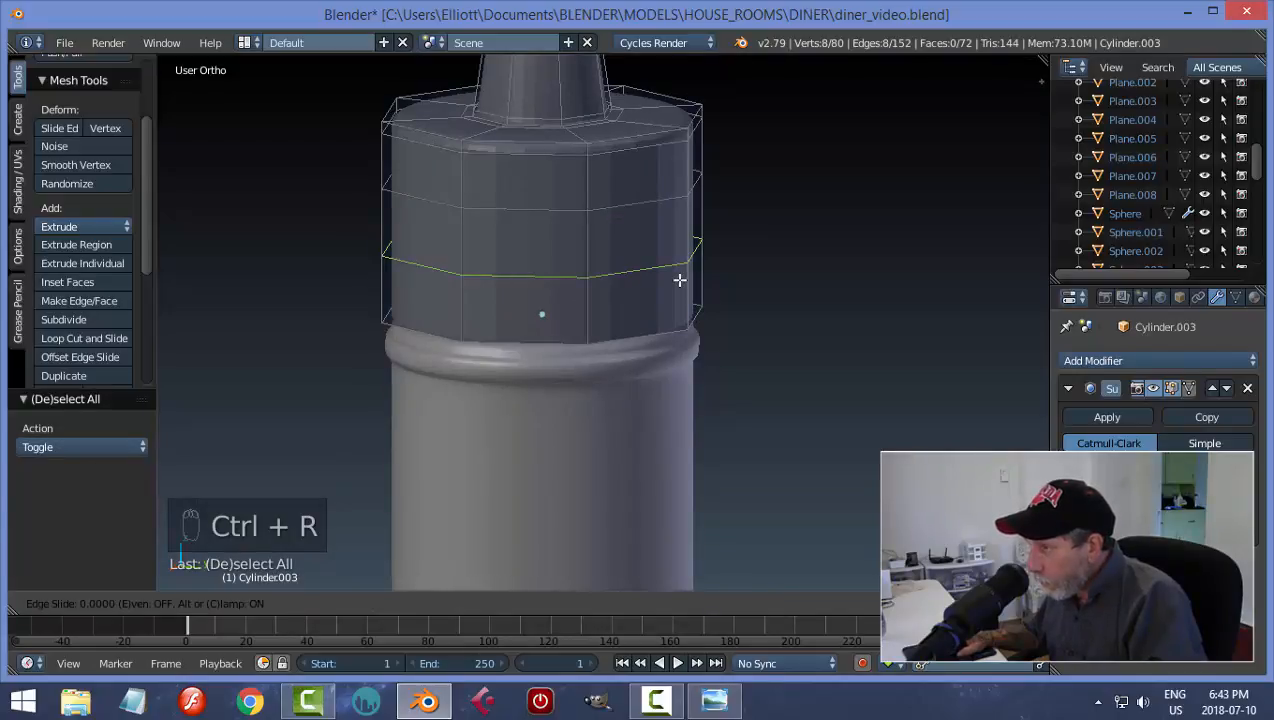
left_click(679, 280)
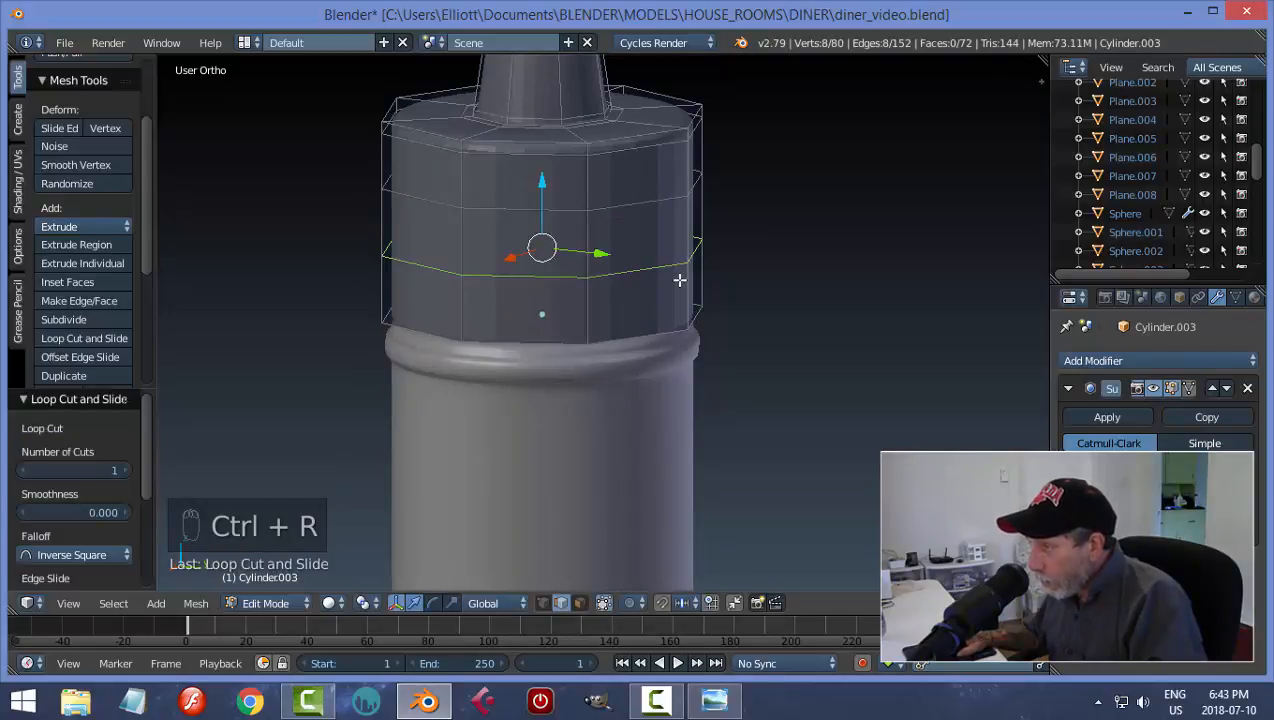
key("a")
right_click(645, 205, "alt")
left_click_drag(546, 128, 552, 147)
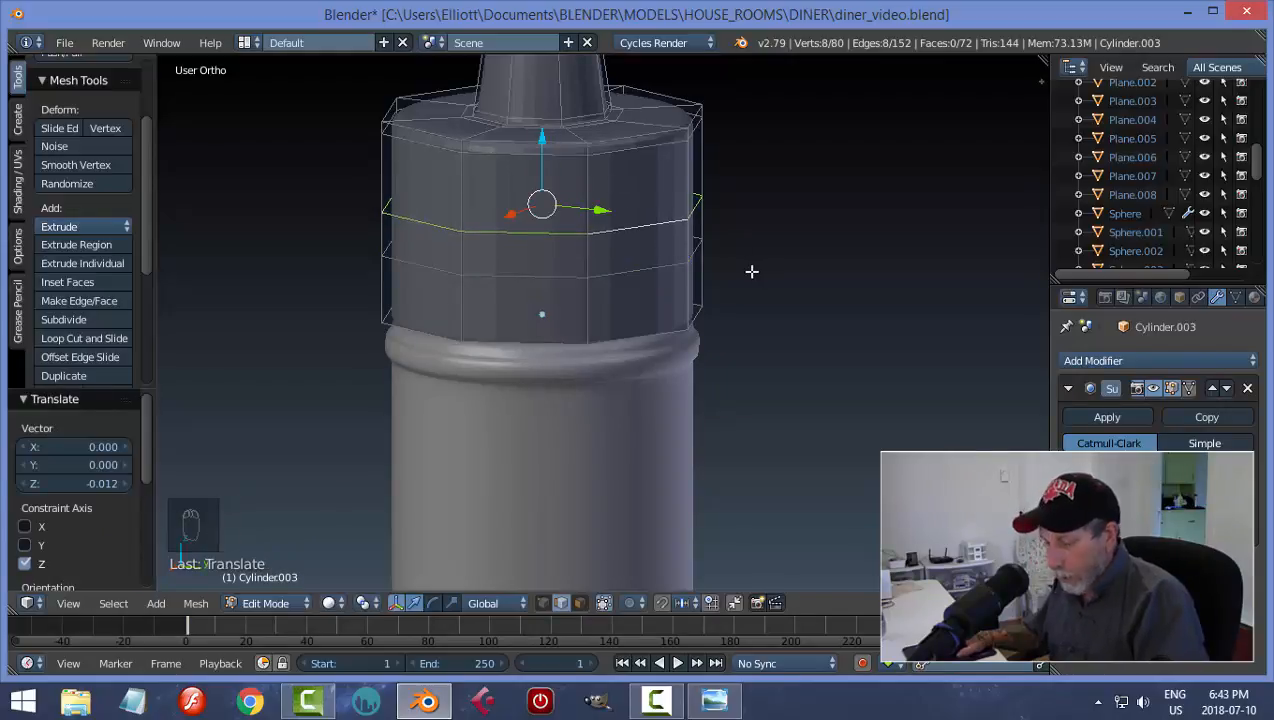
- Add the lower wall loop to the selected one and bevel both with an offset of about 0.004 into narrow bands
right_click(702, 274, "alt+shift")
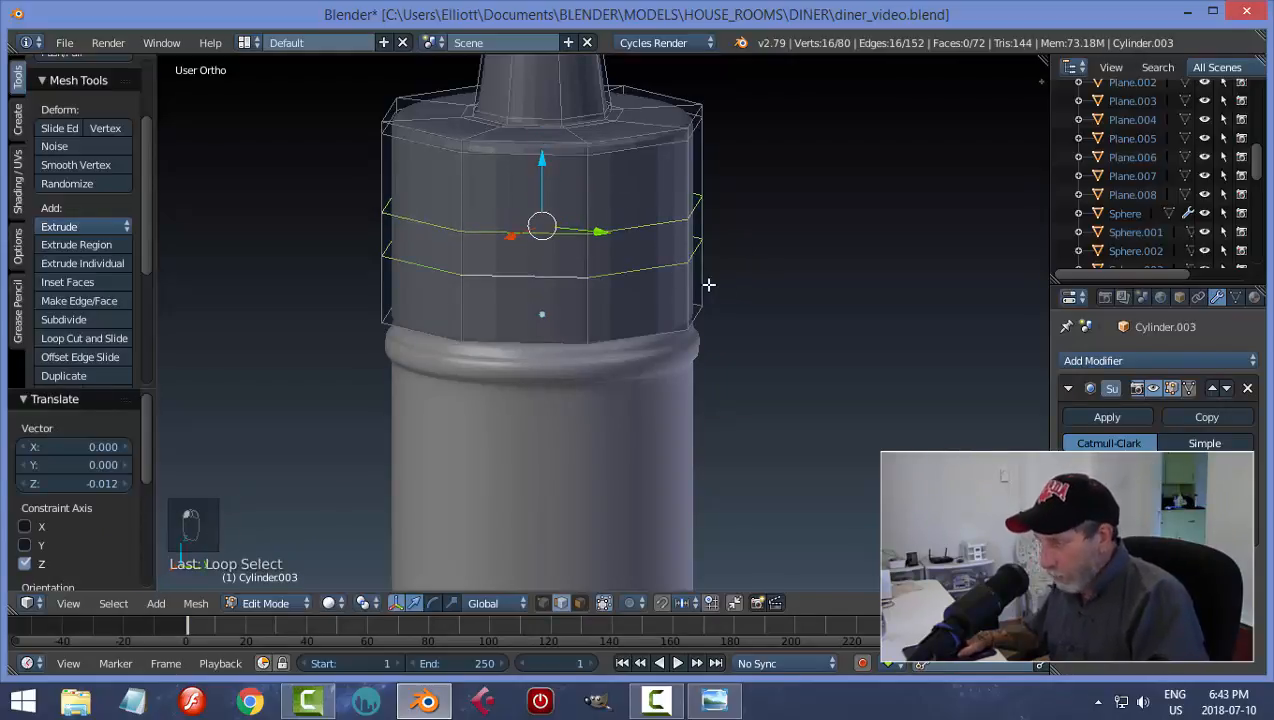
key("ctrl+b")
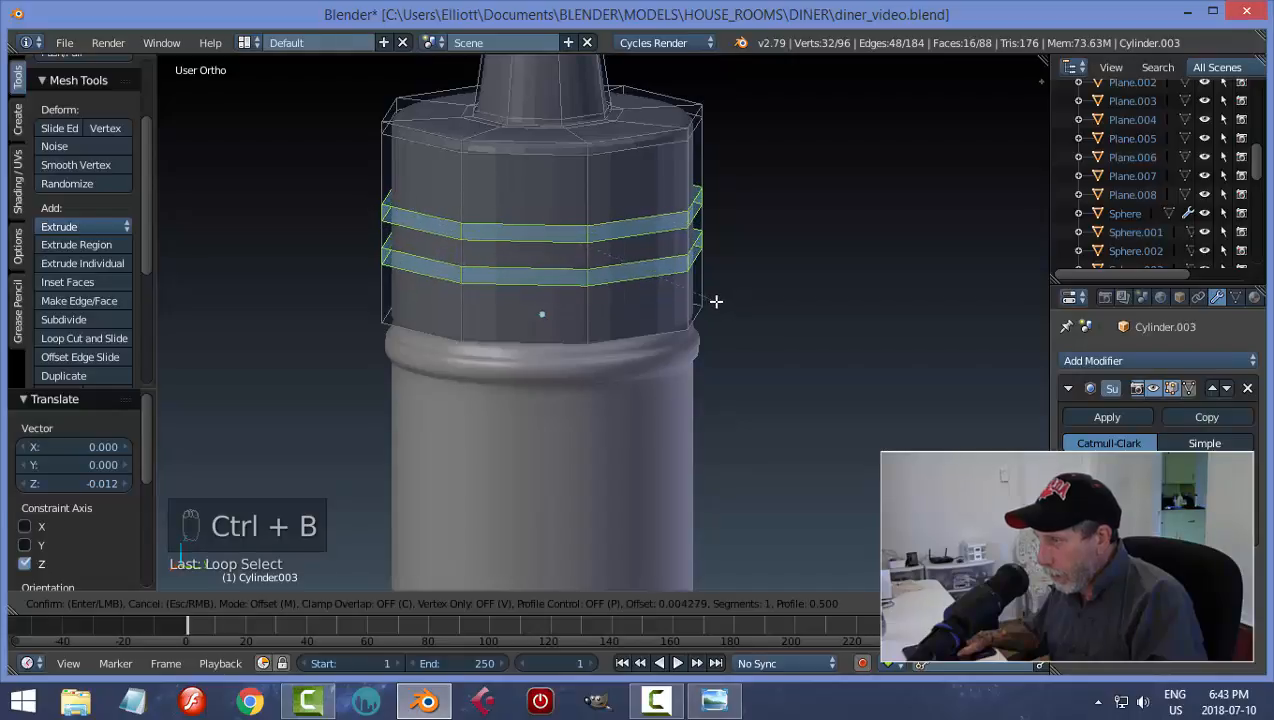
left_click(716, 301)
- Extrude the two narrow bands and scale them slightly outward with Z locked to form raised rings around the cap
key("e")
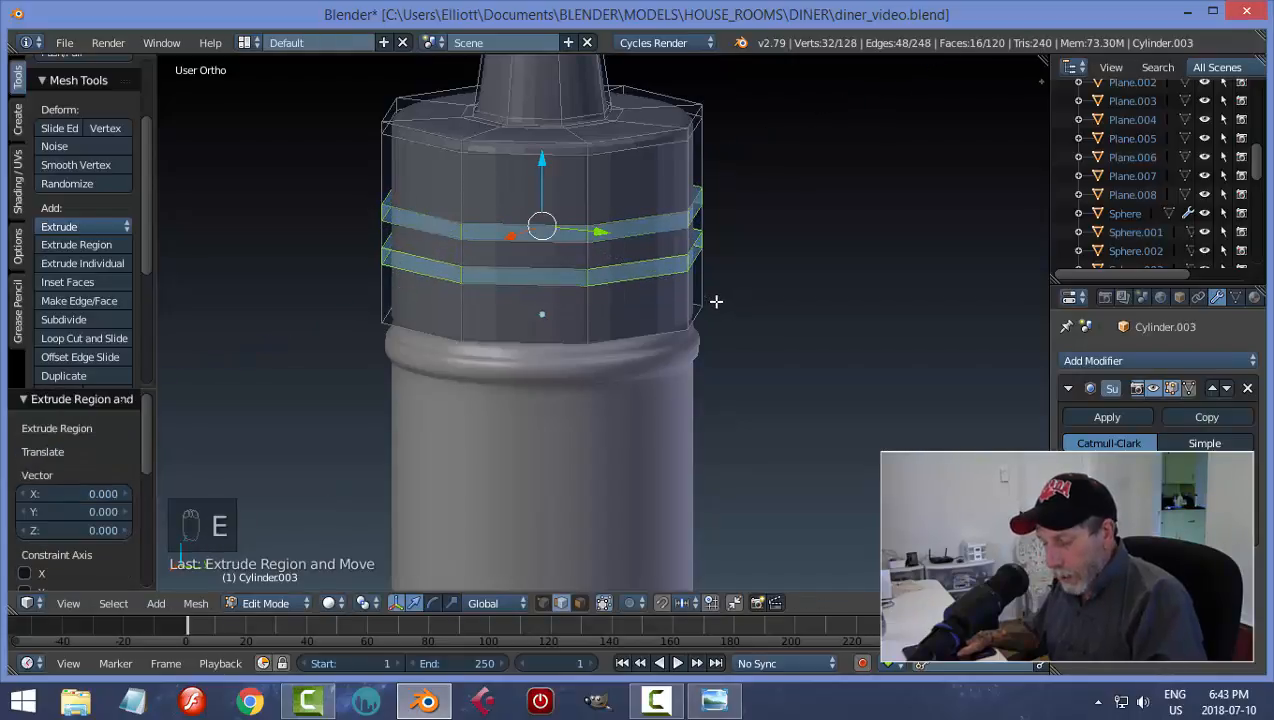
key("s")
key("shift+z")
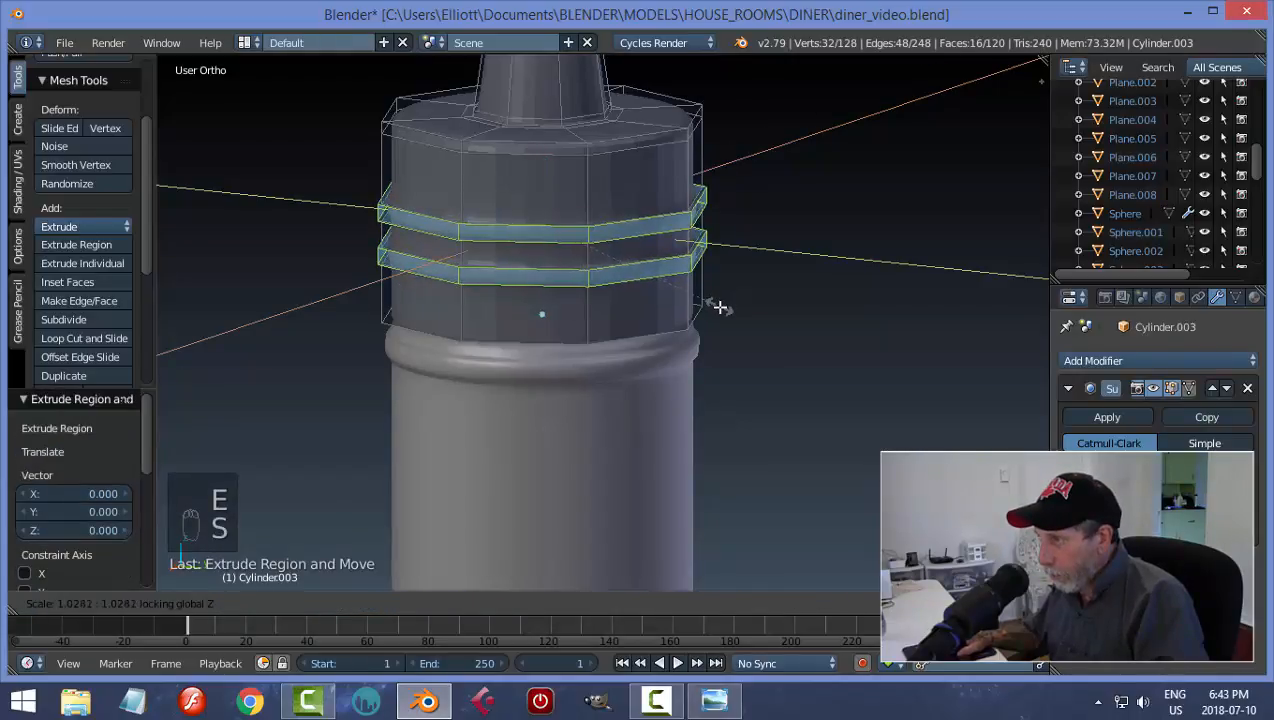
left_click(722, 312)
key("a")
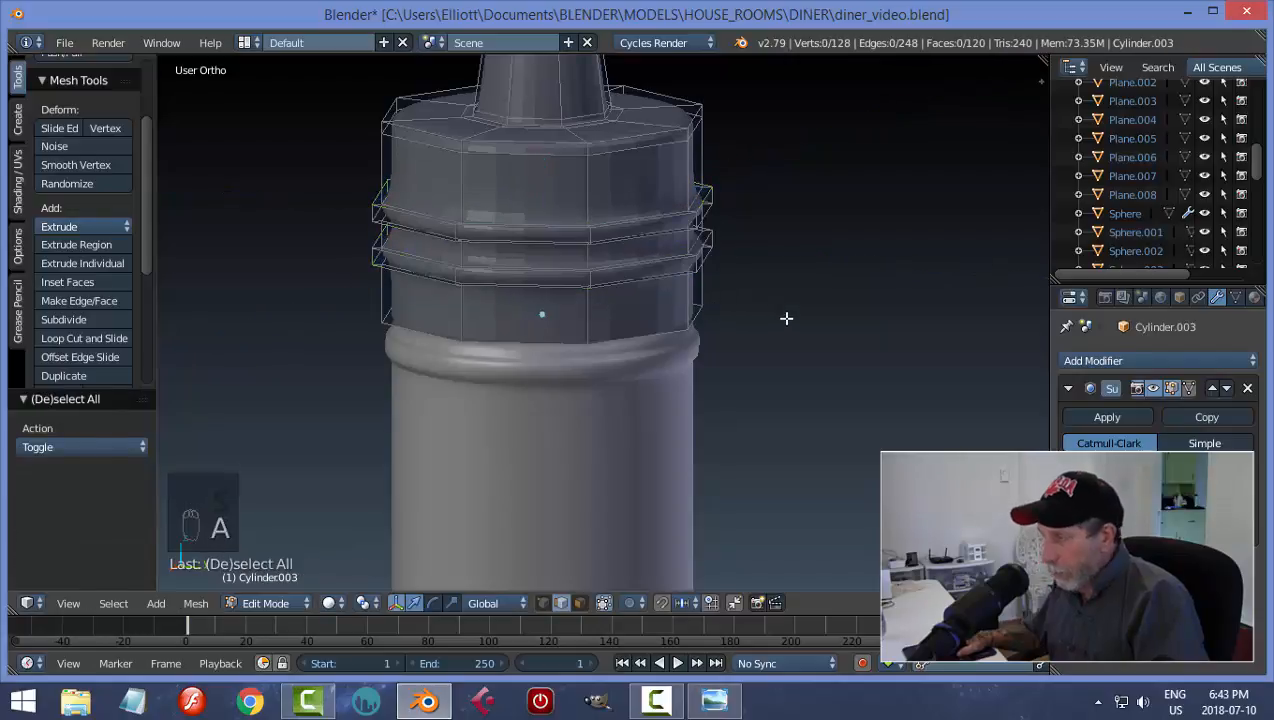
key("ctrl+r")
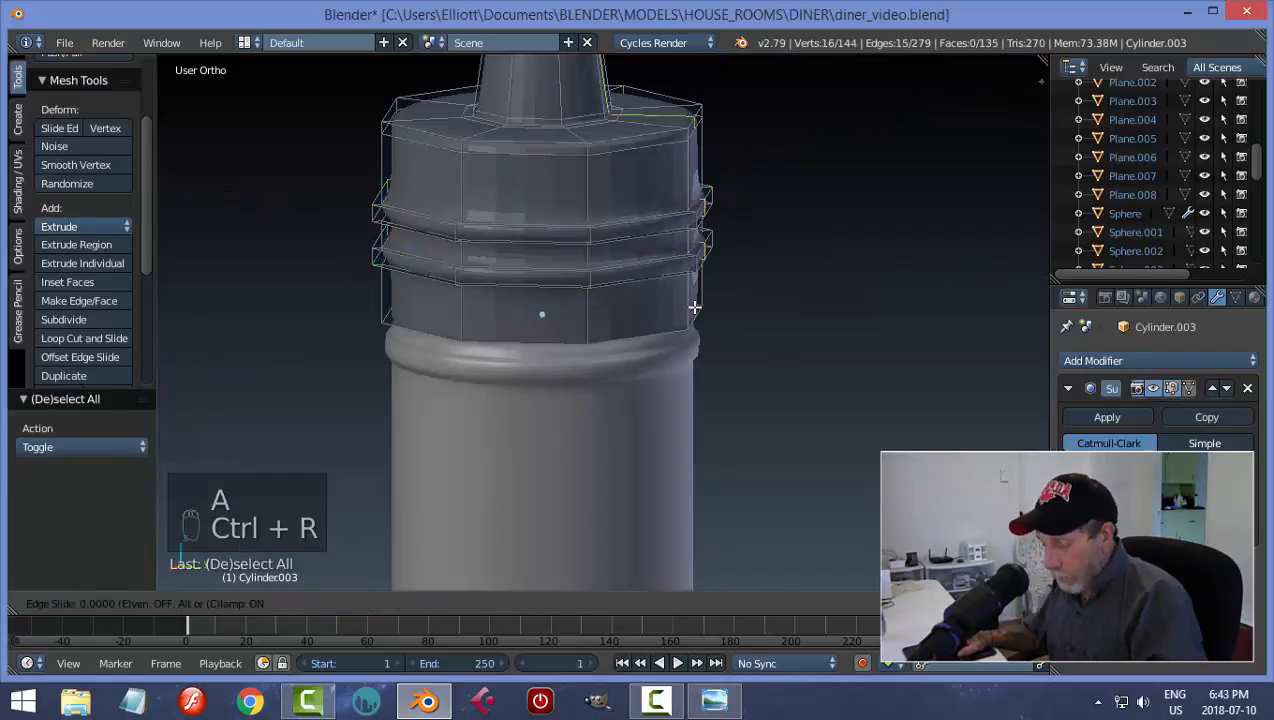
left_click(695, 306)
key("ctrl+z")
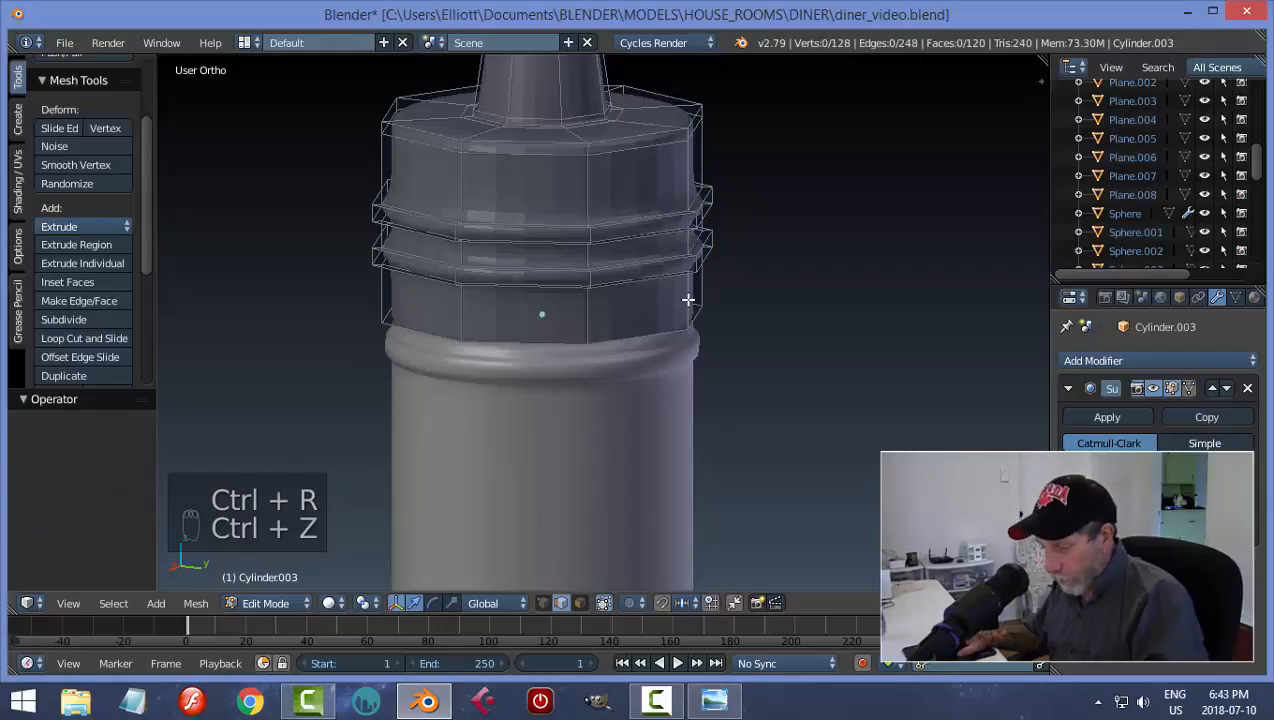
- Add supporting edge loops to the cap wall, one just below the lower raised ring and one just above the upper ring
key("ctrl+r")
left_click(685, 296)
left_click(688, 279)
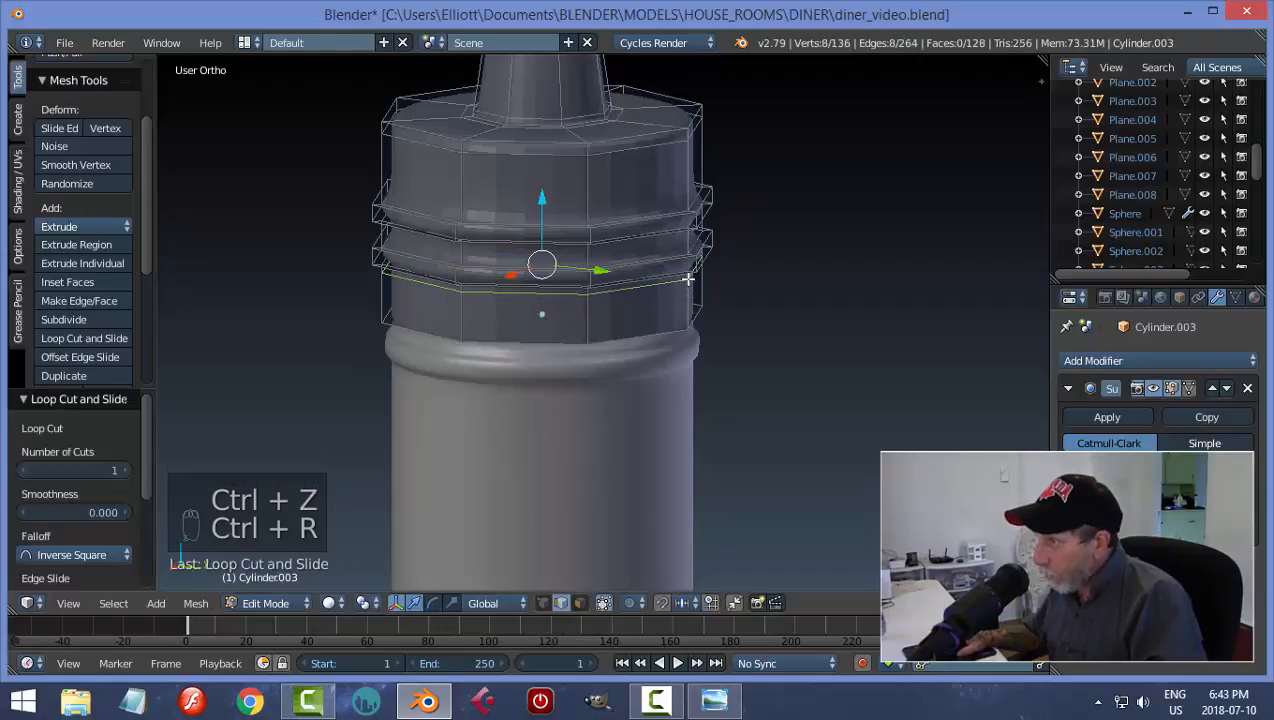
key("ctrl+r")
left_click(692, 172)
left_click(689, 197)
middle_click_drag(752, 276, 751, 257)
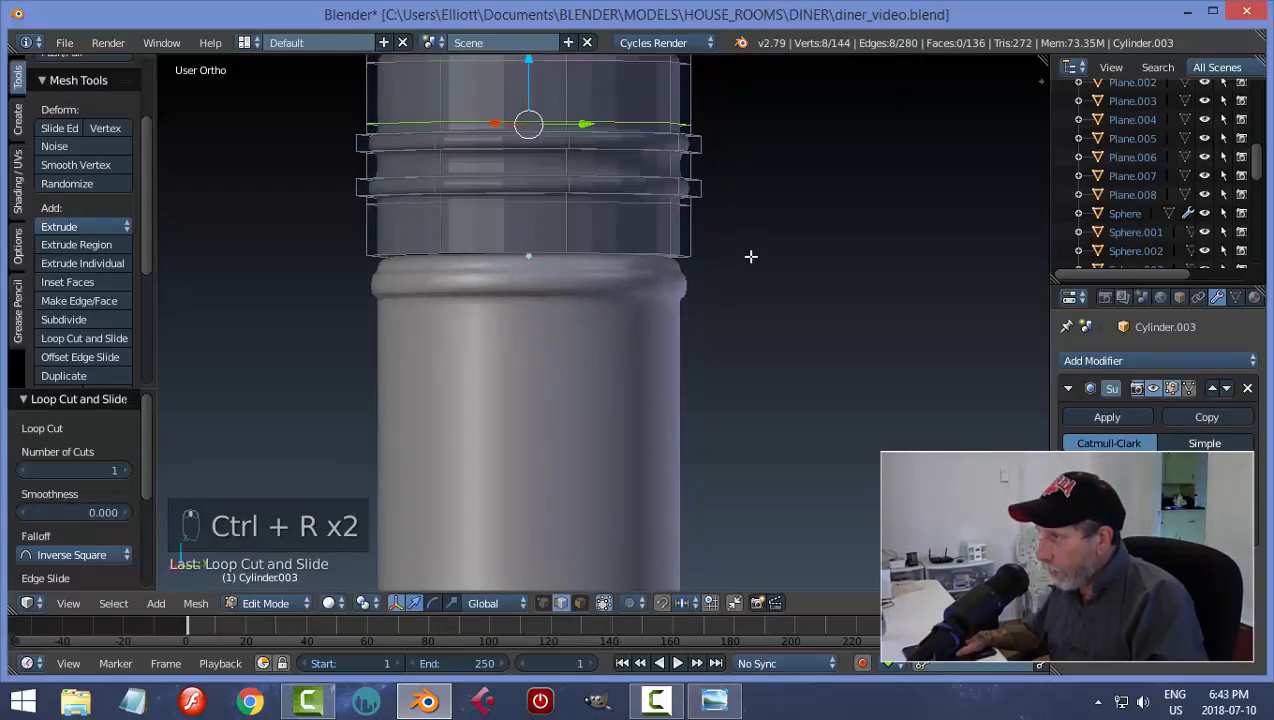
- Add two edge loops between the raised rings, one close to each ring, and return to Object Mode
key("ctrl+r")
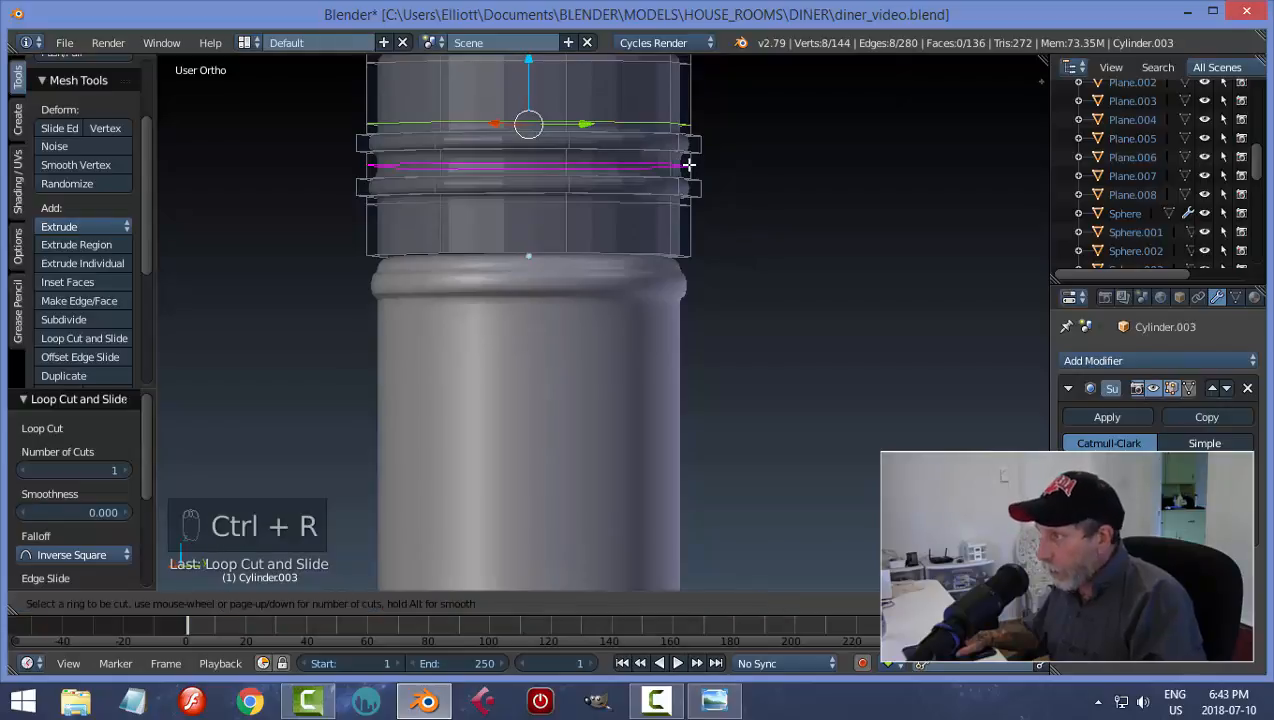
left_click(689, 163)
left_click(689, 157)
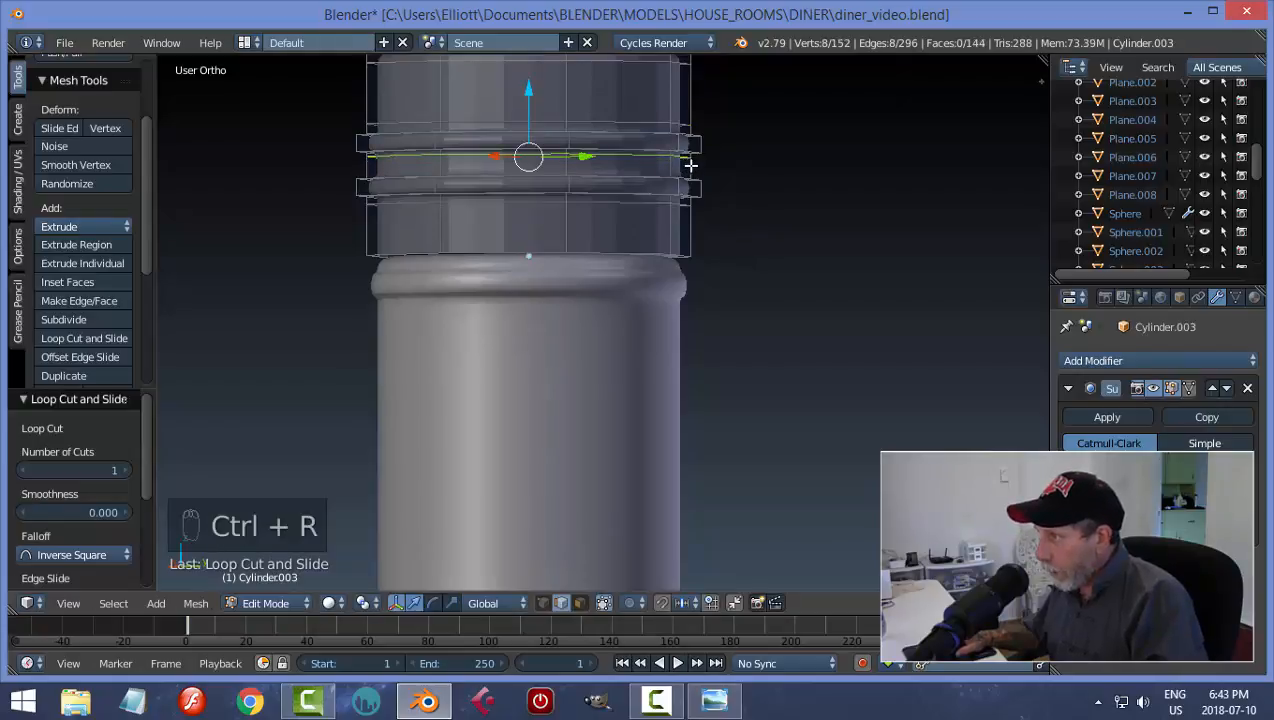
key("ctrl+r")
left_click(689, 166)
left_click(689, 172)
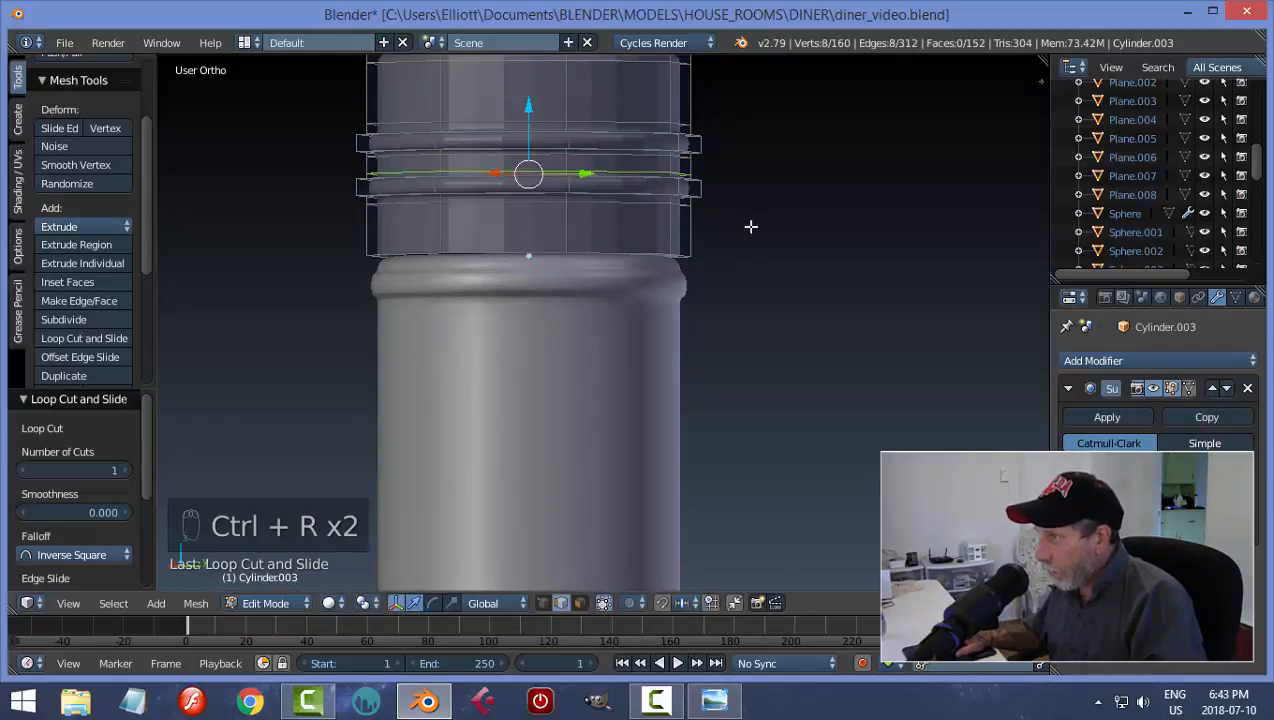
key("a")
key("Tab")
- Apply smooth shading to the cap
scroll(783, 317, "down", 2)
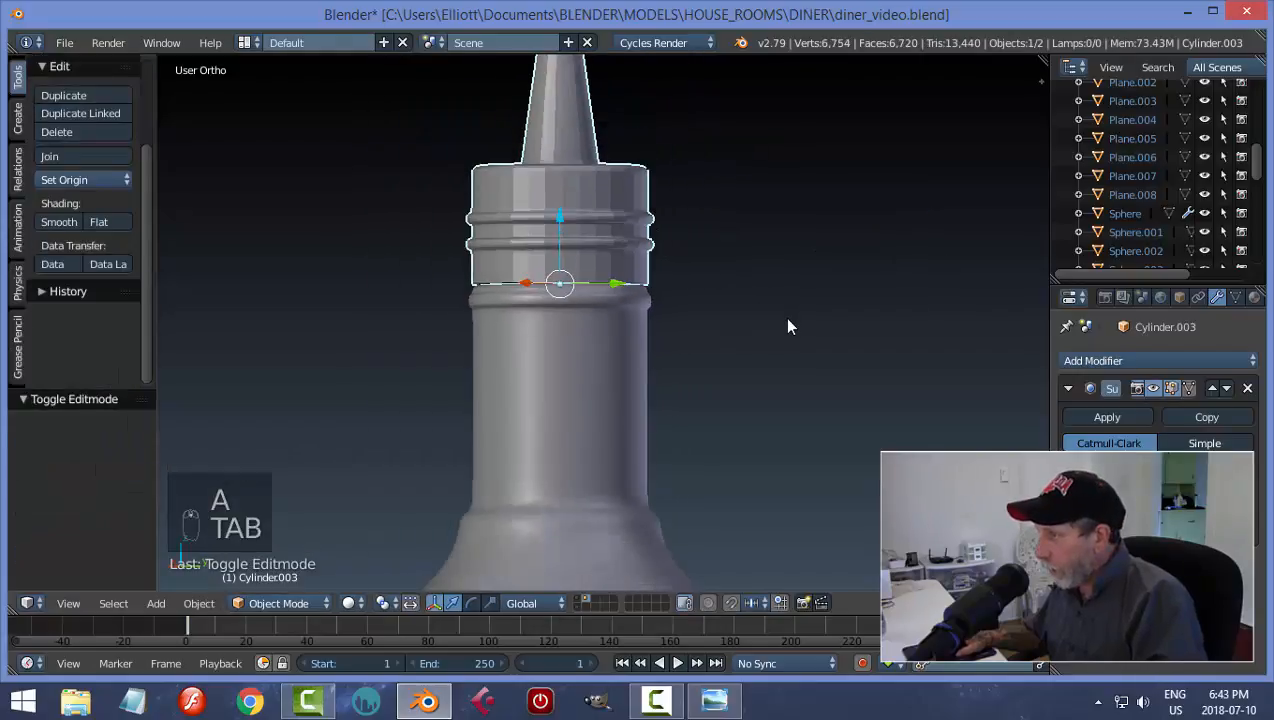
middle_click_drag(783, 317, 792, 372)
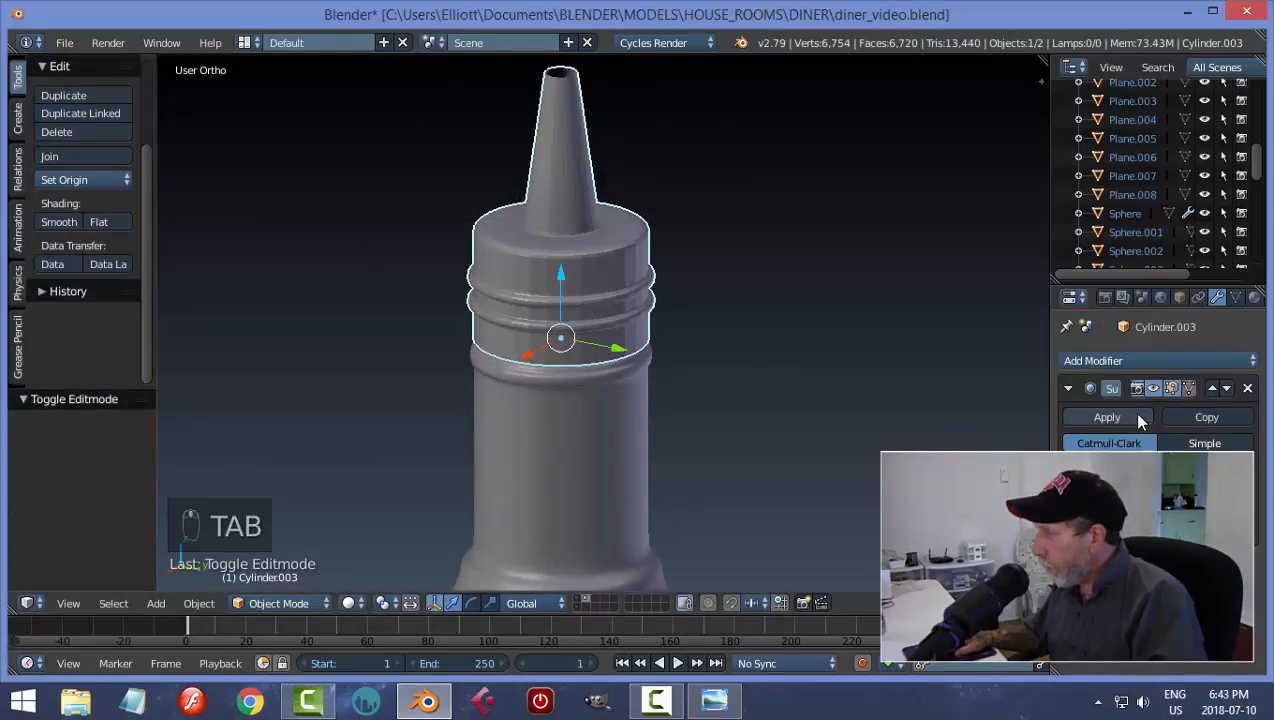
scroll(722, 410, "down", 2)
right_click(603, 283)
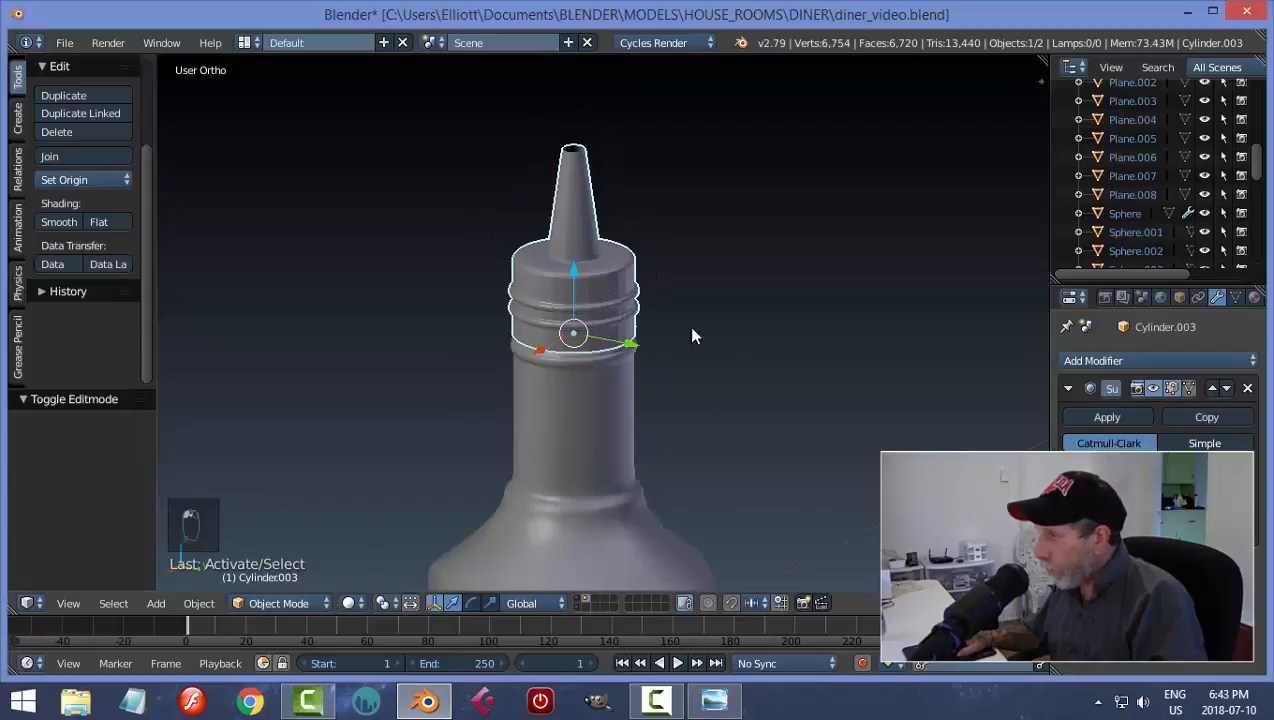
left_click(78, 223)
key("a")
scroll(740, 415, "down", 2)
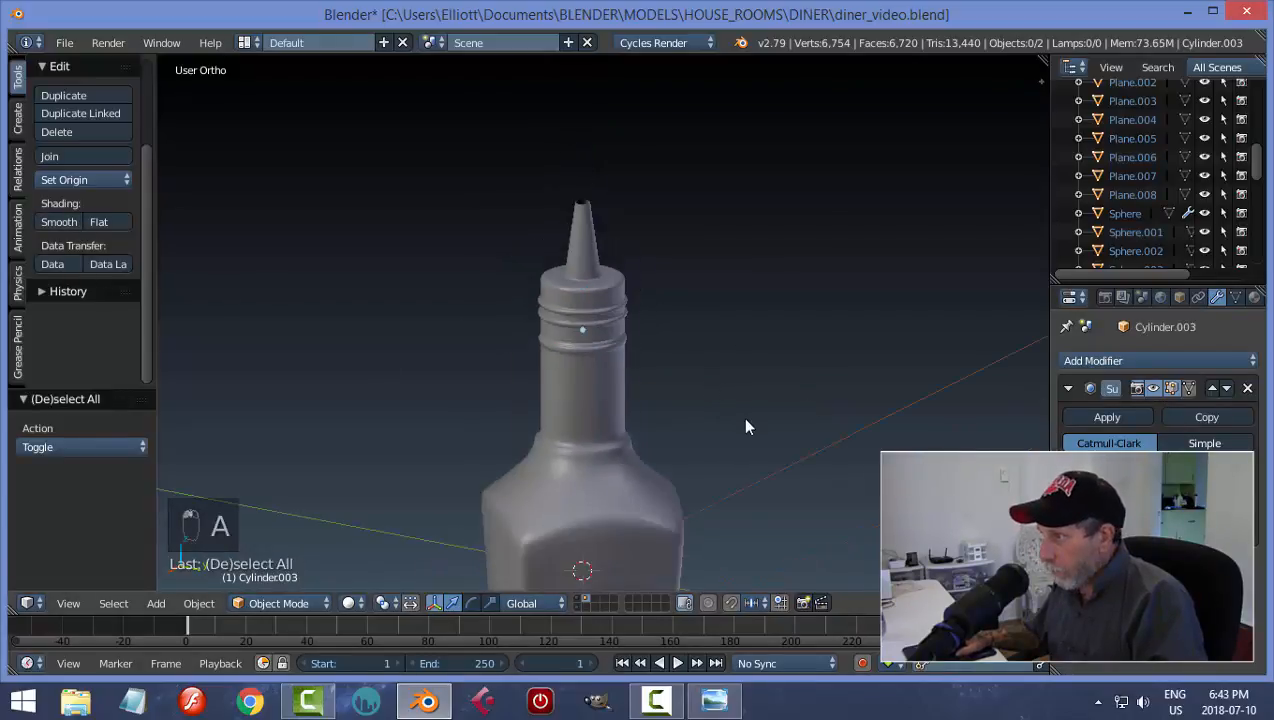
- Scale the whole cap to 1.059
scroll(722, 373, "up", 4)
right_click(614, 252)
scroll(678, 270, "down", 1)
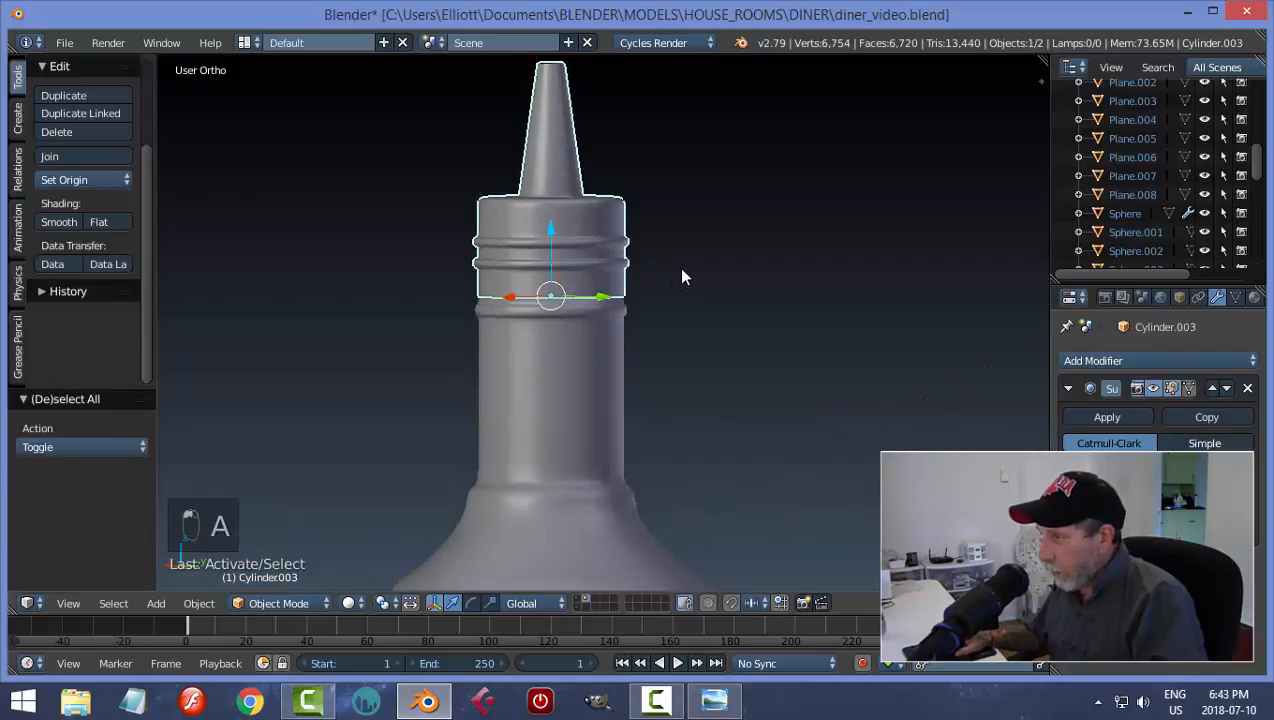
middle_click_drag(681, 269, 699, 312, "shift")
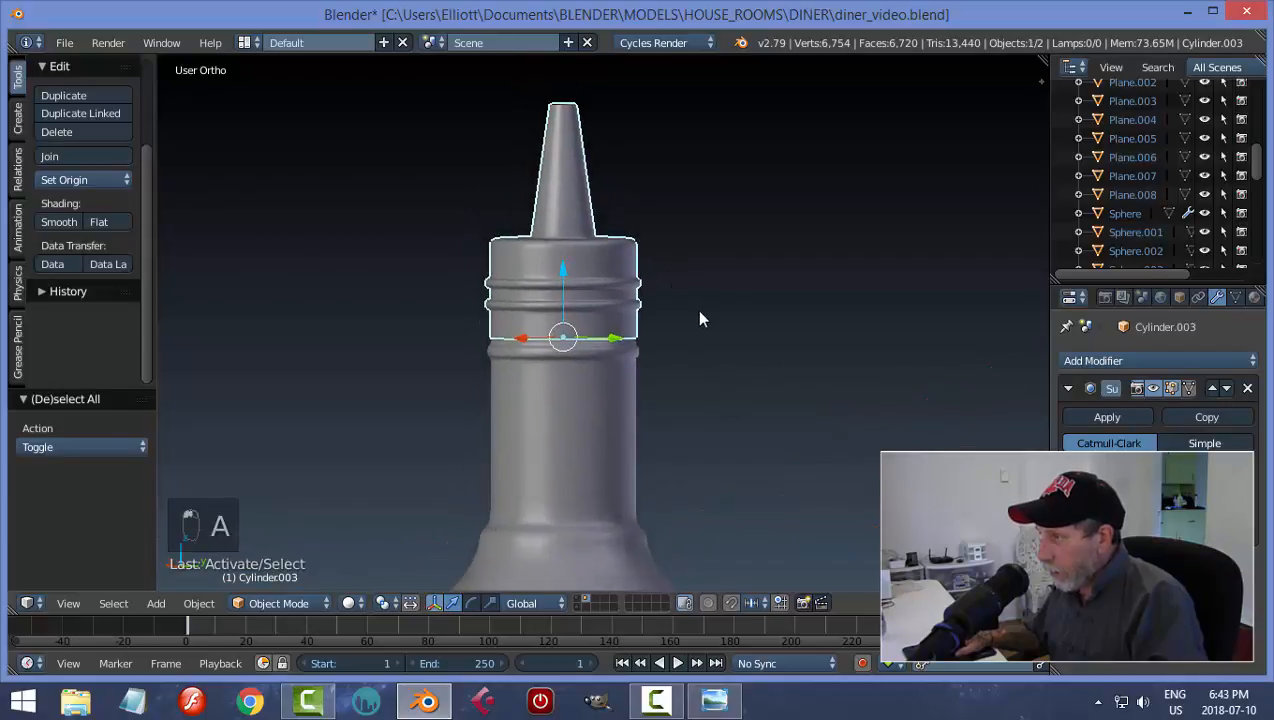
key("s")
left_click(670, 355)
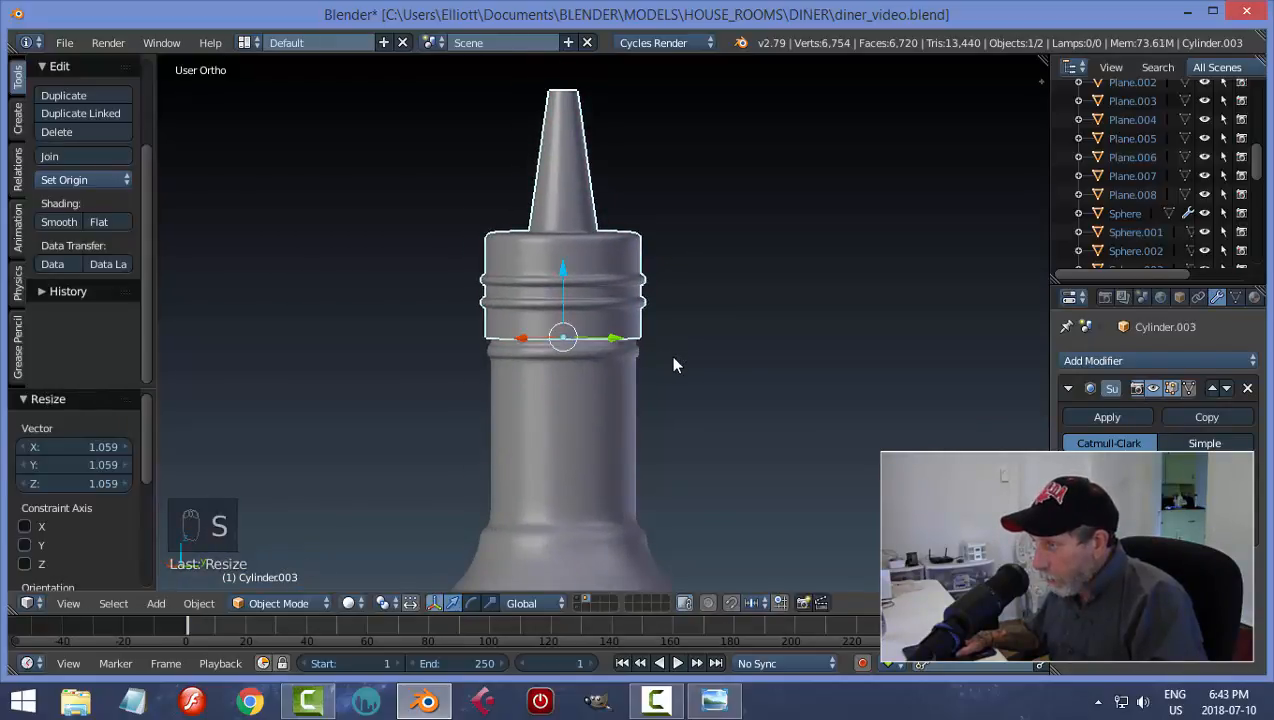
- Lower the cap about 0.012 on Z over the bottle's lip
key("g")
key("z")
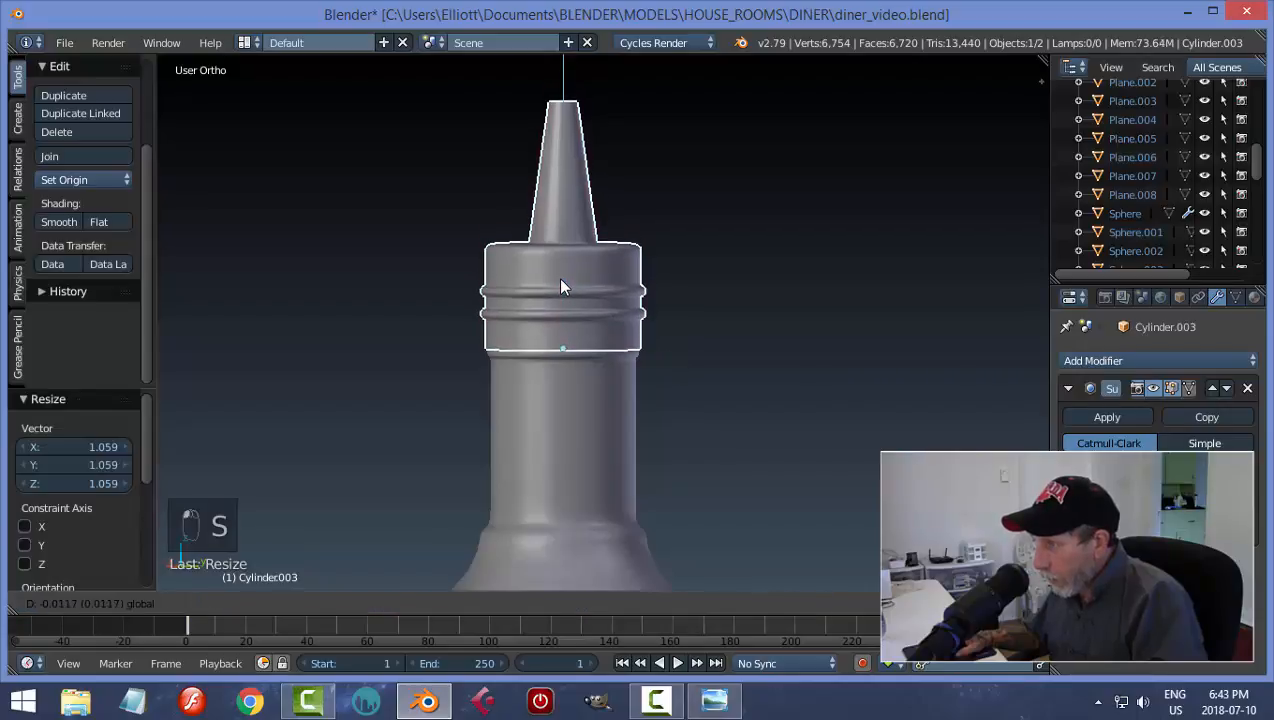
left_click(704, 345)
key("a")
scroll(713, 358, "down", 4)
middle_click_drag(717, 379, 603, 390)
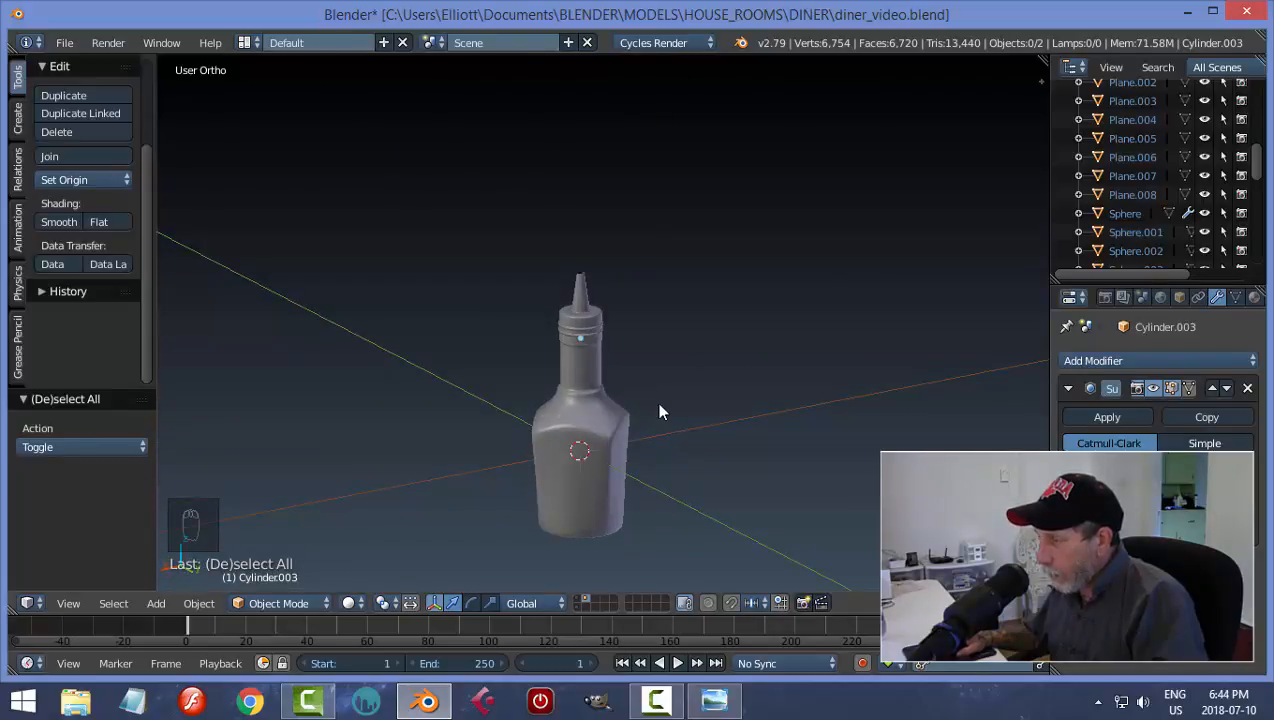
scroll(659, 404, "up", 2)
scroll(658, 404, "down", 2)
middle_click_drag(650, 400, 647, 382, "shift")
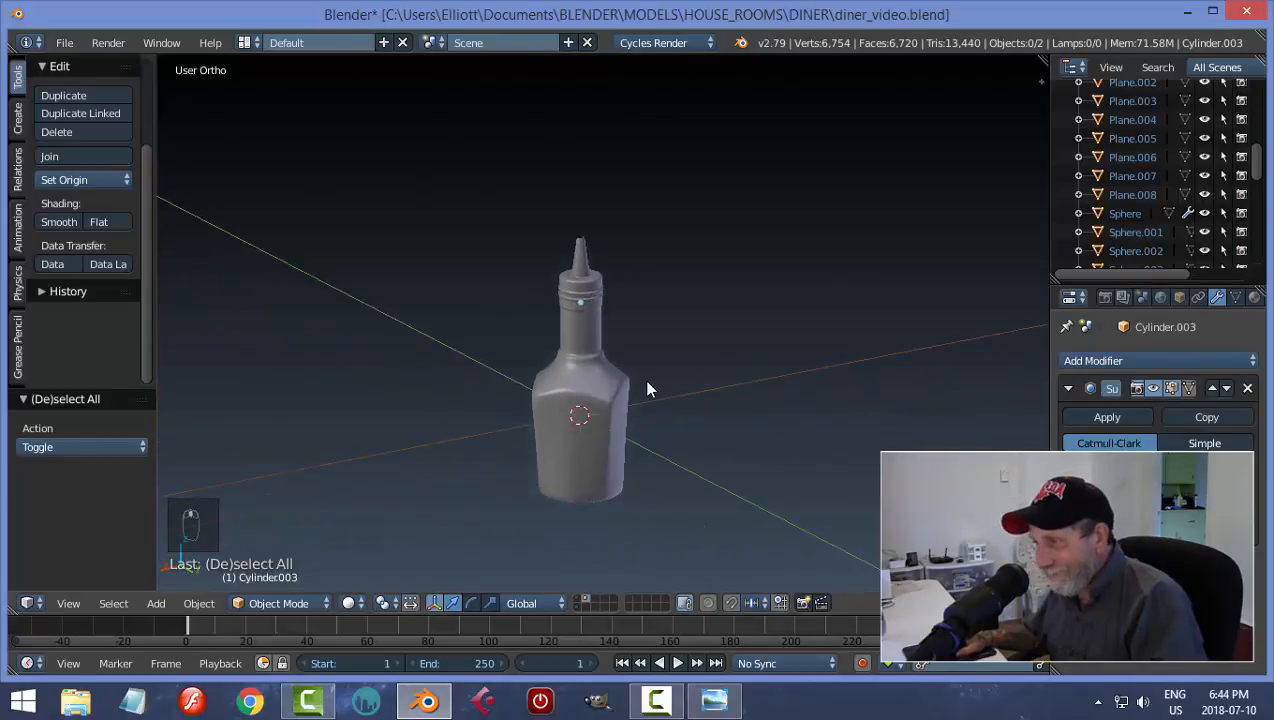
- Hide the cap so that only the bottle shows
scroll(651, 370, "up", 7)
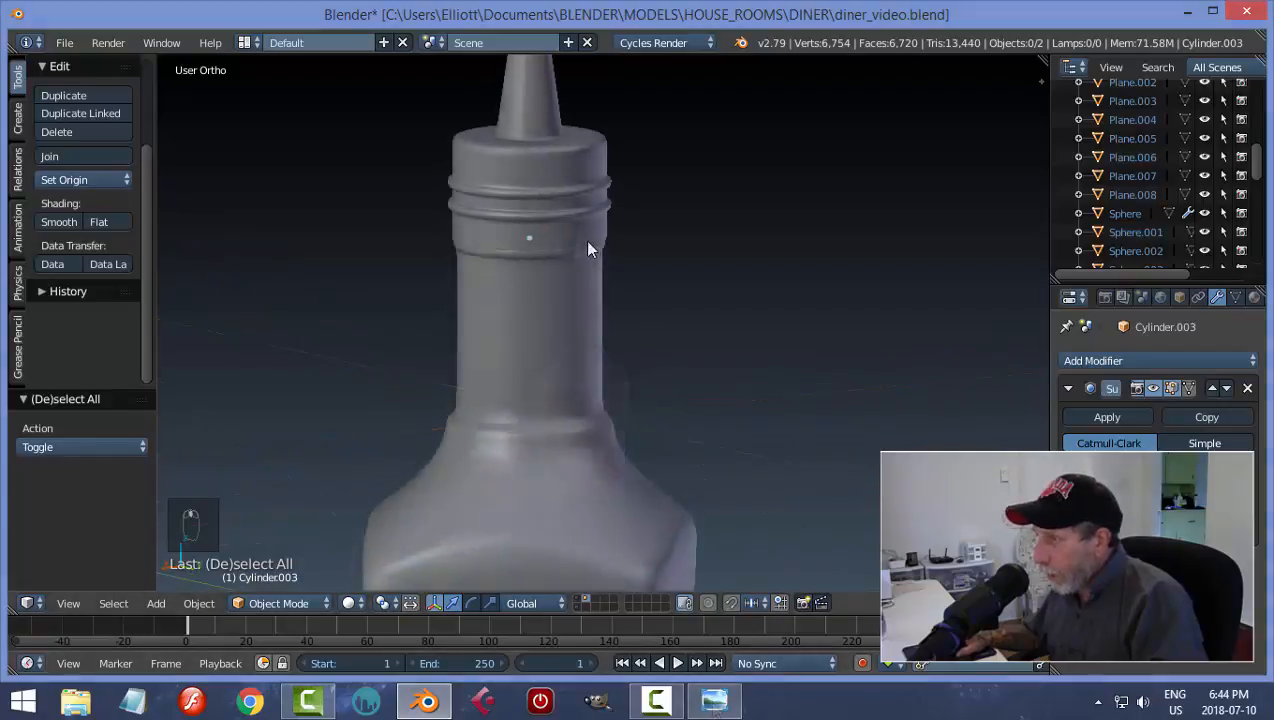
right_click(552, 191)
key("h")
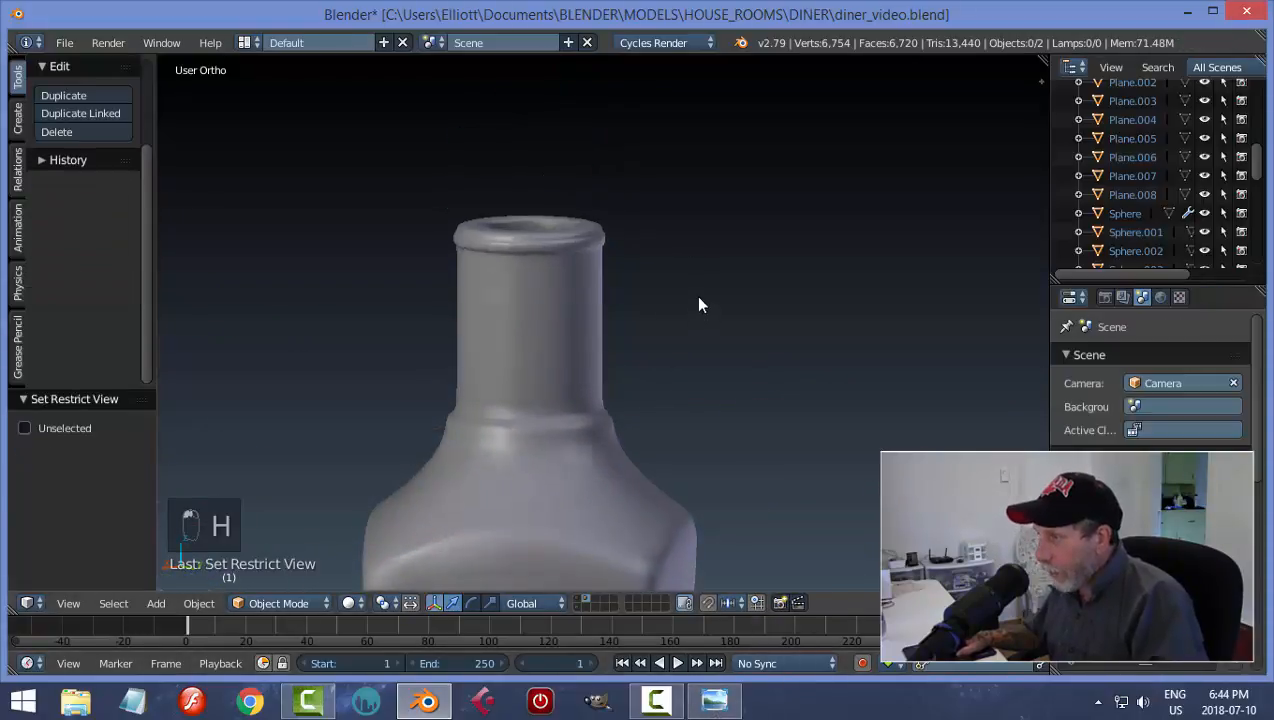
- Put the bottle into Edit Mode, shown in front view with wireframe shading
right_click(543, 298)
scroll(766, 290, "down", 2)
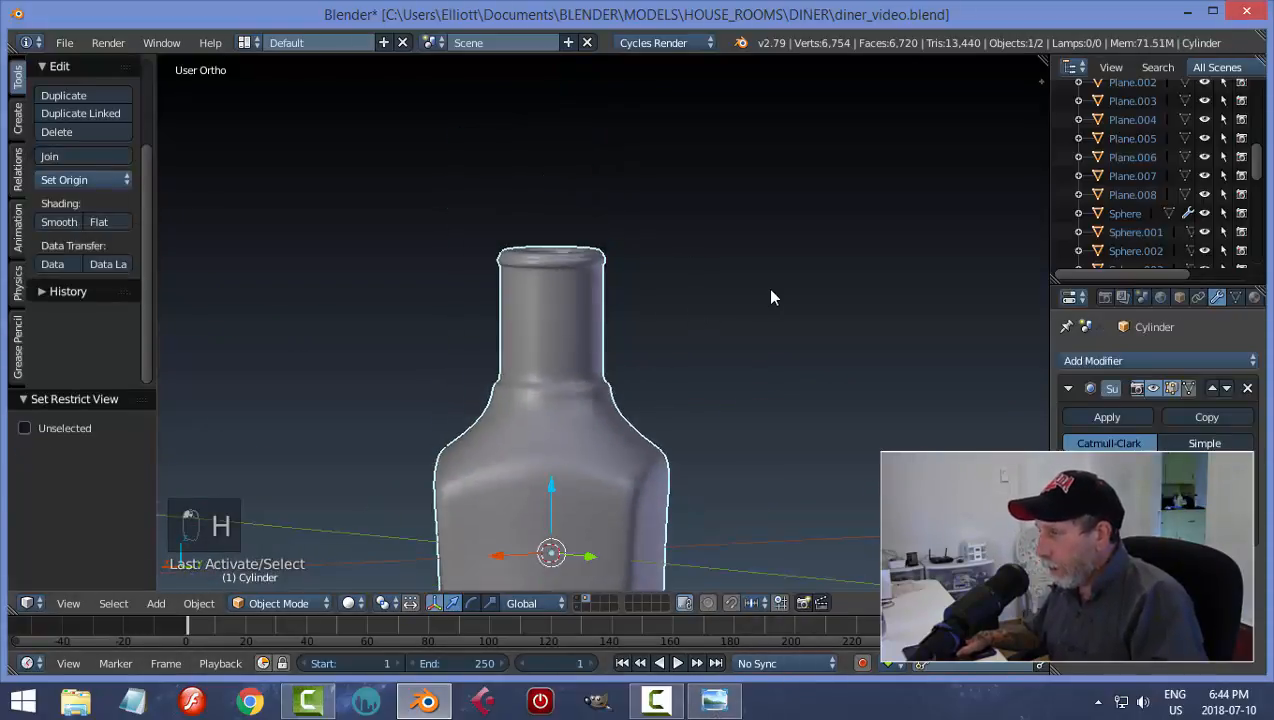
key("Tab")
key("KP_1")
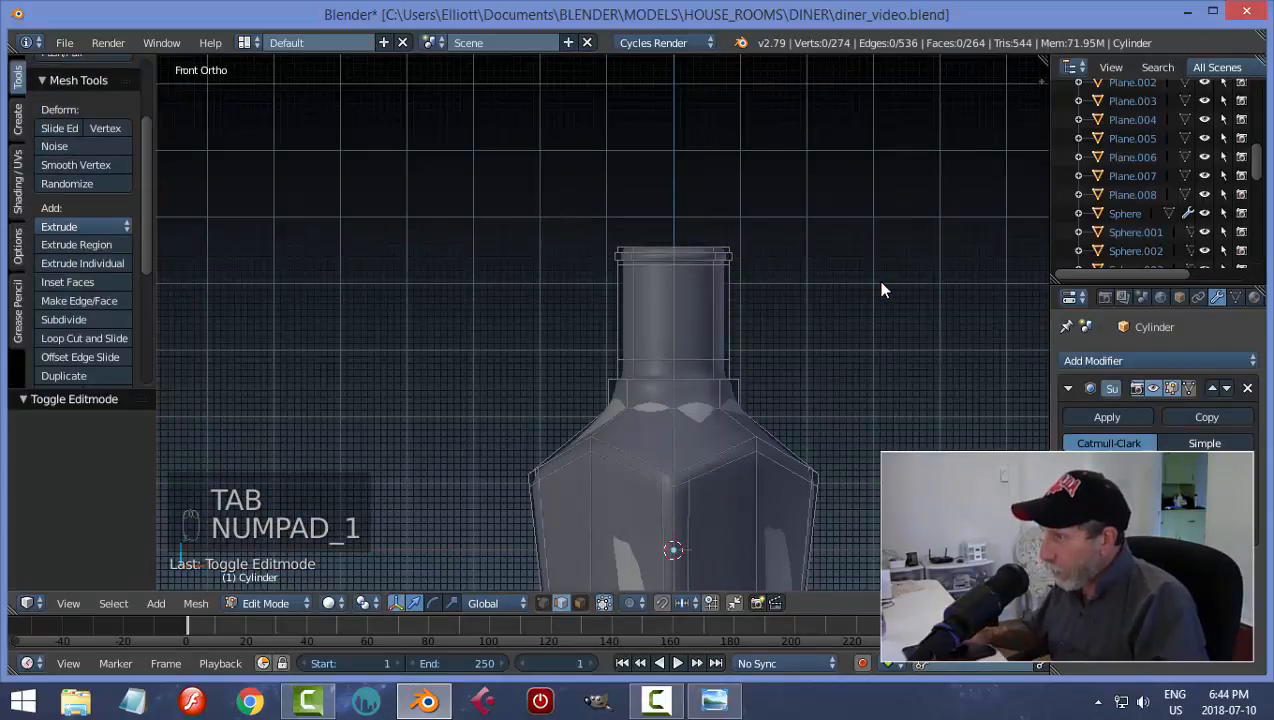
middle_click_drag(845, 326, 761, 317, "shift")
key("z")
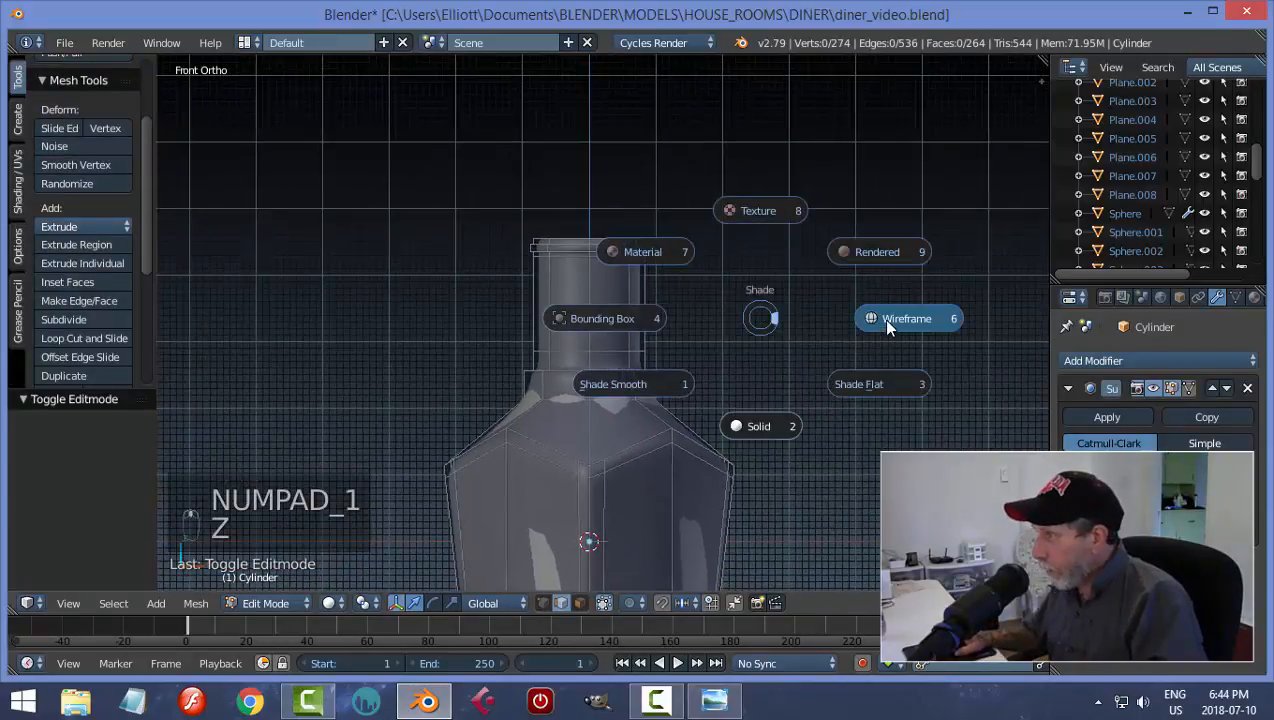
left_click(905, 318)
- Shorten the neck by moving all the lip geometry down 0.065 on Z, and return to Object Mode with solid shading
key("b")
left_click_drag(445, 195, 693, 275)
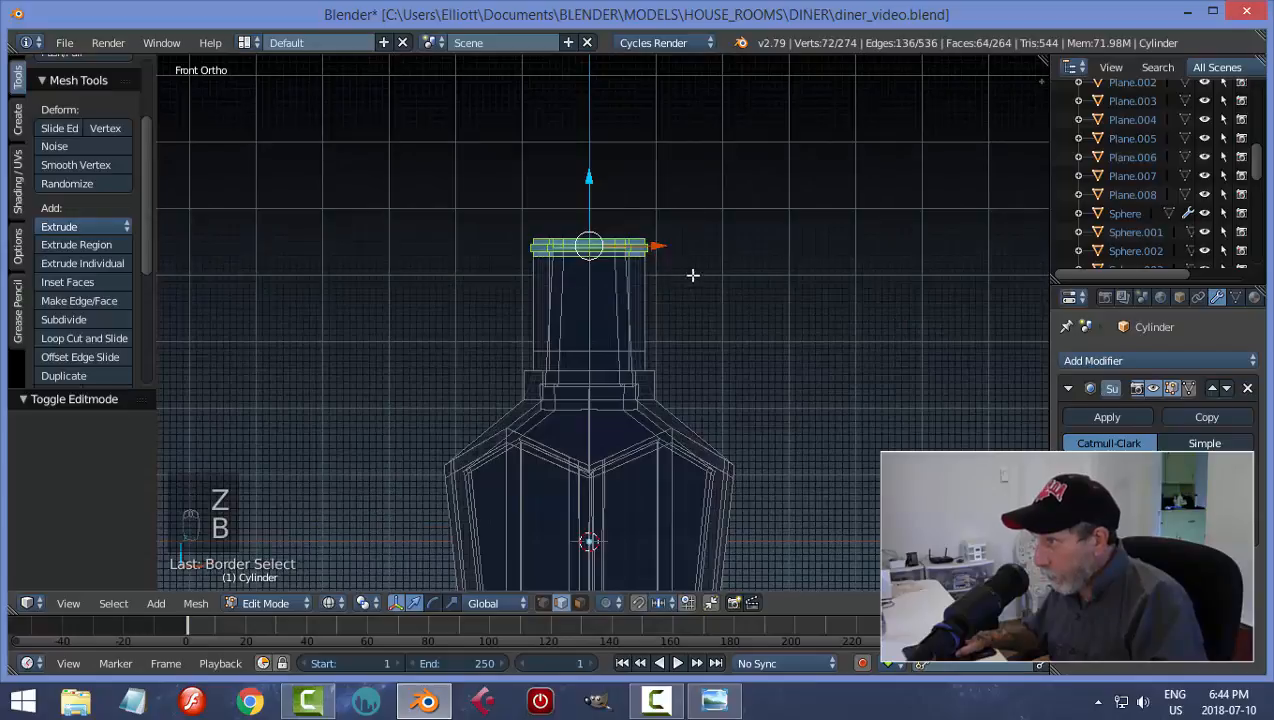
left_click_drag(595, 191, 599, 235)
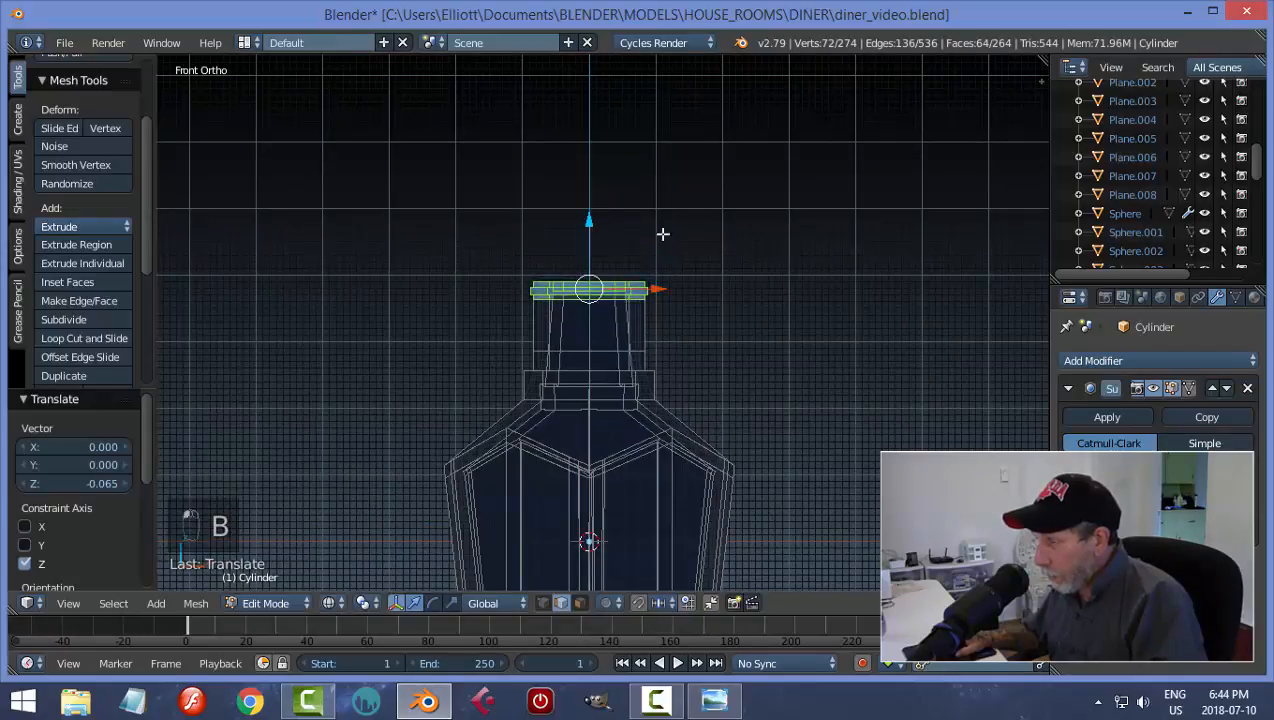
key("a")
key("Tab")
left_click(722, 273)
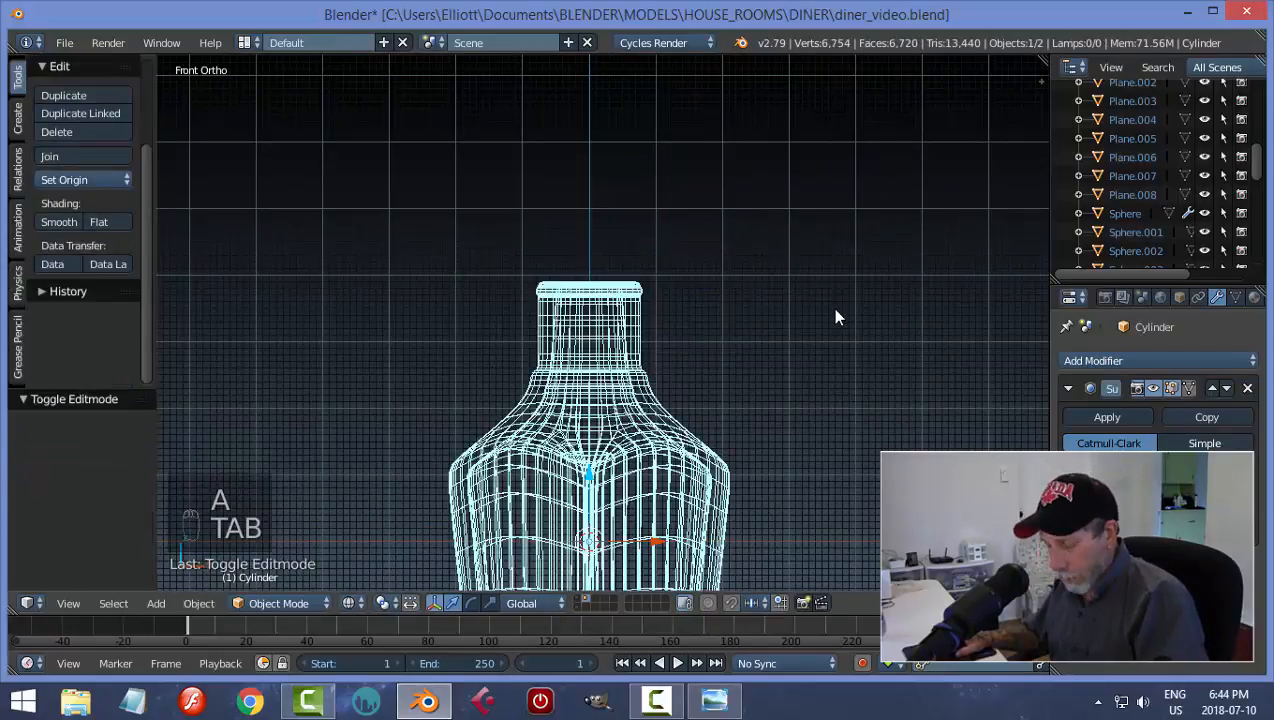
key("z")
left_click(841, 402)
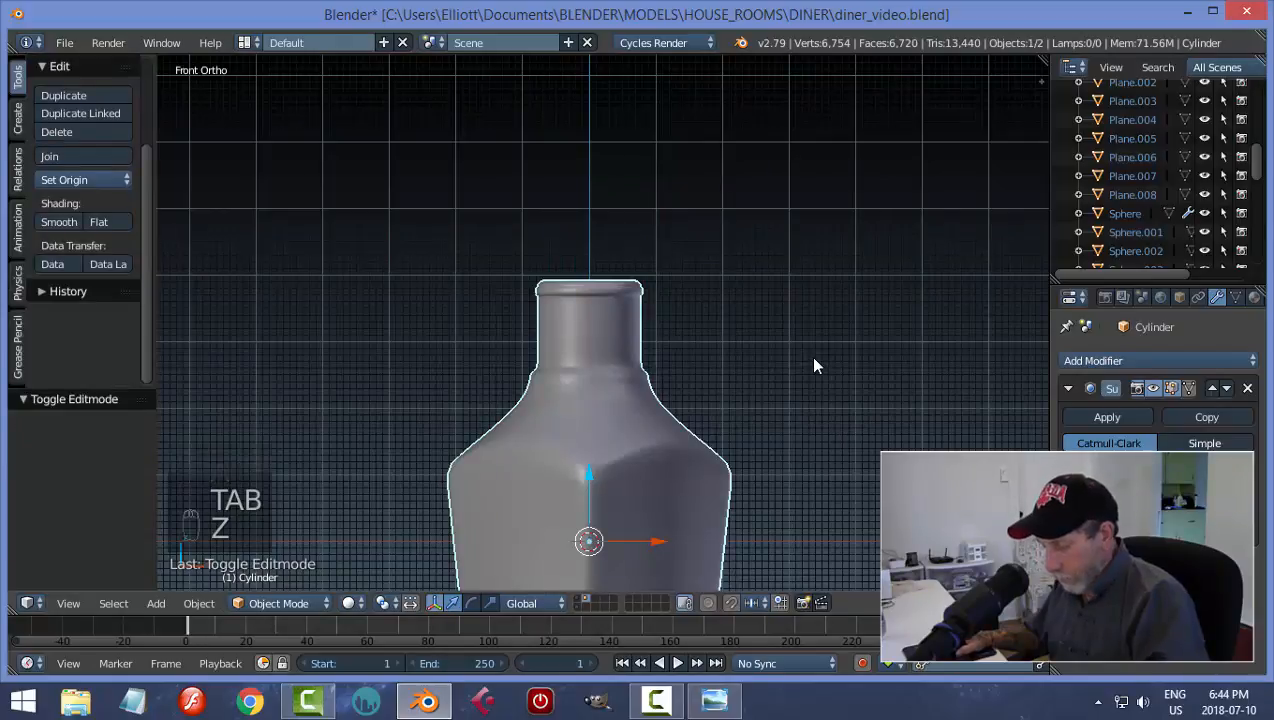
- Unhide the cap and move it down 0.066 on Z onto the shortened neck
key("alt+h")
right_click(620, 221)
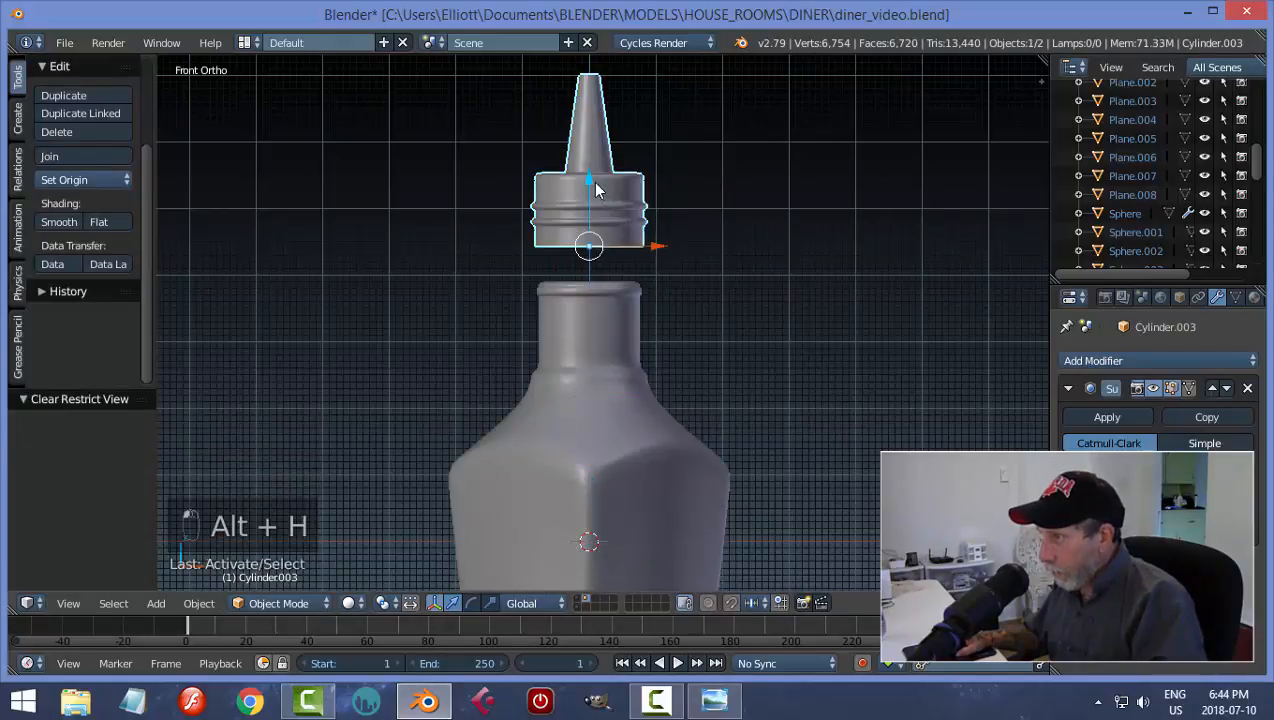
left_click_drag(592, 181, 600, 230)
scroll(810, 296, "down", 3)
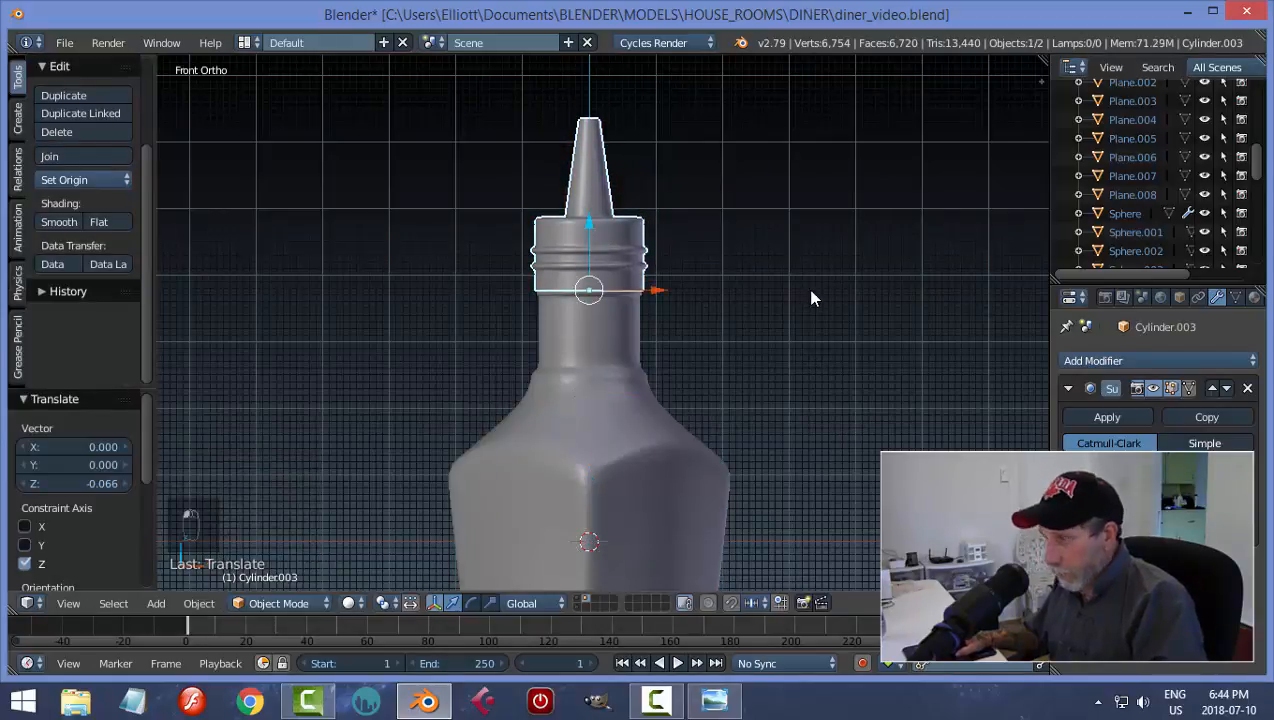
- Deselect everything, inspect the capped bottle from an angle, and save the file over the existing diner_video.blend
key("a")
middle_click_drag(782, 304, 704, 331)
scroll(765, 344, "up", 2)
scroll(765, 344, "down", 1)
scroll(700, 358, "up", 3)
scroll(708, 324, "up", 1)
key("ctrl+s")
left_click(700, 337)
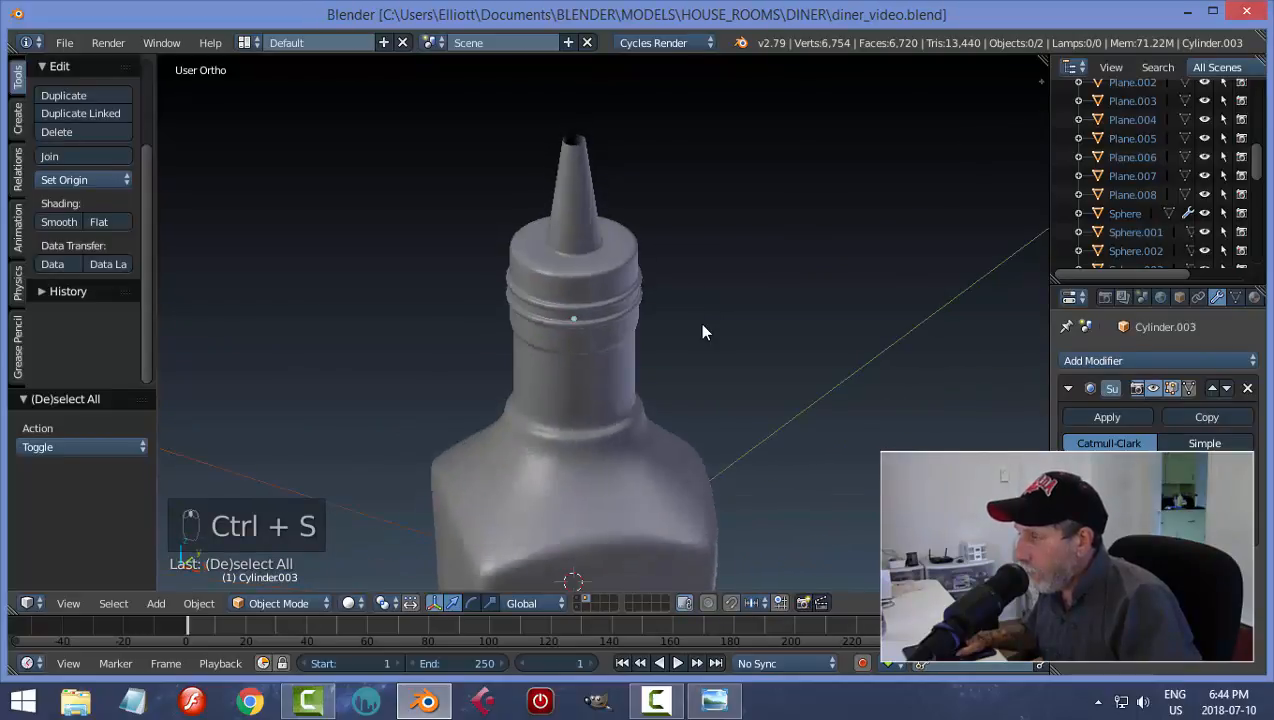
- Add a Solidify modifier to the bottle cap and place it above the Subdivision Surface modifier
right_click(624, 273)
left_click(1090, 360)
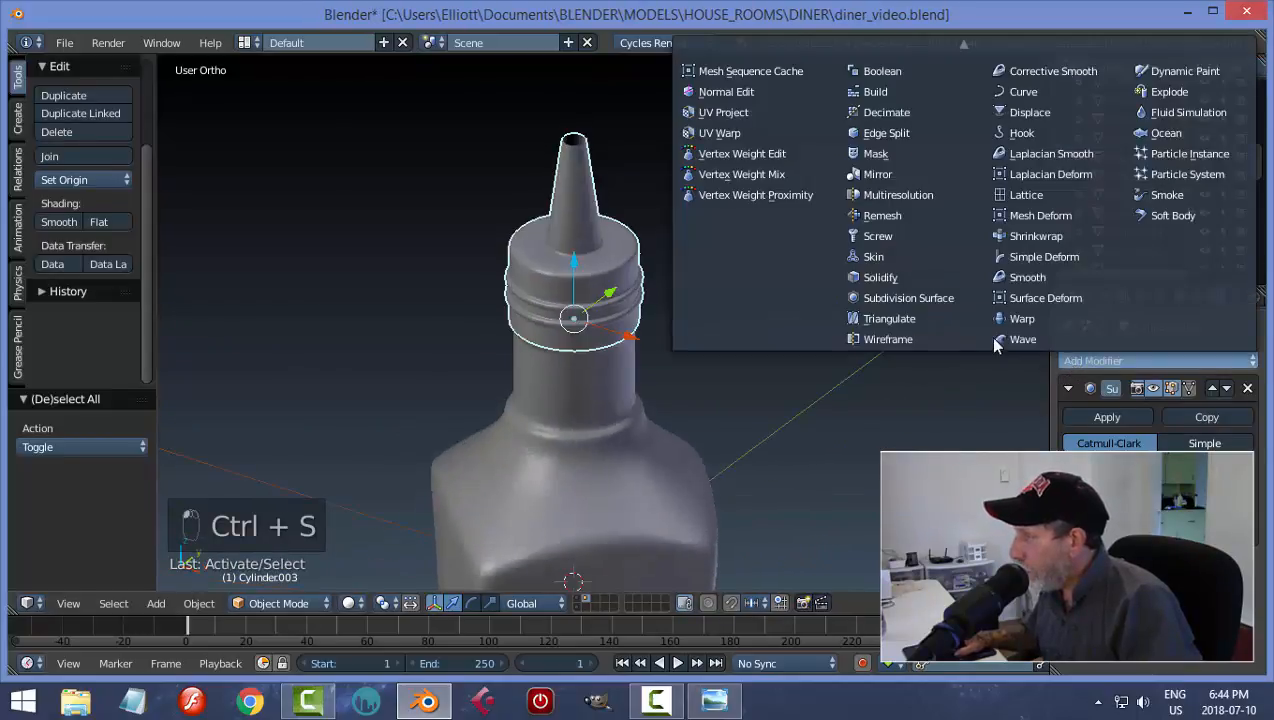
left_click(900, 280)
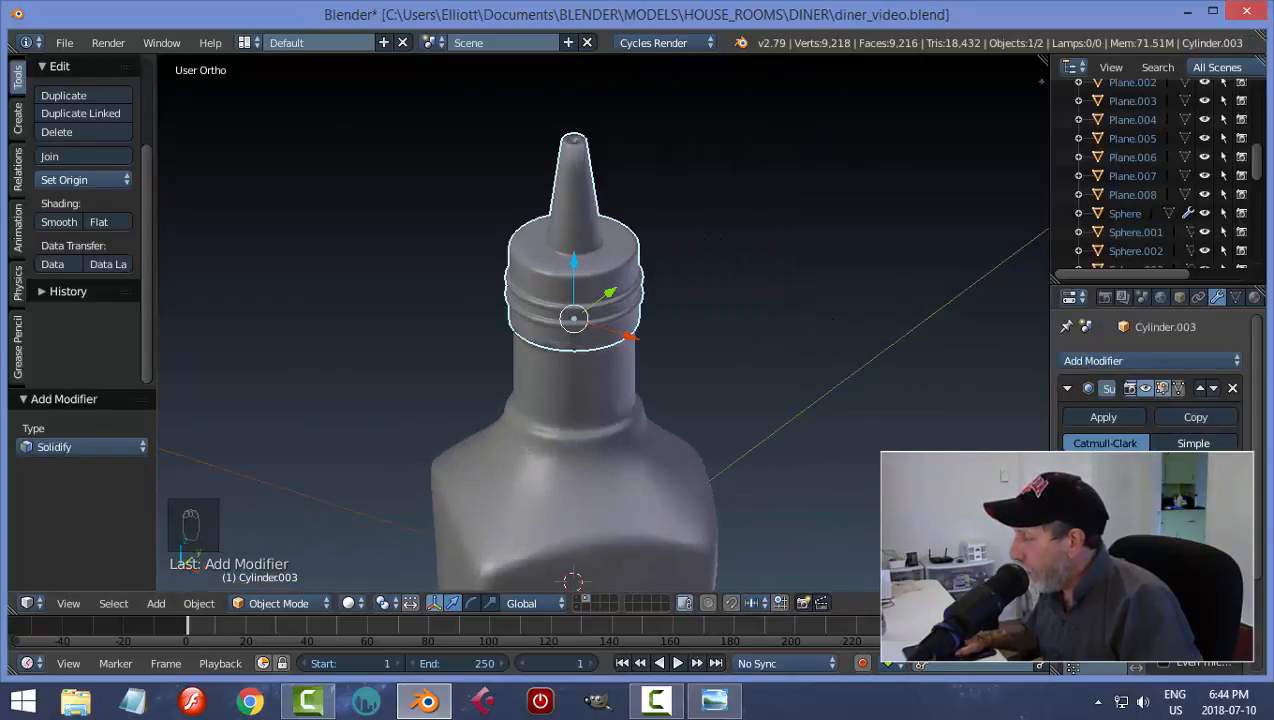
left_click(1199, 561)
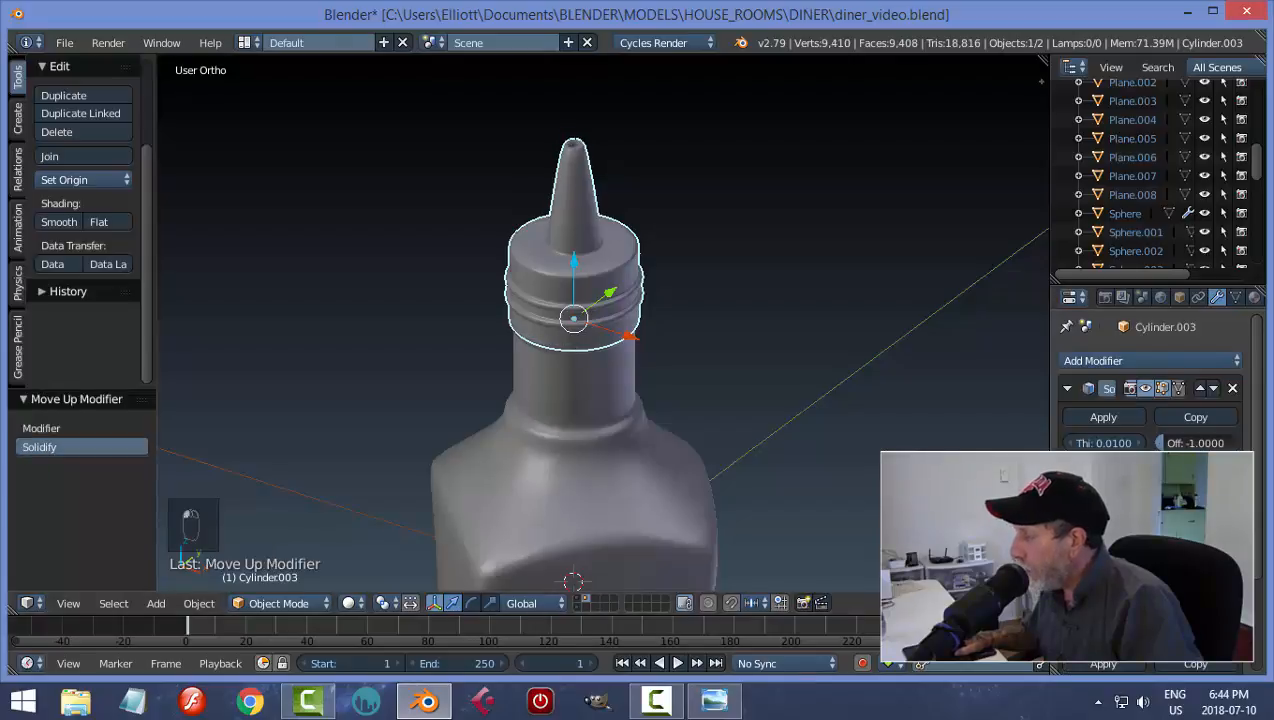
- Set the cap's Solidify thickness to 0.010 and apply the modifier
left_click(1115, 443)
type("0.")
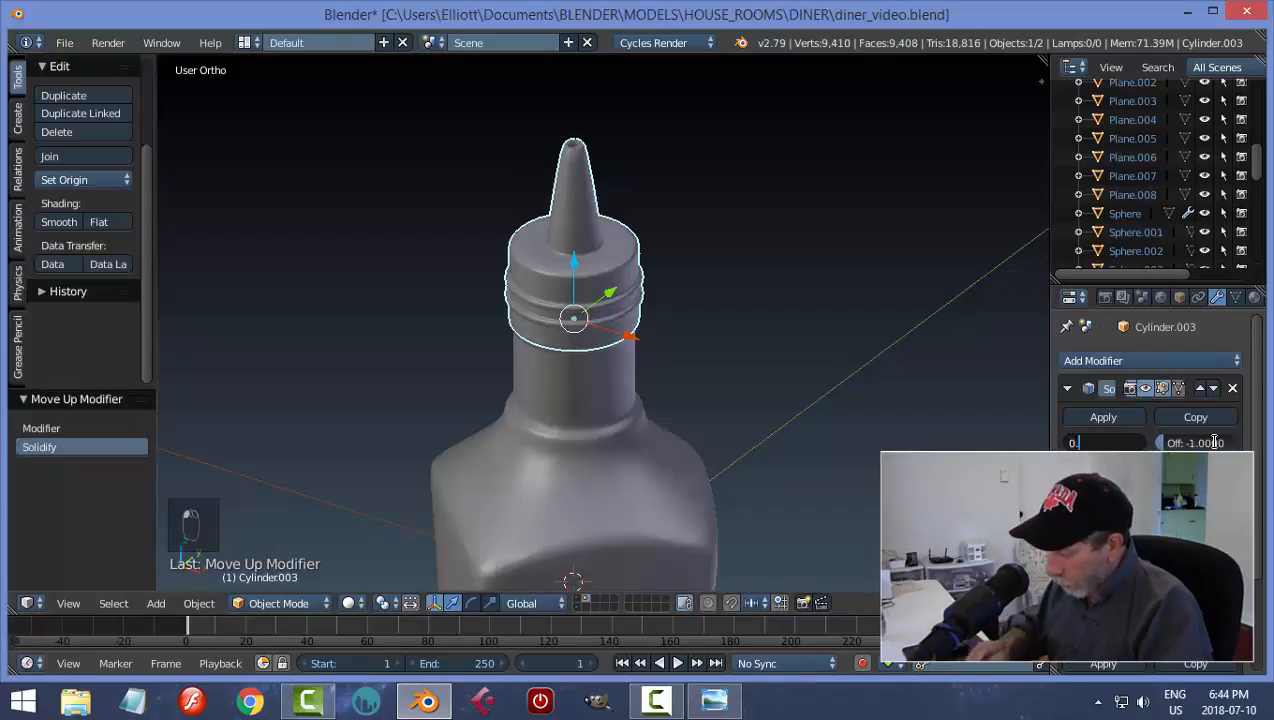
type("0")
type("10")
key("Return")
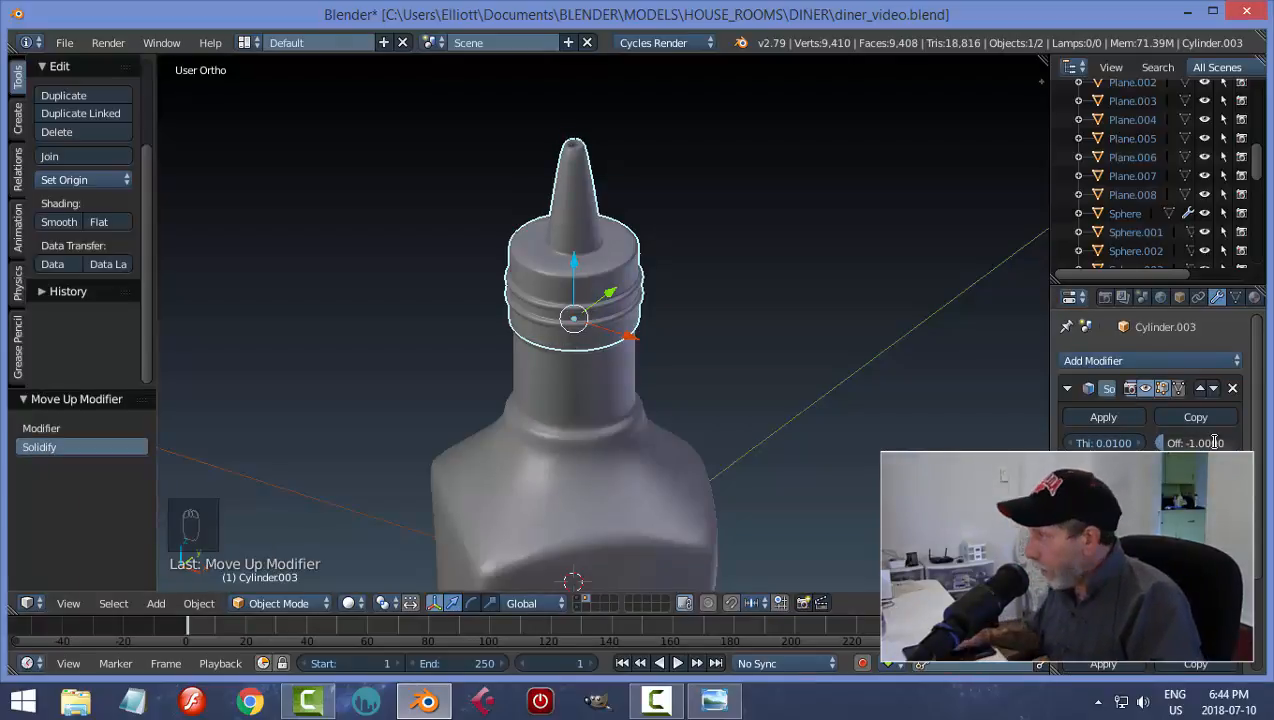
left_click(1101, 415)
- Put the cap in Edit Mode and add an edge loop around the nozzle's outside, slid up close to its tip
scroll(698, 253, "up", 3)
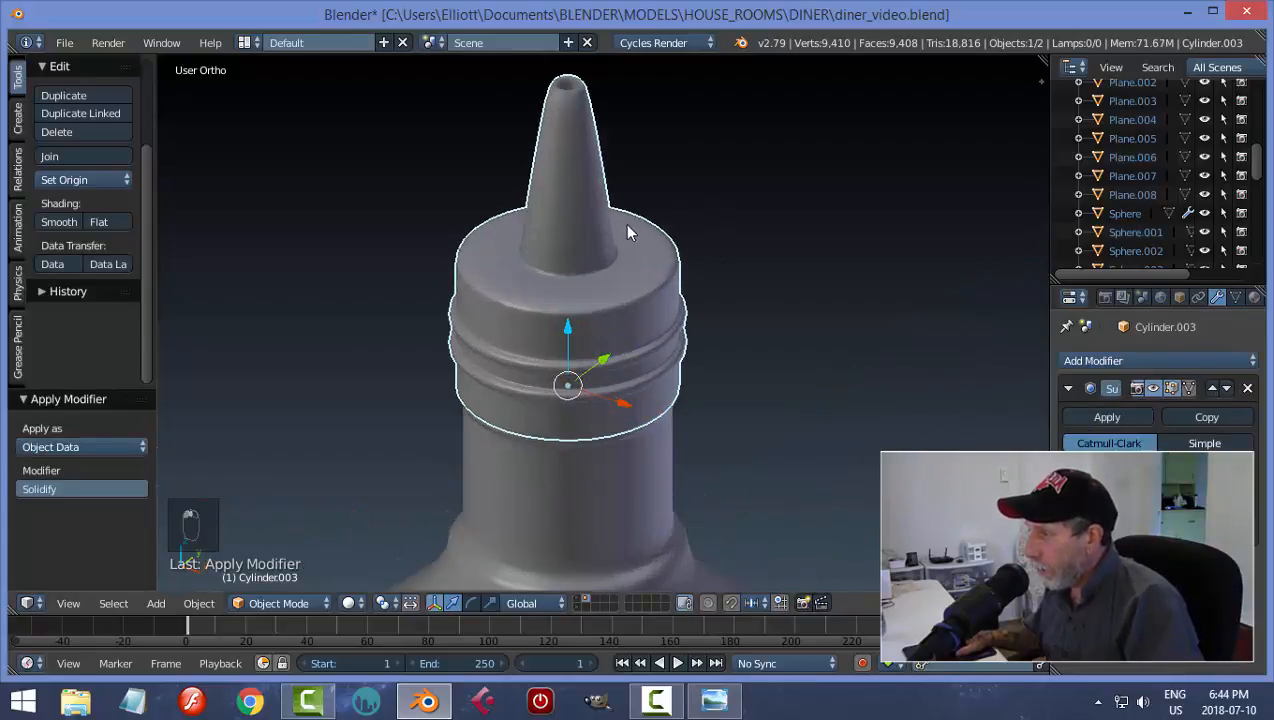
key("Tab")
left_click(662, 205)
middle_click_drag(665, 176, 676, 233, "shift")
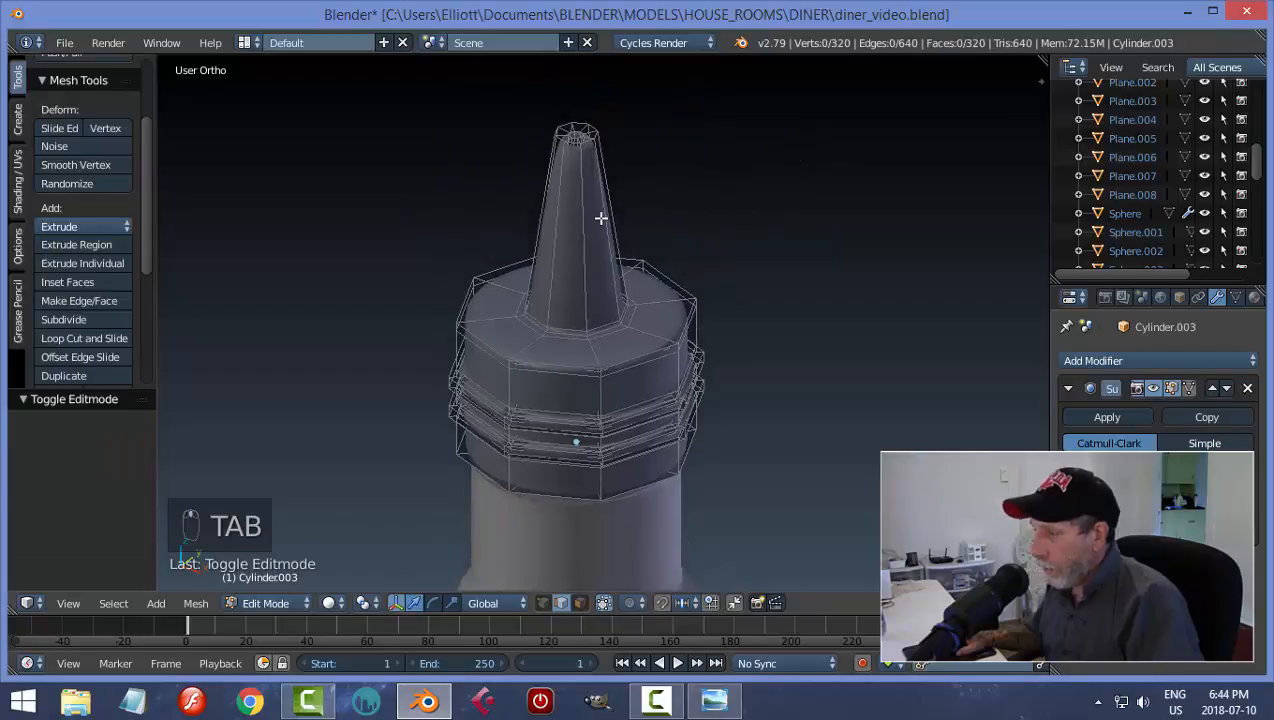
key("ctrl+r")
left_click(600, 219)
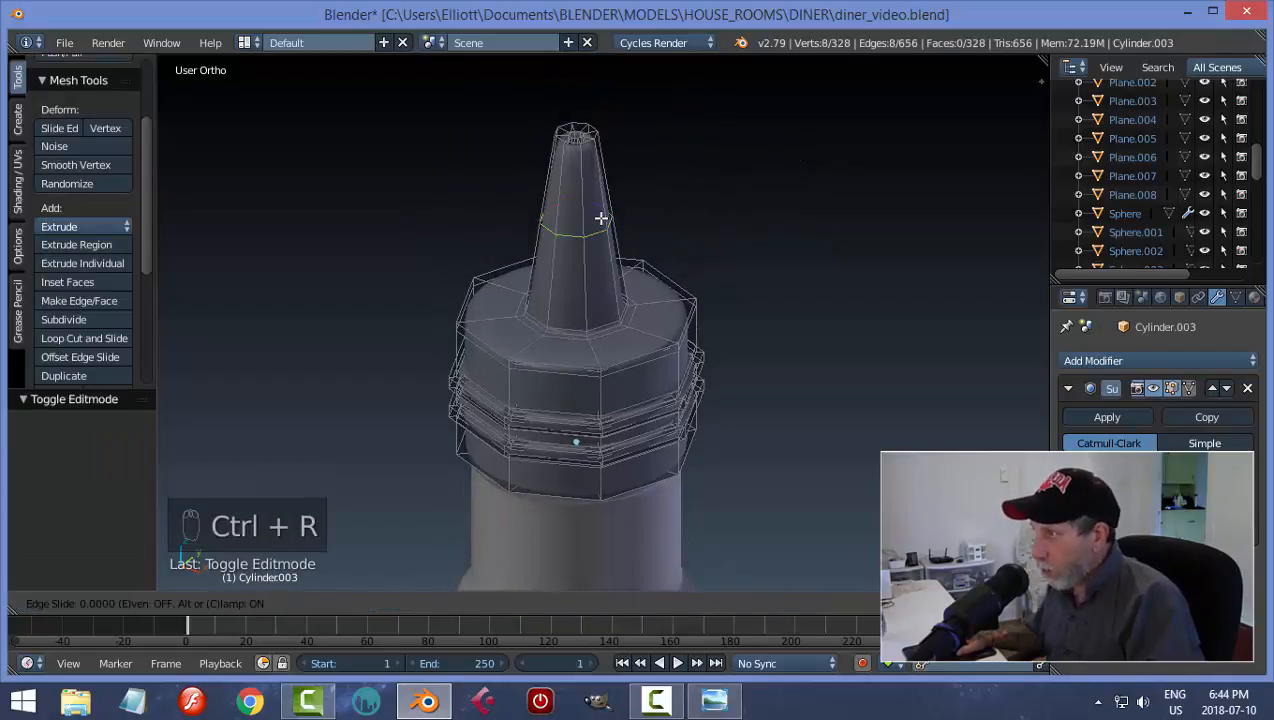
left_click(609, 140)
- Add an edge loop on the nozzle tip's rim with an edge slide of about -0.38 toward the opening, and return to Object Mode
middle_click_drag(657, 142, 701, 279)
scroll(701, 279, "up", 4)
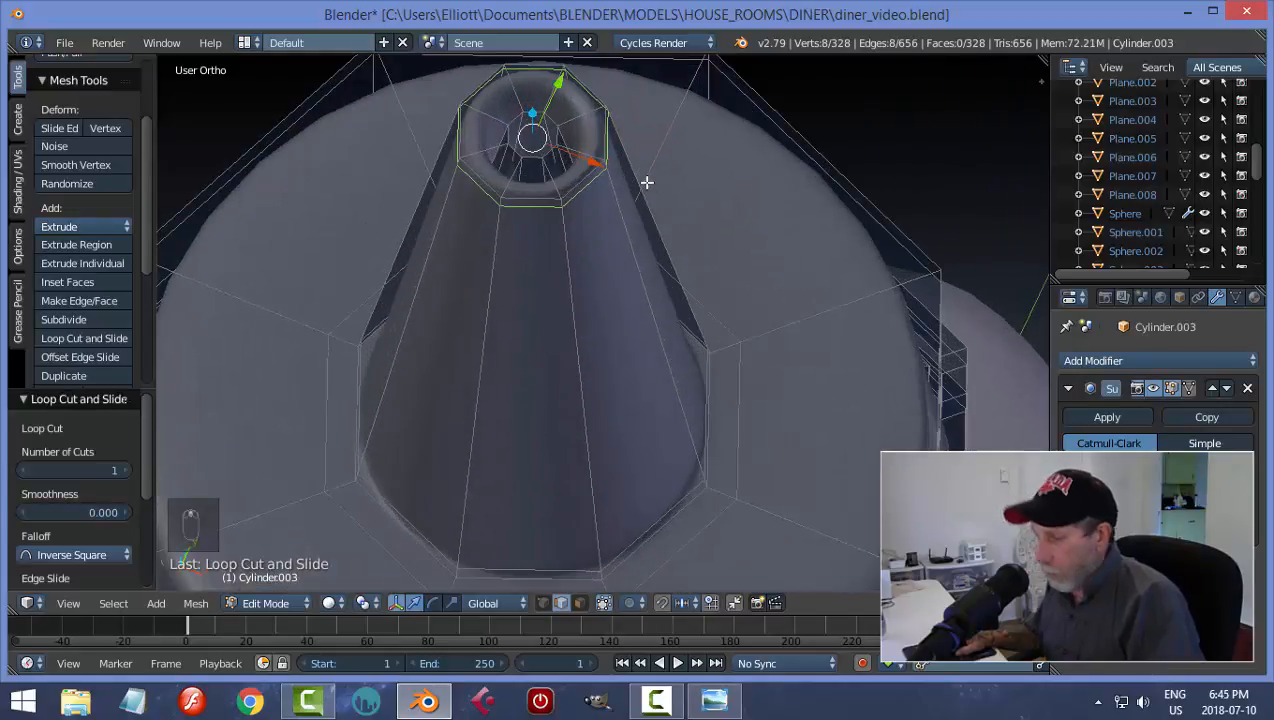
key("a")
key("ctrl+r")
left_click(584, 110)
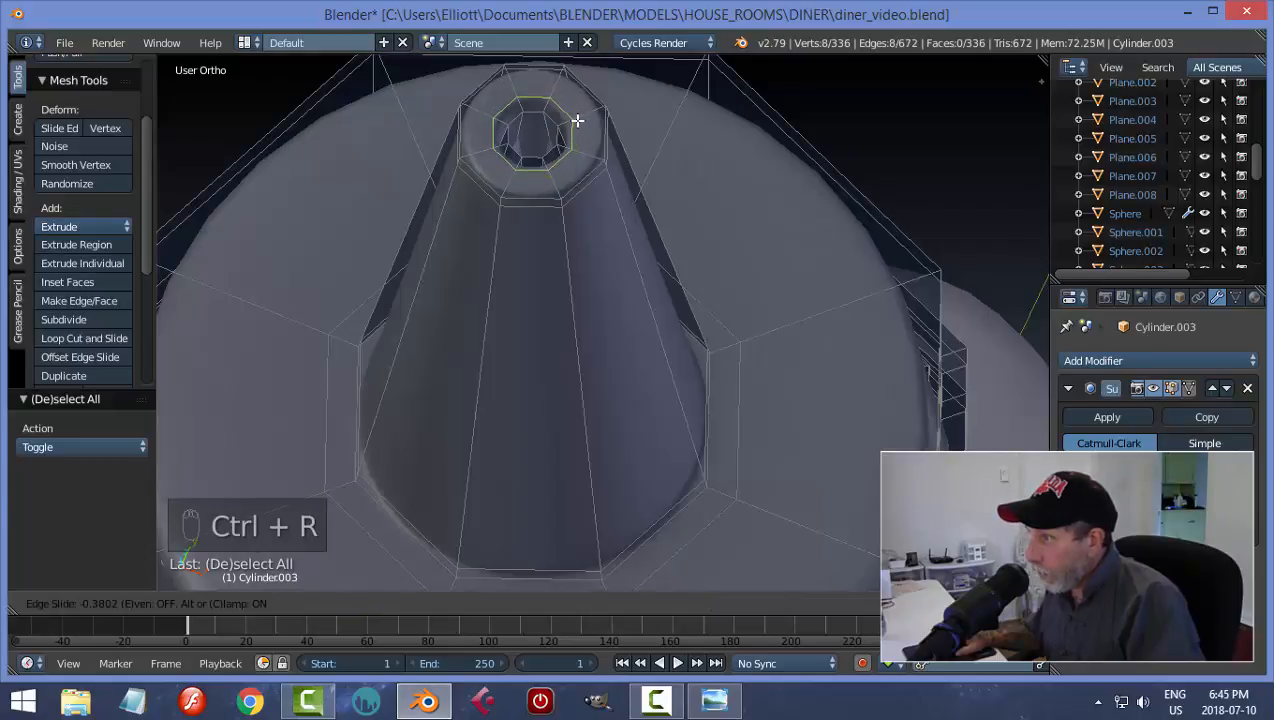
left_click(577, 120)
key("a")
key("Tab")
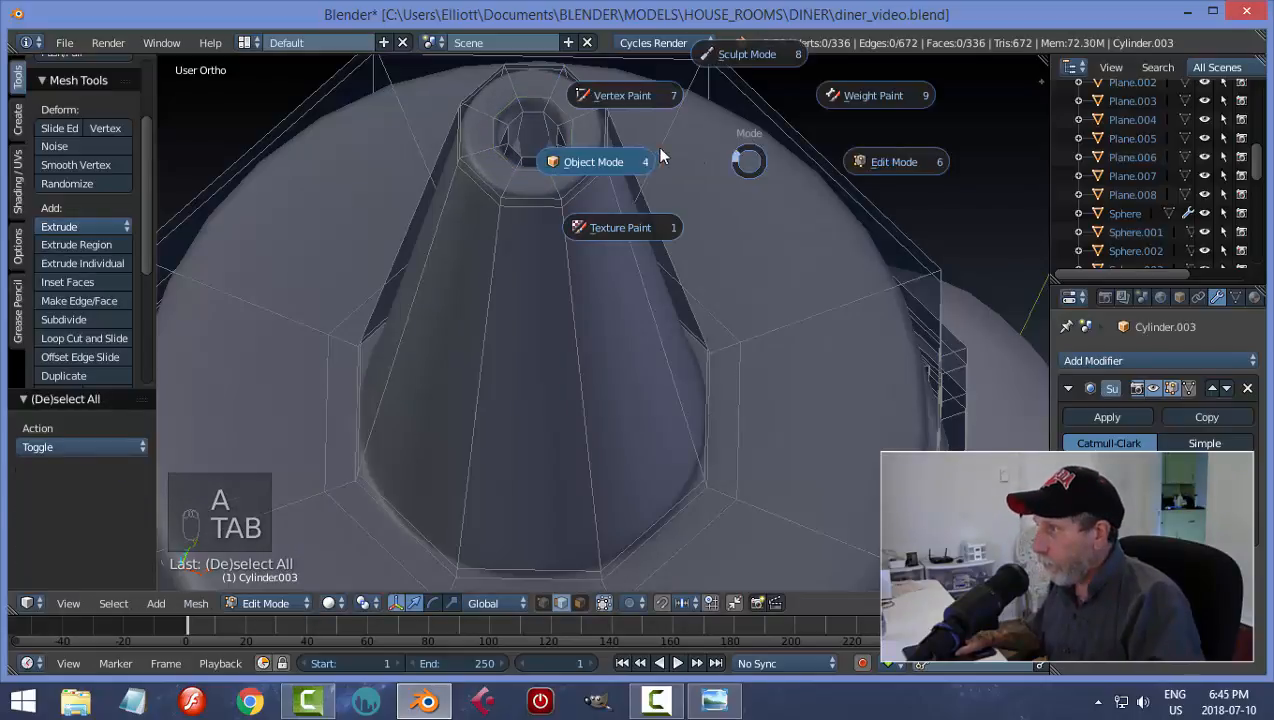
scroll(744, 296, "down", 3)
middle_click_drag(744, 296, 707, 263)
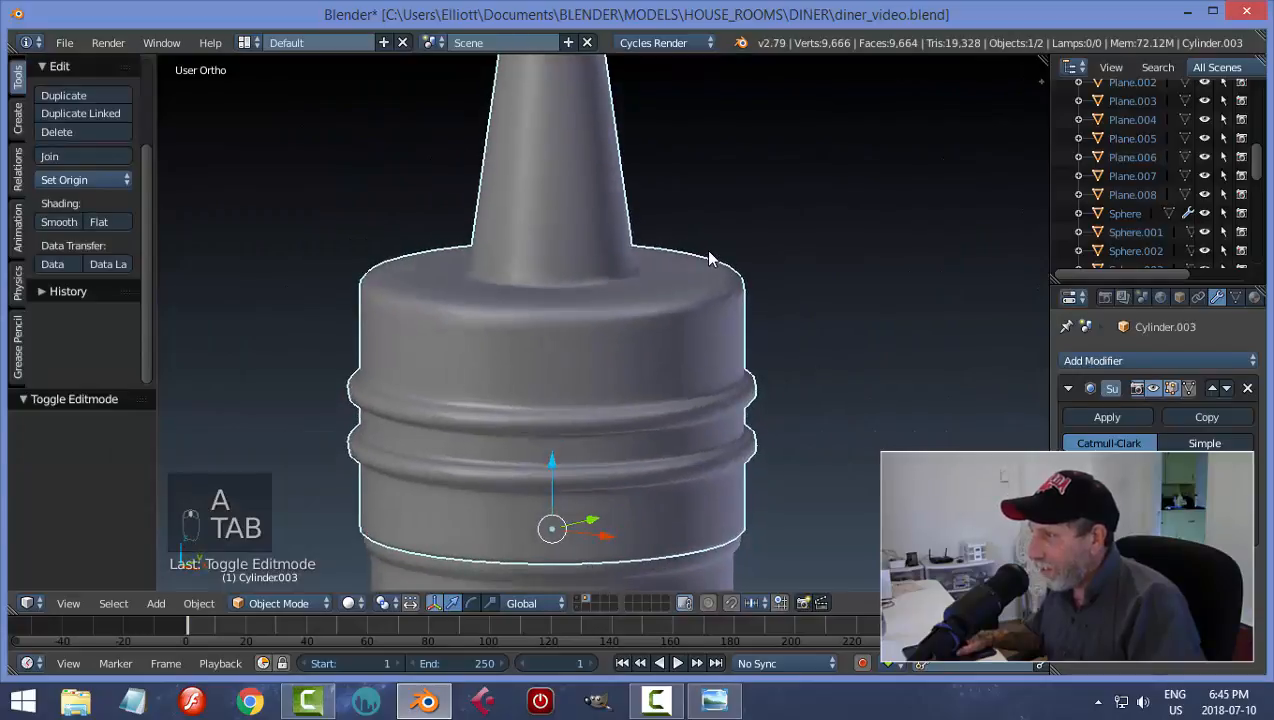
scroll(671, 241, "down", 2)
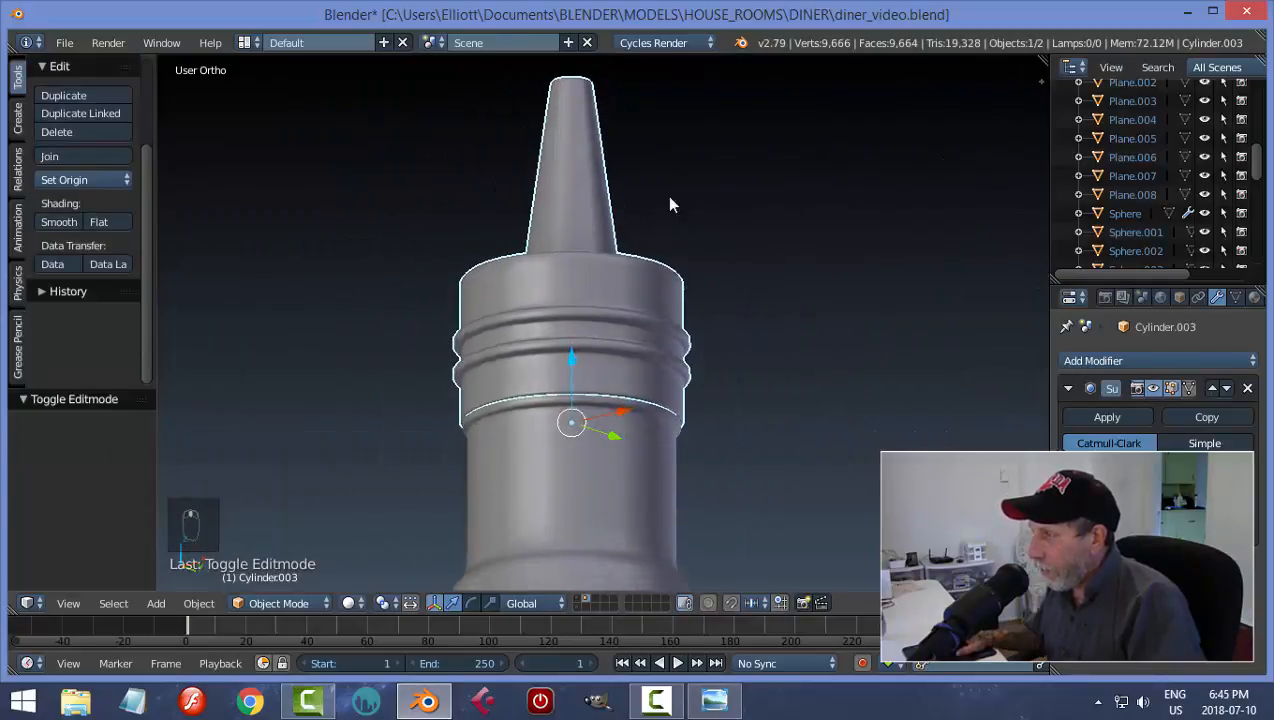
- Add another edge loop on the nozzle tip's rim, slid close to its outer edge, and return to Object Mode
middle_click_drag(674, 202, 660, 336)
scroll(660, 336, "up", 3)
key("Tab")
left_click(697, 225)
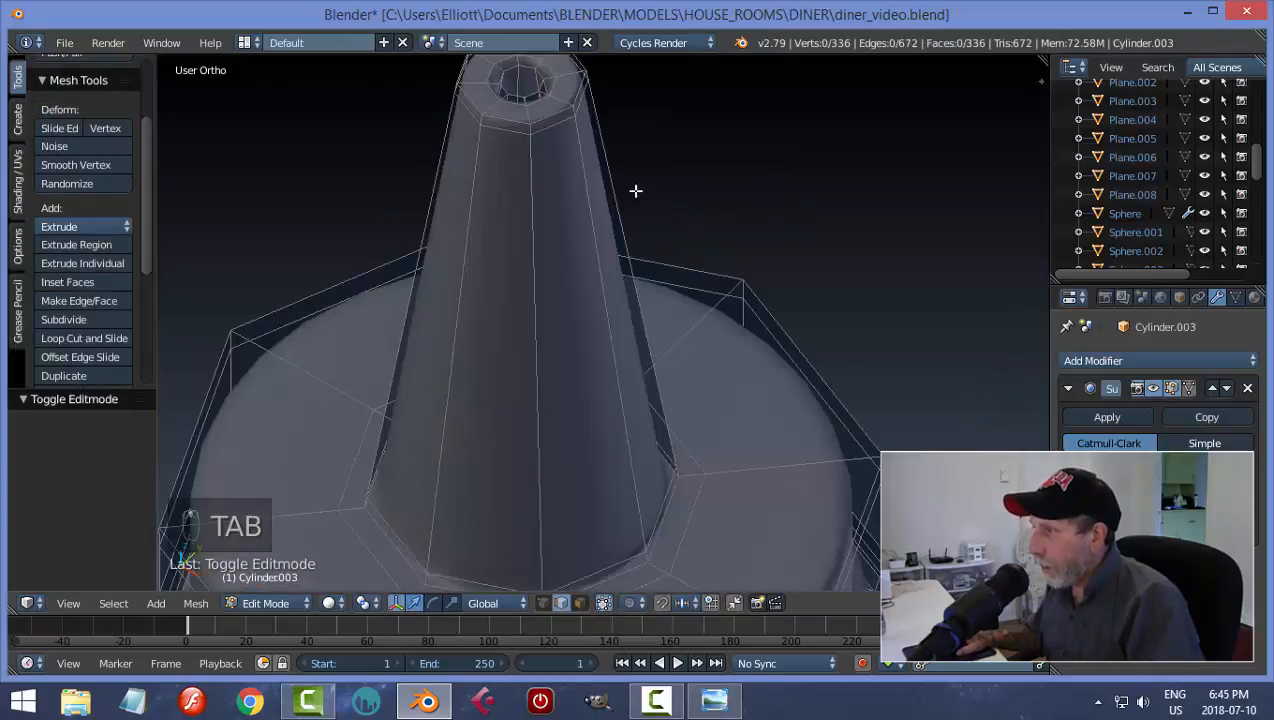
key("ctrl+r")
left_click(580, 178)
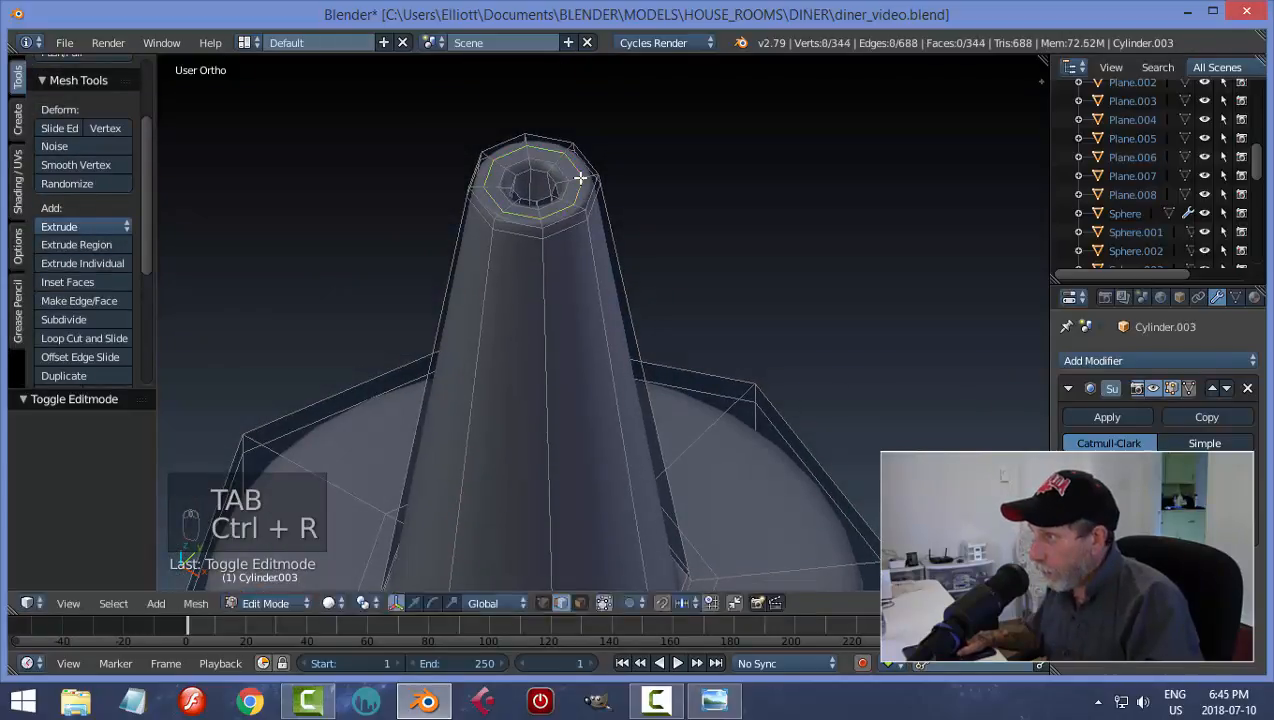
left_click(587, 181)
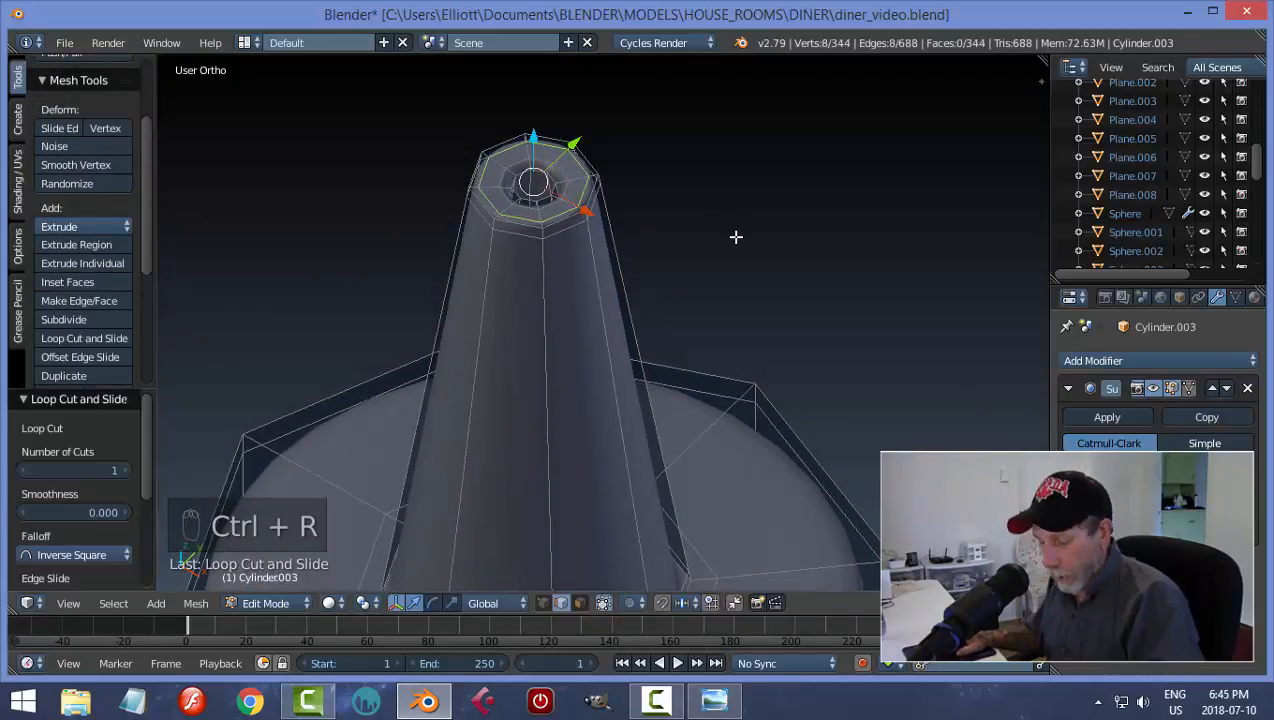
key("a")
key("Tab")
left_click(690, 260)
- Save the file over the existing diner_video.blend
scroll(707, 282, "down", 7)
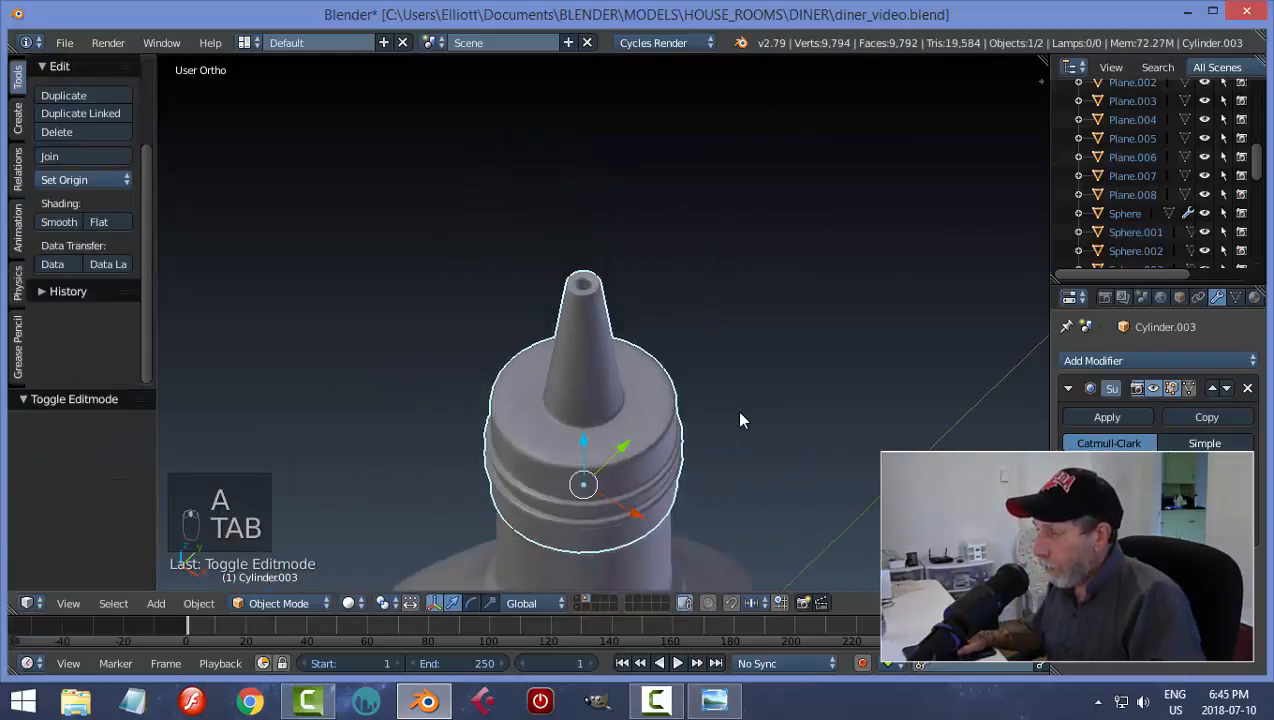
middle_click_drag(740, 420, 698, 376)
key("ctrl+s")
left_click(723, 292)
key("ctrl+s")
left_click(744, 320)
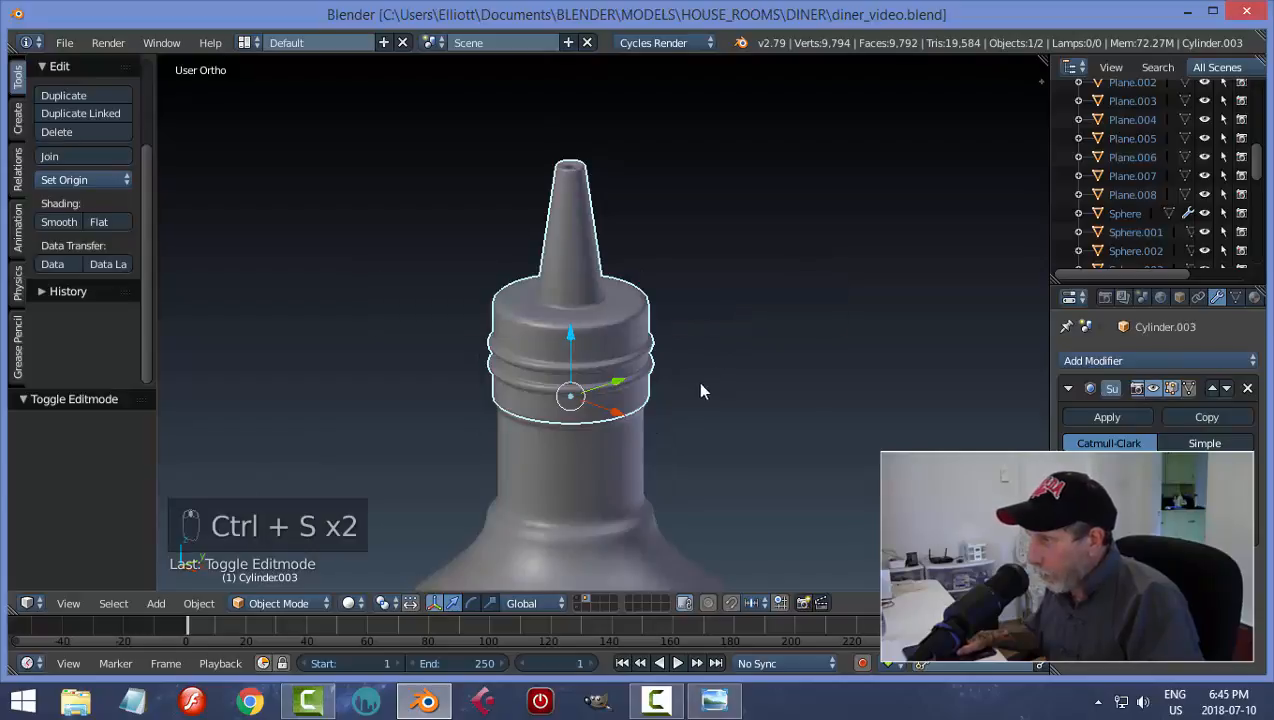
- Hide the bottle body, leaving only the cap shown
scroll(692, 380, "down", 2)
right_click(620, 463)
scroll(740, 435, "up", 2)
key("h")
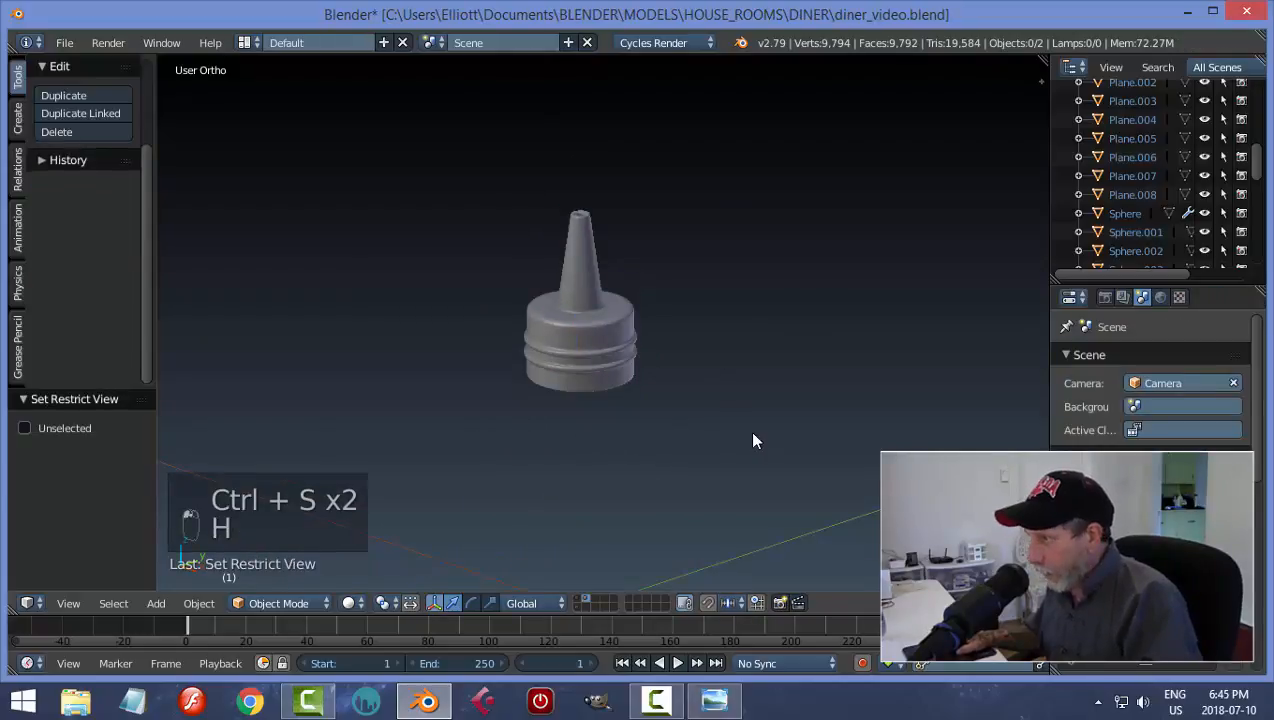
- Select the cap and snap the 3D cursor to it
scroll(704, 450, "up", 3)
middle_click_drag(700, 409, 593, 329)
right_click(593, 329)
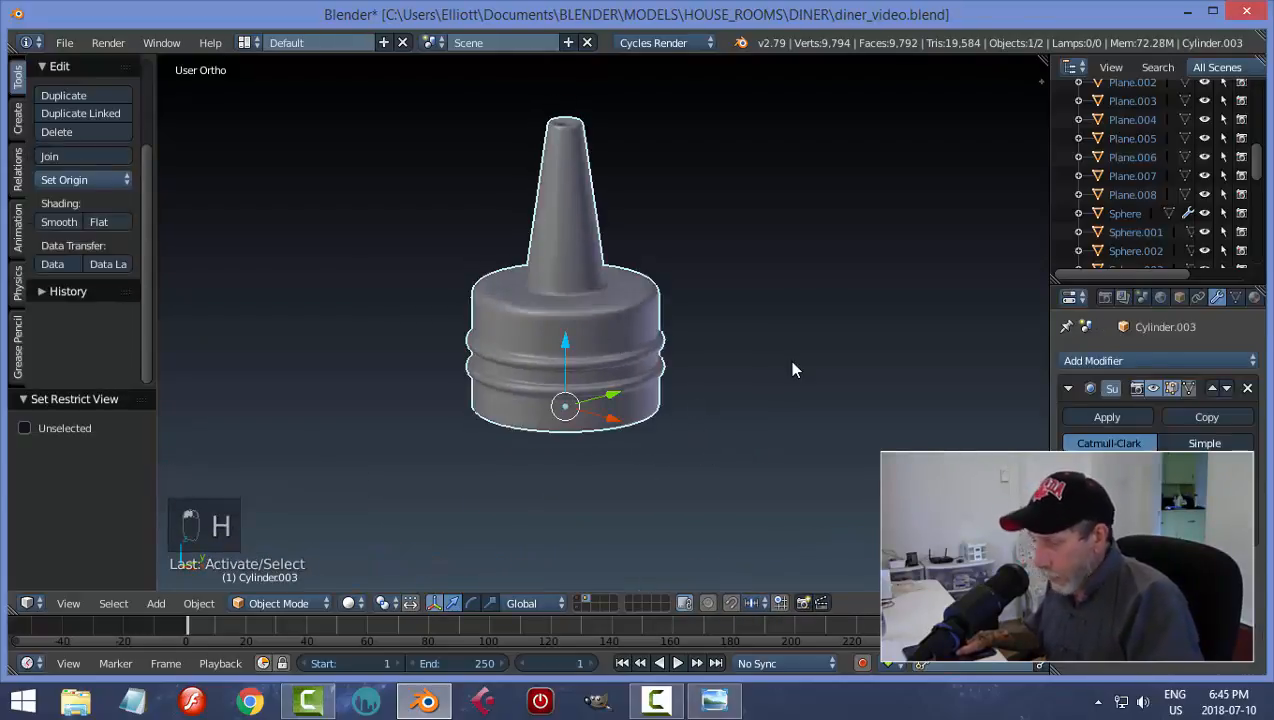
key("shift+s")
left_click(765, 447)
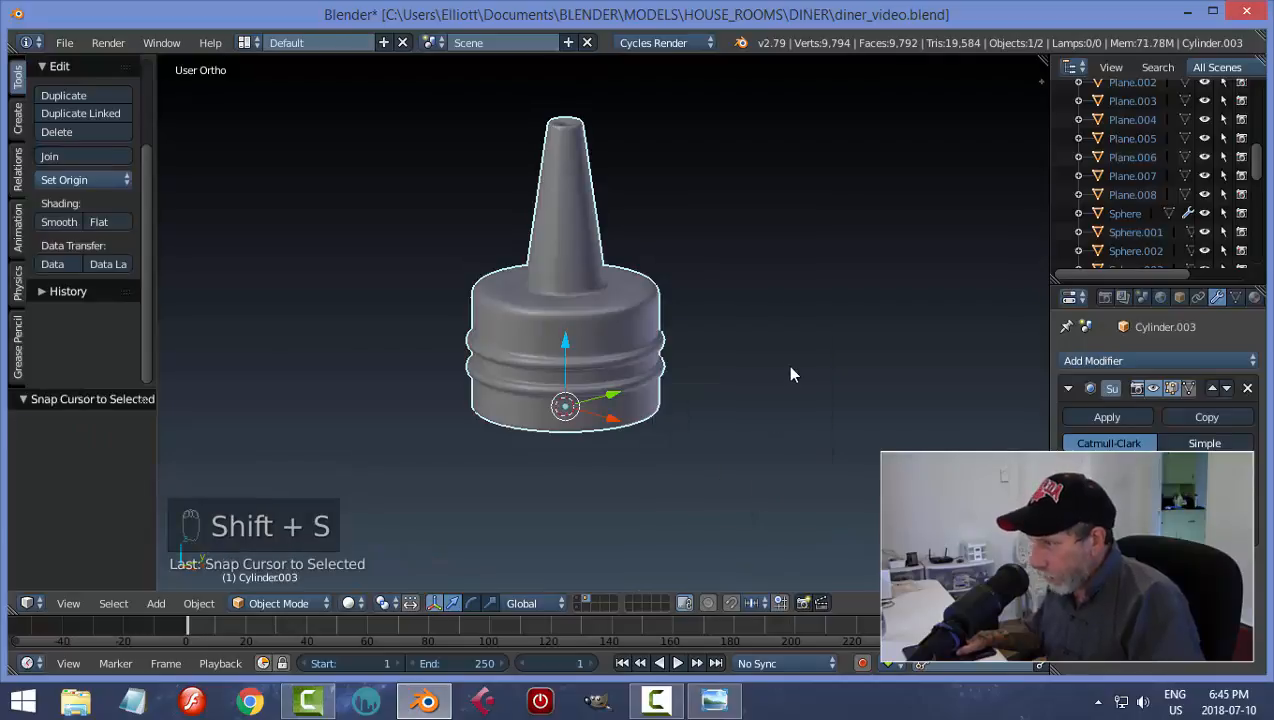
- Add a plane at the 3D cursor and rotate it 90° around the Y axis
middle_click_drag(760, 356, 730, 358)
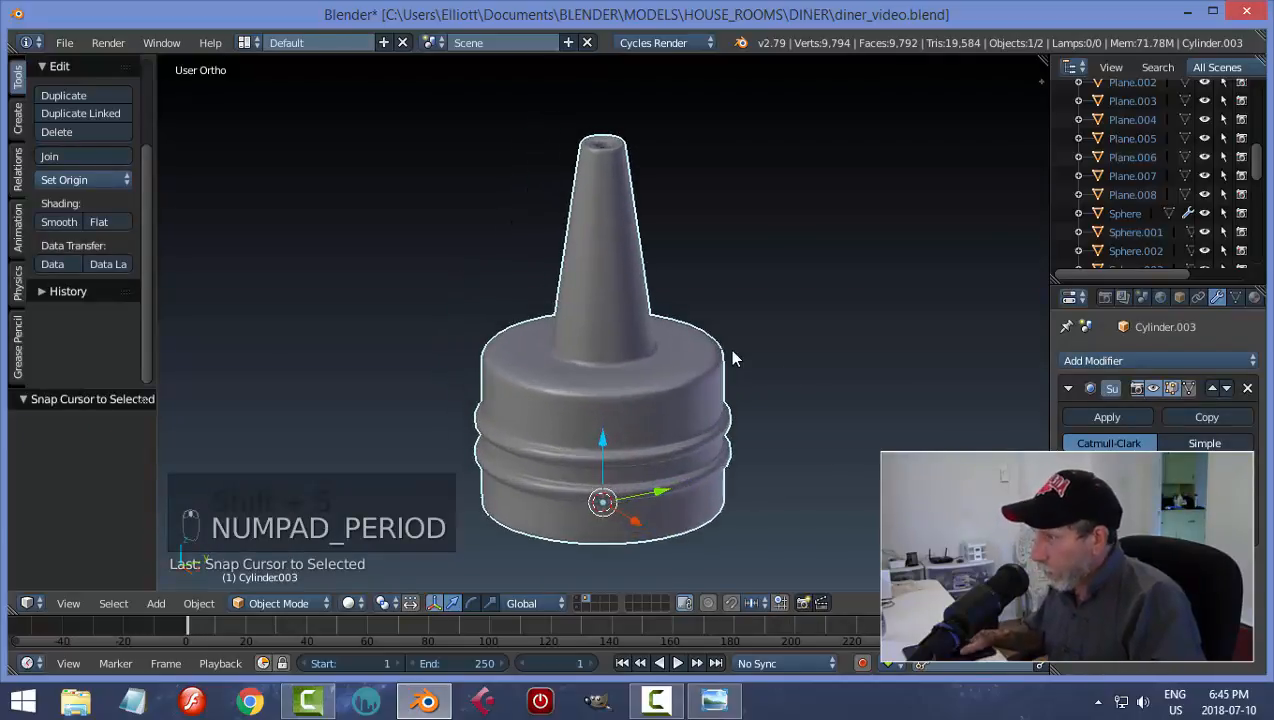
scroll(732, 351, "down", 1)
middle_click_drag(709, 433, 715, 453)
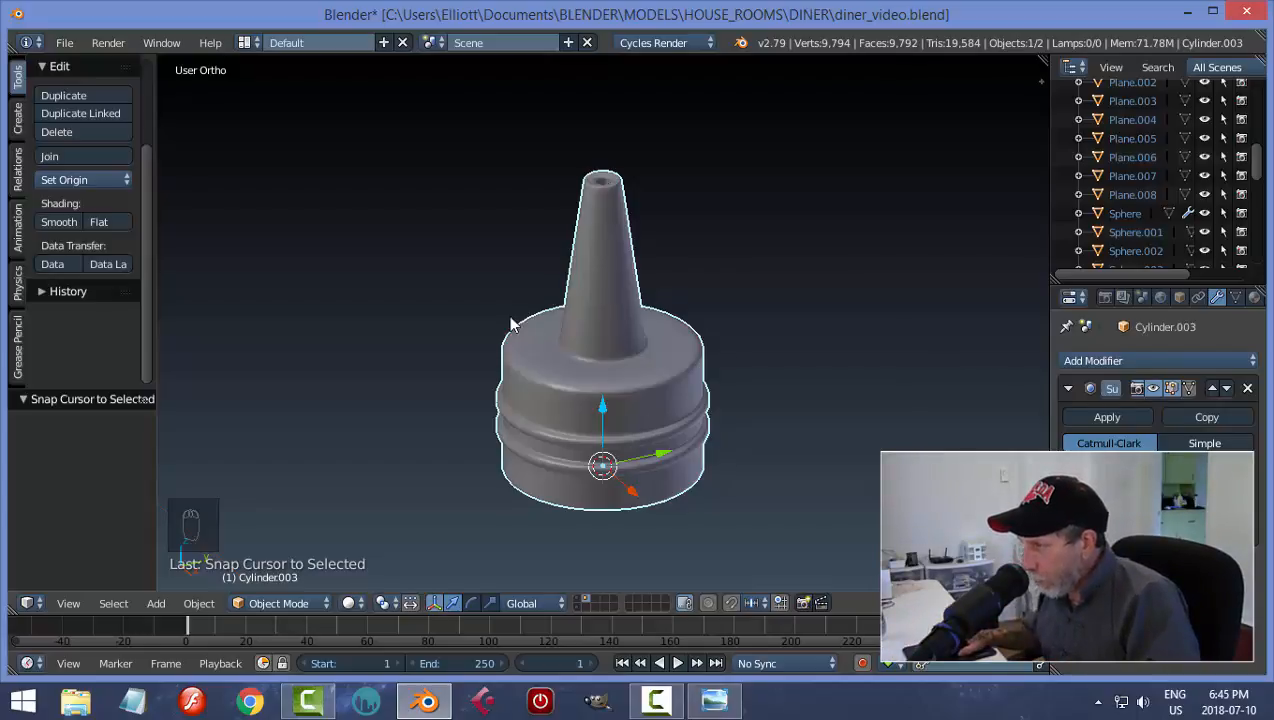
key("shift+a")
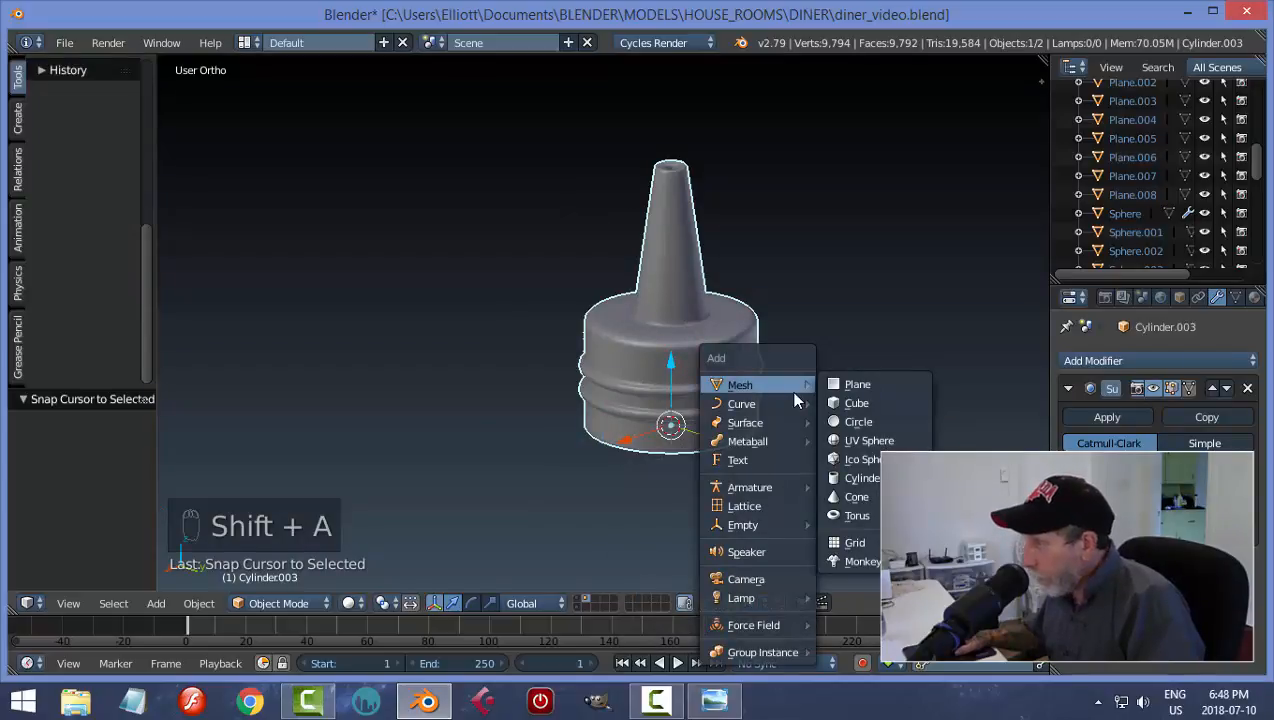
left_click(852, 386)
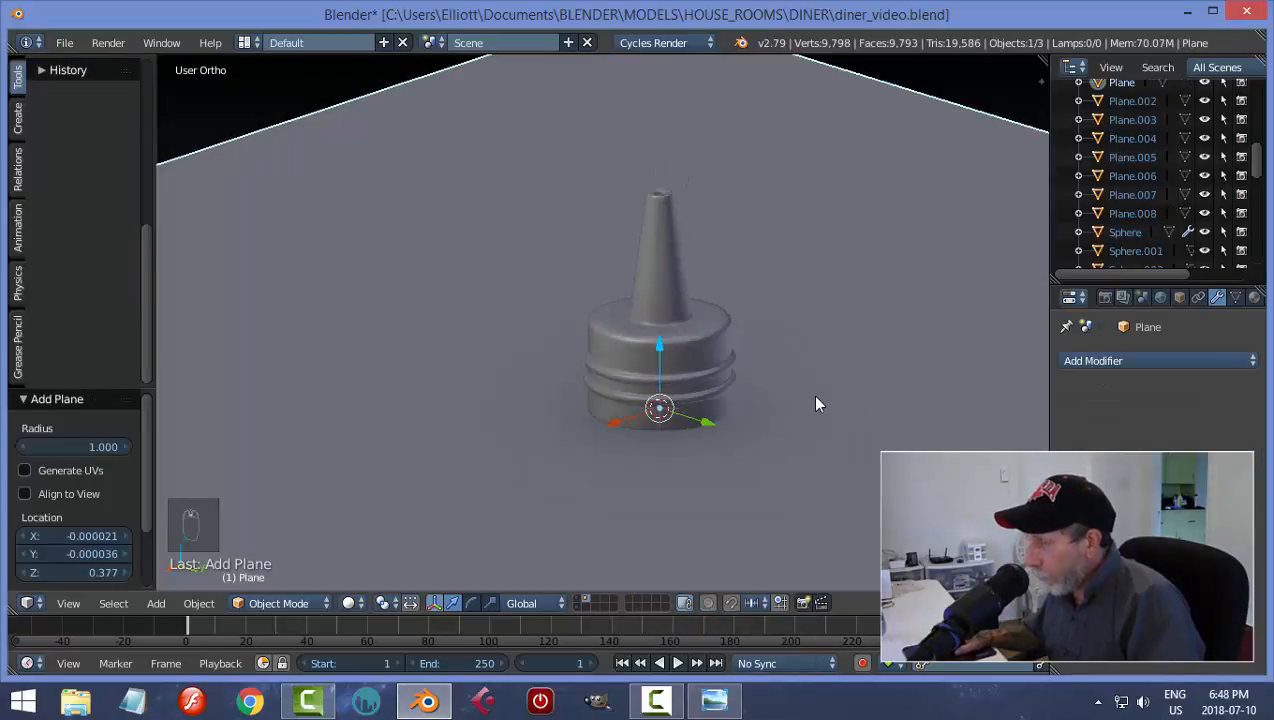
scroll(816, 404, "down", 4)
type("ry")
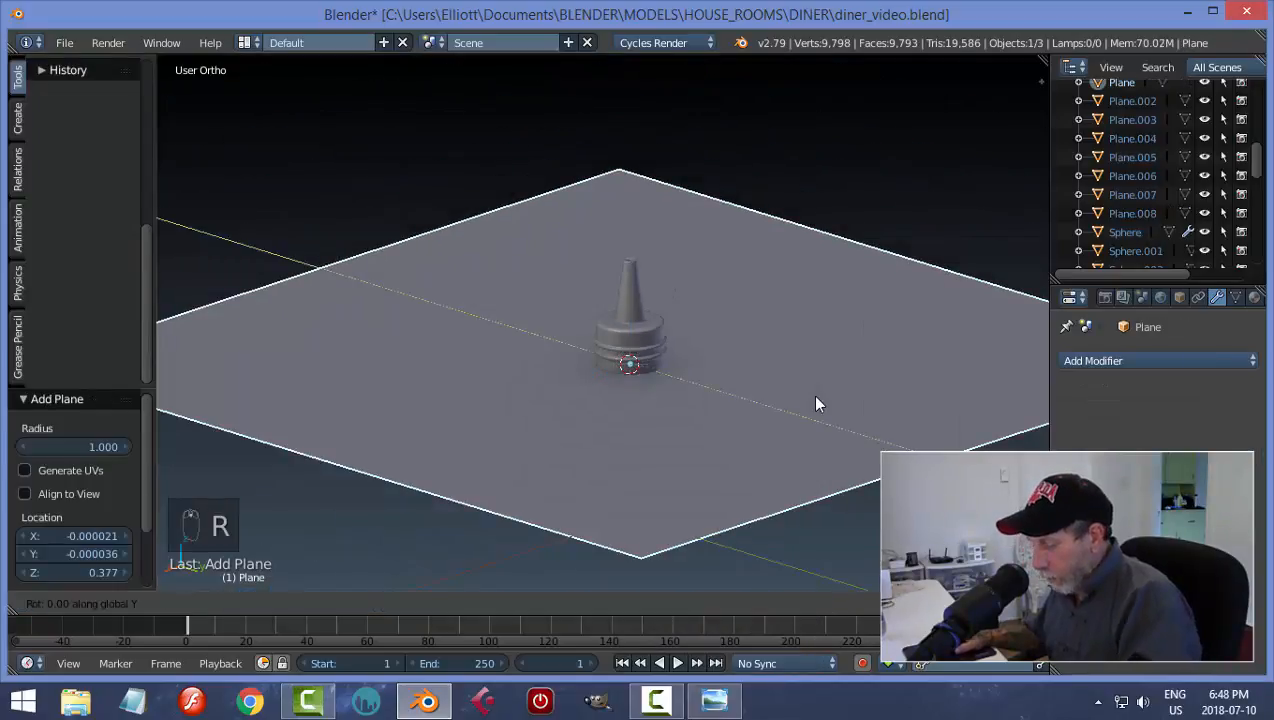
type("90")
key("Return")
- Scale the upright plane down uniformly to about 0.016 in right view
key("KP_1")
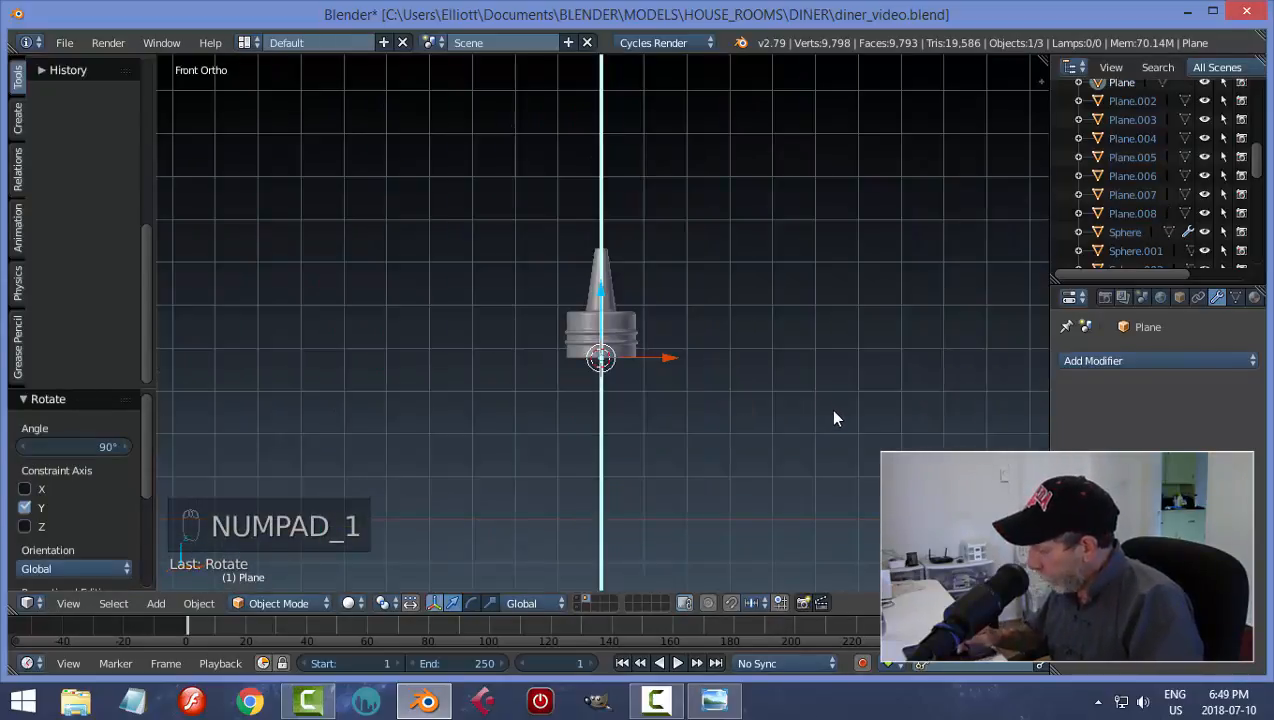
key("KP_3")
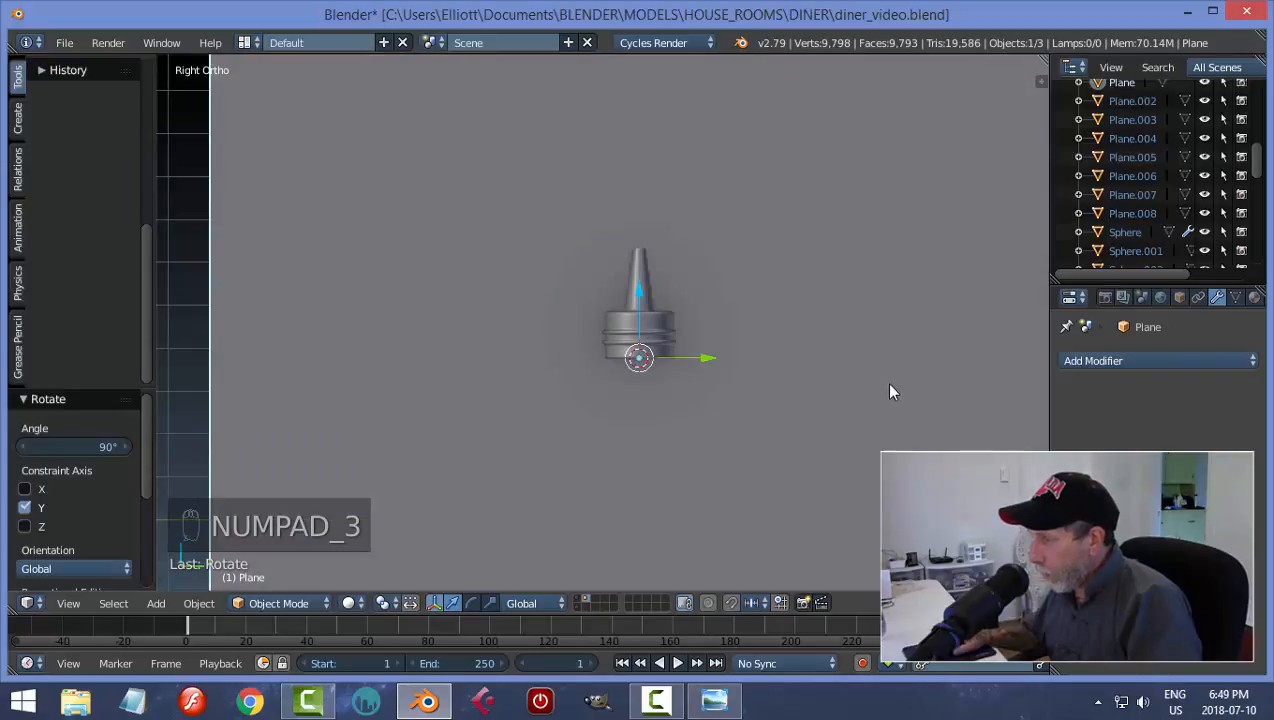
key("s")
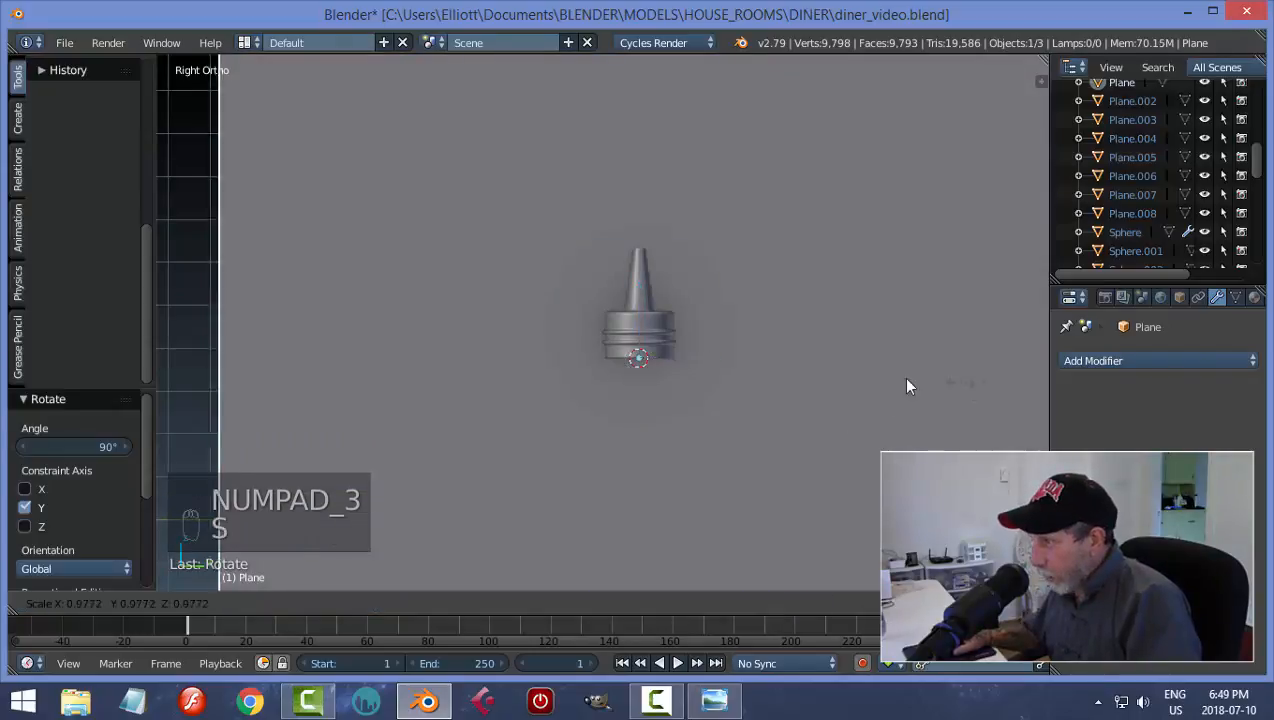
left_click(645, 362)
- Move the small plane about 0.099 on X and 0.092 on Z, in front of the cap's smooth upper band
middle_click_drag(645, 362, 535, 375)
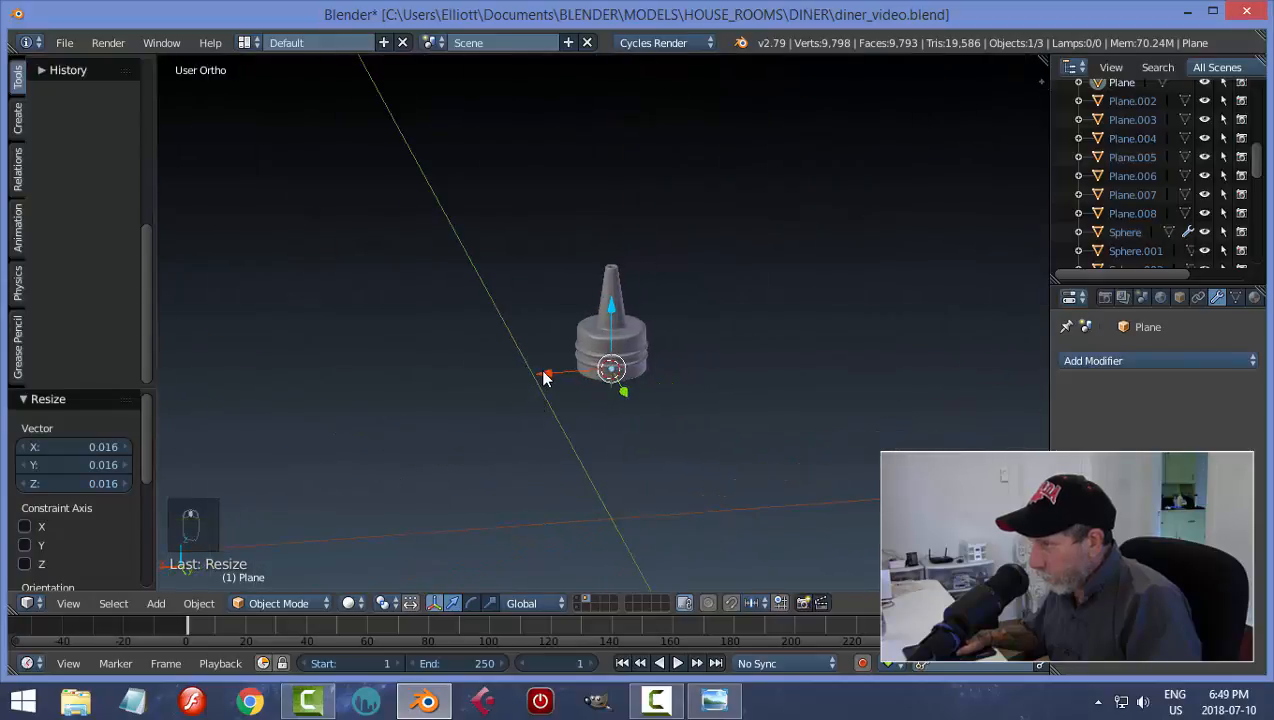
key("g")
key("x")
left_click(499, 378)
key("g")
key("z")
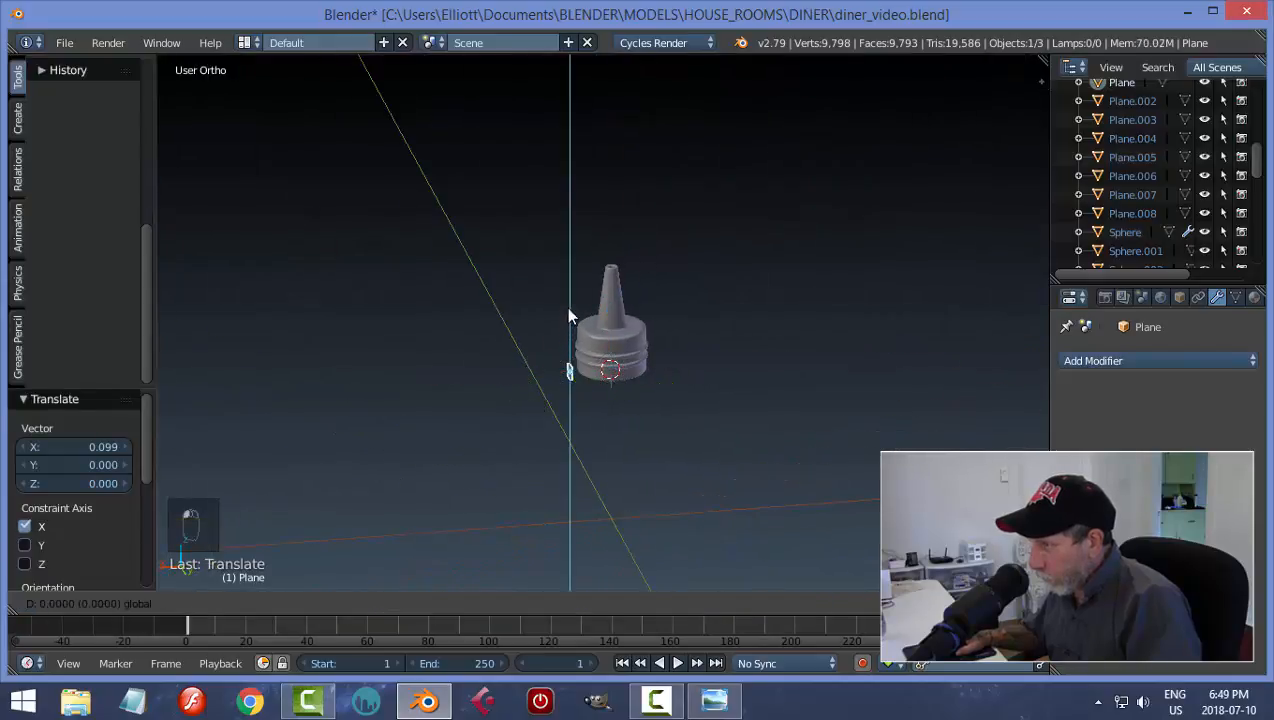
left_click(568, 286)
- Scale the small plane to about 0.425 on Y and 0.711 on Z, and adjust its Y width once more
key("KP_Decimal")
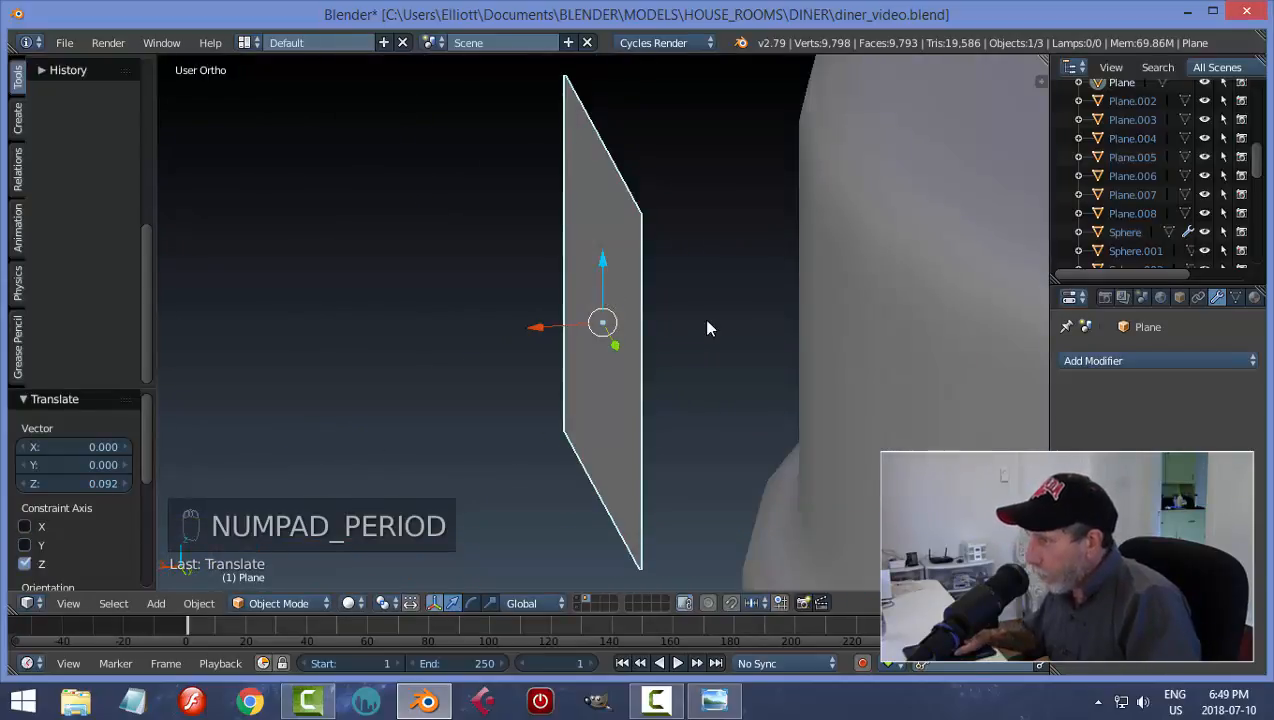
middle_click_drag(736, 341, 850, 322)
key("s")
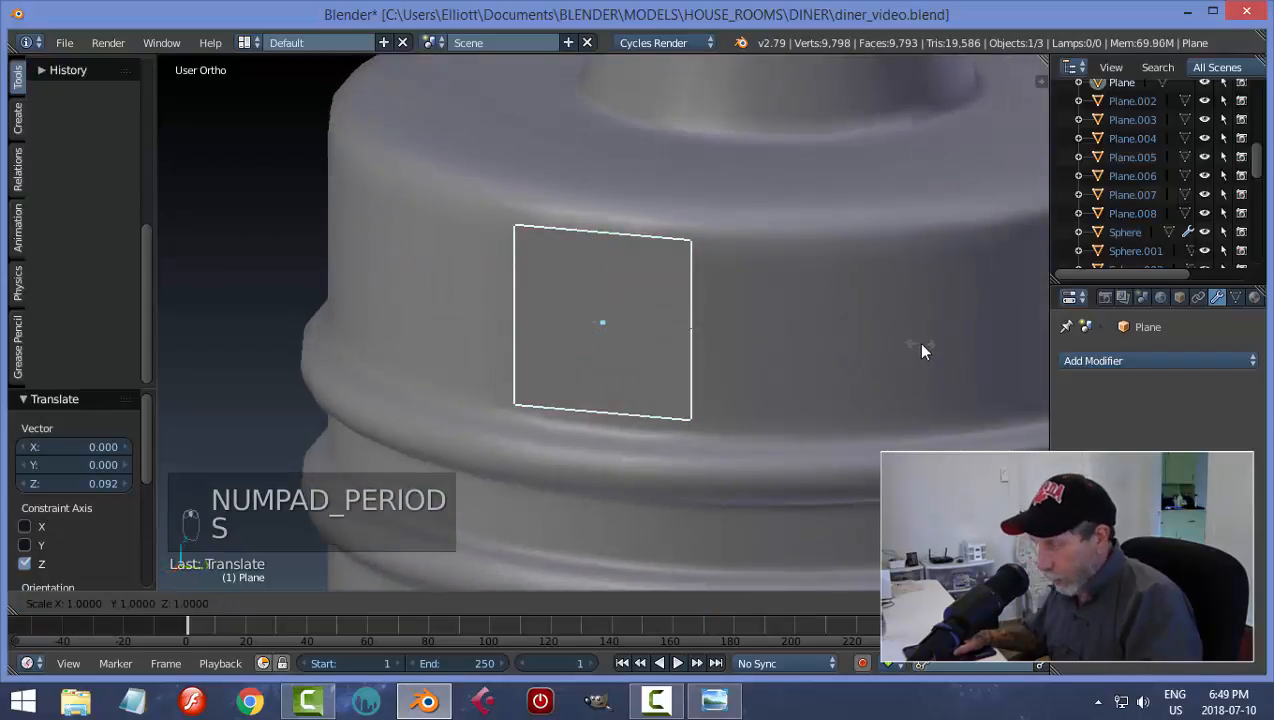
key("y")
left_click(823, 383)
key("s")
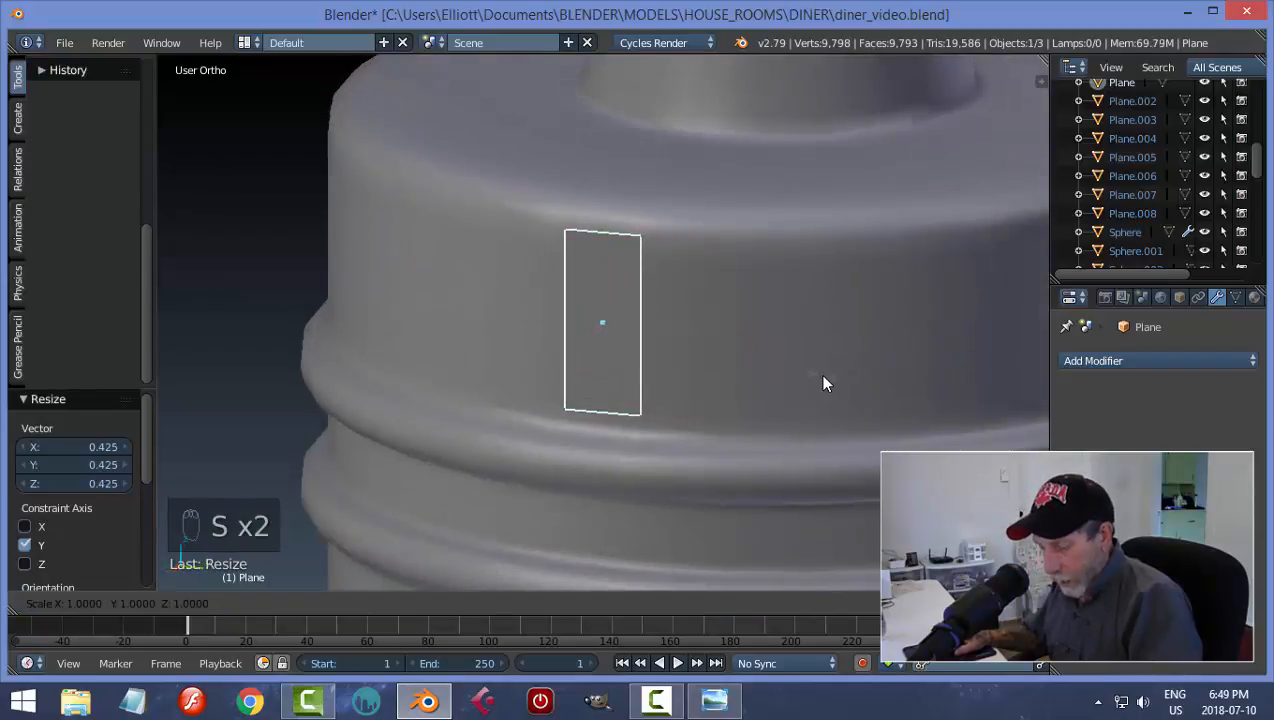
key("z")
left_click(759, 352)
key("s")
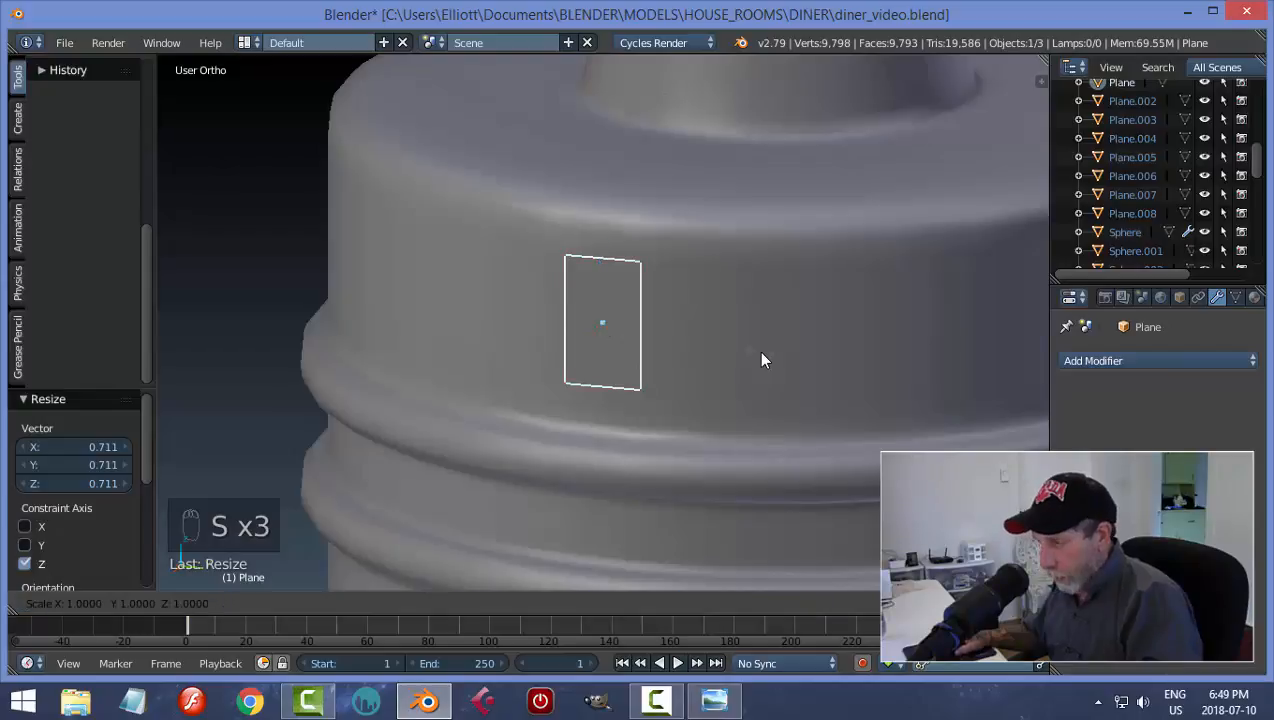
key("y")
left_click(739, 356)
- Extrude the small plane's face in Edit Mode towards the cap to form a thin upright block
middle_click_drag(739, 356, 694, 398)
key("Tab")
left_click(853, 350)
key("e")
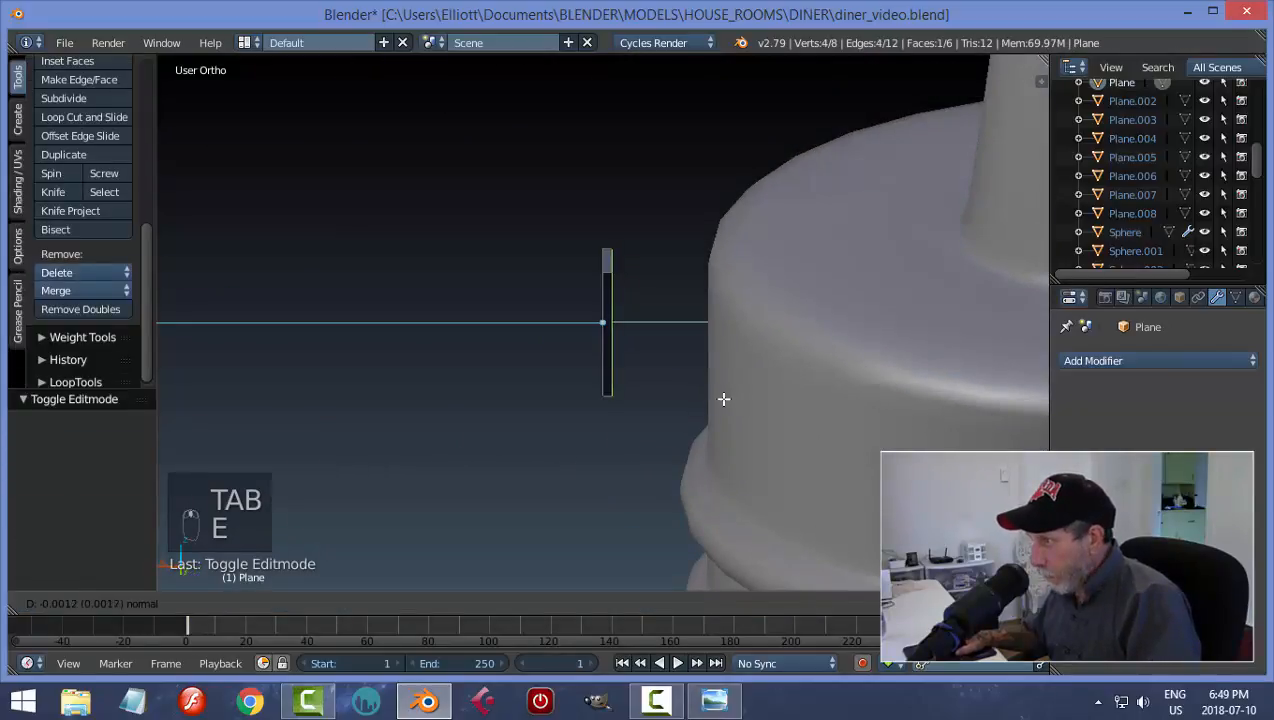
left_click(733, 398)
- Recalculate the normals of the whole block mesh and return to Object Mode
key("a")
key("a")
key("a")
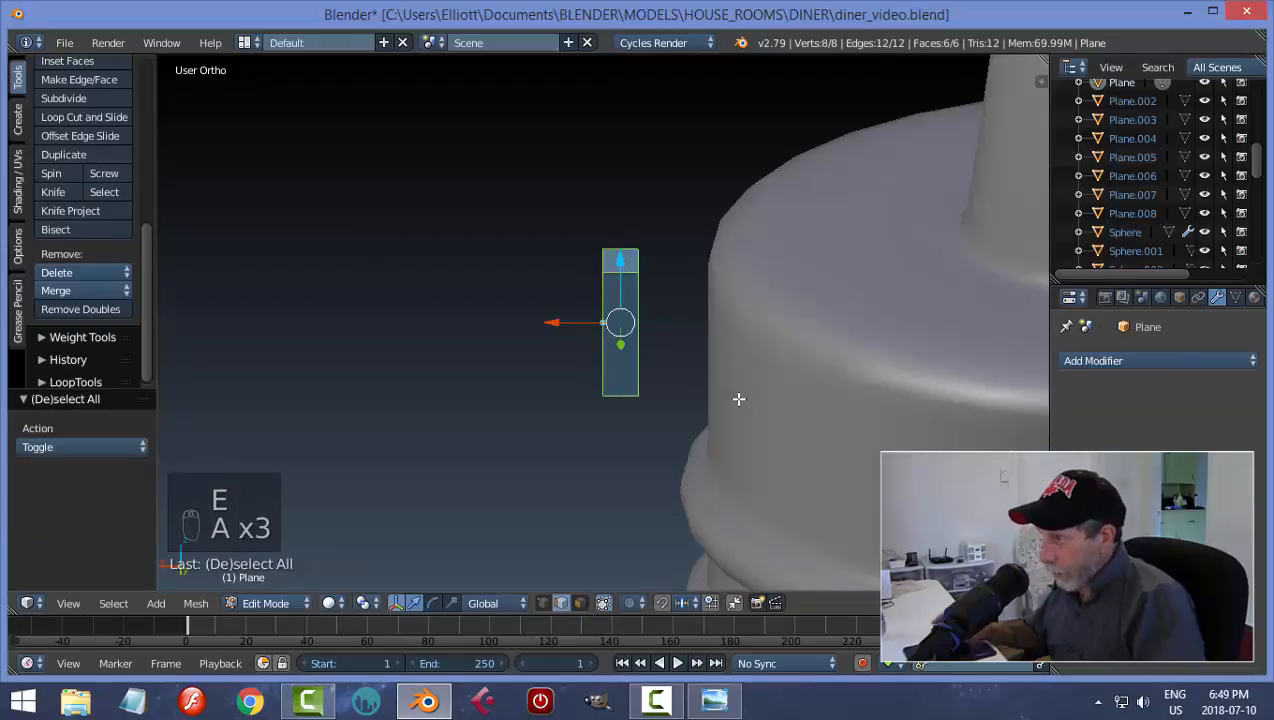
key("ctrl+n")
key("a")
key("Tab")
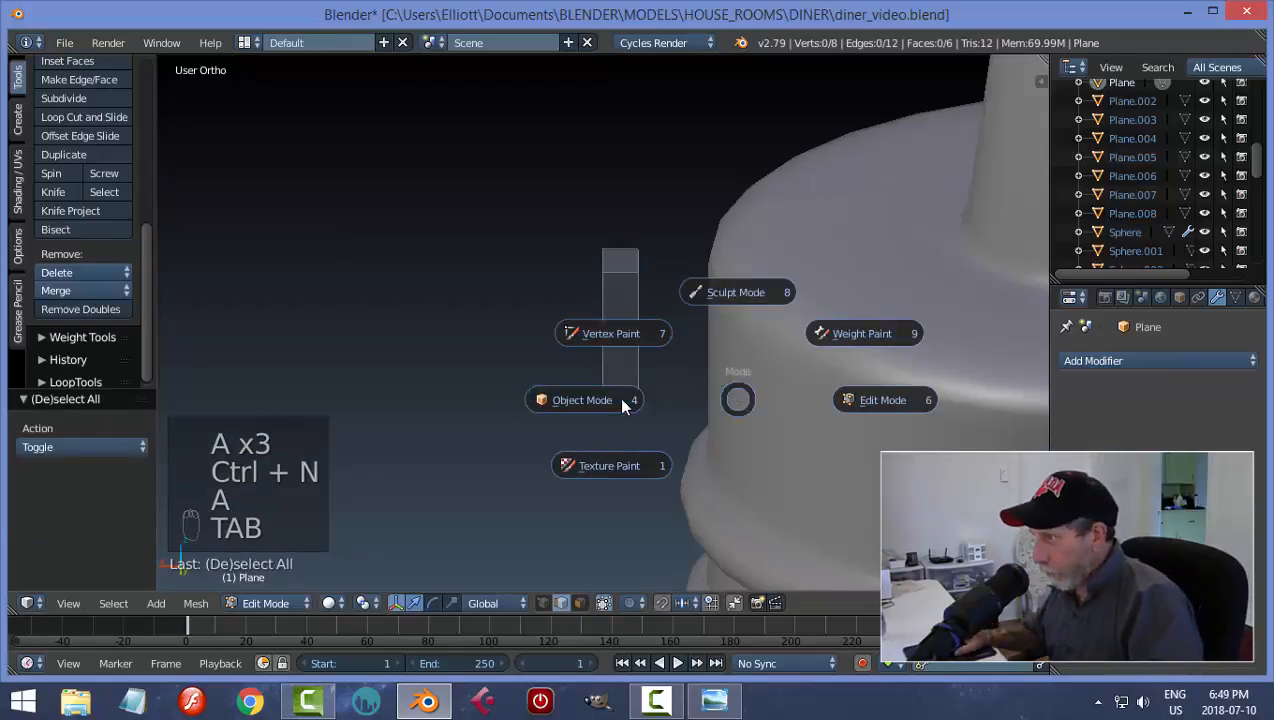
left_click(722, 398)
- Move the block along X against the cap's smooth upper band and lower it about 0.008 on Z
middle_click_drag(728, 396, 700, 430)
left_click_drag(533, 331, 580, 345)
left_click_drag(649, 261, 648, 292)
middle_click_drag(759, 384, 680, 401)
right_click(802, 358)
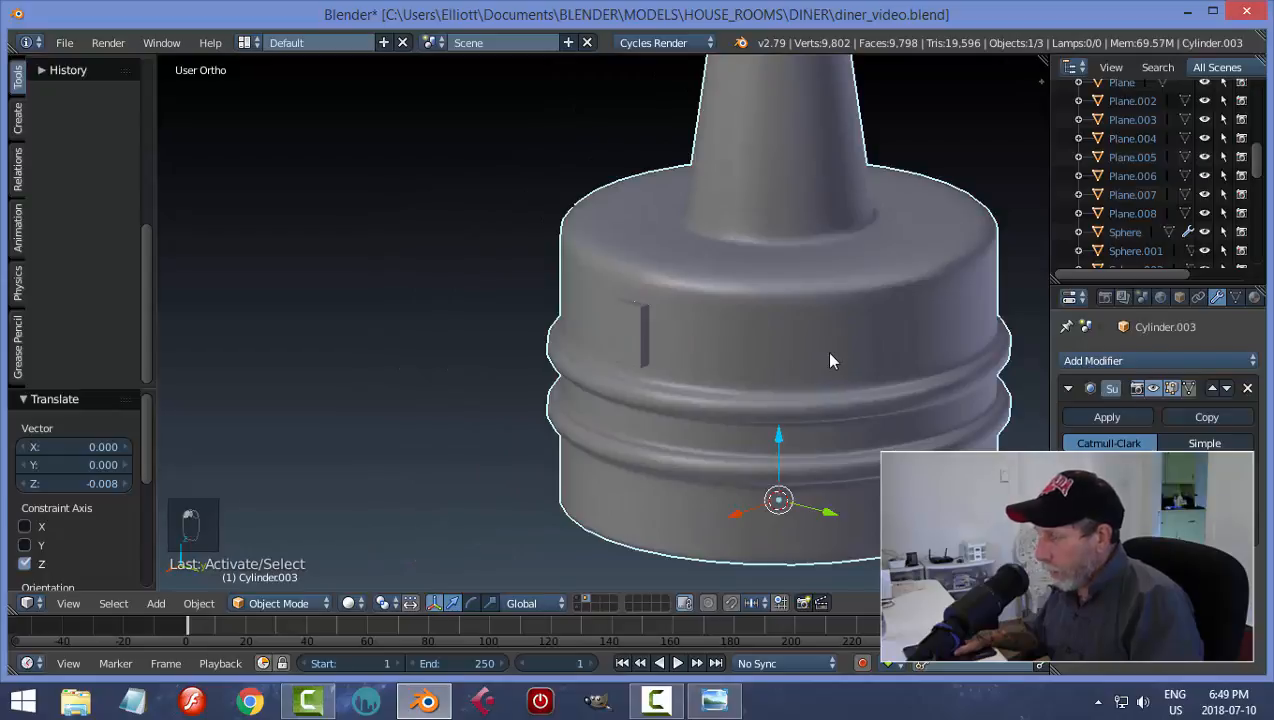
middle_click_drag(828, 358, 651, 344)
- Select the small block and apply its rotation and scale
right_click(622, 335)
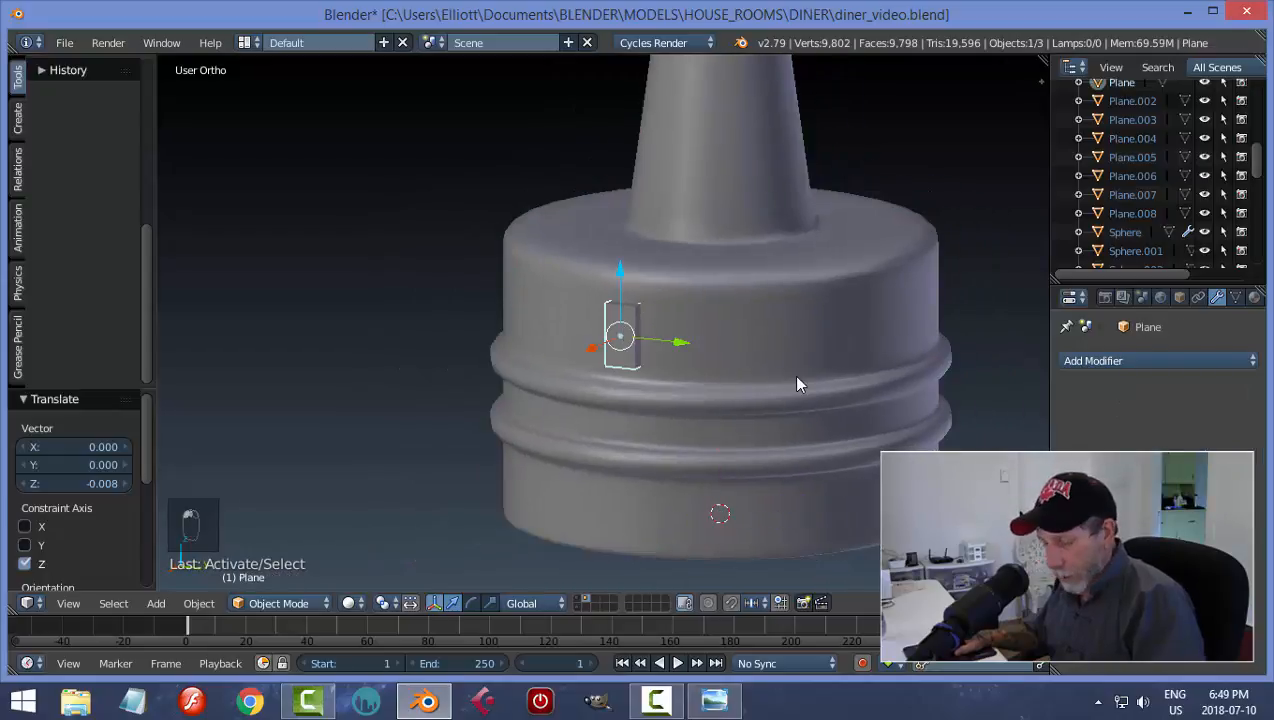
key("ctrl+a")
left_click(772, 430)
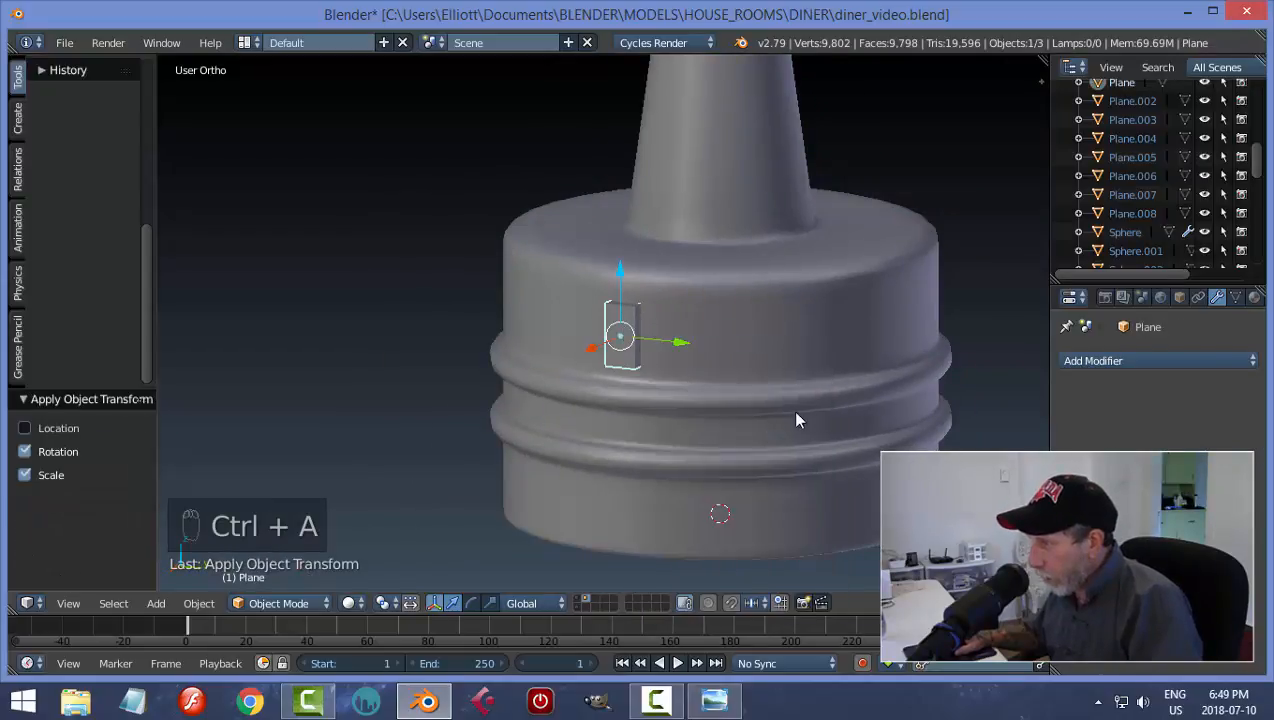
- Add a Bevel modifier to the block with a width of 0.0010
left_click(1057, 361)
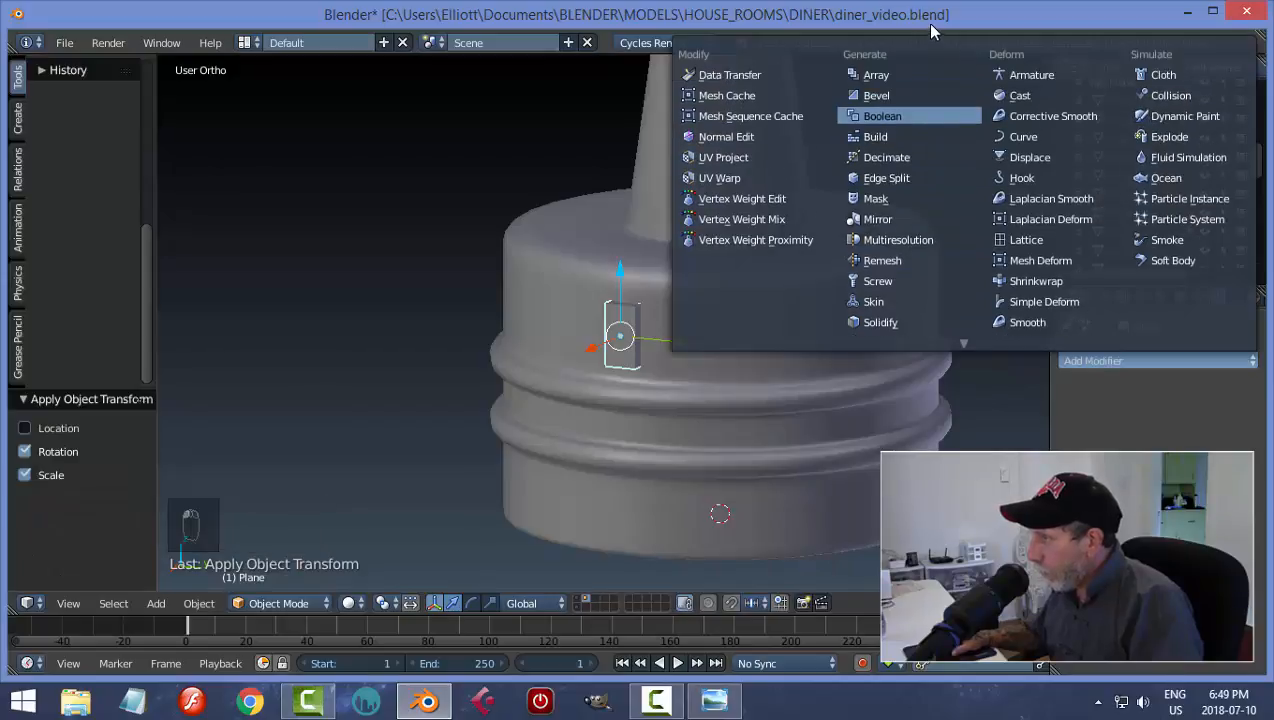
left_click(885, 96)
scroll(925, 325, "up", 1)
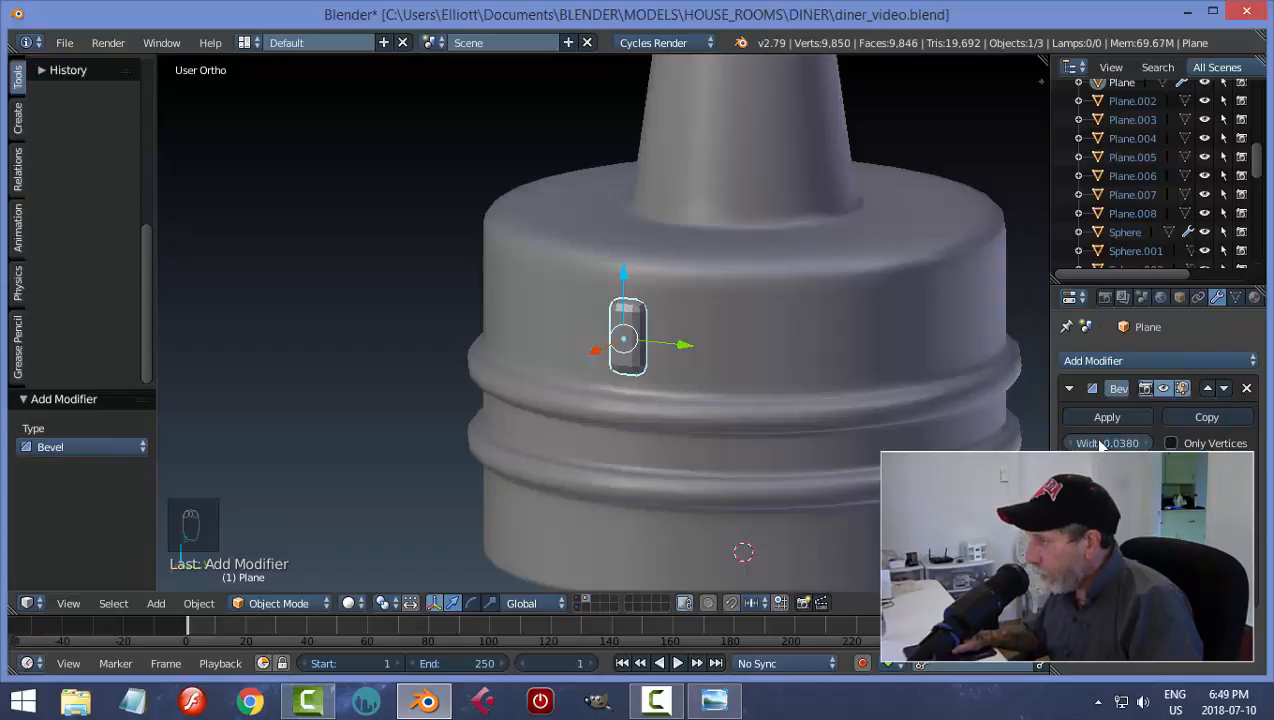
left_click_drag(1127, 447, 1076, 443)
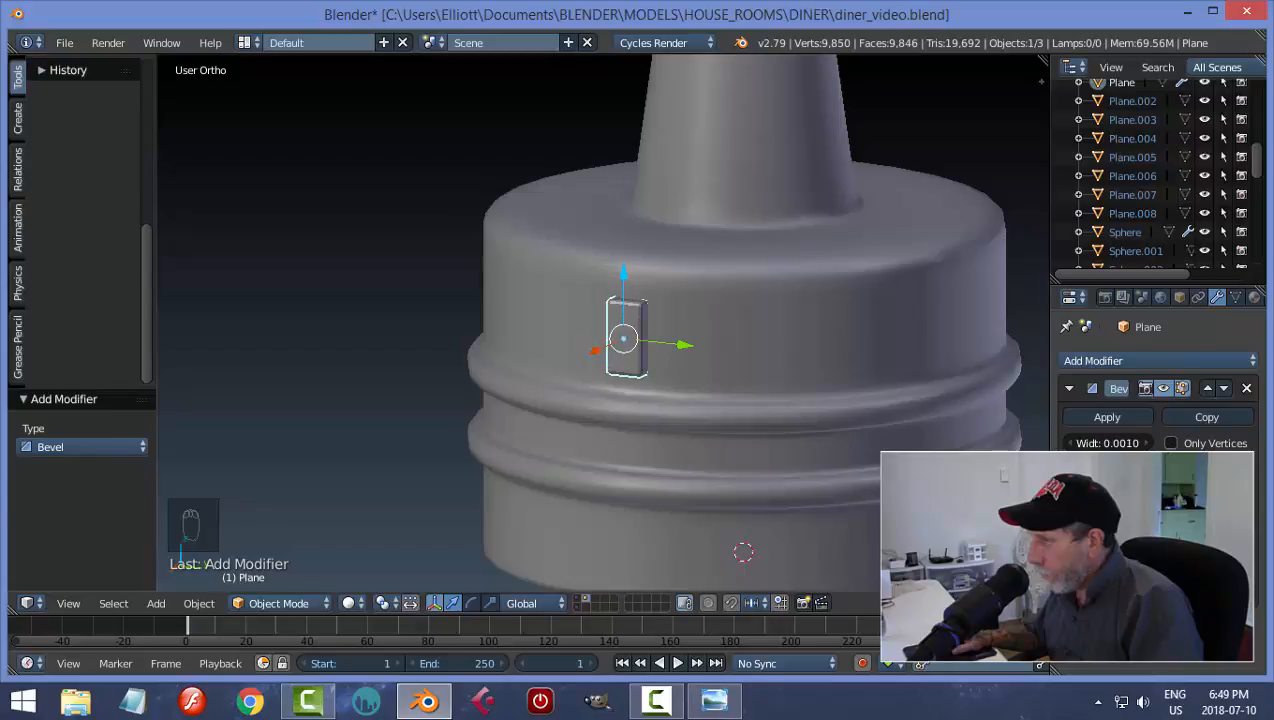
- Shade the block smooth and apply its Bevel modifier
scroll(98, 230, "up", 5)
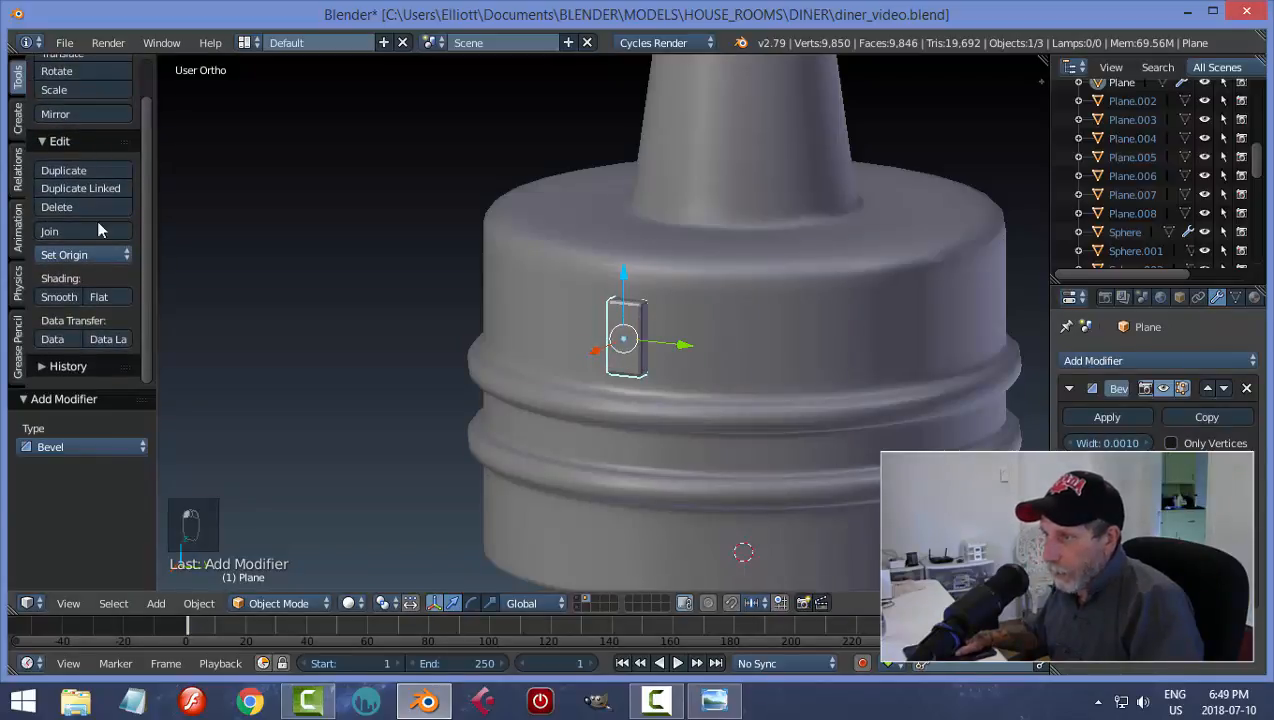
left_click(55, 297)
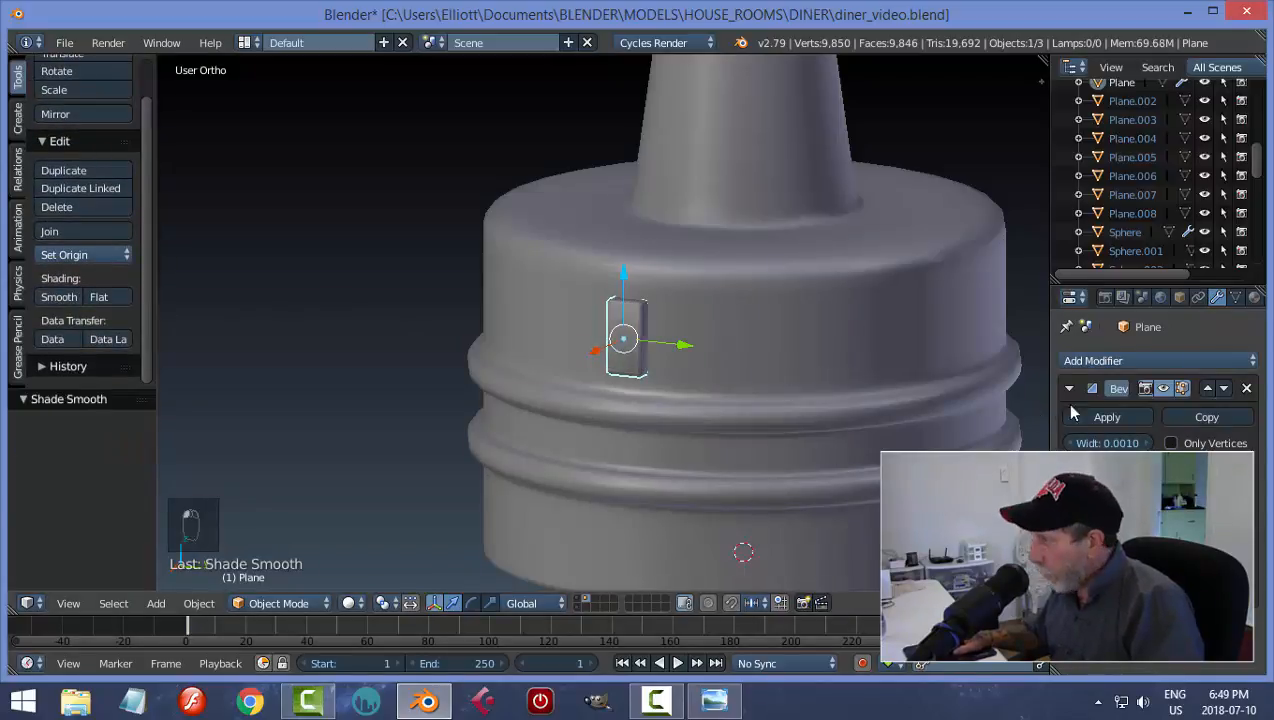
left_click(1100, 417)
- Save the file over the existing version and check the block's fit against the cap
scroll(873, 333, "down", 3)
scroll(870, 333, "up", 1)
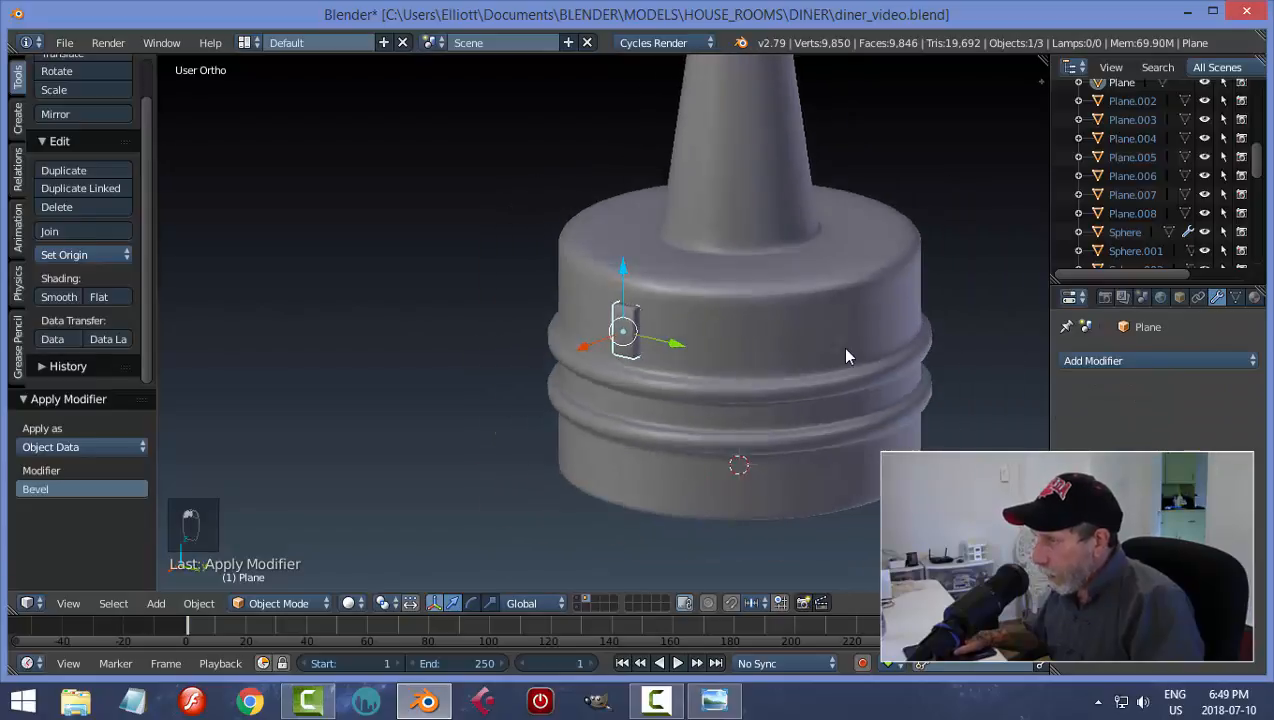
key("ctrl+s")
left_click(845, 356)
right_click(797, 347)
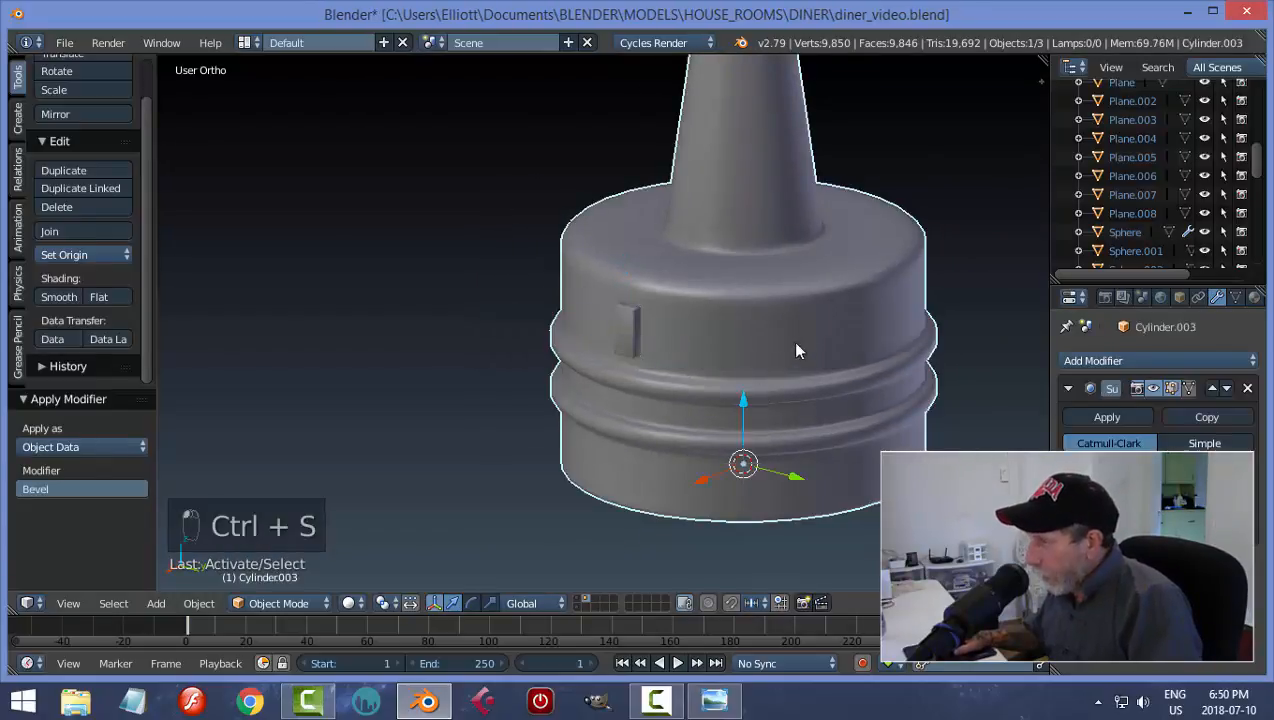
mouse_move(838, 380)
middle_mouse_down()
mouse_move(800, 410)
mouse_move(791, 394)
mouse_move(838, 360)
mouse_move(842, 400)
middle_mouse_up()
- Spin the block's whole mesh 360° around the 3D cursor at the cap's centre in top view
right_click(628, 325)
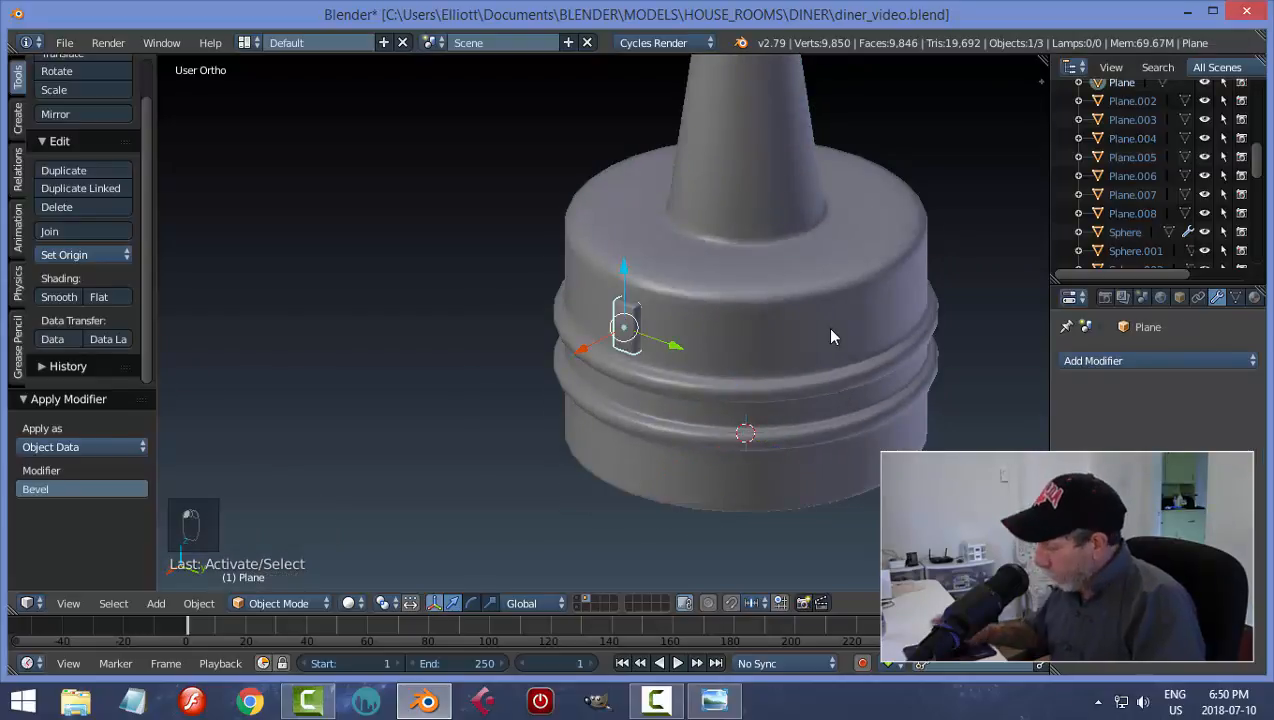
key("KP_7")
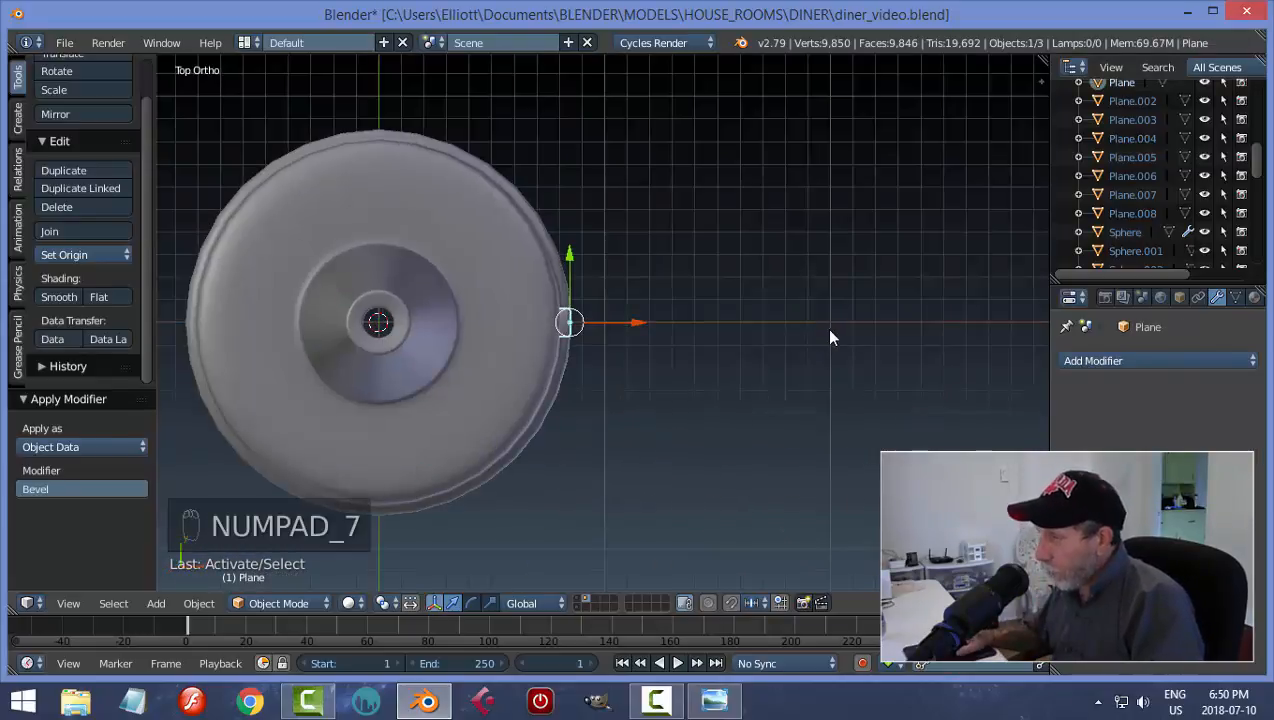
middle_click_drag(640, 393, 800, 382, "shift")
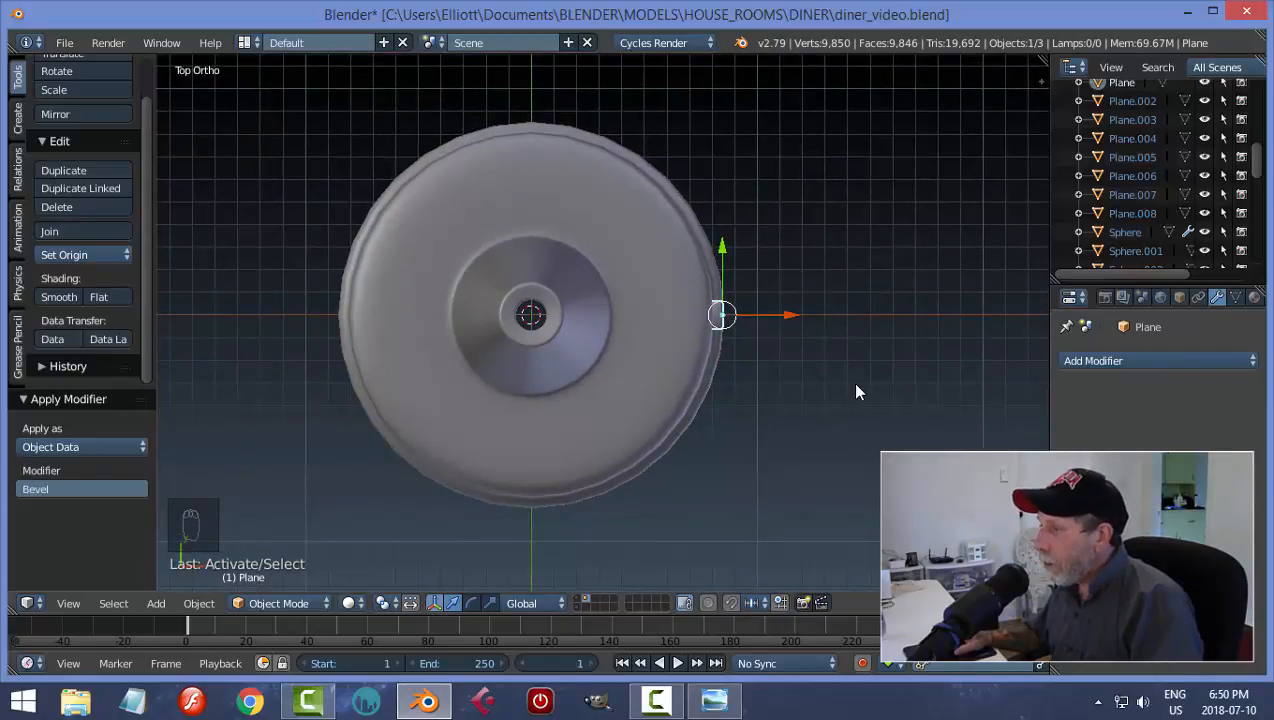
key("Tab")
key("a")
key("a")
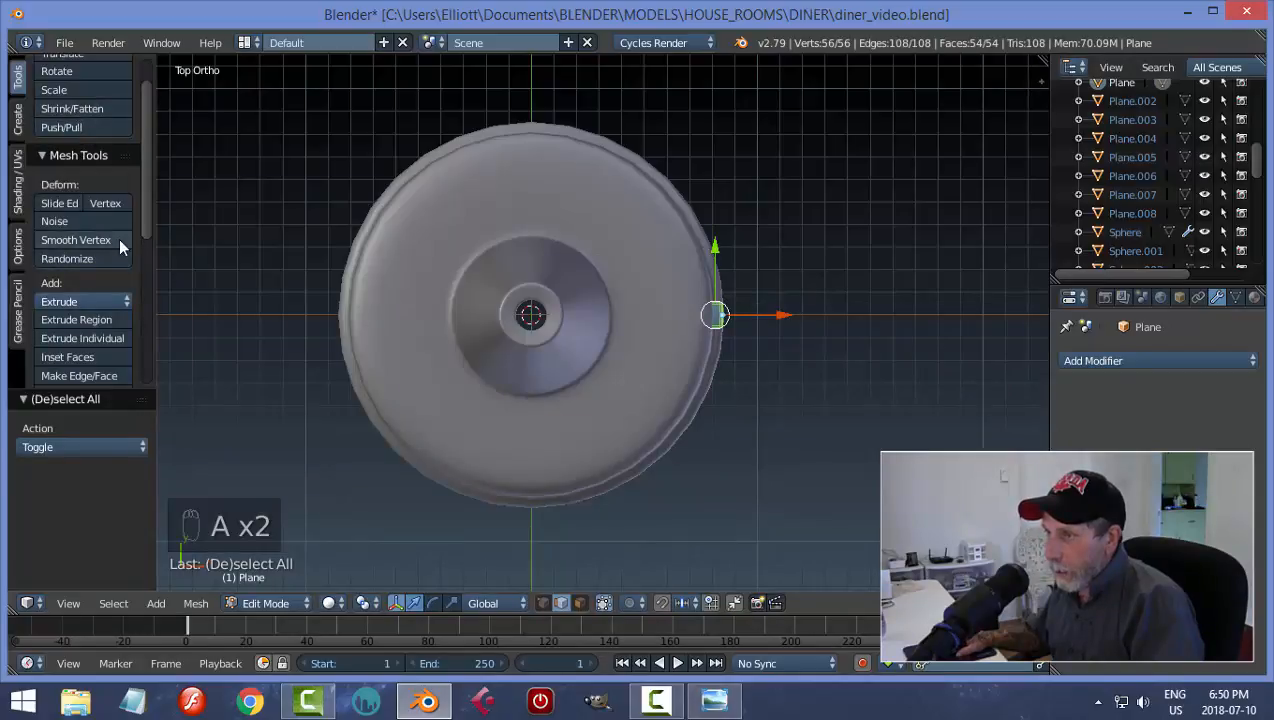
scroll(119, 240, "down", 5)
left_click(70, 281)
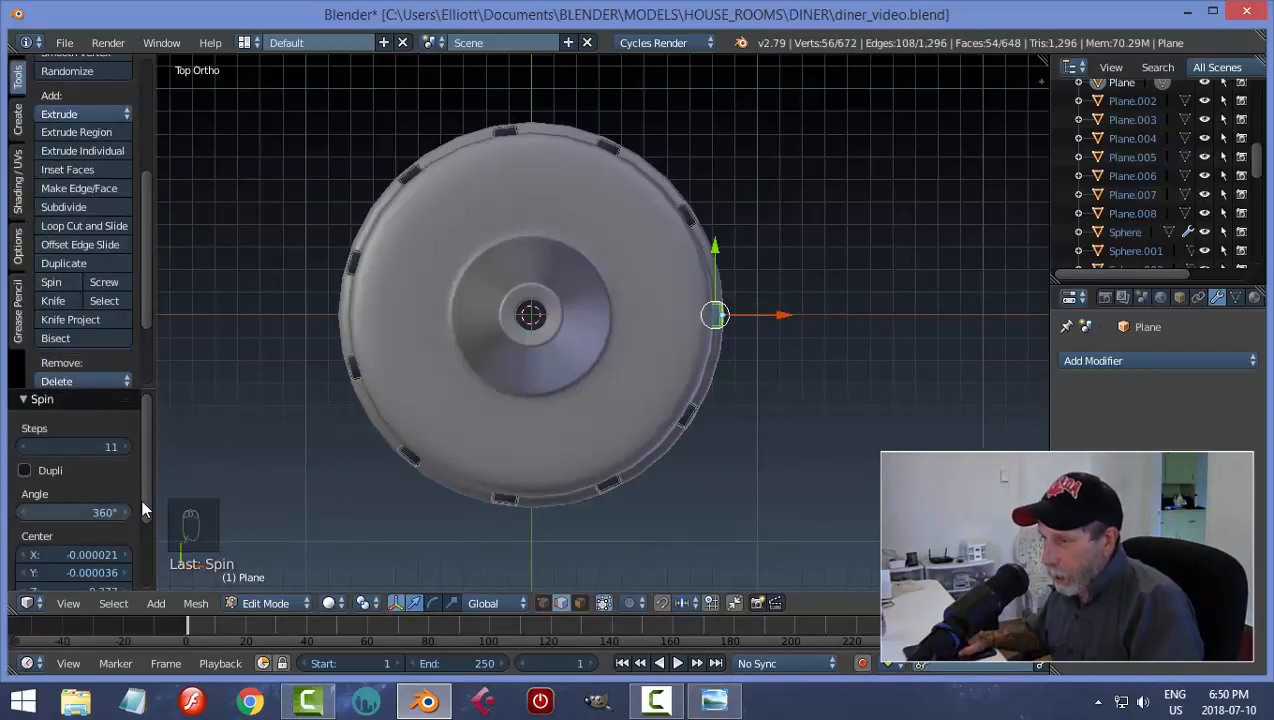
- Increase the Spin steps to 25 for closely spaced blocks around the cap
left_click(126, 446)
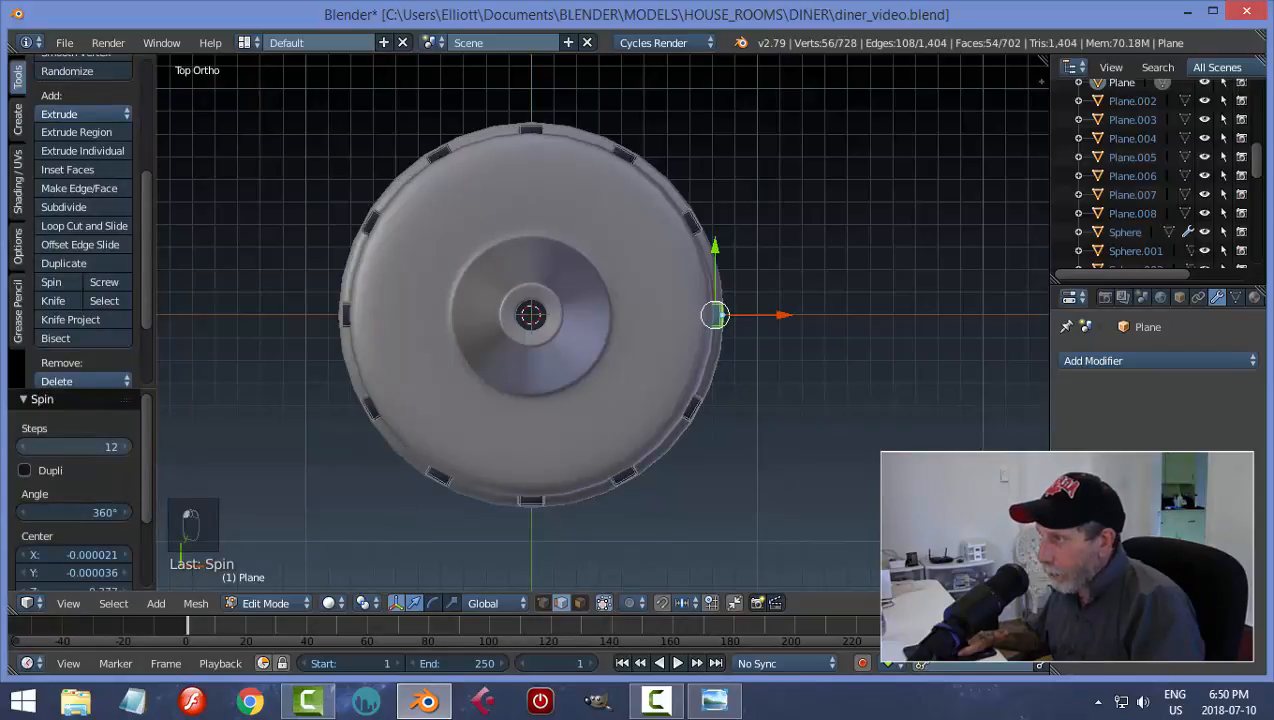
left_click(126, 446)
left_click(126, 446)
left_click(126, 446)
left_click(126, 446)
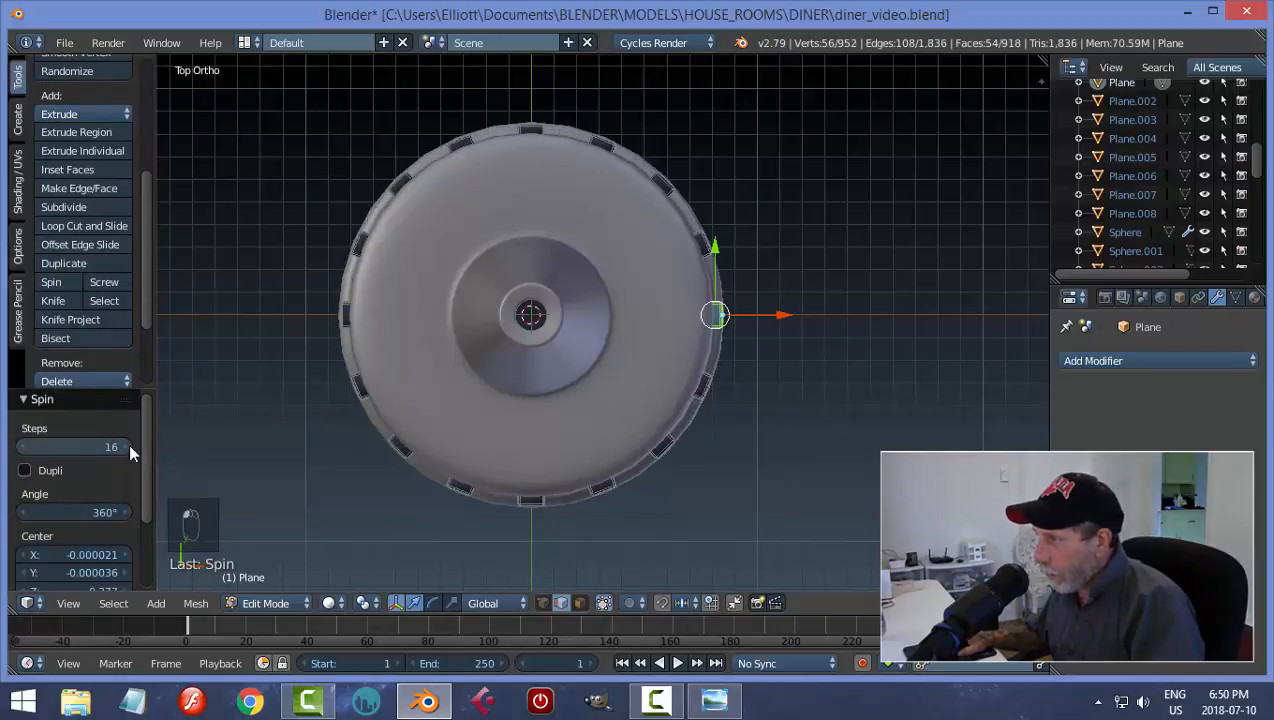
left_click(126, 446)
left_click(126, 446)
left_click(126, 446)
left_click(126, 446)
left_click(126, 446)
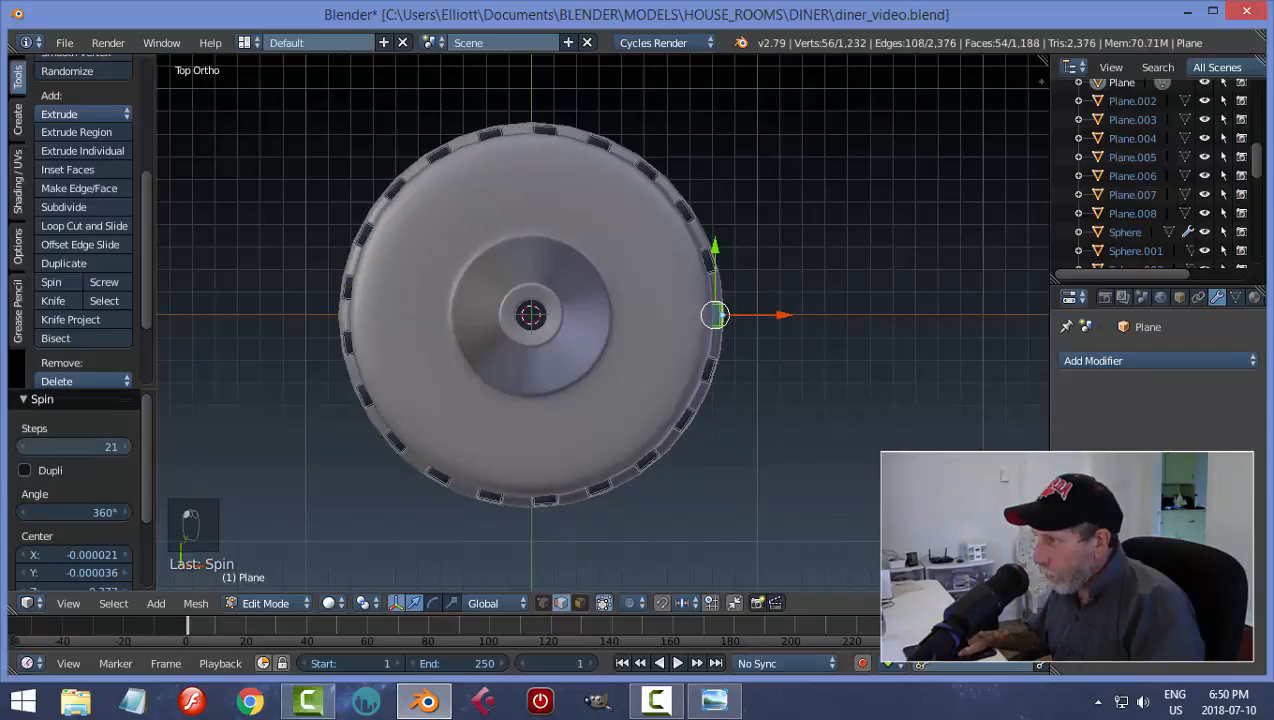
left_click(126, 446)
left_click(126, 446)
left_click(126, 446)
left_click(126, 446)
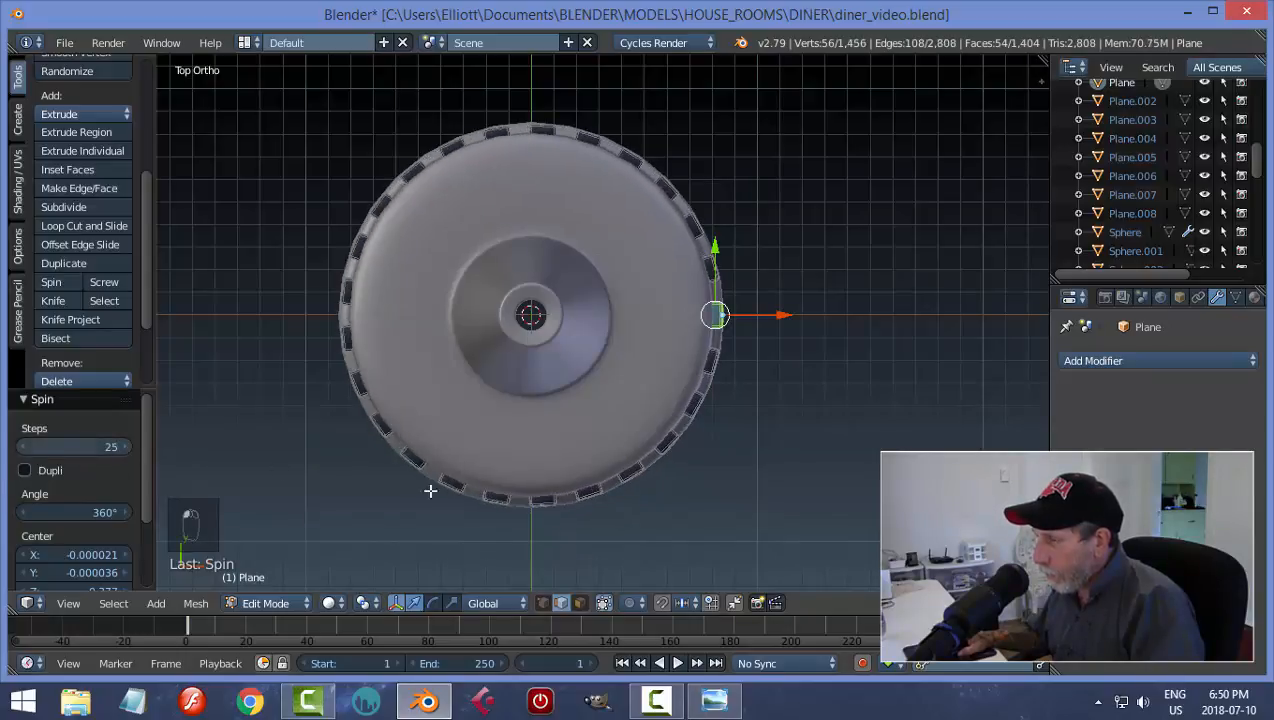
- Run Remove Doubles on the block selected after the spin
middle_click_drag(711, 546, 678, 385)
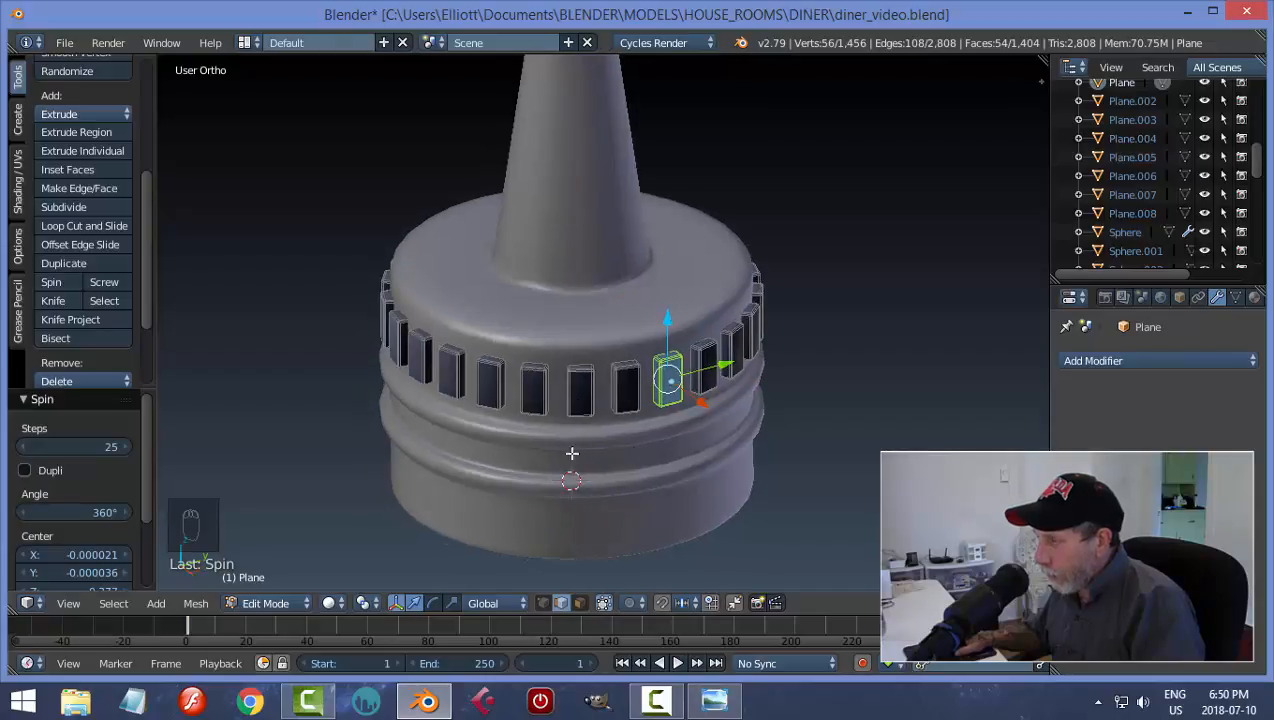
scroll(146, 320, "down", 3)
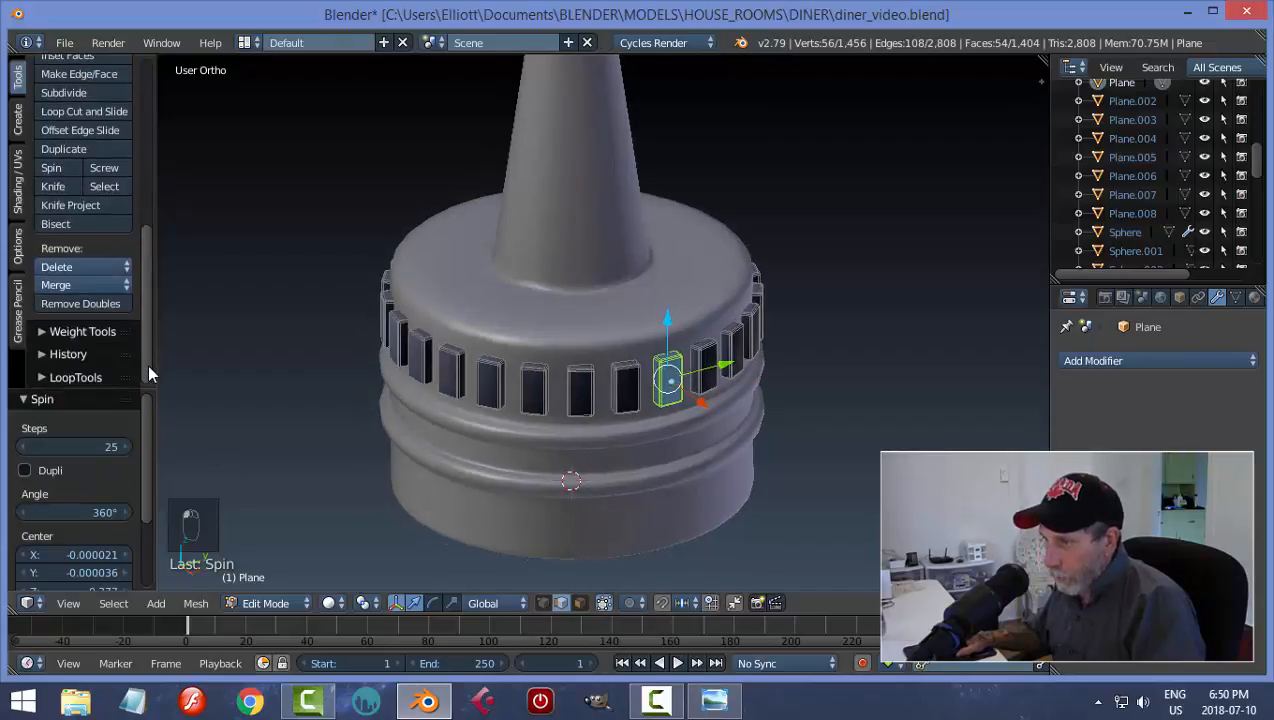
left_click(99, 303)
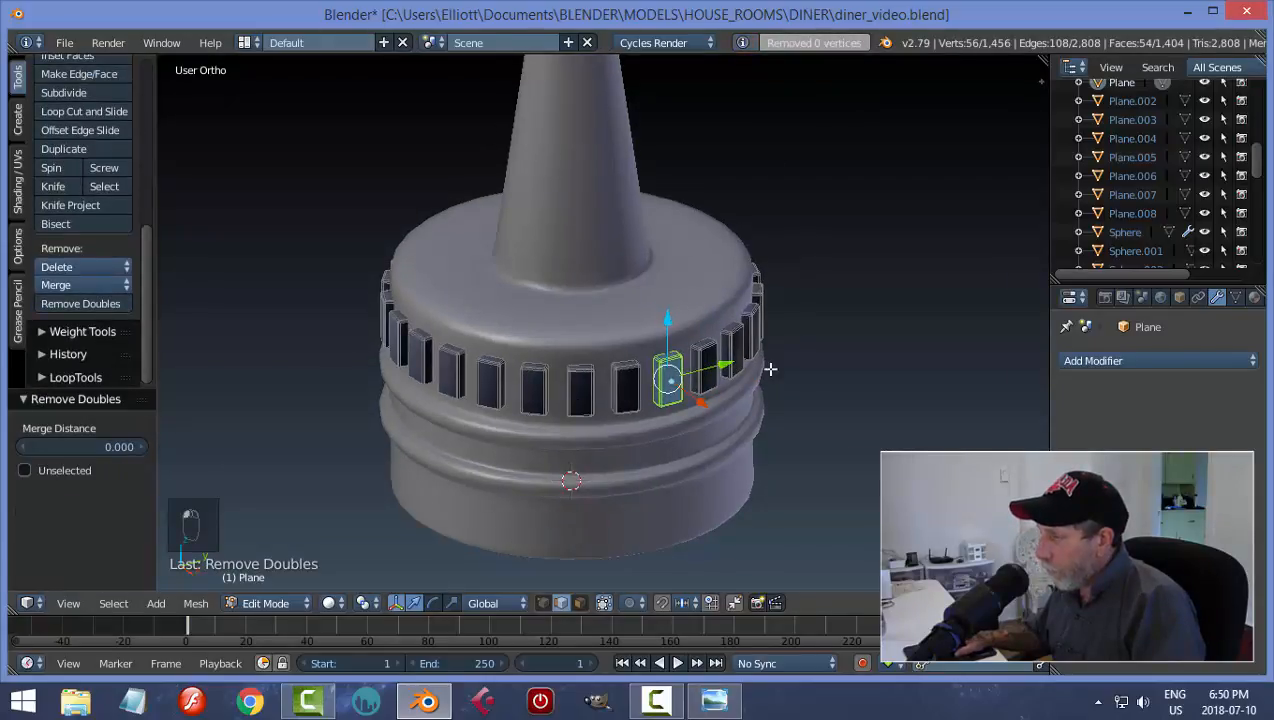
- Select all blocks in the ring, recalculate their normals outward and return to Object Mode
key("a")
key("a")
key("a")
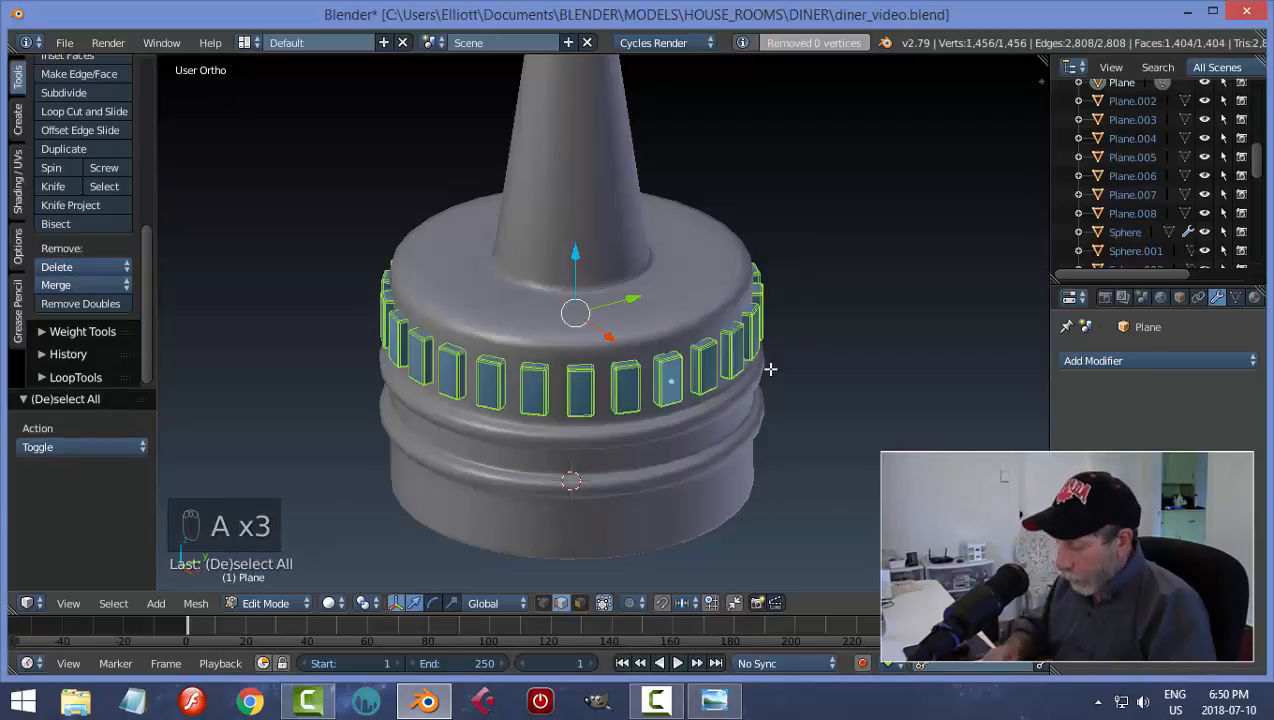
key("ctrl+n")
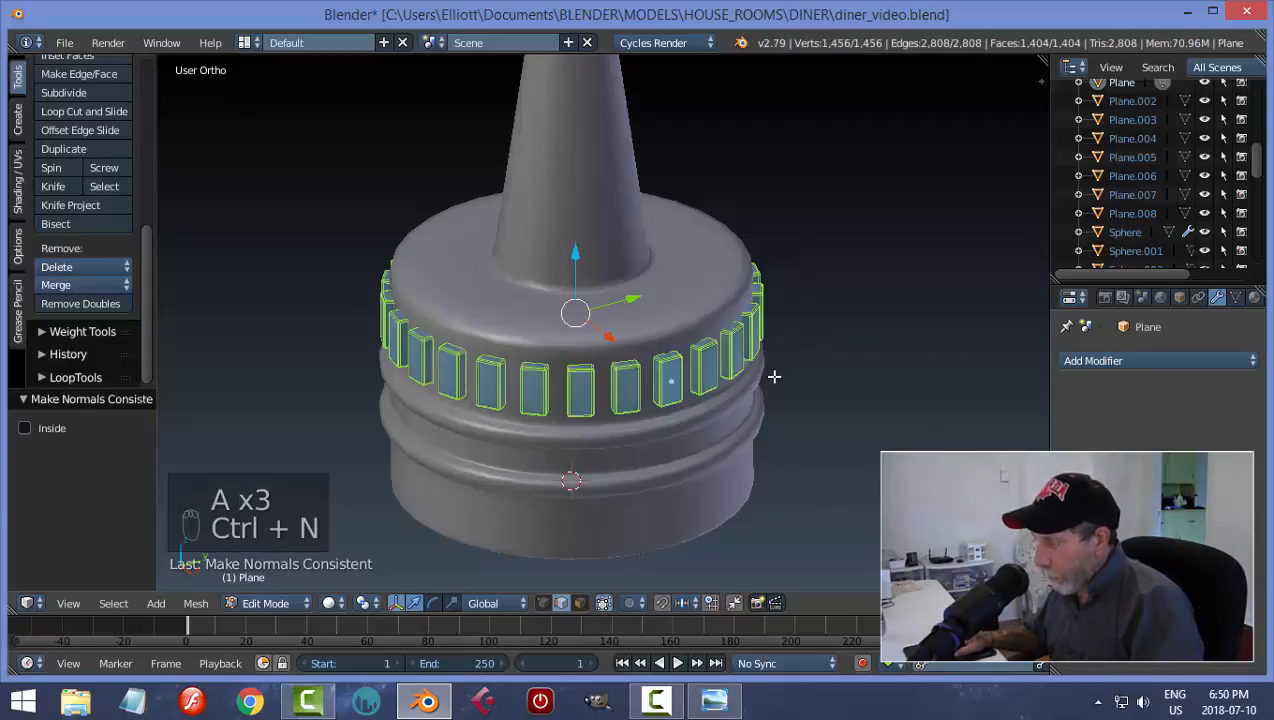
key("Tab")
- Examine the ring of raised blocks around the cap from several angles, first deselected and then selected
middle_click_drag(879, 330, 851, 365)
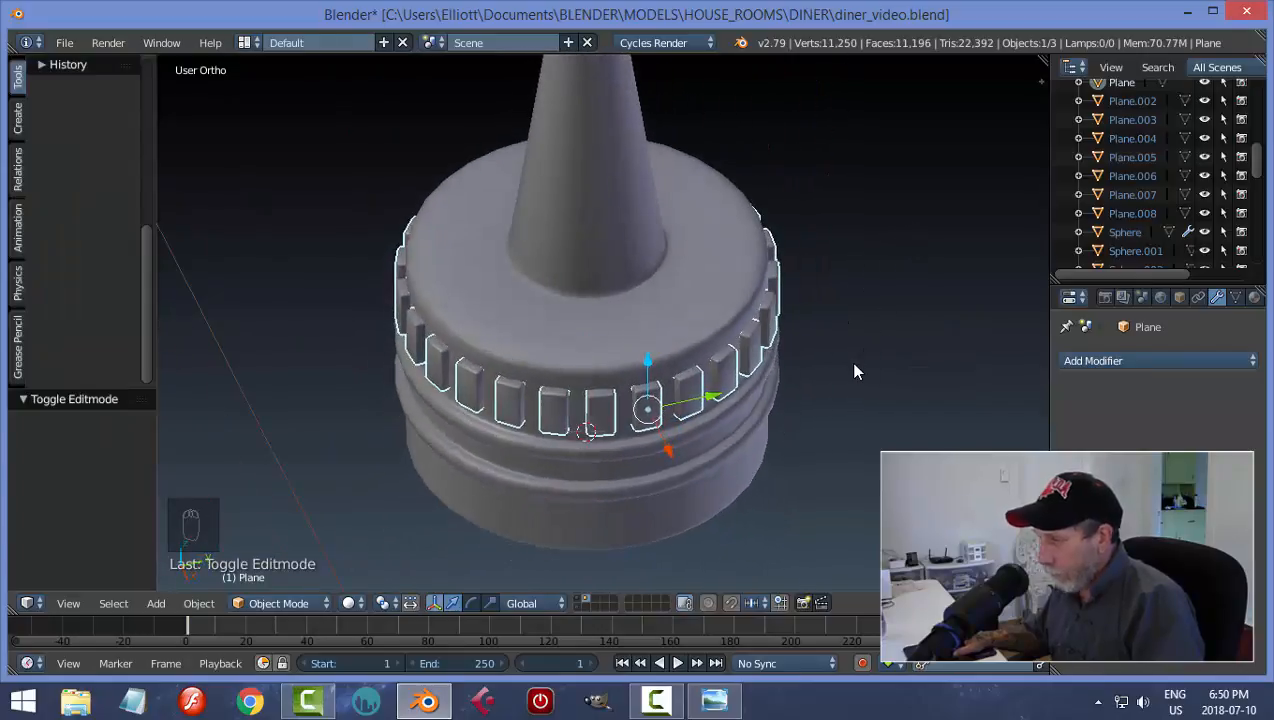
key("a")
scroll(851, 365, "down", 6)
middle_click_drag(753, 321, 705, 441)
scroll(700, 425, "up", 4)
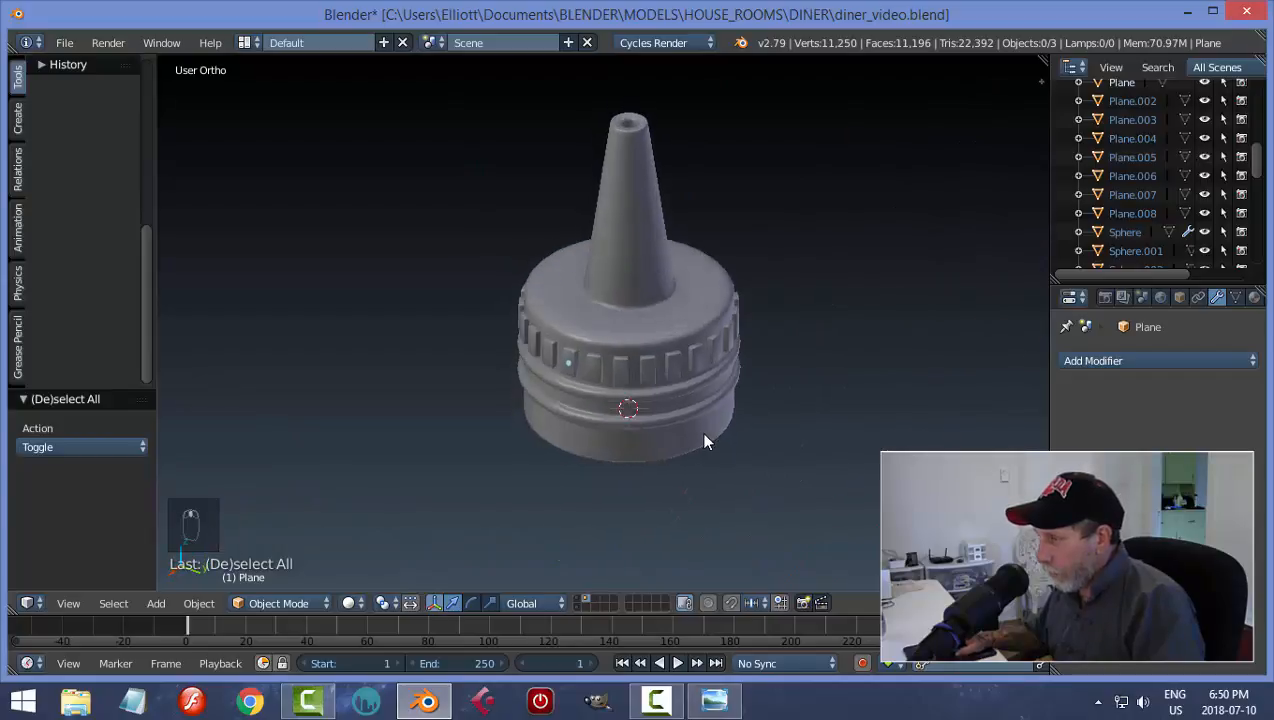
scroll(705, 441, "up", 4)
right_click(709, 445)
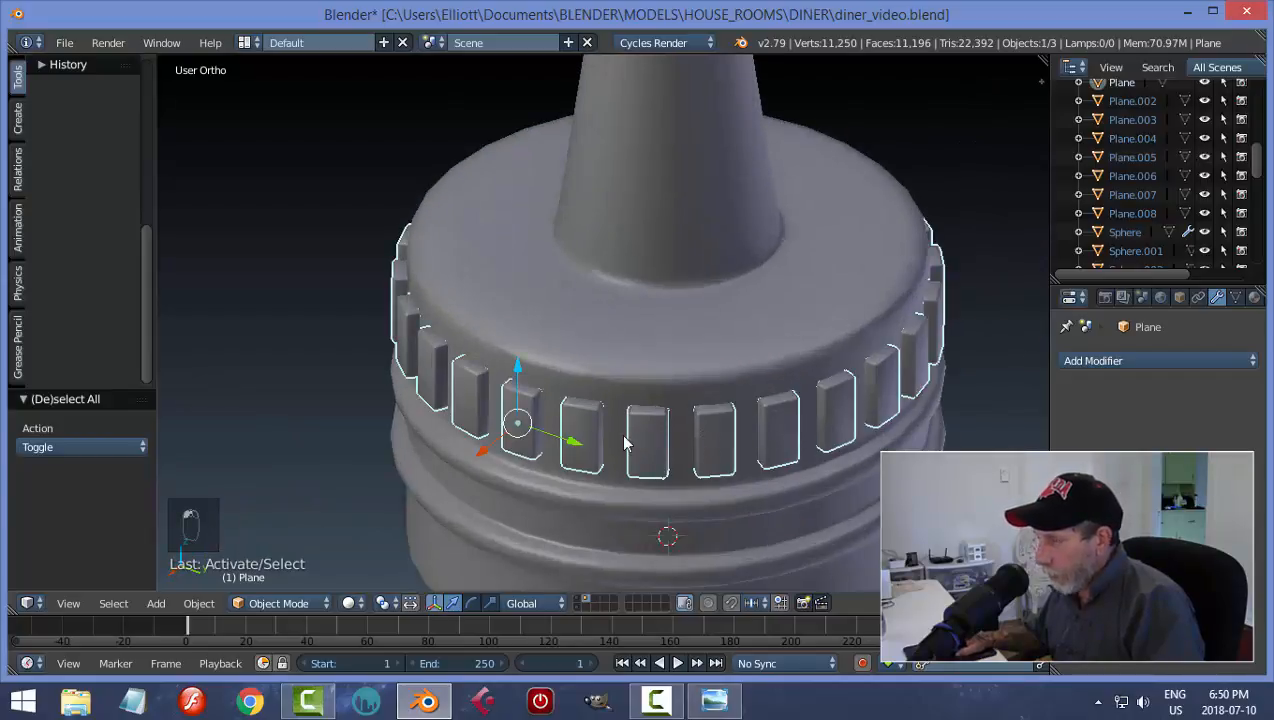
scroll(624, 443, "down", 2)
middle_click_drag(789, 426, 673, 472)
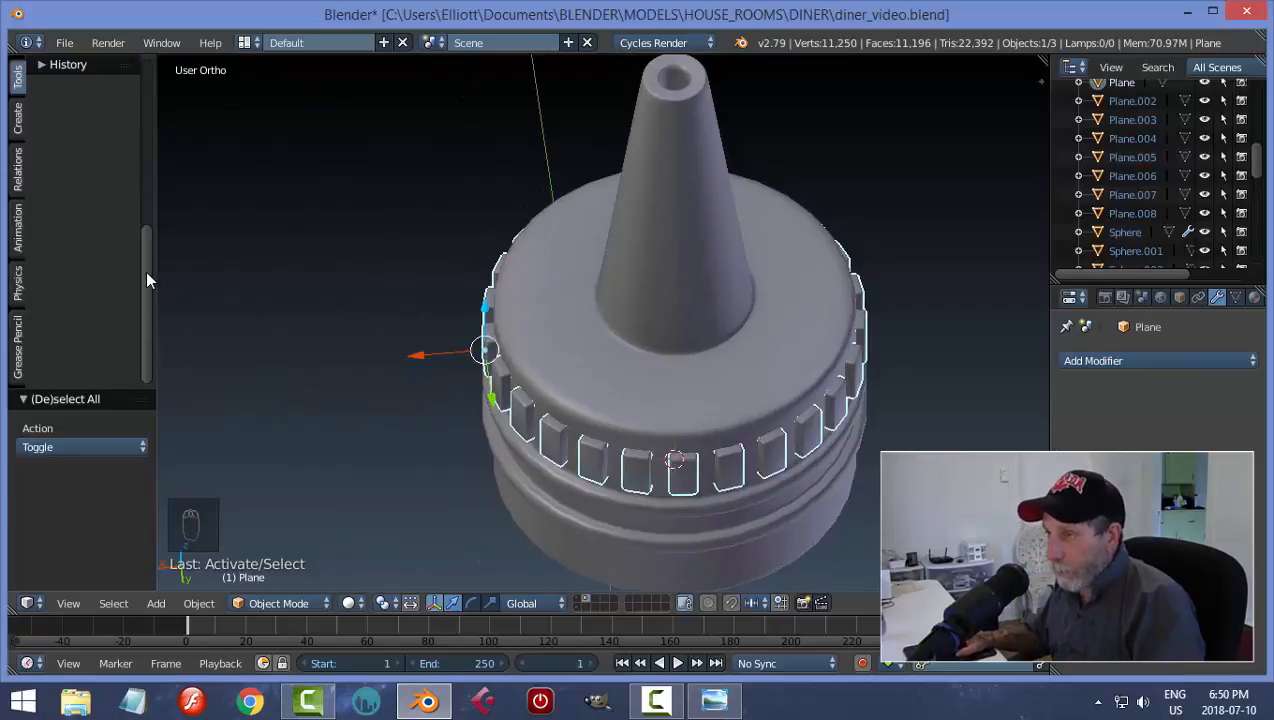
- Set the rib ring's origin to its geometry
left_click_drag(145, 271, 137, 146)
left_click(66, 236)
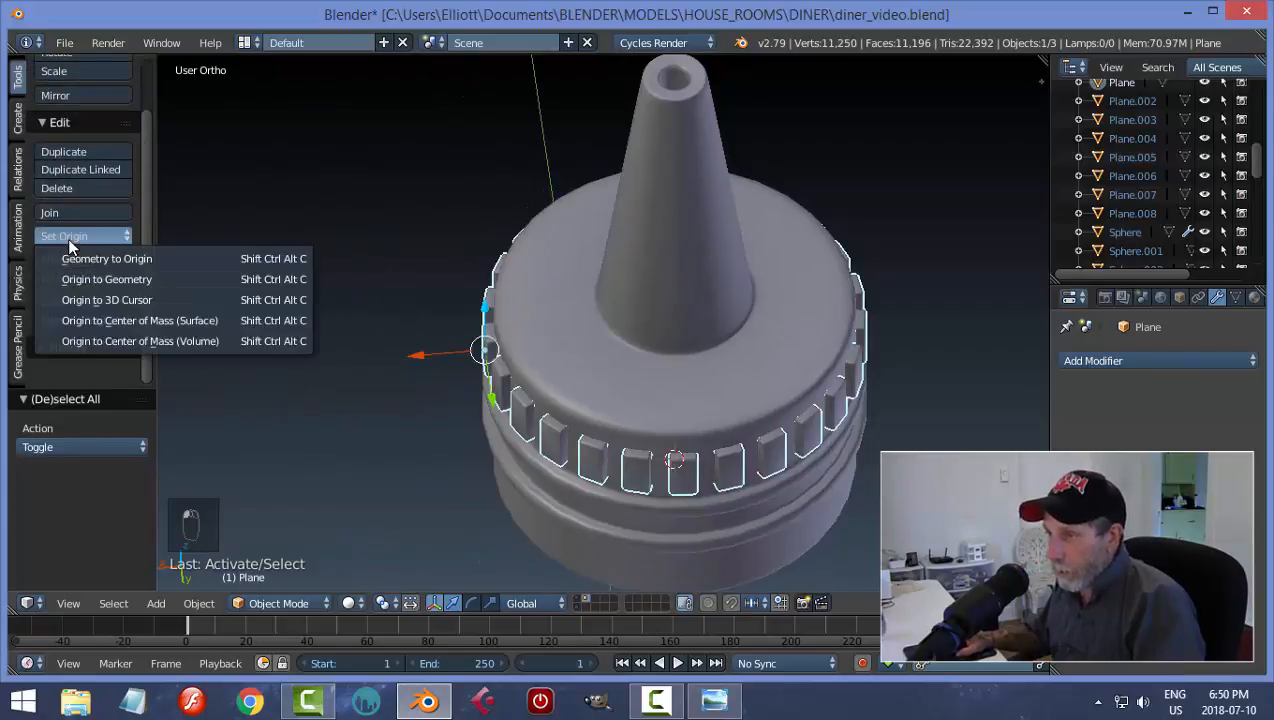
left_click(114, 278)
scroll(843, 397, "down", 2)
middle_click_drag(843, 397, 802, 316)
scroll(802, 316, "up", 3)
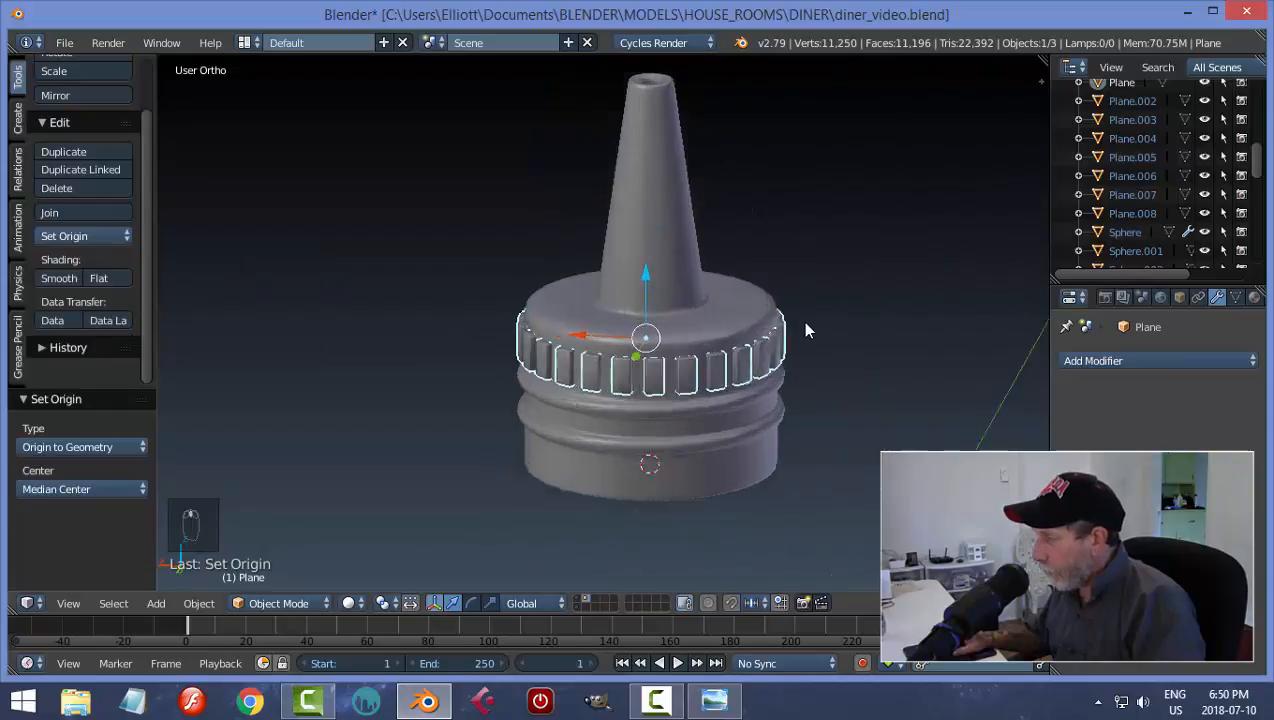
- Apply the Subdivision Surface modifier on the nozzle cap and join the cap with the rib ring into one object
right_click(782, 321)
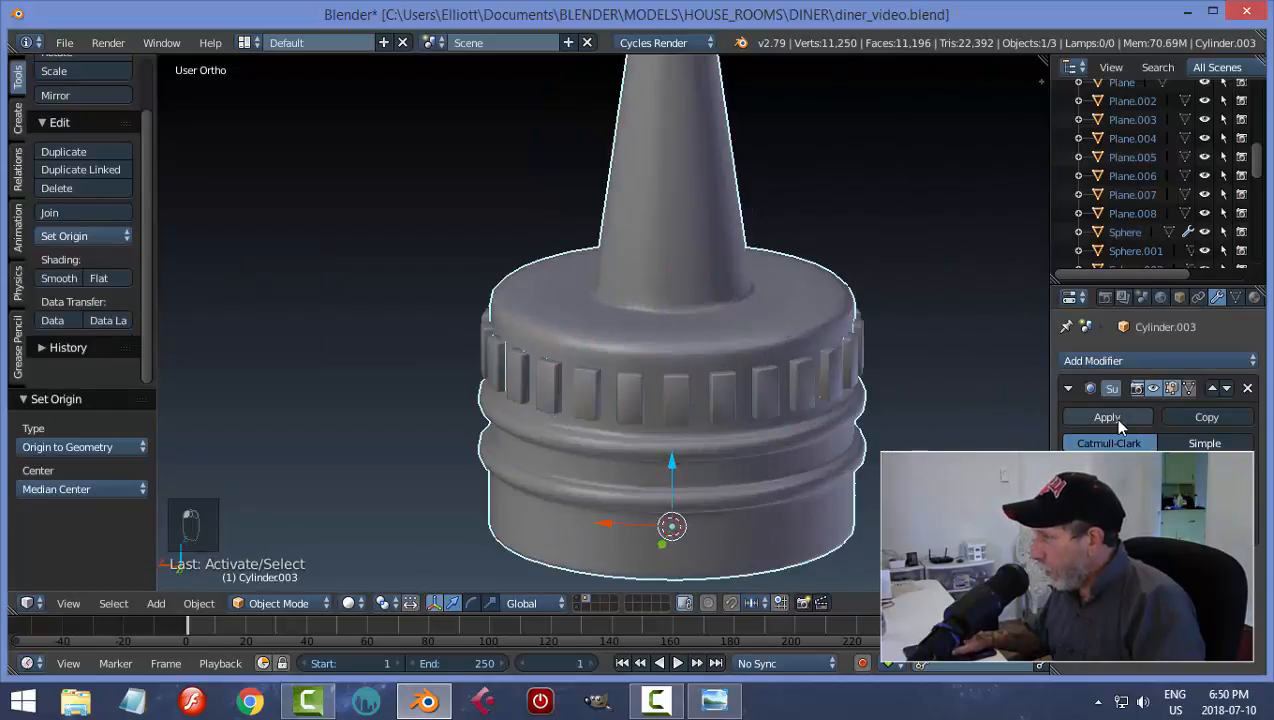
left_click(1110, 417)
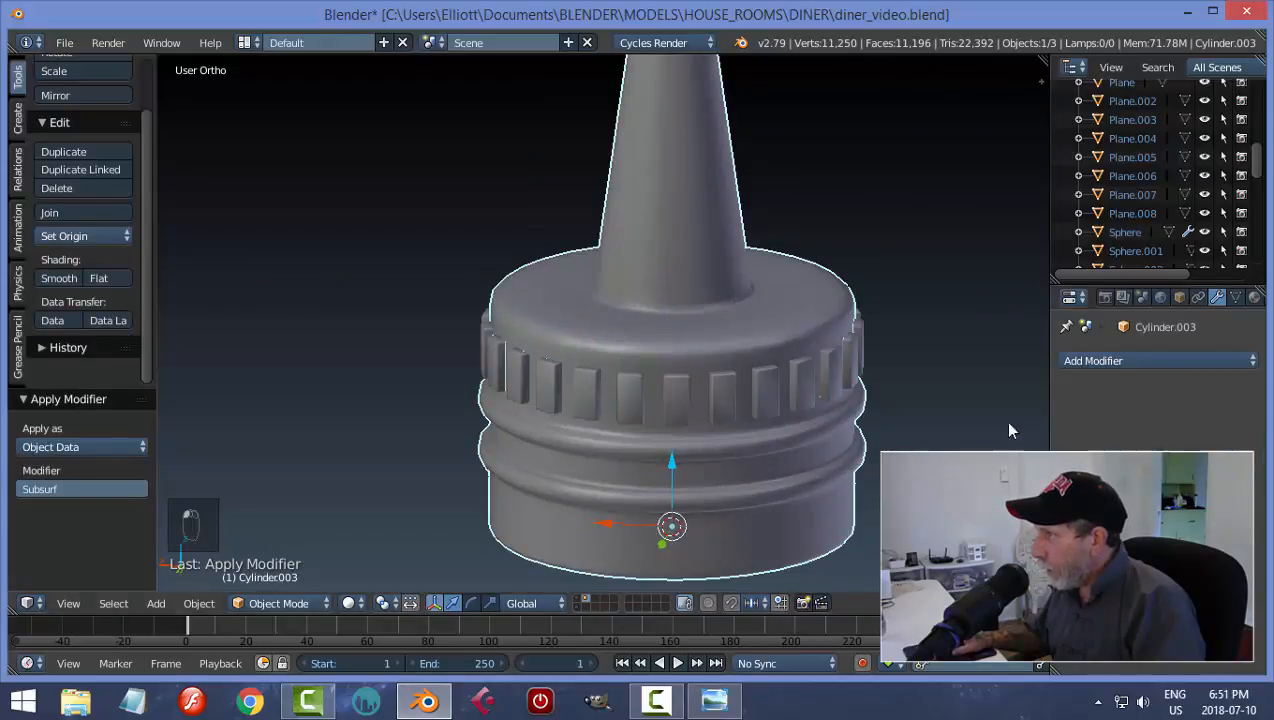
right_click(838, 381, "shift")
key("ctrl+j")
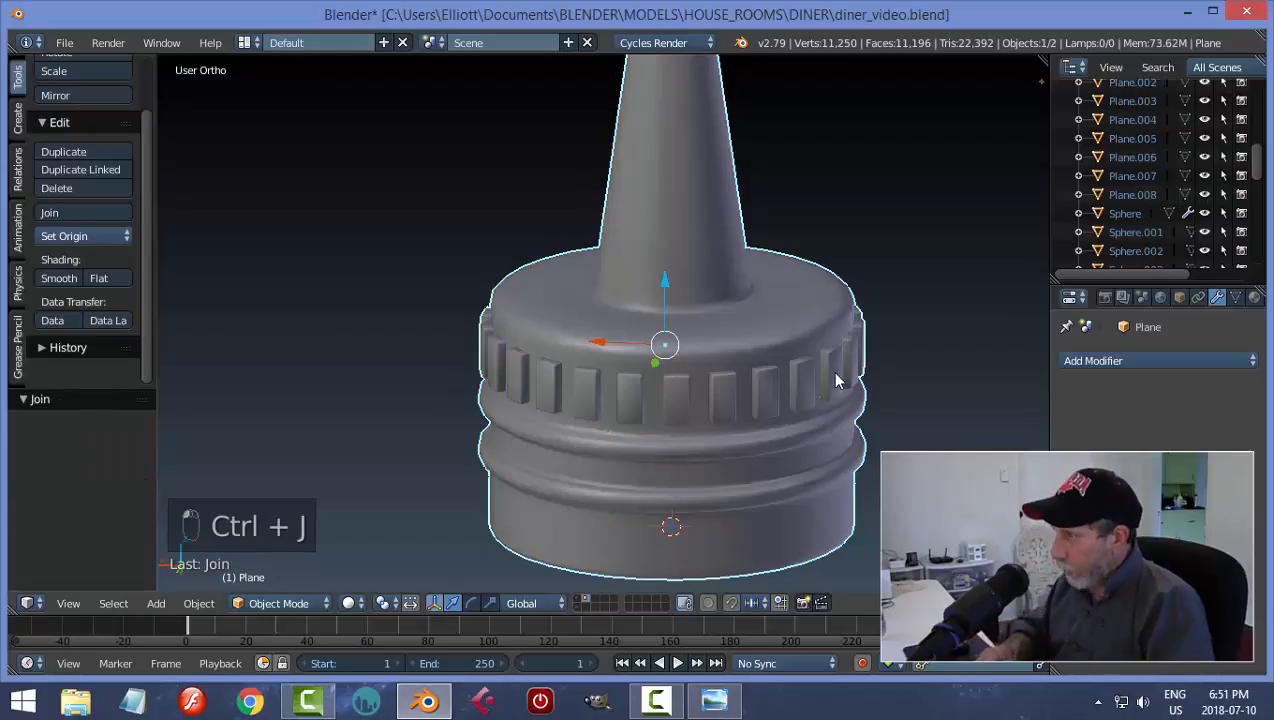
- Save the file over the existing version and unhide the bottle body, leaving nothing selected
key("ctrl+s")
left_click(691, 389)
scroll(733, 397, "down", 4)
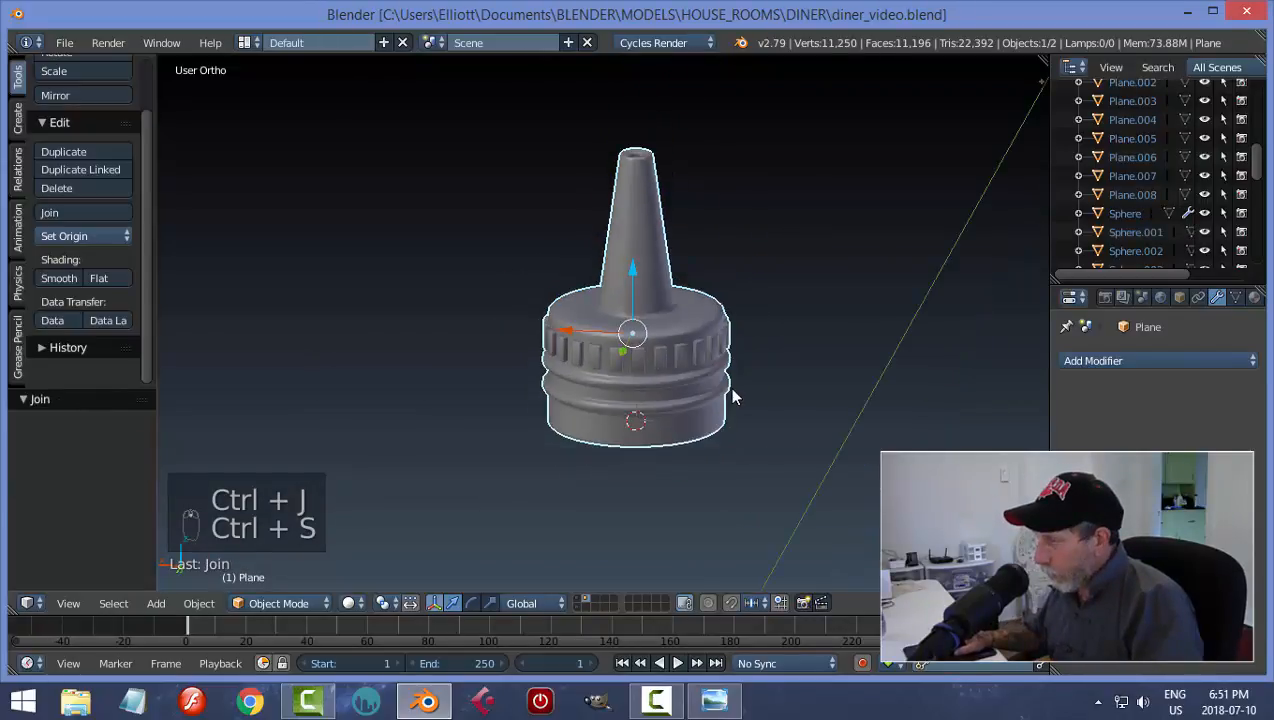
key("alt+h")
key("a")
scroll(731, 410, "down", 4)
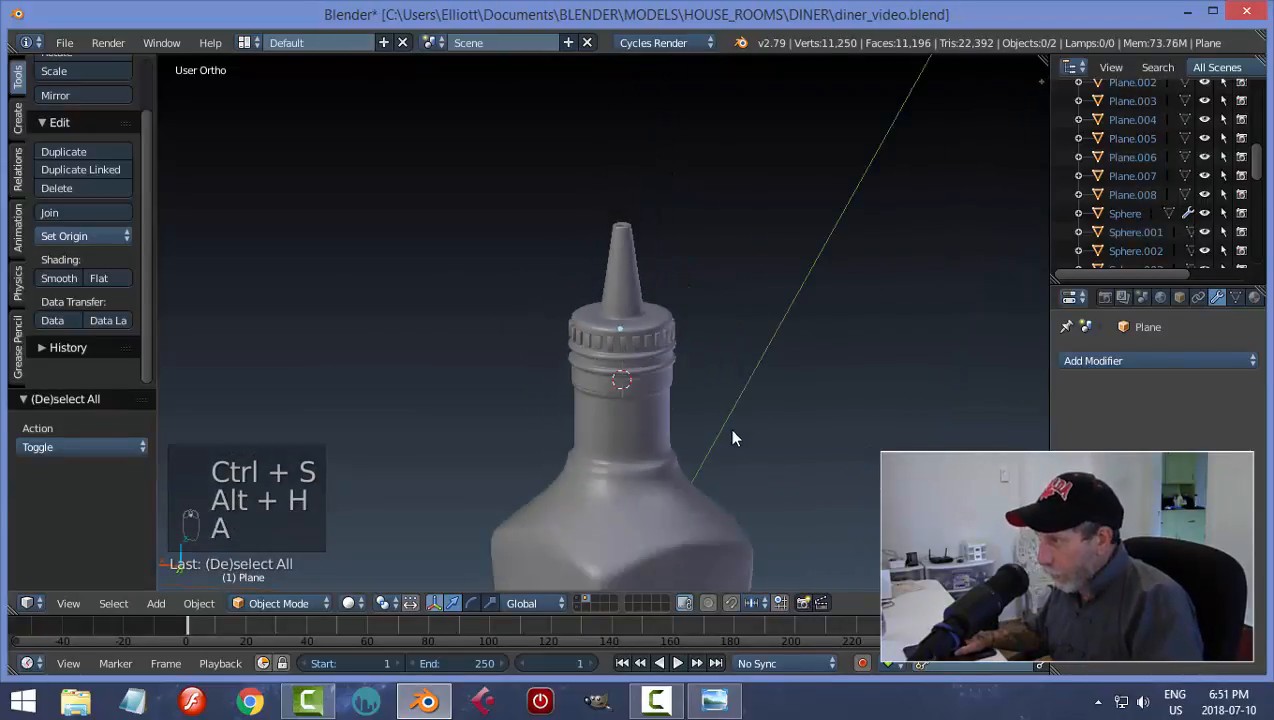
scroll(710, 370, "up", 2)
scroll(706, 360, "down", 3)
middle_click_drag(710, 426, 682, 387)
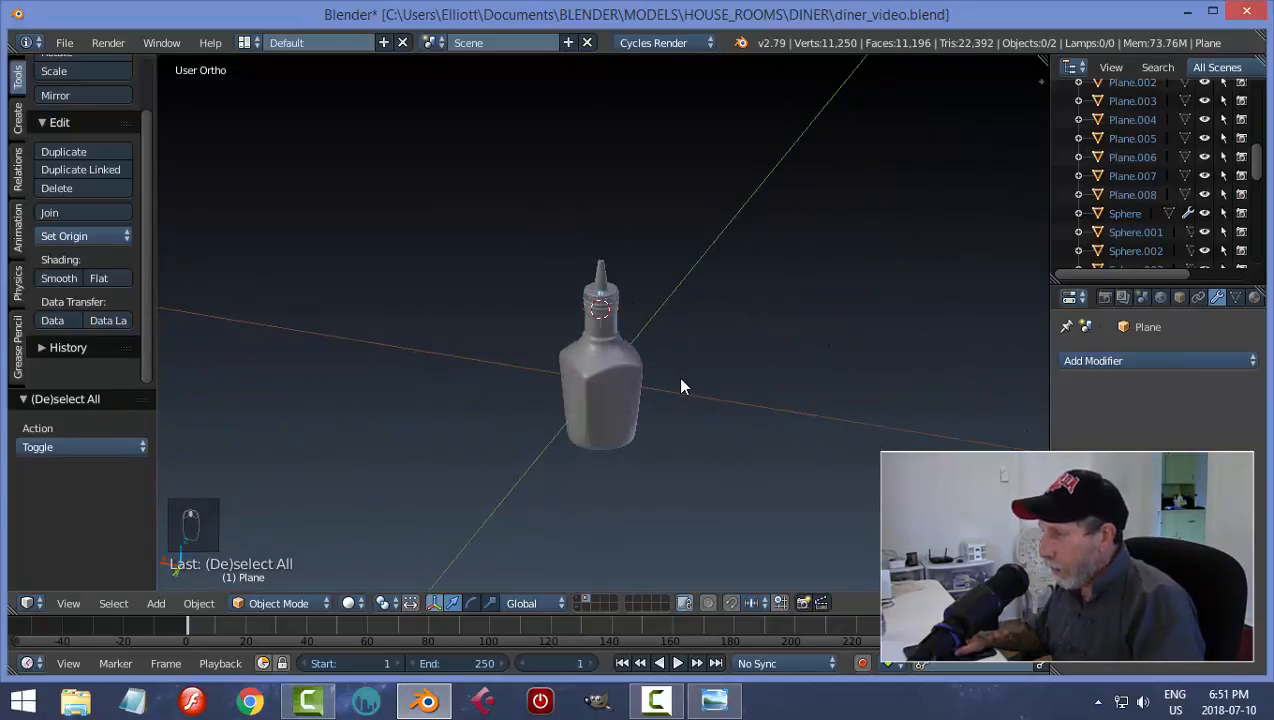
- Move the cap and bottle body to layer 1 and display that layer with the diner scene
right_click(600, 290)
right_click(613, 386, "shift")
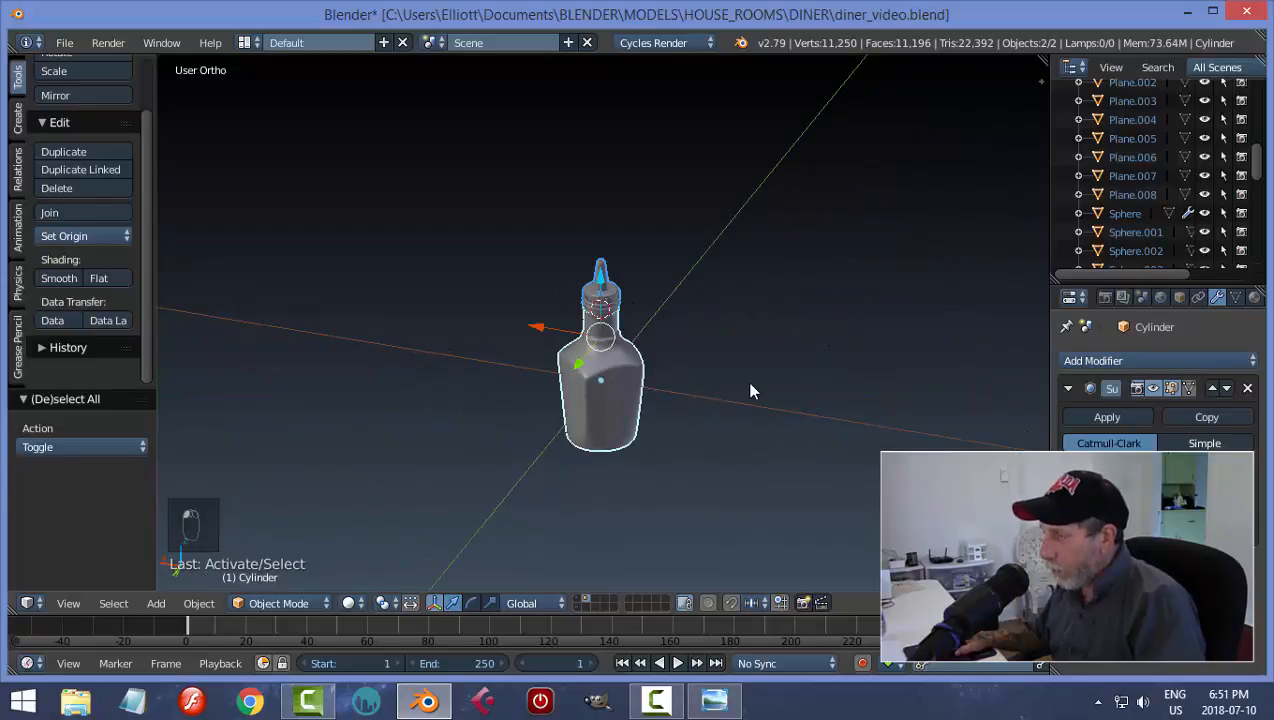
key("m")
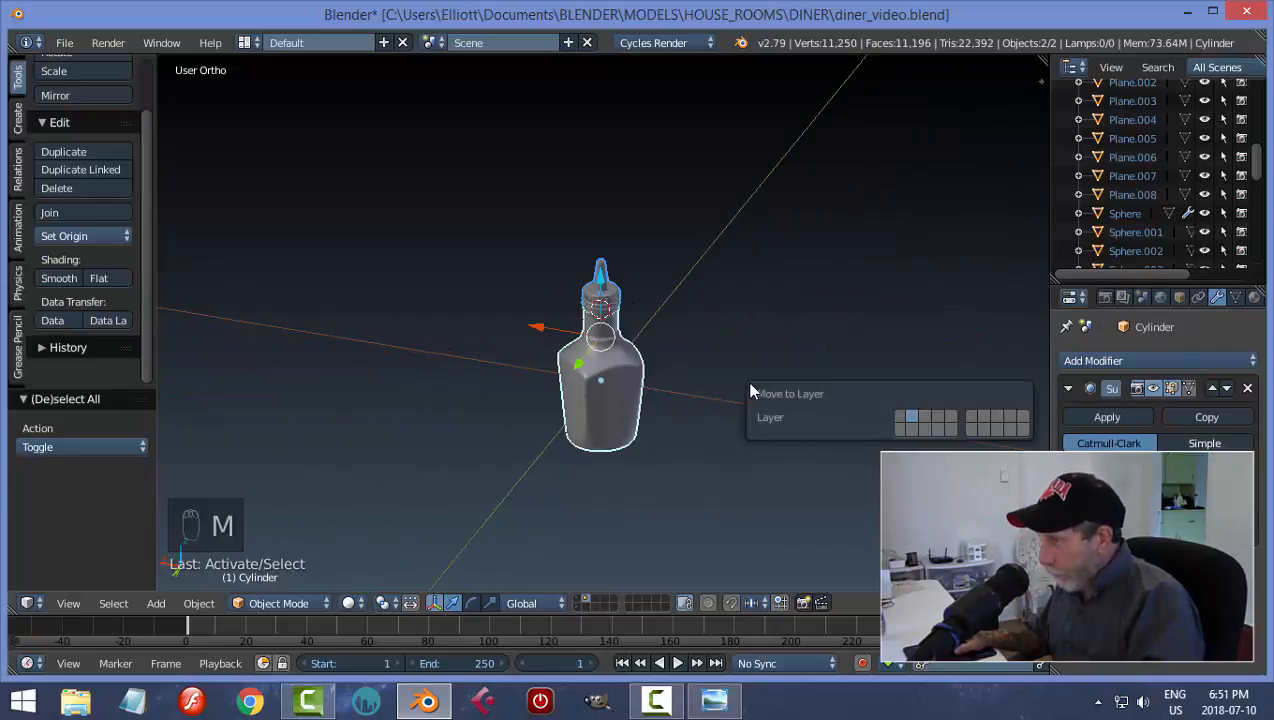
left_click(898, 424)
left_click(577, 598)
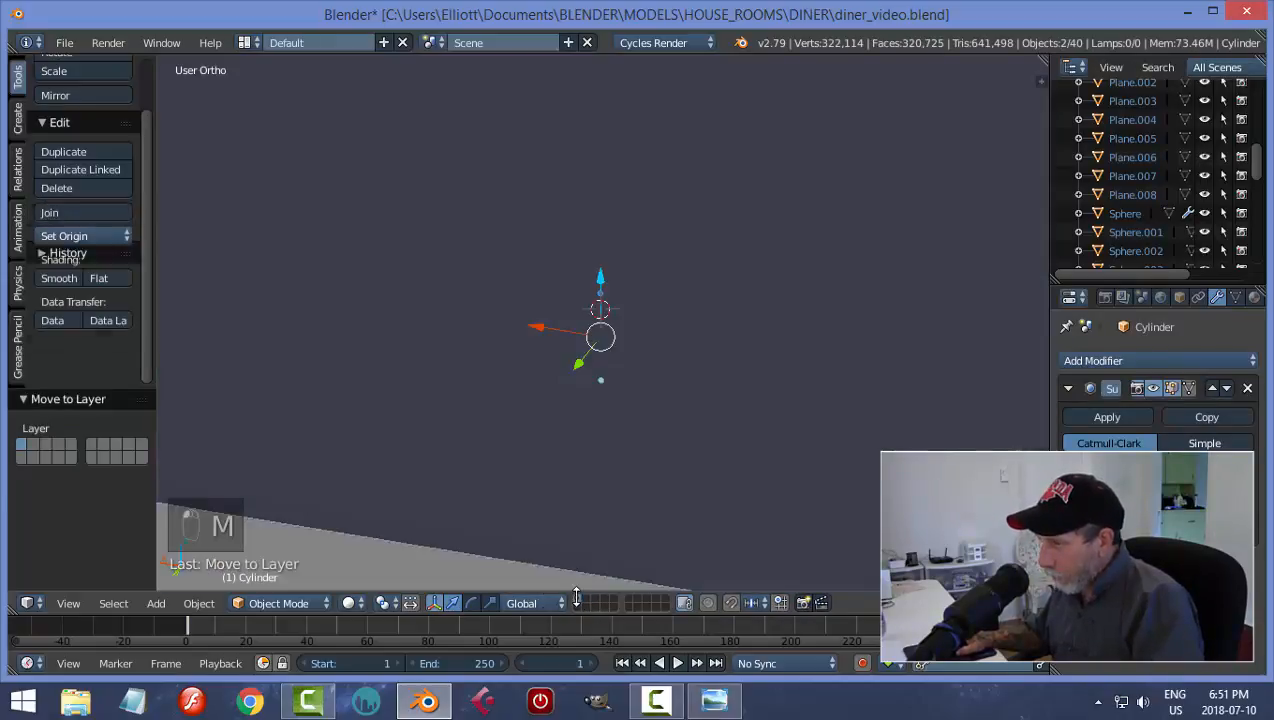
- From the top view, move the bottle and cap about 7.26 along X and 5.55 along Y to the table nearest the corner
scroll(739, 404, "down", 5)
middle_click_drag(595, 403, 14, 378)
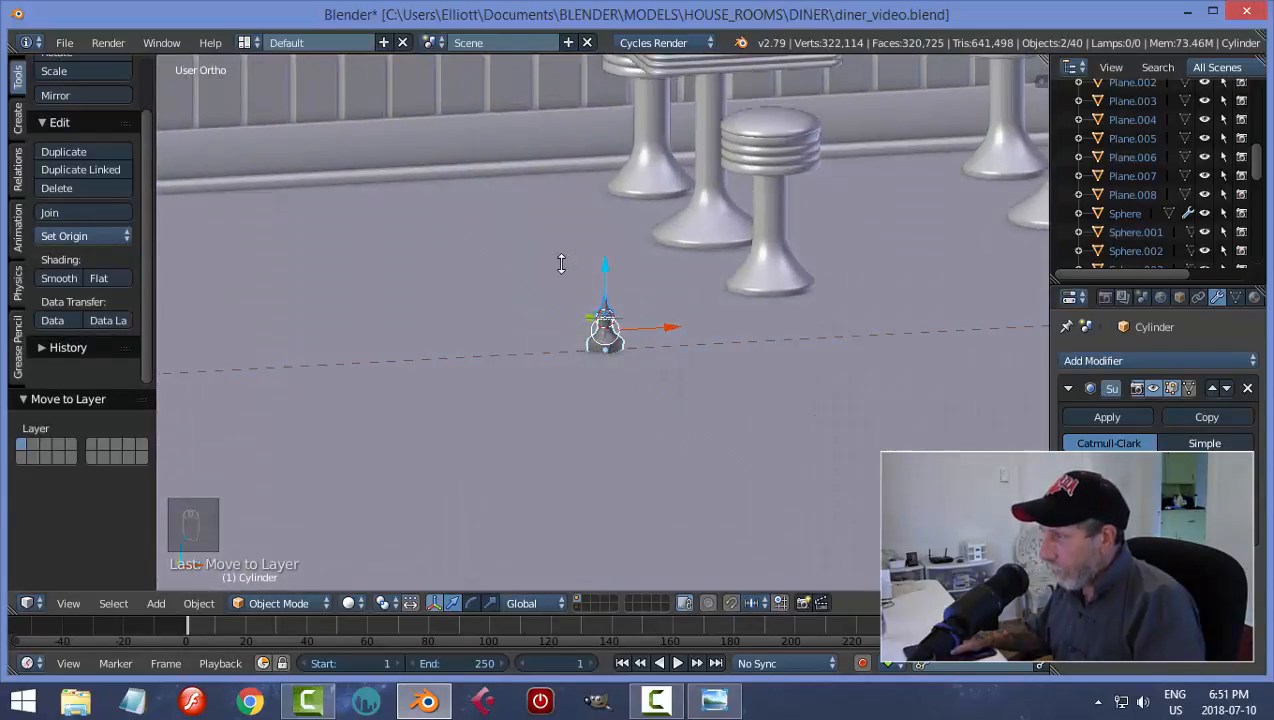
middle_click_drag(561, 263, 682, 378)
key("KP_7")
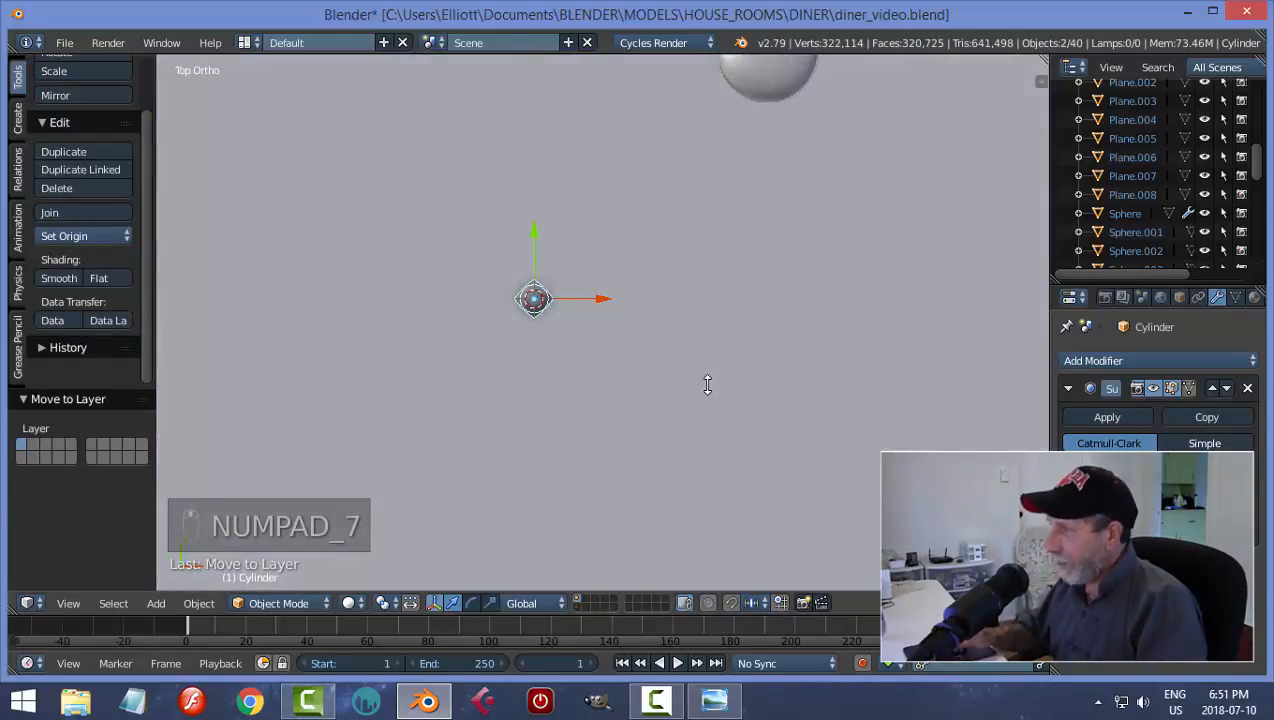
scroll(707, 385, "down", 7)
left_click_drag(648, 316, 666, 316)
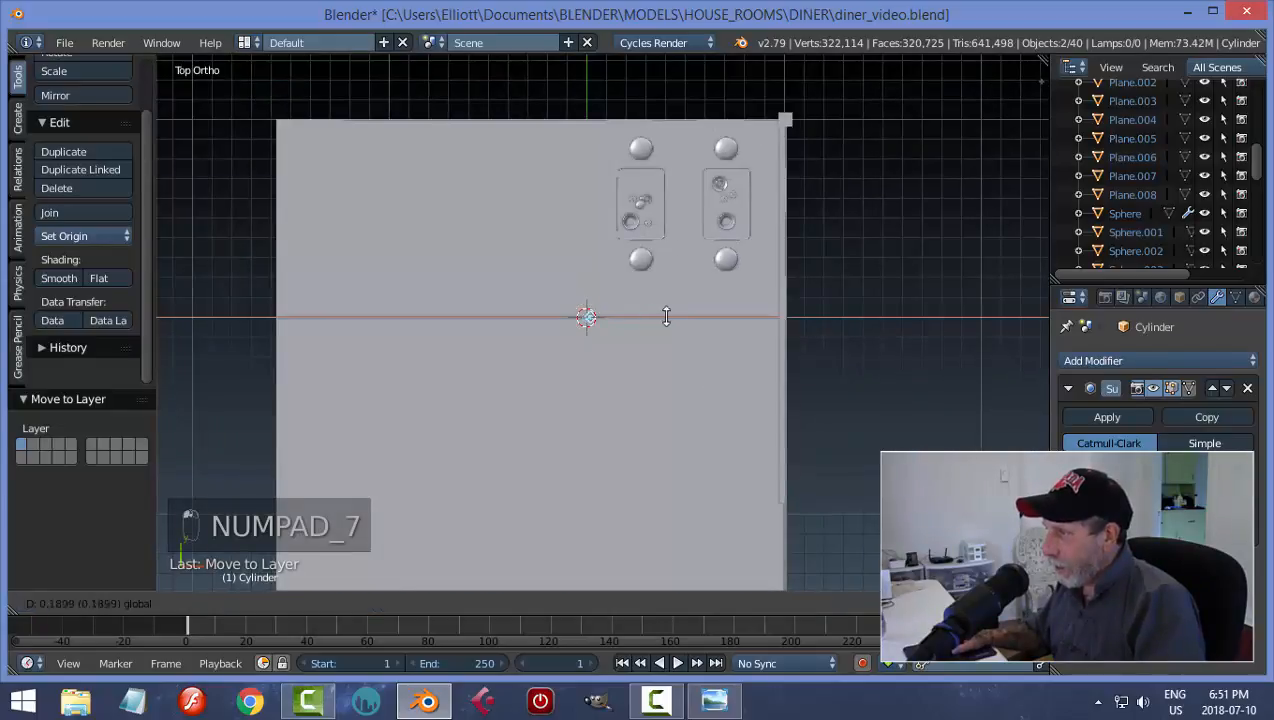
left_click_drag(784, 331, 792, 334)
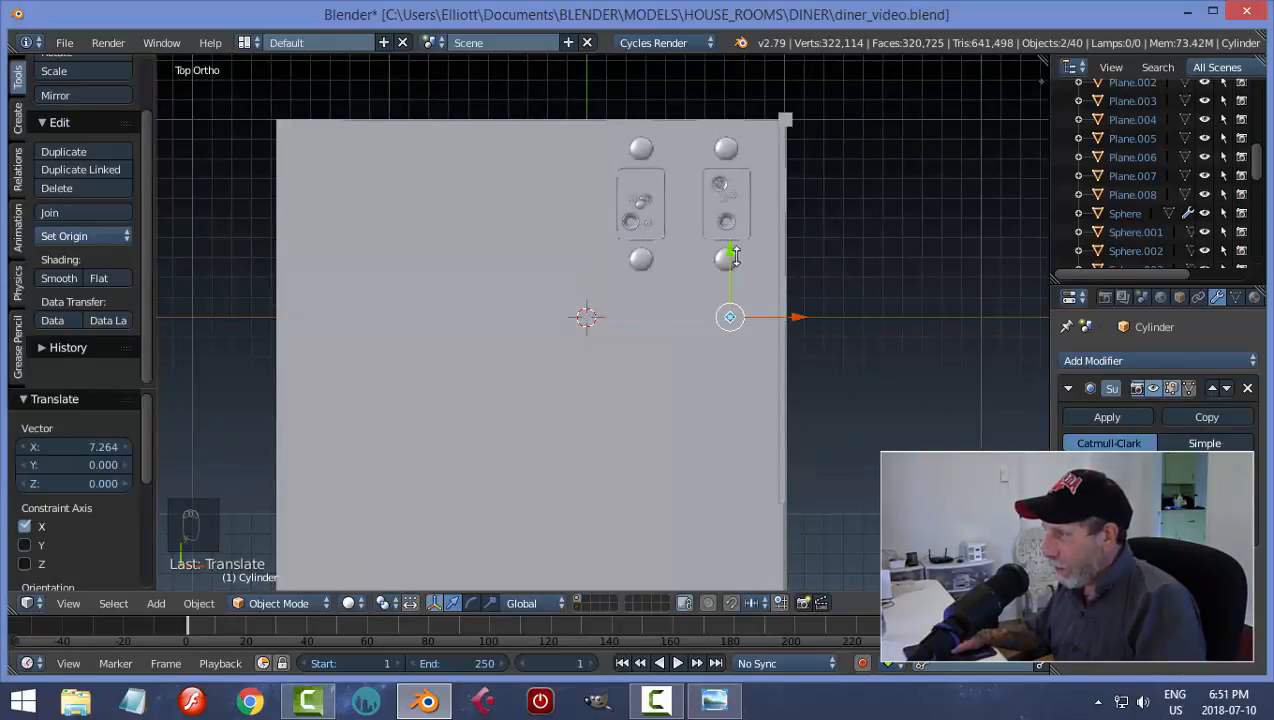
left_click_drag(730, 243, 730, 217)
left_click_drag(730, 133, 730, 133)
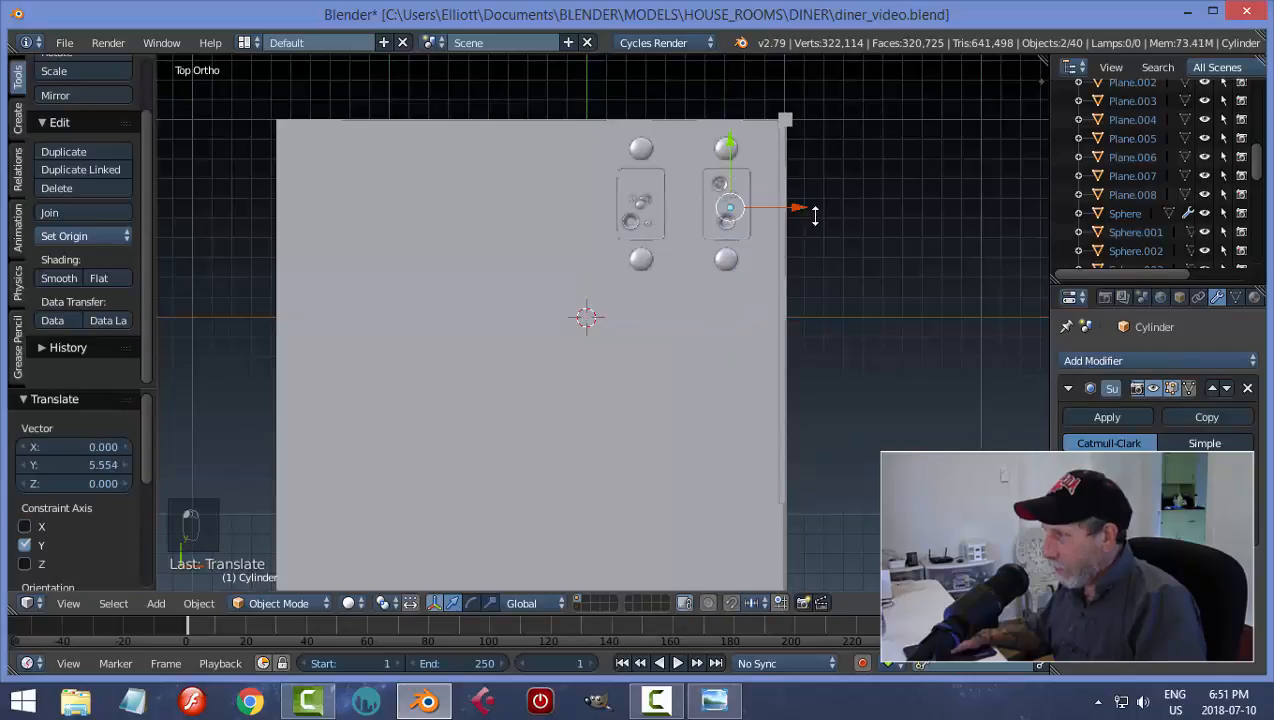
- Raise the bottle and cap about 2.94 along Z to rest on the tabletop
middle_click_drag(832, 333, 760, 244)
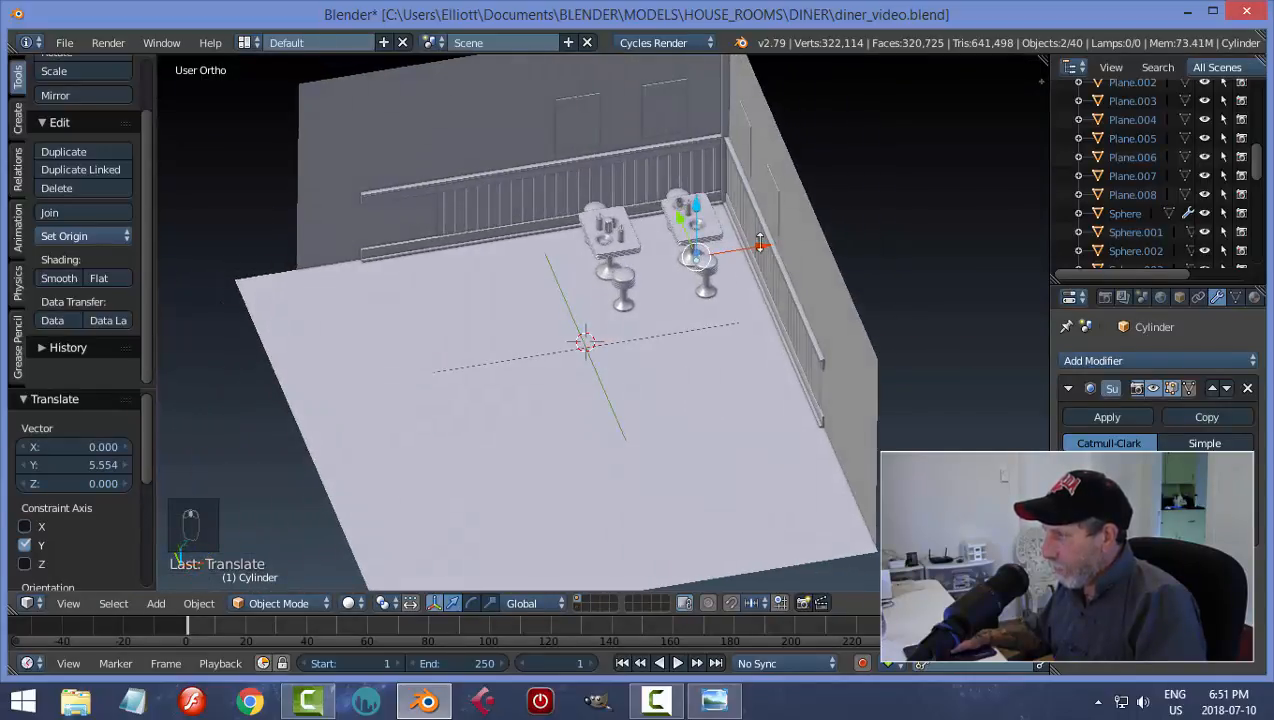
middle_click_drag(721, 333, 751, 337)
key("g")
key("z")
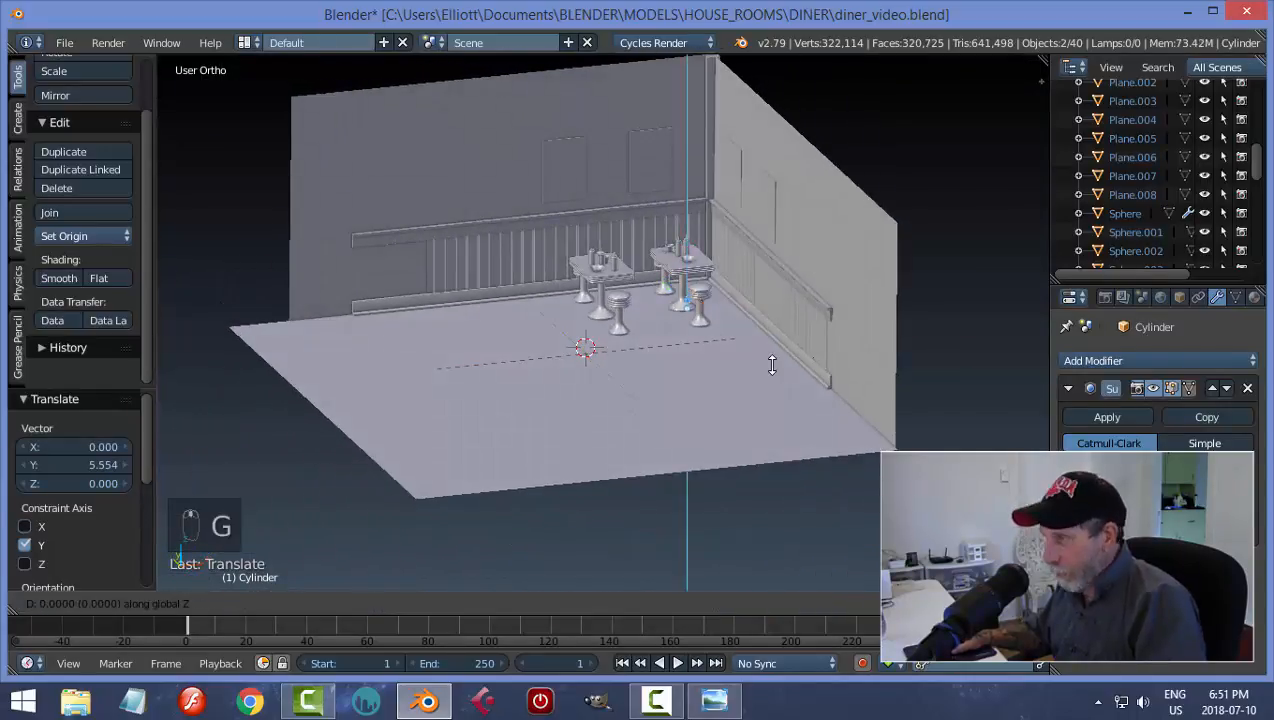
left_click(764, 312)
- Scale the bottle and cap to about 0.86 and lower them about 0.01 along Z onto the tabletop
key("KP_Decimal")
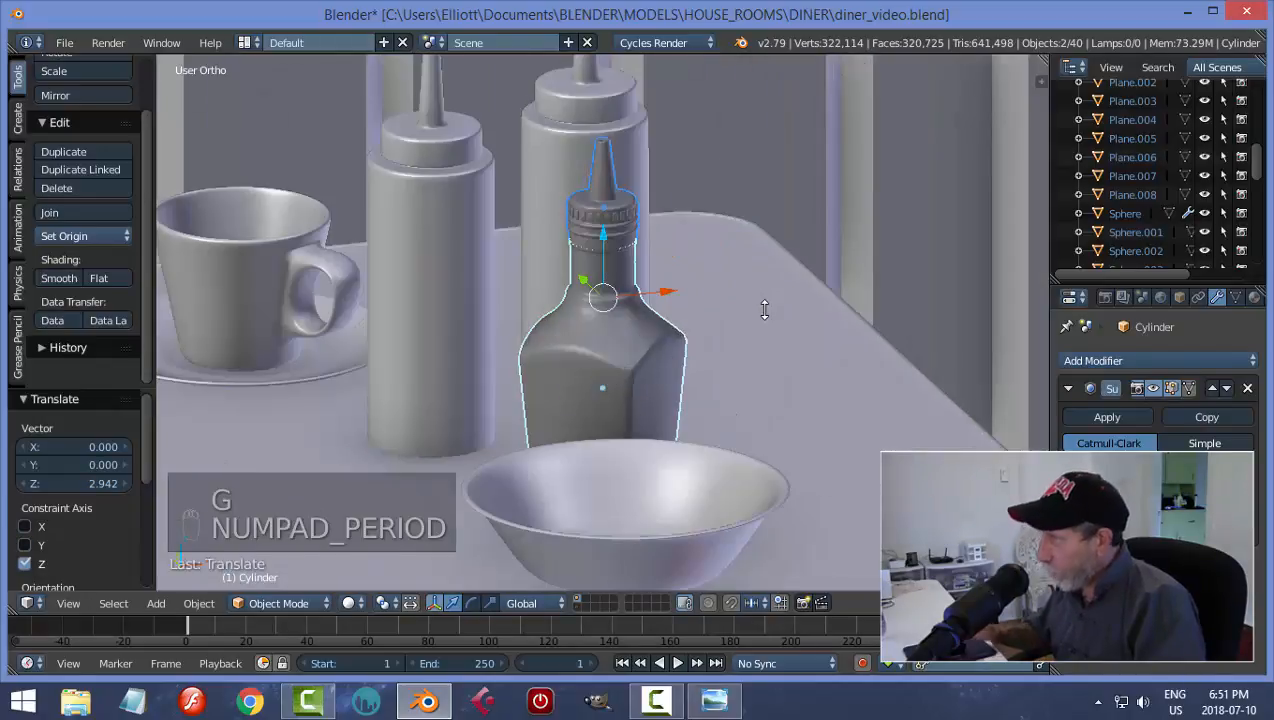
scroll(764, 310, "down", 4)
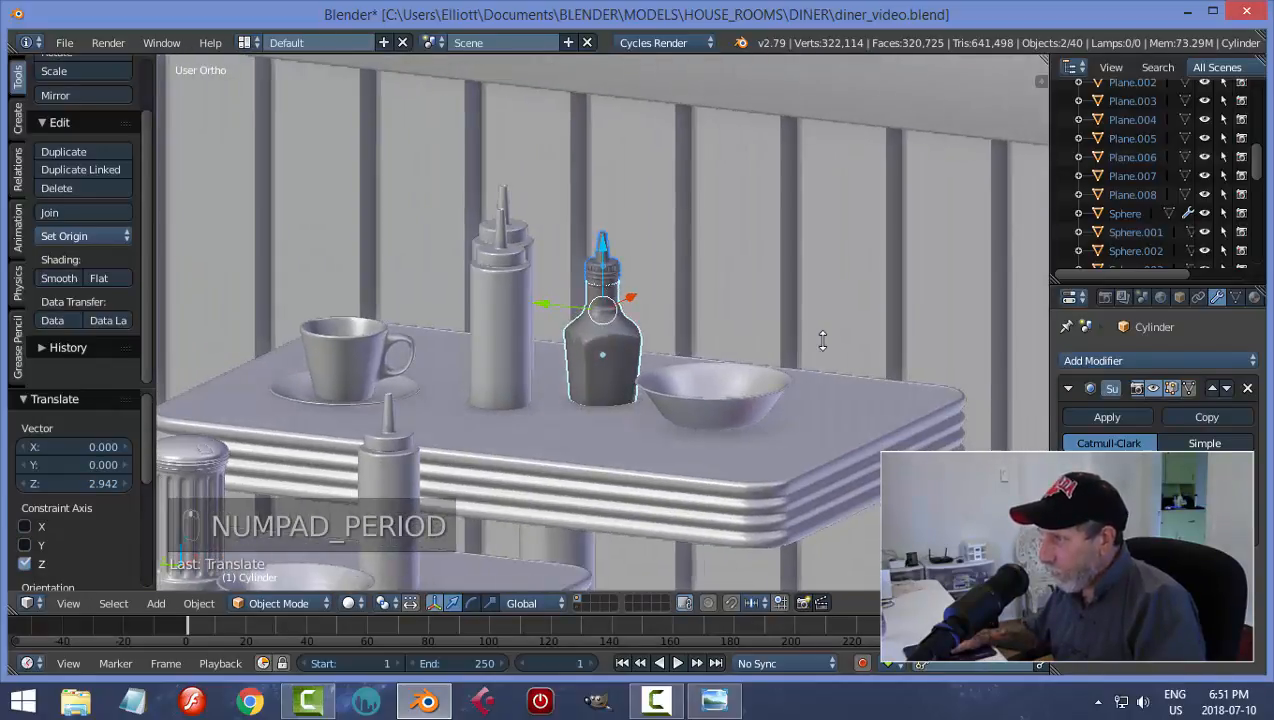
middle_click_drag(822, 341, 794, 345)
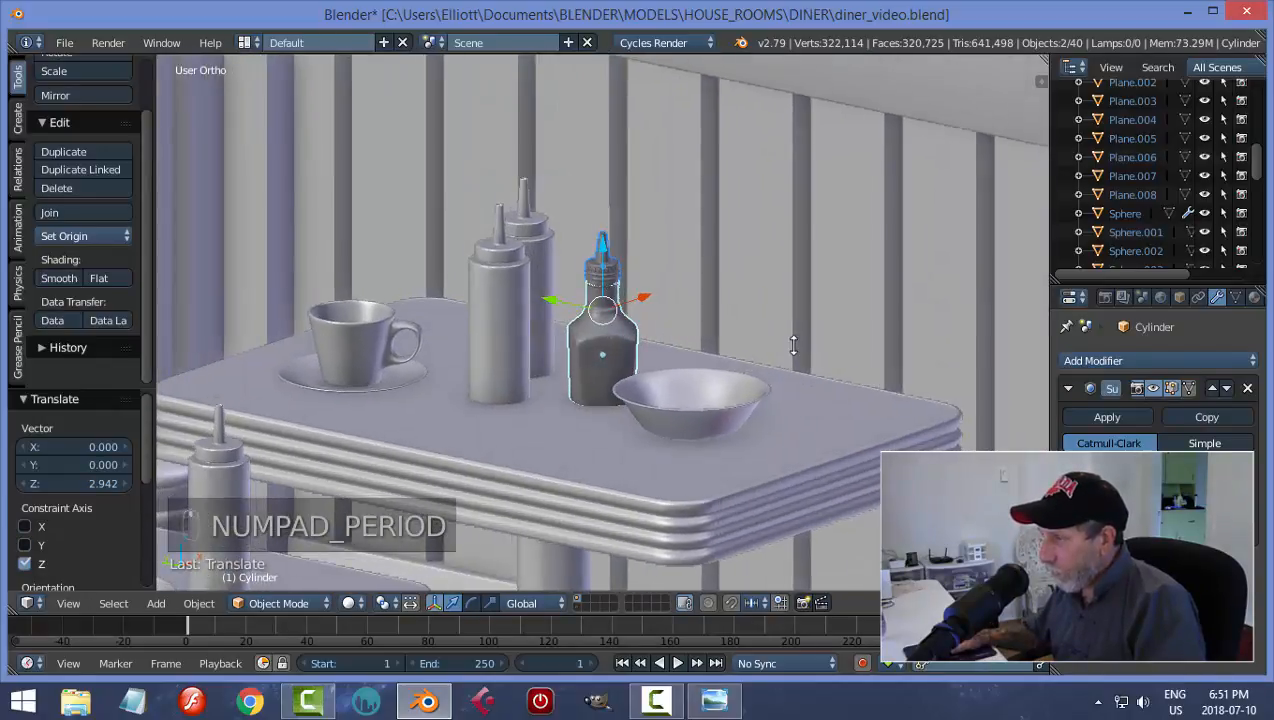
middle_click_drag(682, 338, 762, 287)
key("s")
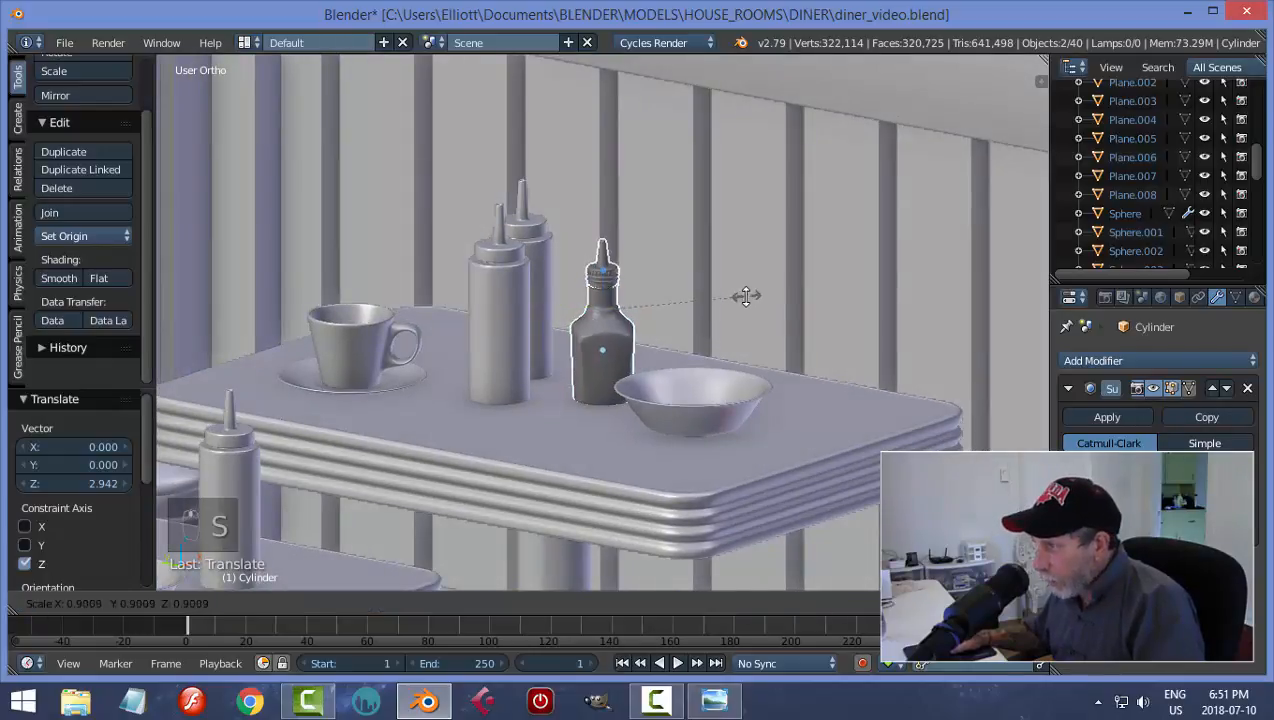
left_click(736, 293)
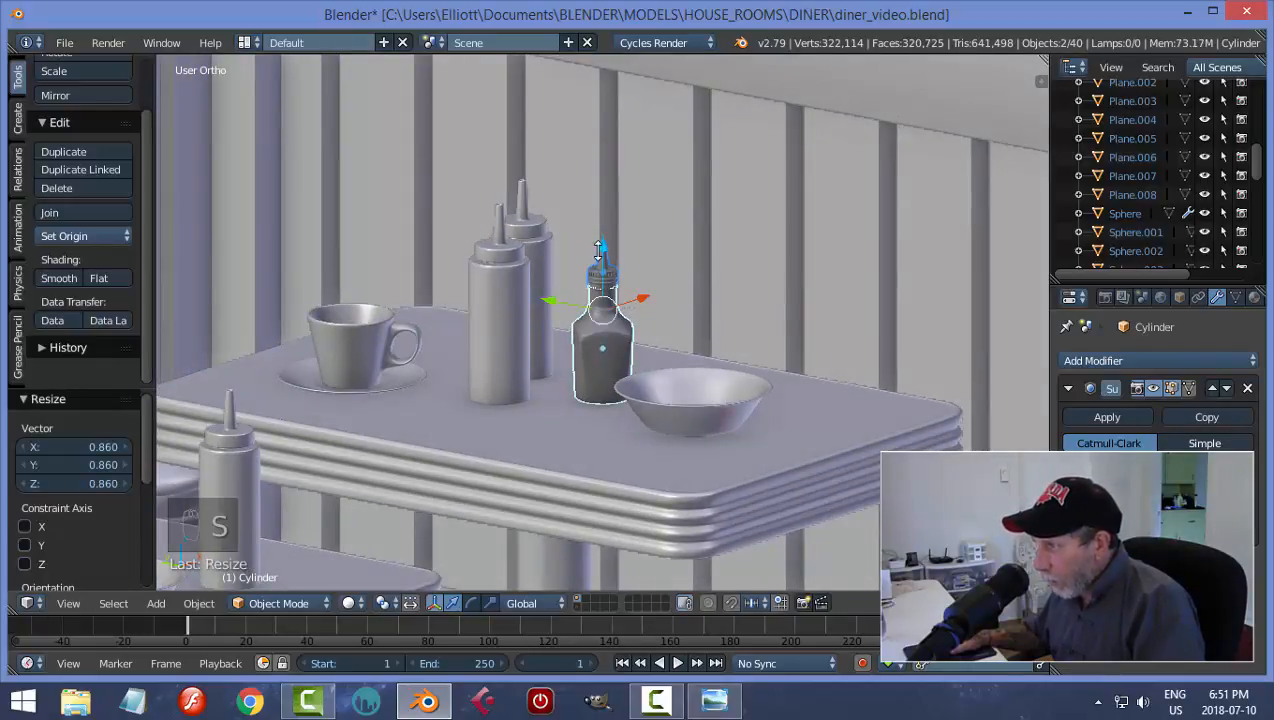
left_click_drag(598, 249, 605, 252)
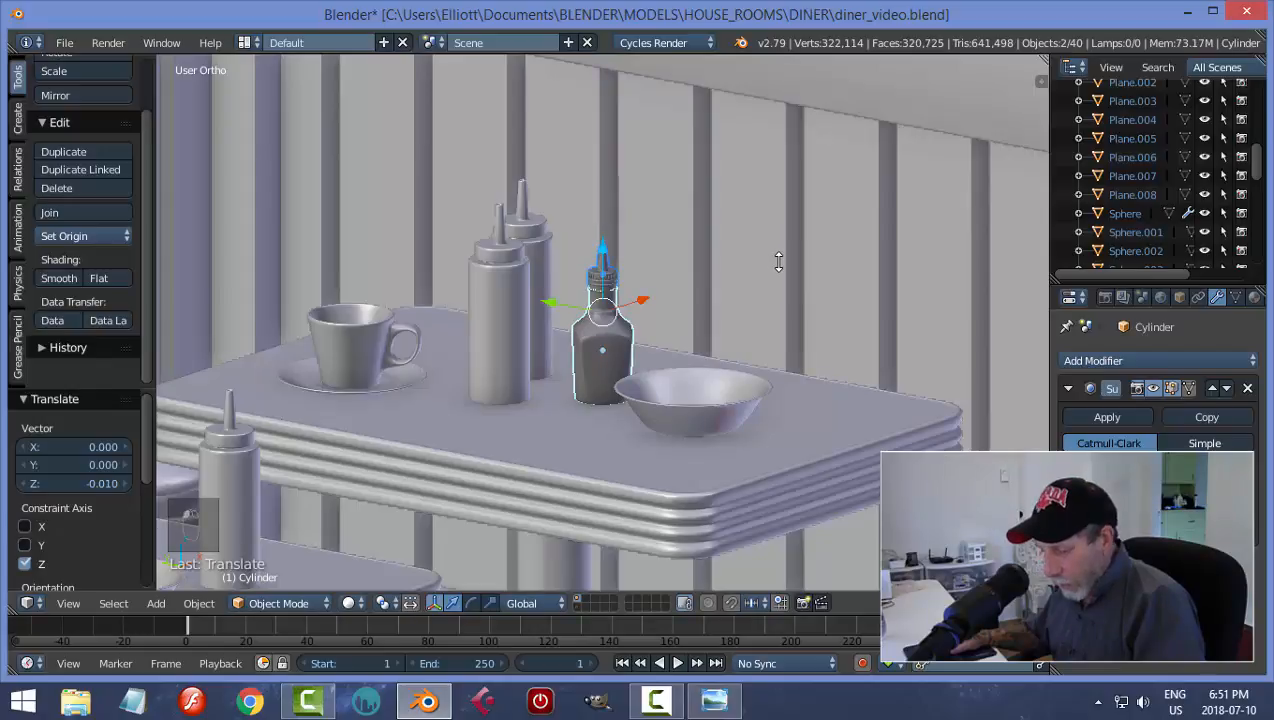
- Scale the bottle and cap by a further 0.965 or so and lower them about 0.015 along Z
key("s")
left_click(704, 265)
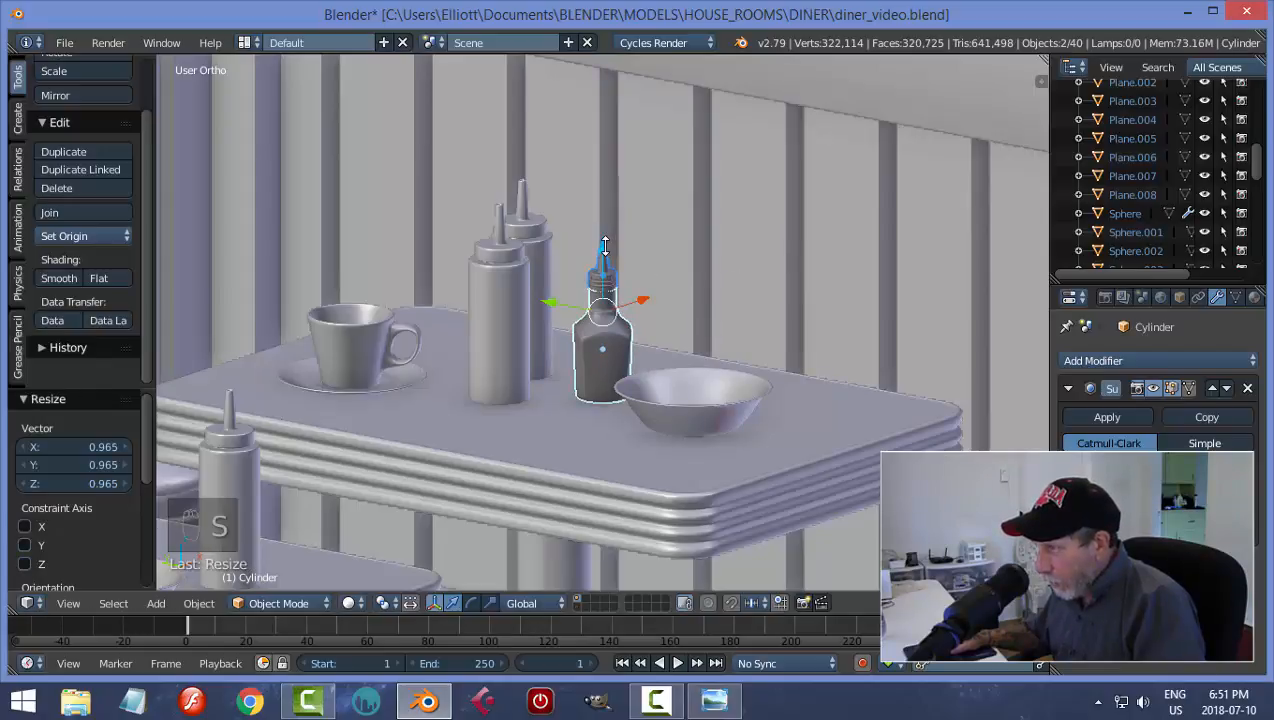
left_click_drag(604, 246, 604, 250)
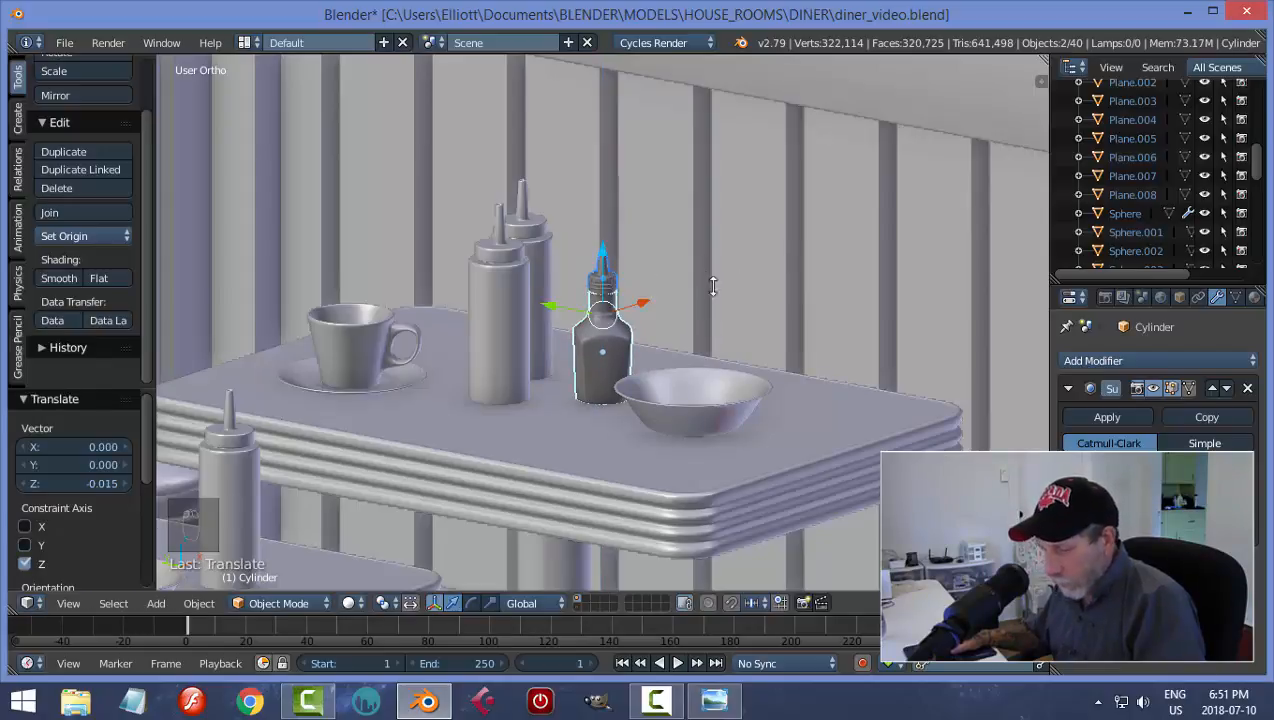
- Deselect everything, check the bottle among the other table items and save the file
key("a")
middle_click_drag(604, 250, 711, 342)
scroll(737, 299, "down", 3)
scroll(636, 330, "down", 3)
scroll(699, 356, "up", 6)
key("ctrl+s")
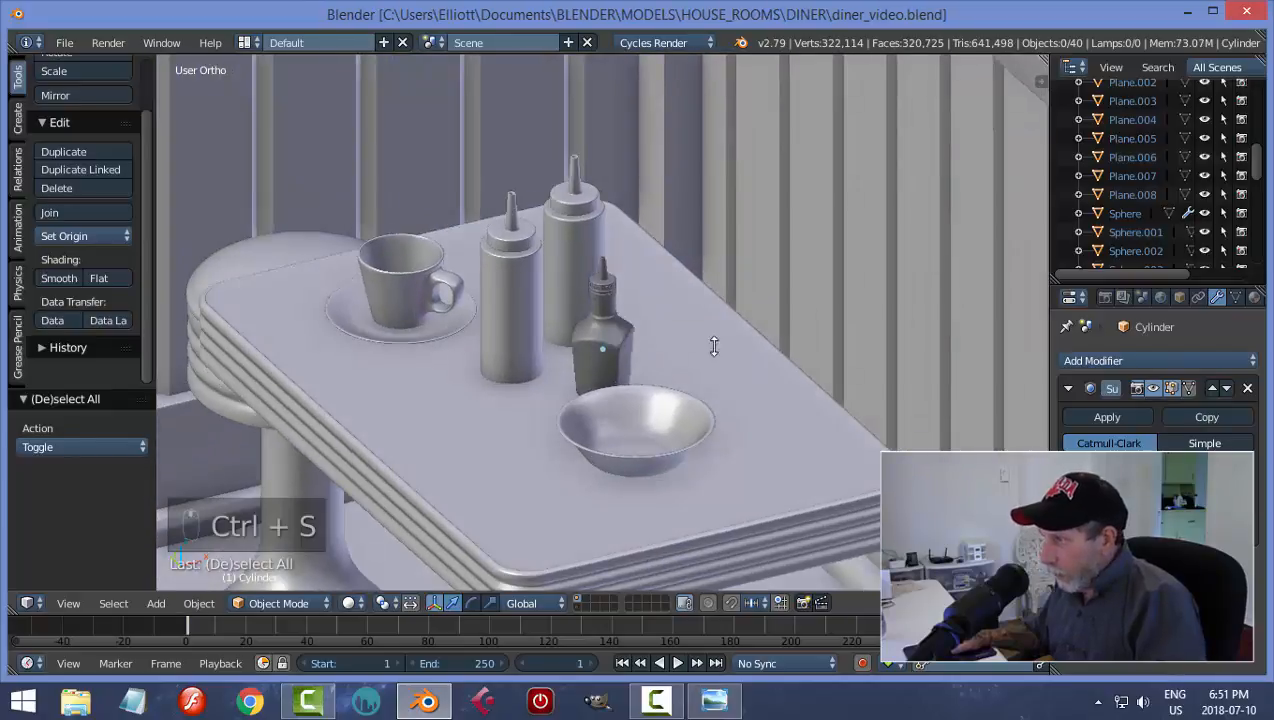
- Assign the third existing material in the scene's material list to the bottle body
scroll(706, 380, "up", 3)
right_click(606, 365)
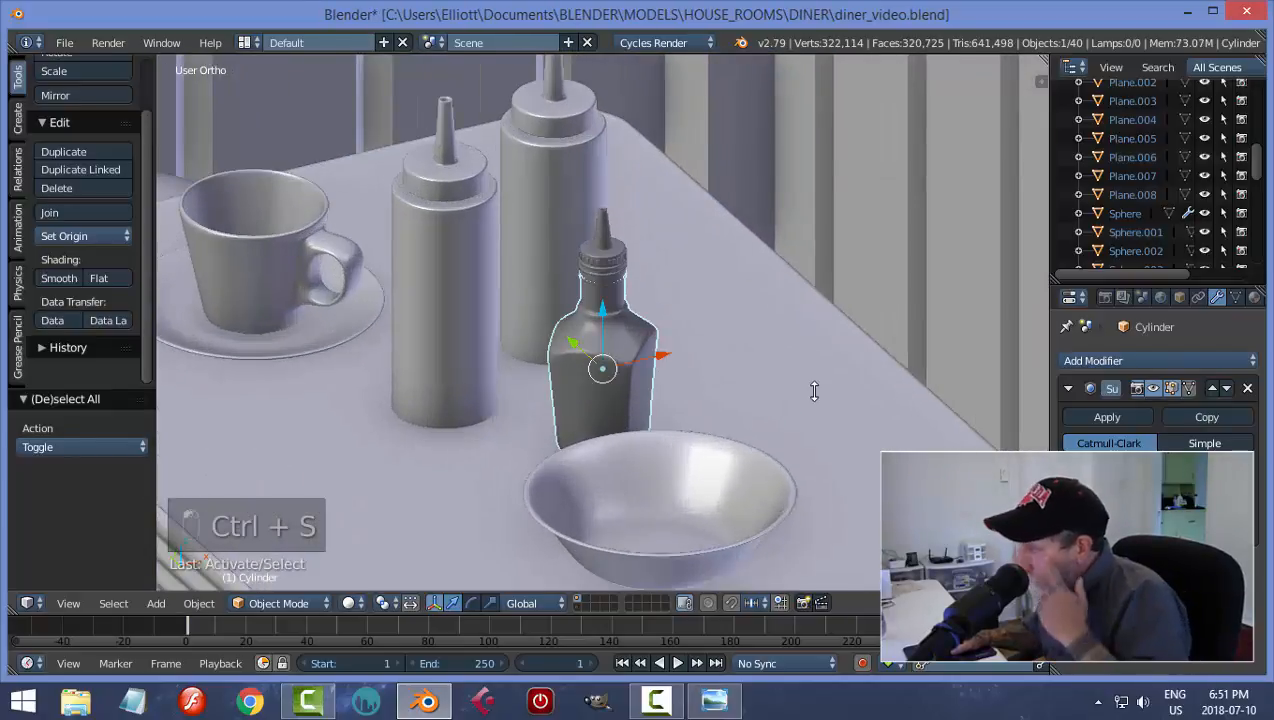
left_click(1254, 298)
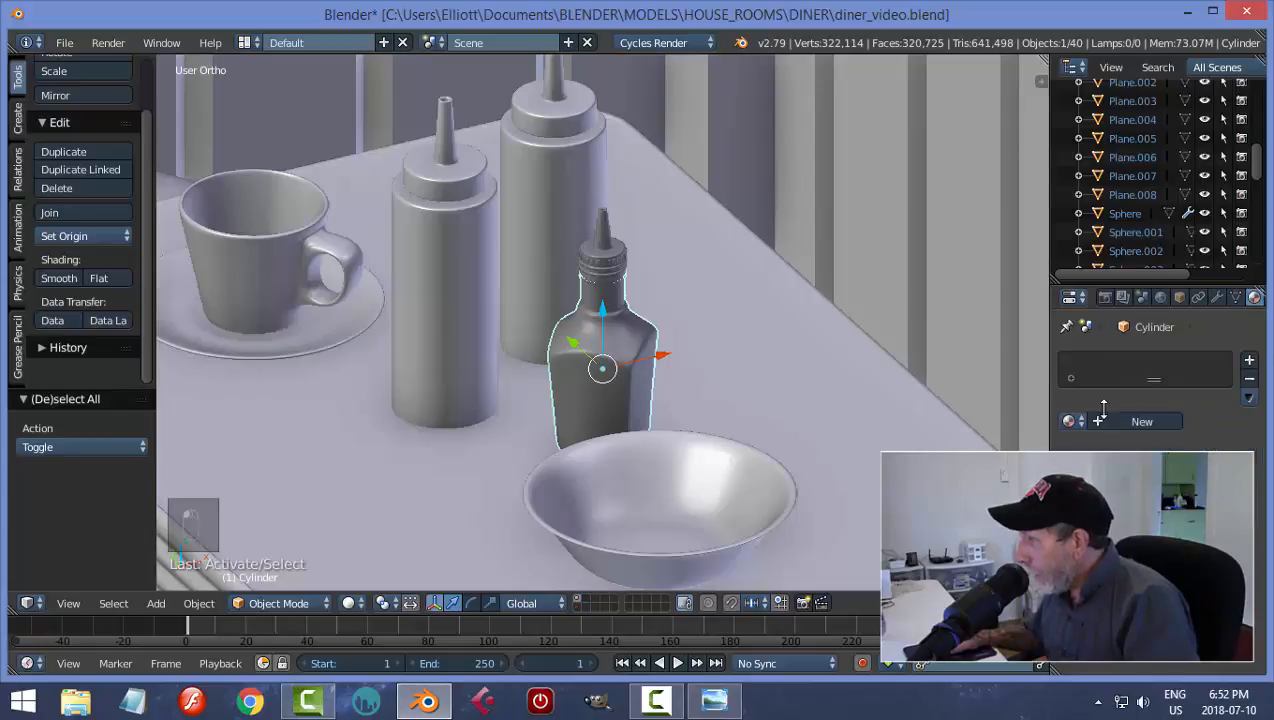
left_click(1071, 421)
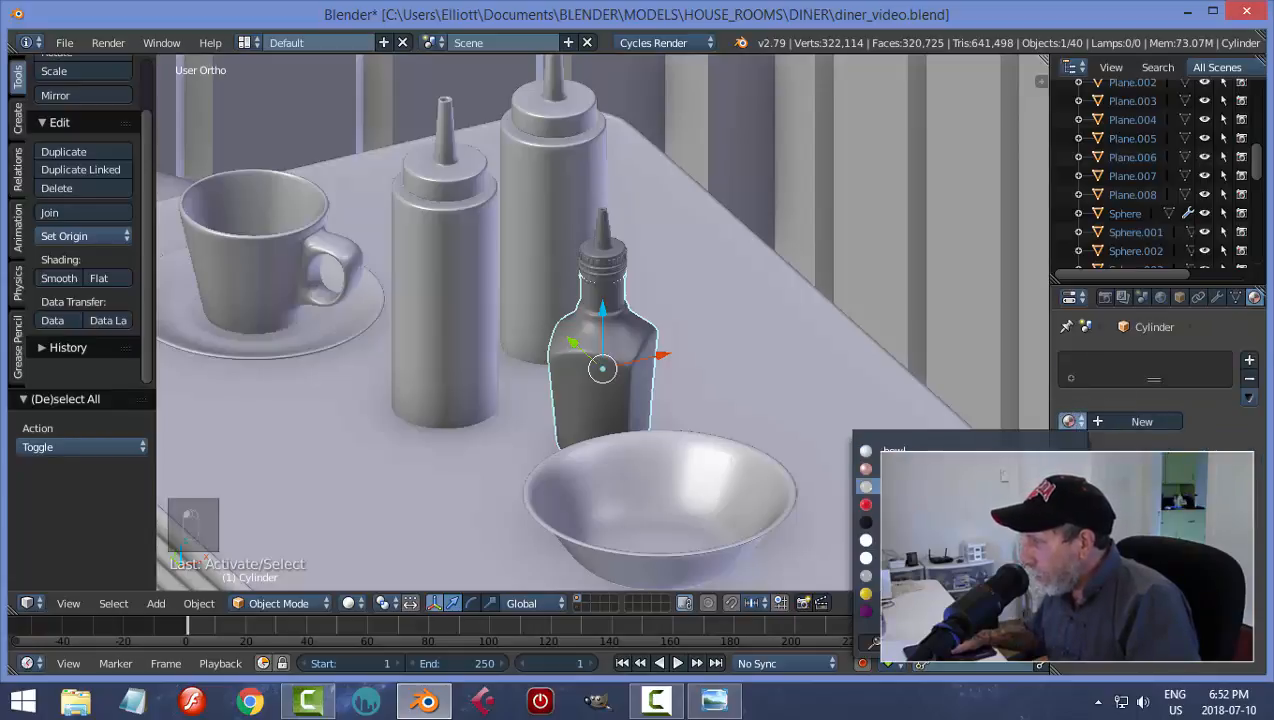
left_click(950, 485)
- Assign the existing metal material to the bottle's cap and save the file with nothing selected
right_click(610, 250)
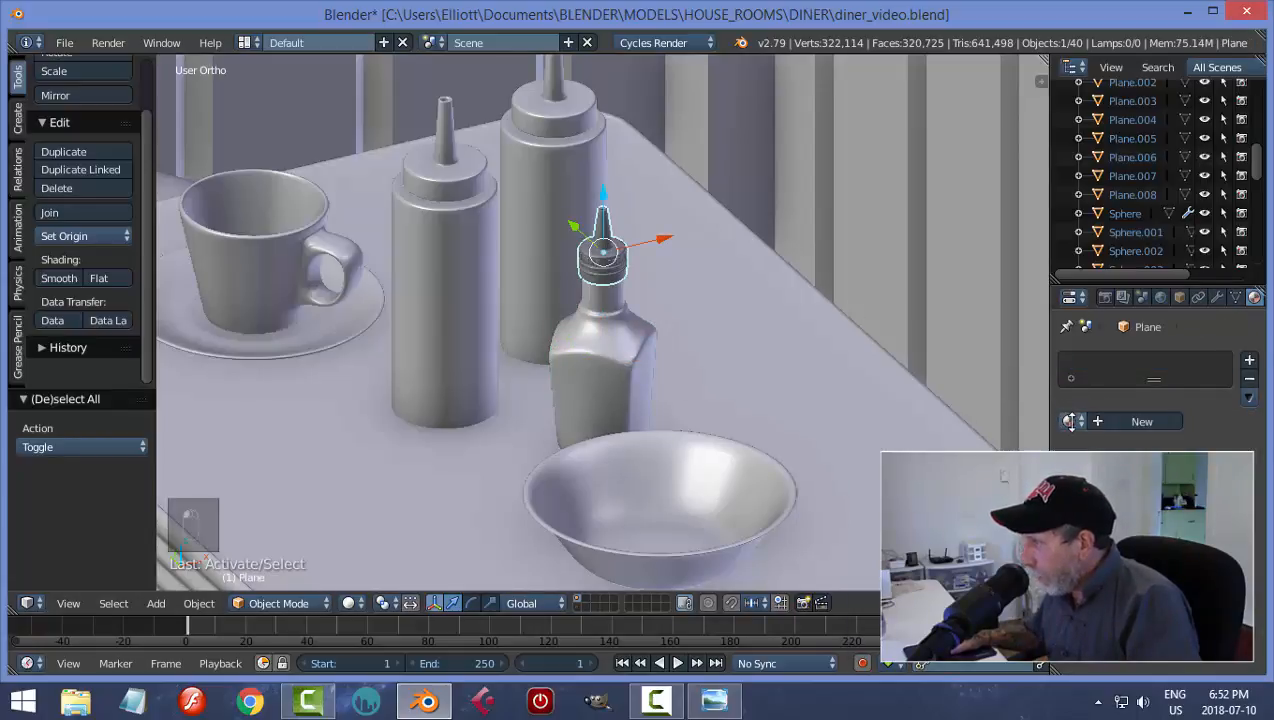
left_click(1069, 421)
left_click(866, 574)
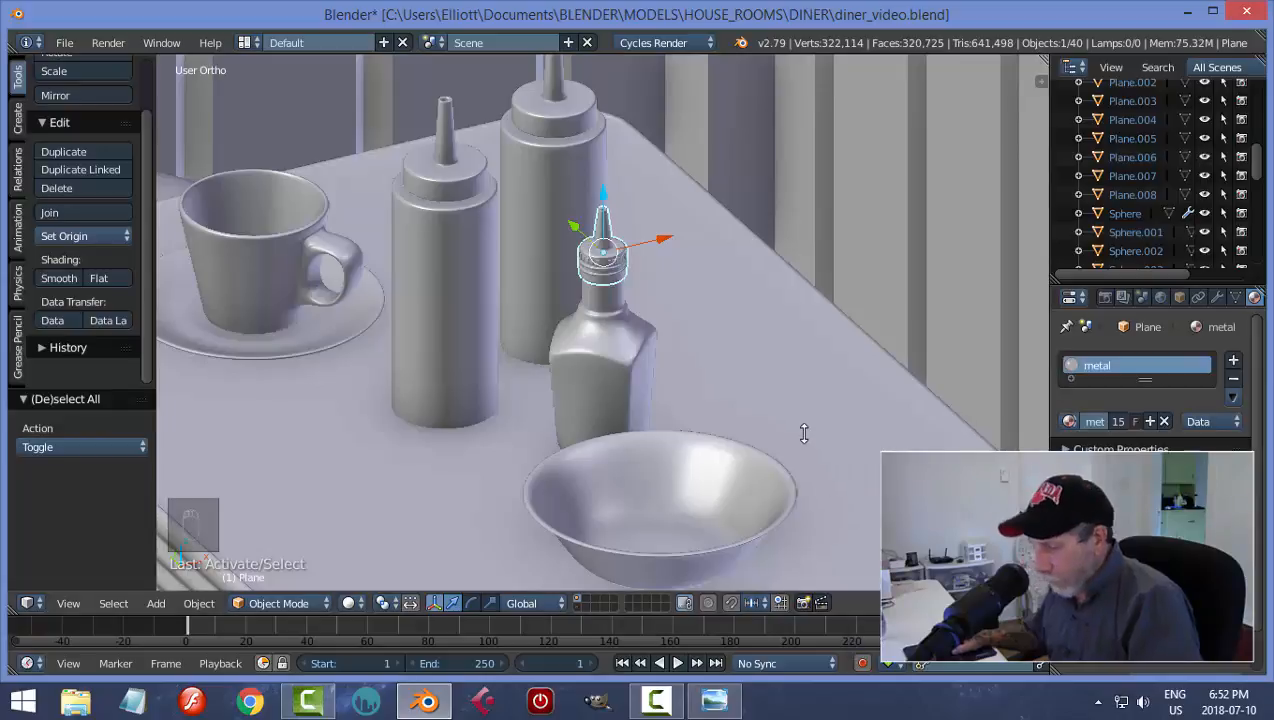
key("a")
key("ctrl+s")
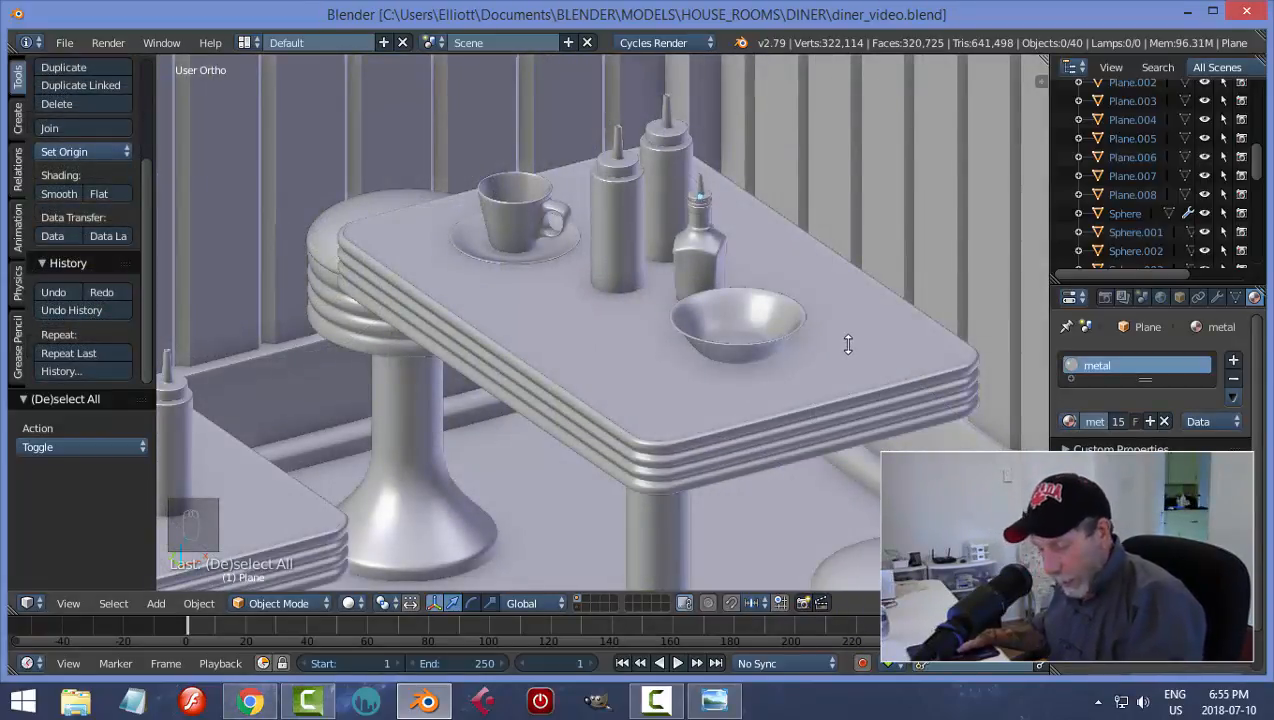
- Preview the table in rendered shading with layer 11 also displayed, and return to the solid view
key("shift+z")
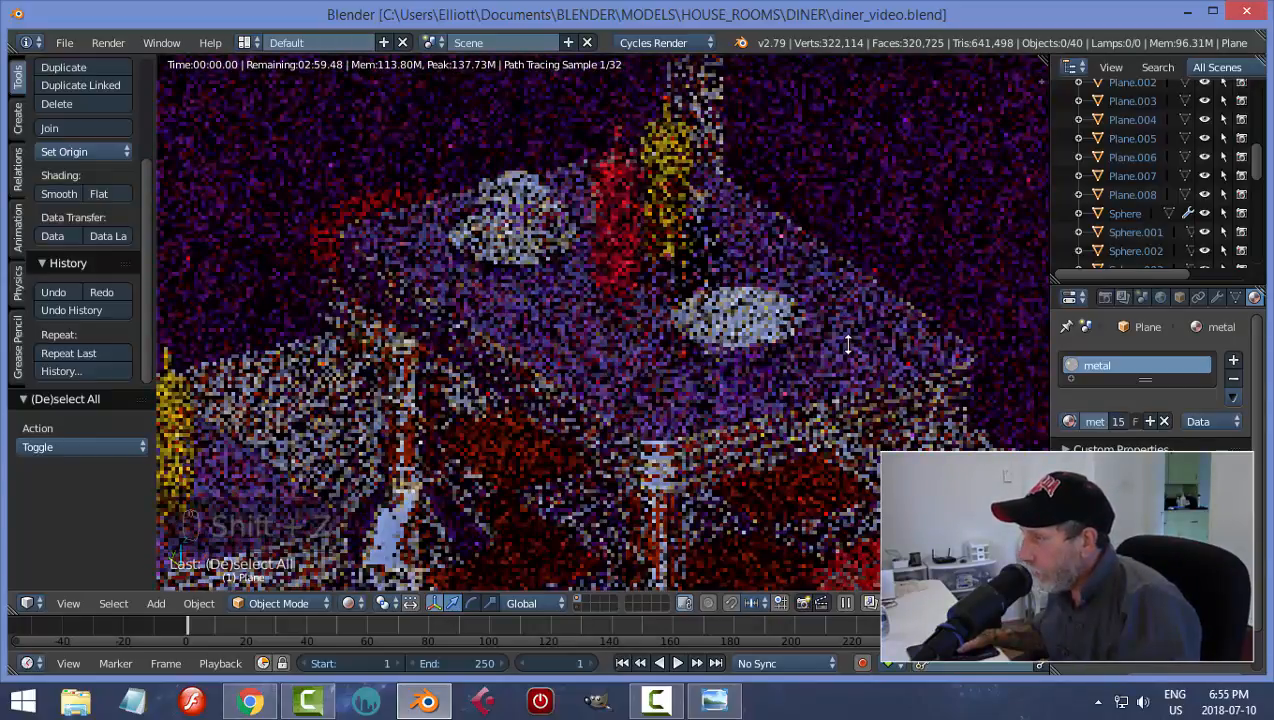
left_click(577, 607, "shift")
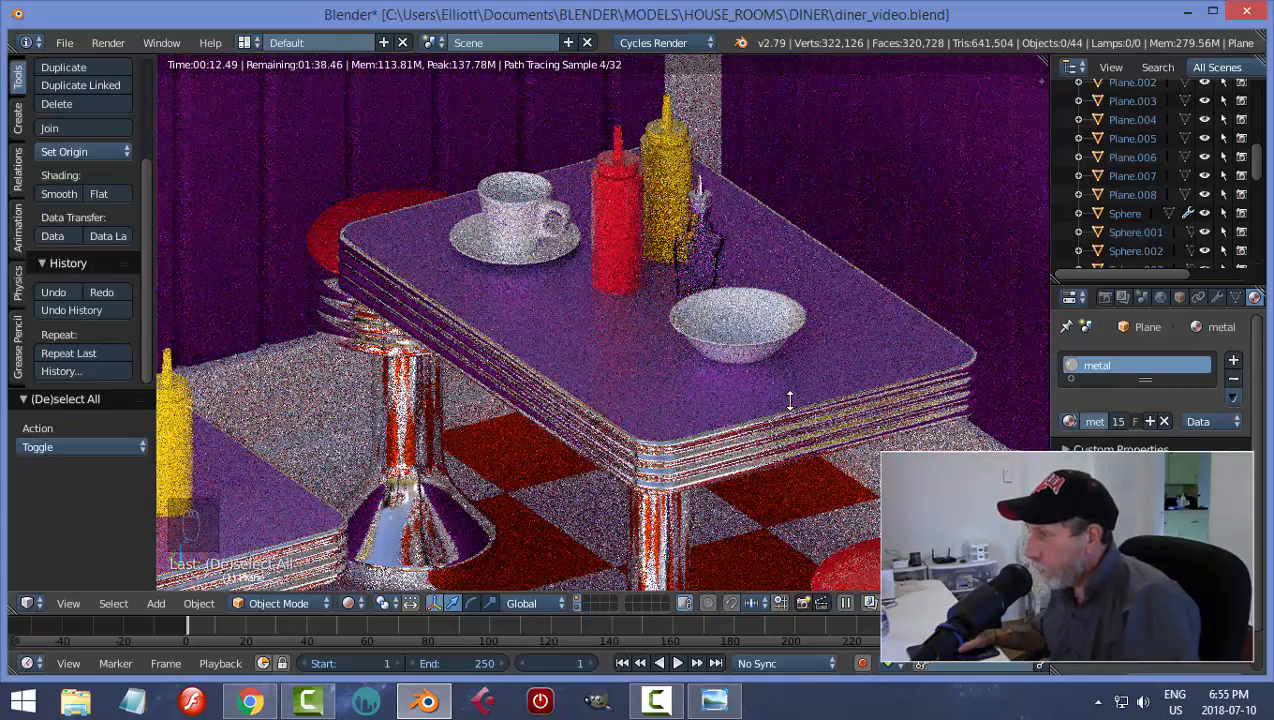
key("shift+z")
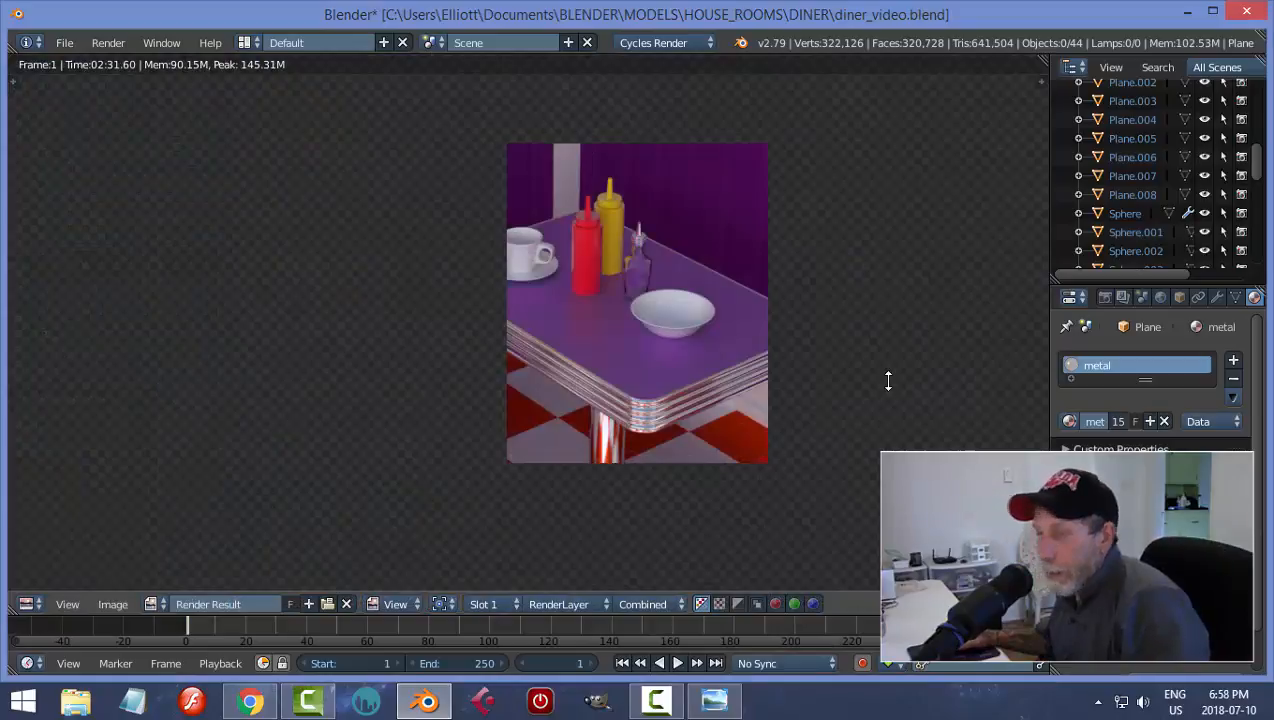